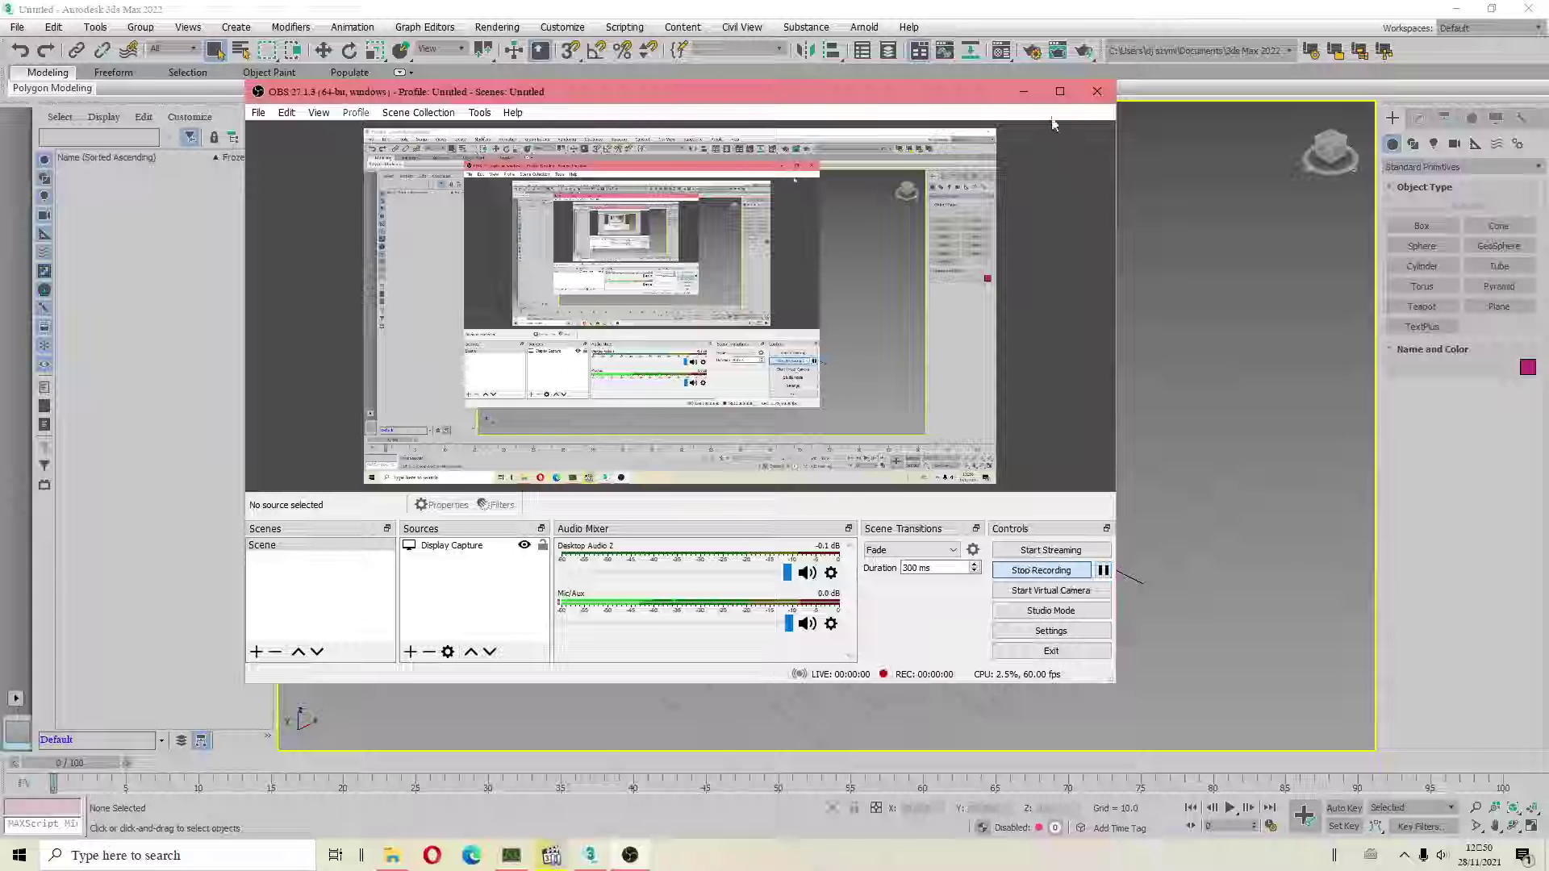
# Step: Create a thin upright AutoGrid box, about 51 by 51 units and 5.4 deep, as a wall
pyautogui.click(1023, 91)
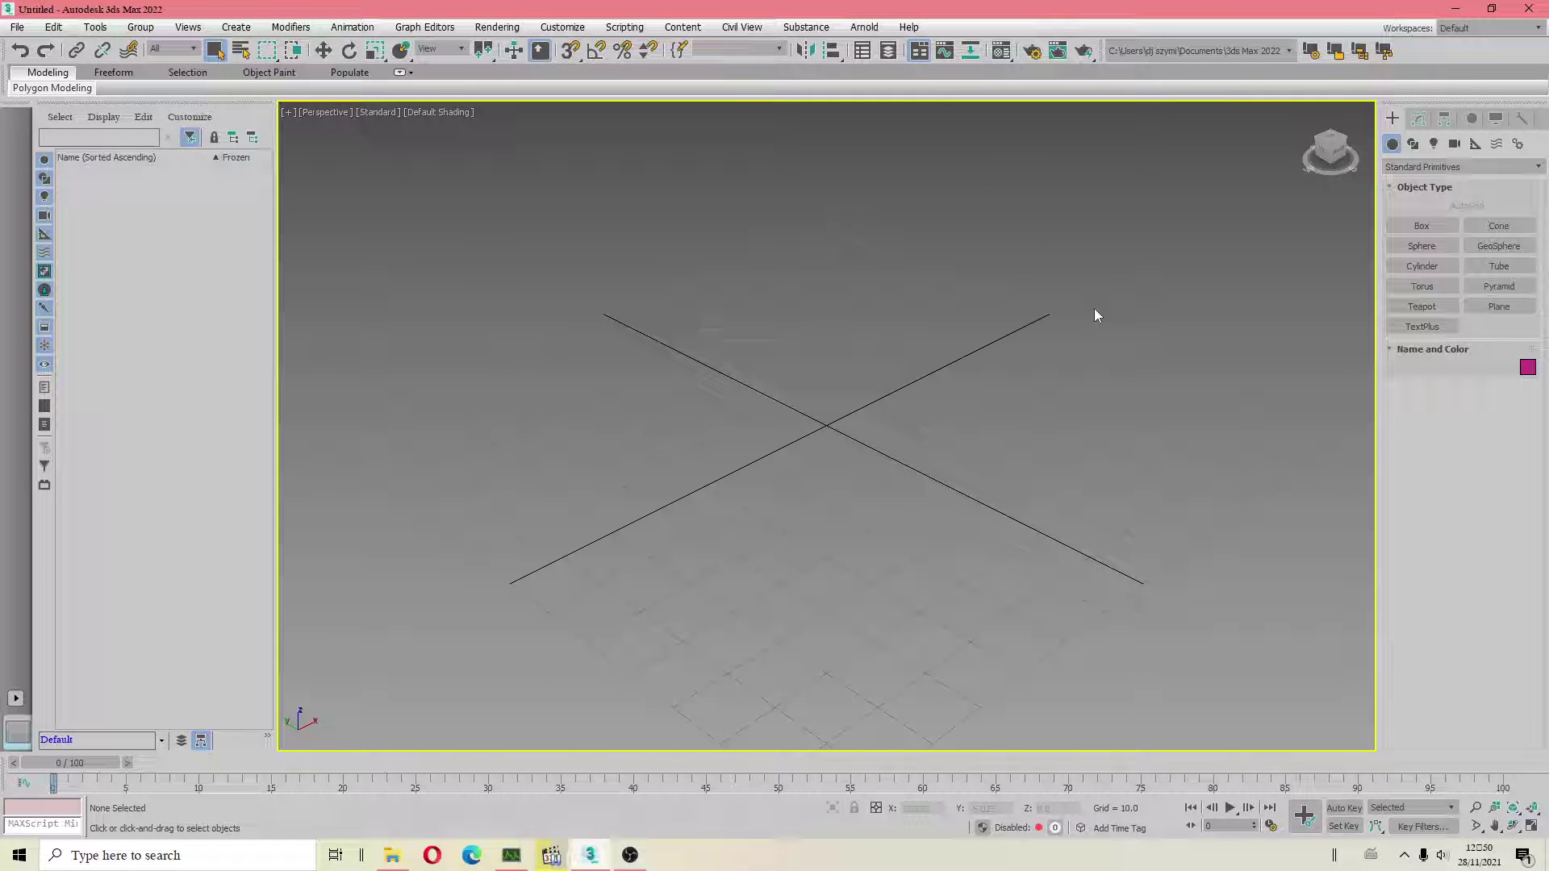
pyautogui.moveTo(732, 330)
pyautogui.keyDown('alt'); pyautogui.mouseDown(button='middle')
pyautogui.moveTo(768, 365)
pyautogui.moveTo(757, 327)
pyautogui.moveTo(774, 387)
pyautogui.mouseUp(button='middle'); pyautogui.keyUp('alt')
pyautogui.click(1404, 229)
pyautogui.click(1472, 205)
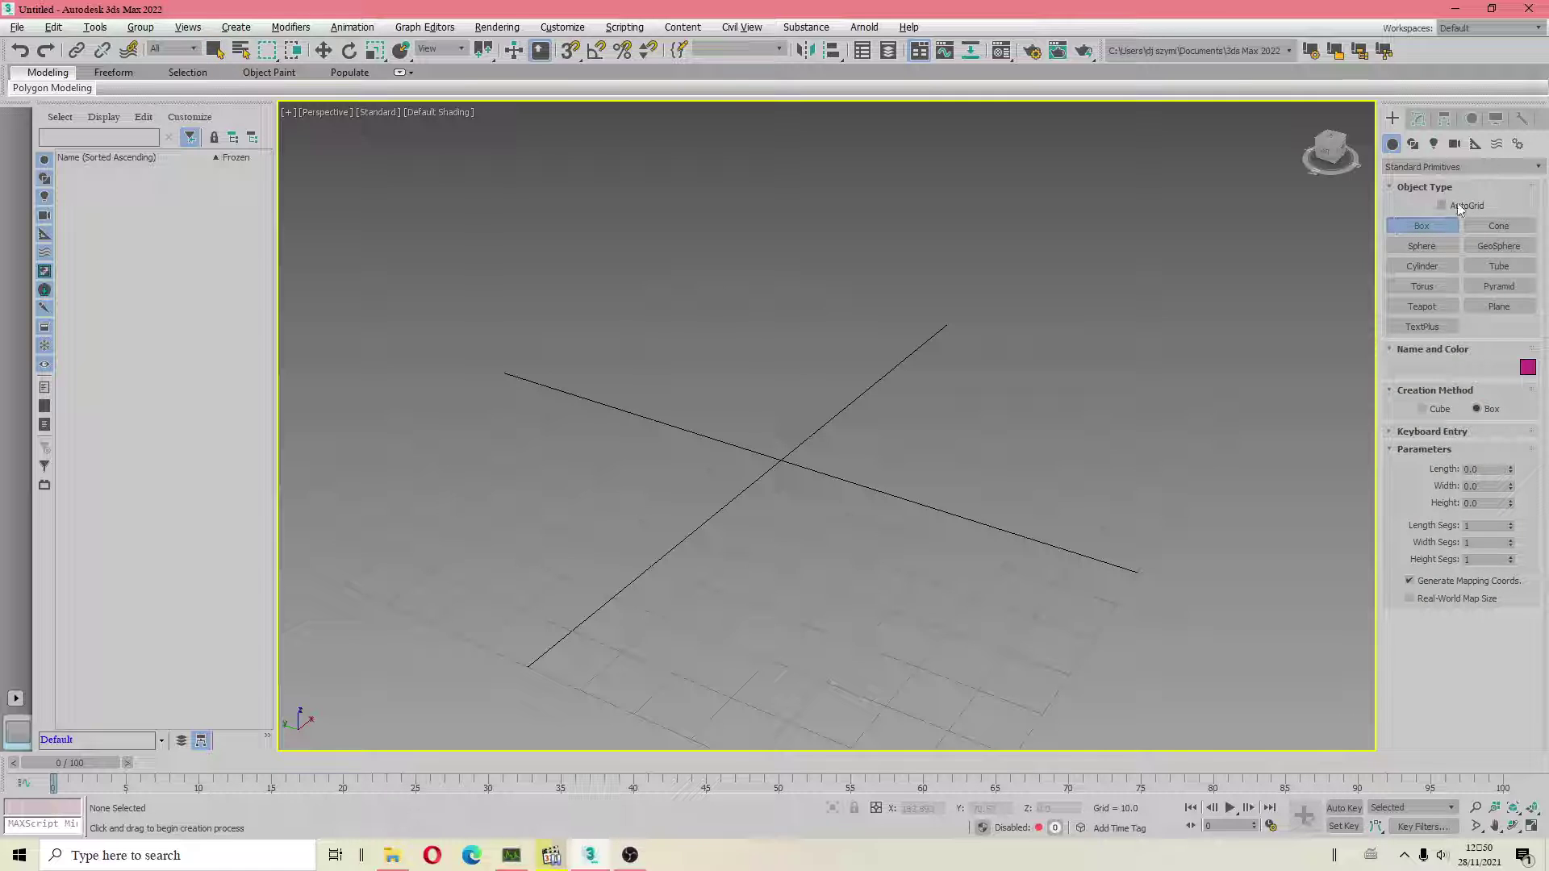
pyautogui.moveTo(798, 438); pyautogui.dragTo(637, 588)
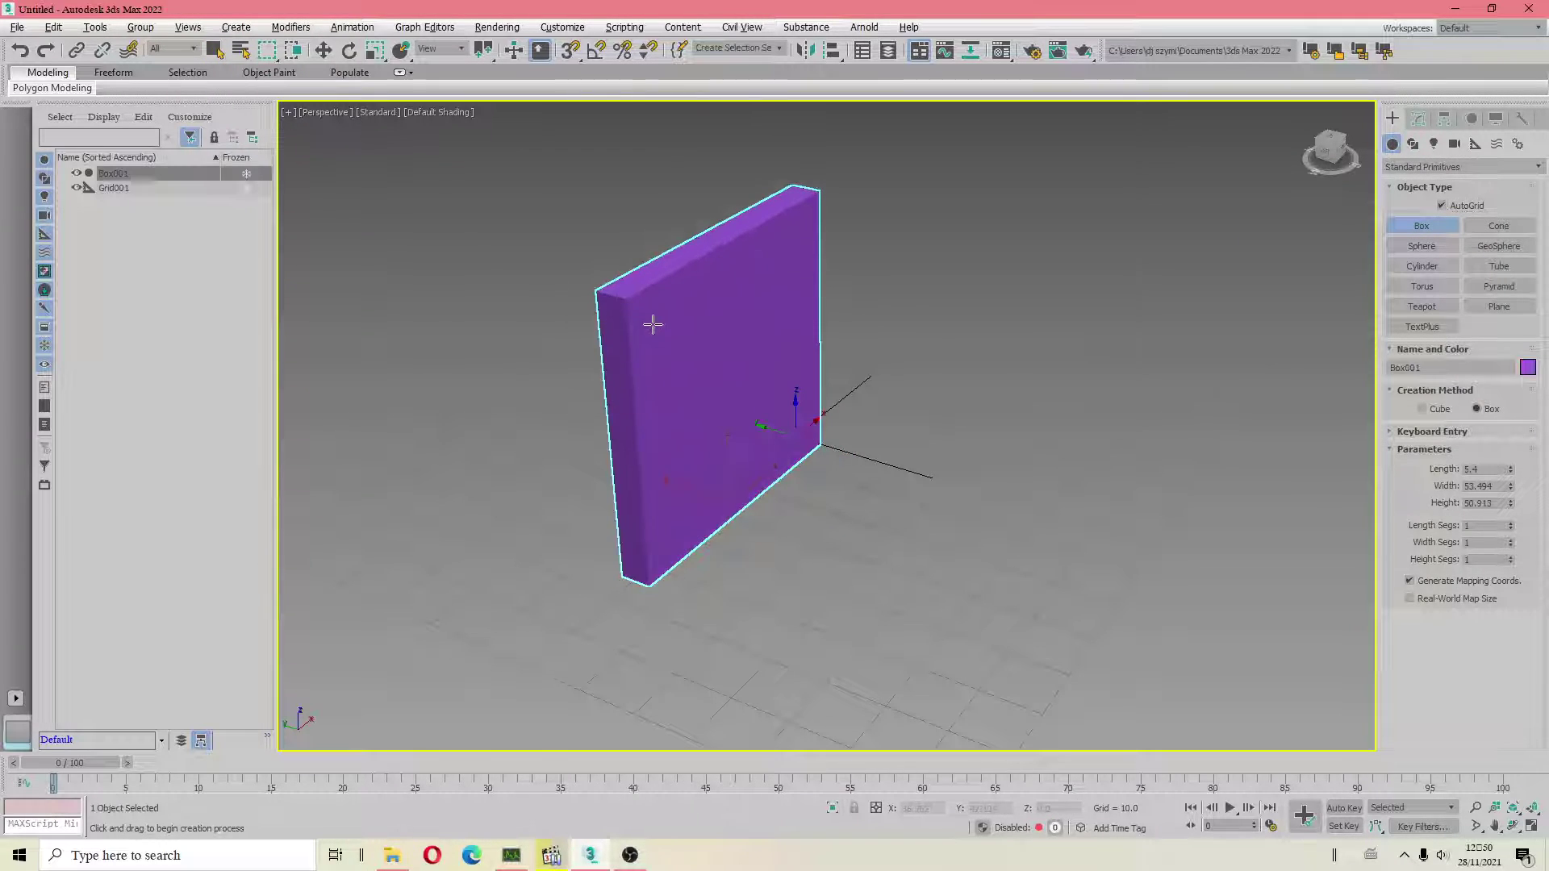
pyautogui.click(650, 321)
pyautogui.rightClick(691, 327)
pyautogui.moveTo(738, 520)
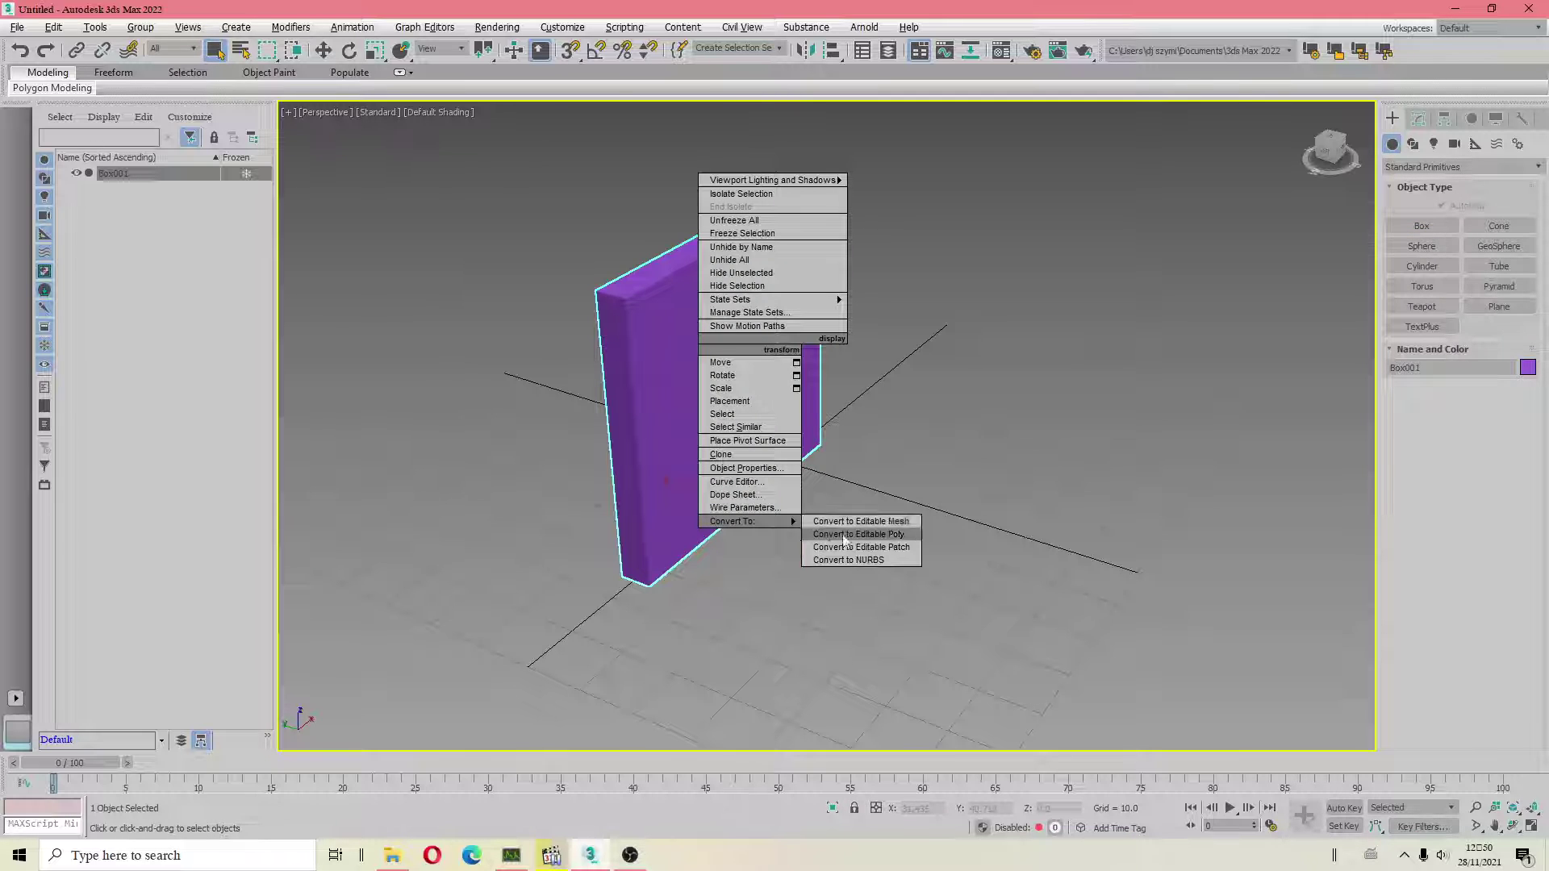
# Step: Convert Box001 to an Editable Poly and turn on Edged Faces display
pyautogui.click(839, 534)
pyautogui.press('F4')
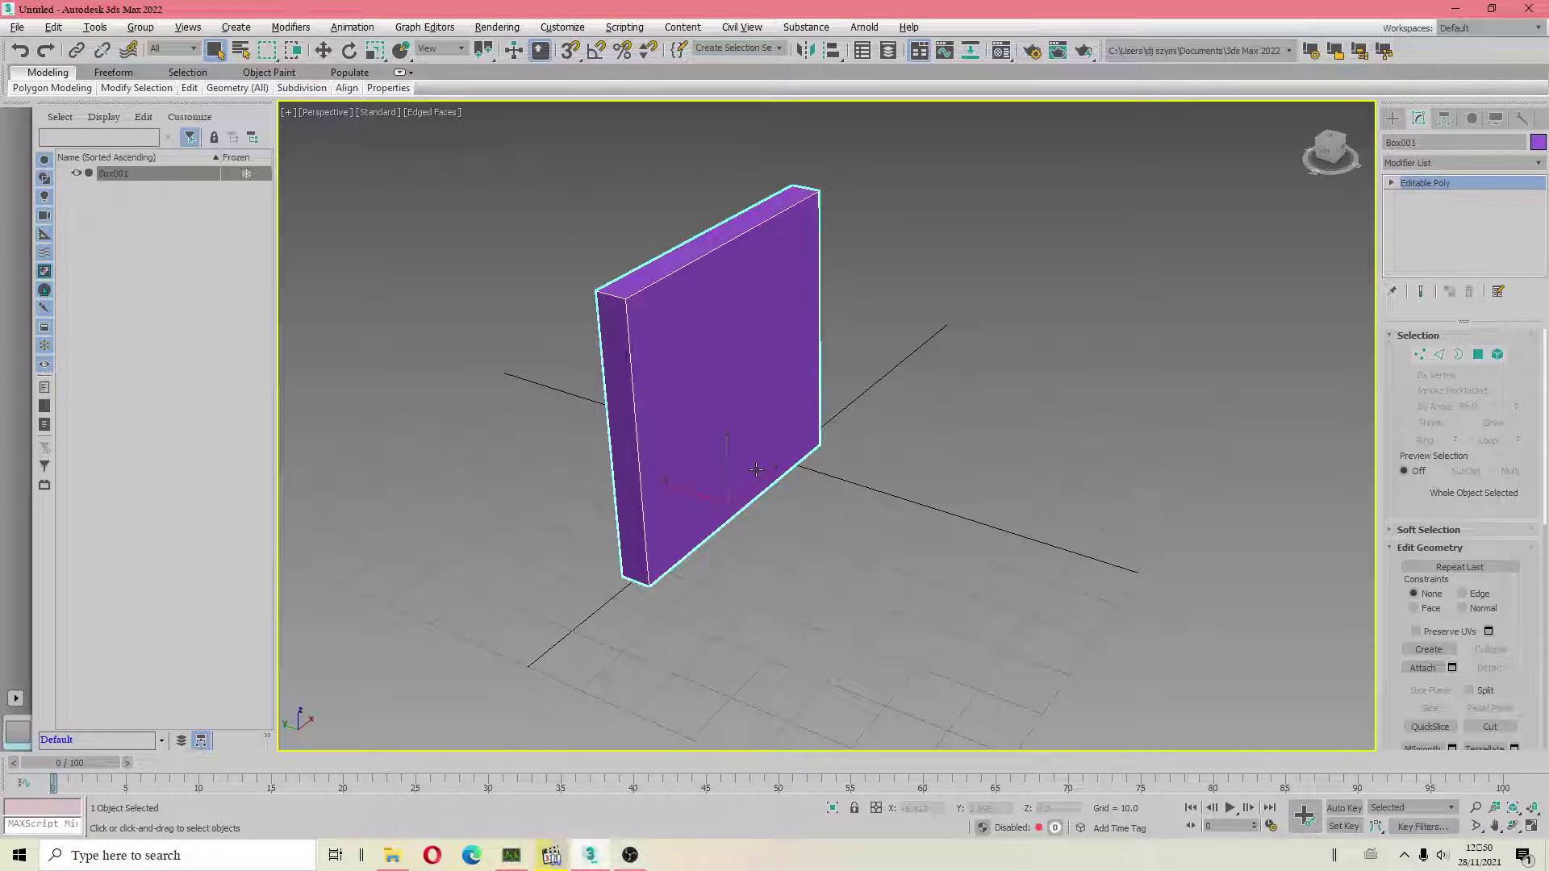
pyautogui.scroll(-2, 721, 479)
pyautogui.scroll(2, 661, 448)
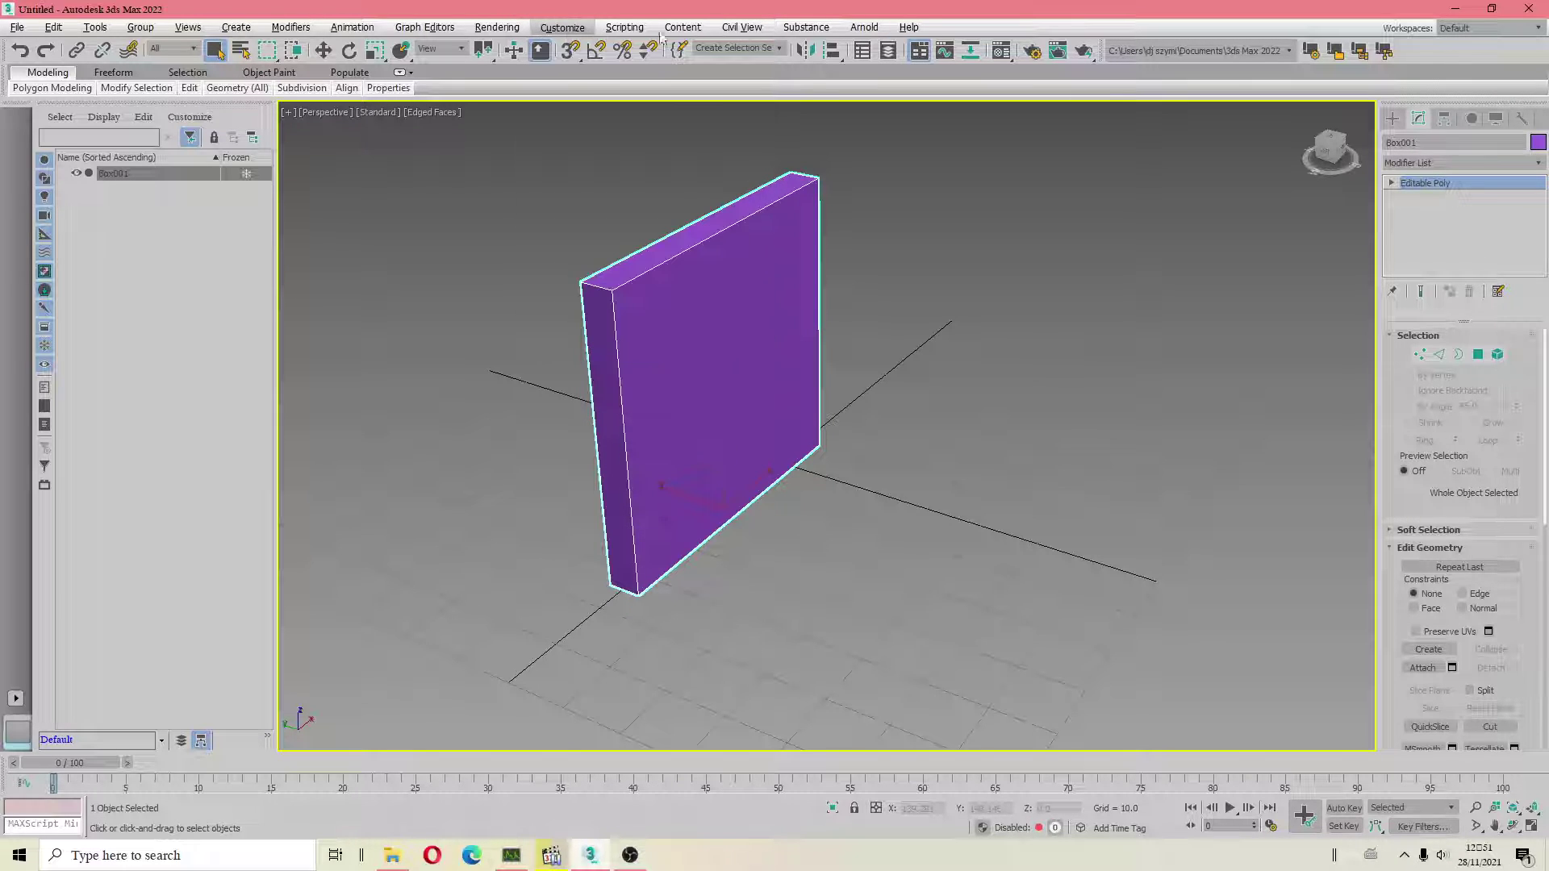
# Step: Raise the Home Grid's Perspective View Grid Extent well above 7 so the grid fills the viewport
pyautogui.rightClick(578, 52)
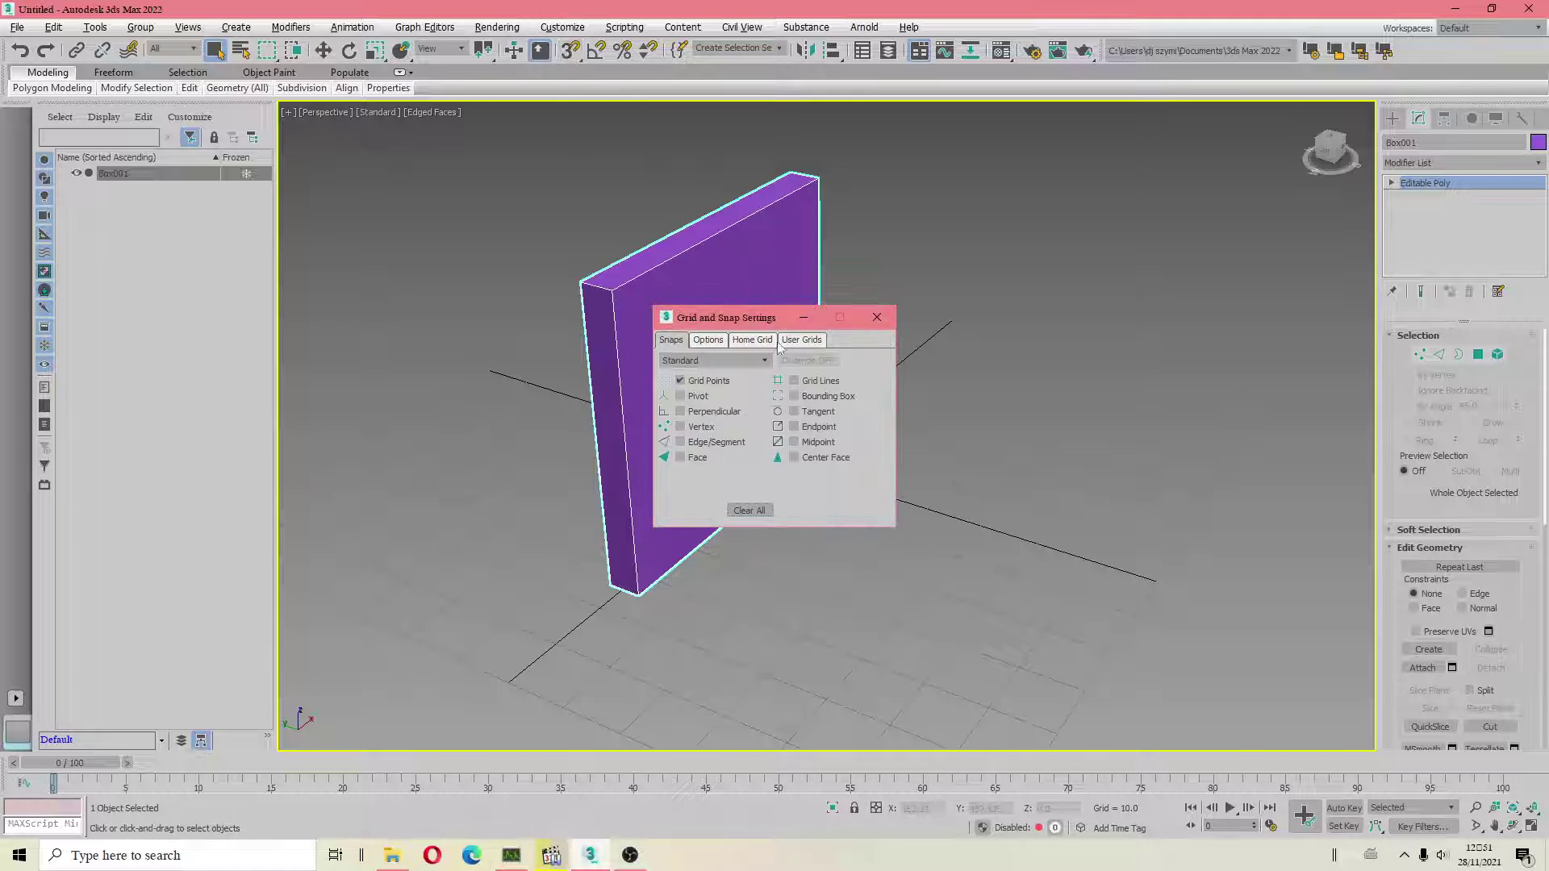
pyautogui.click(752, 340)
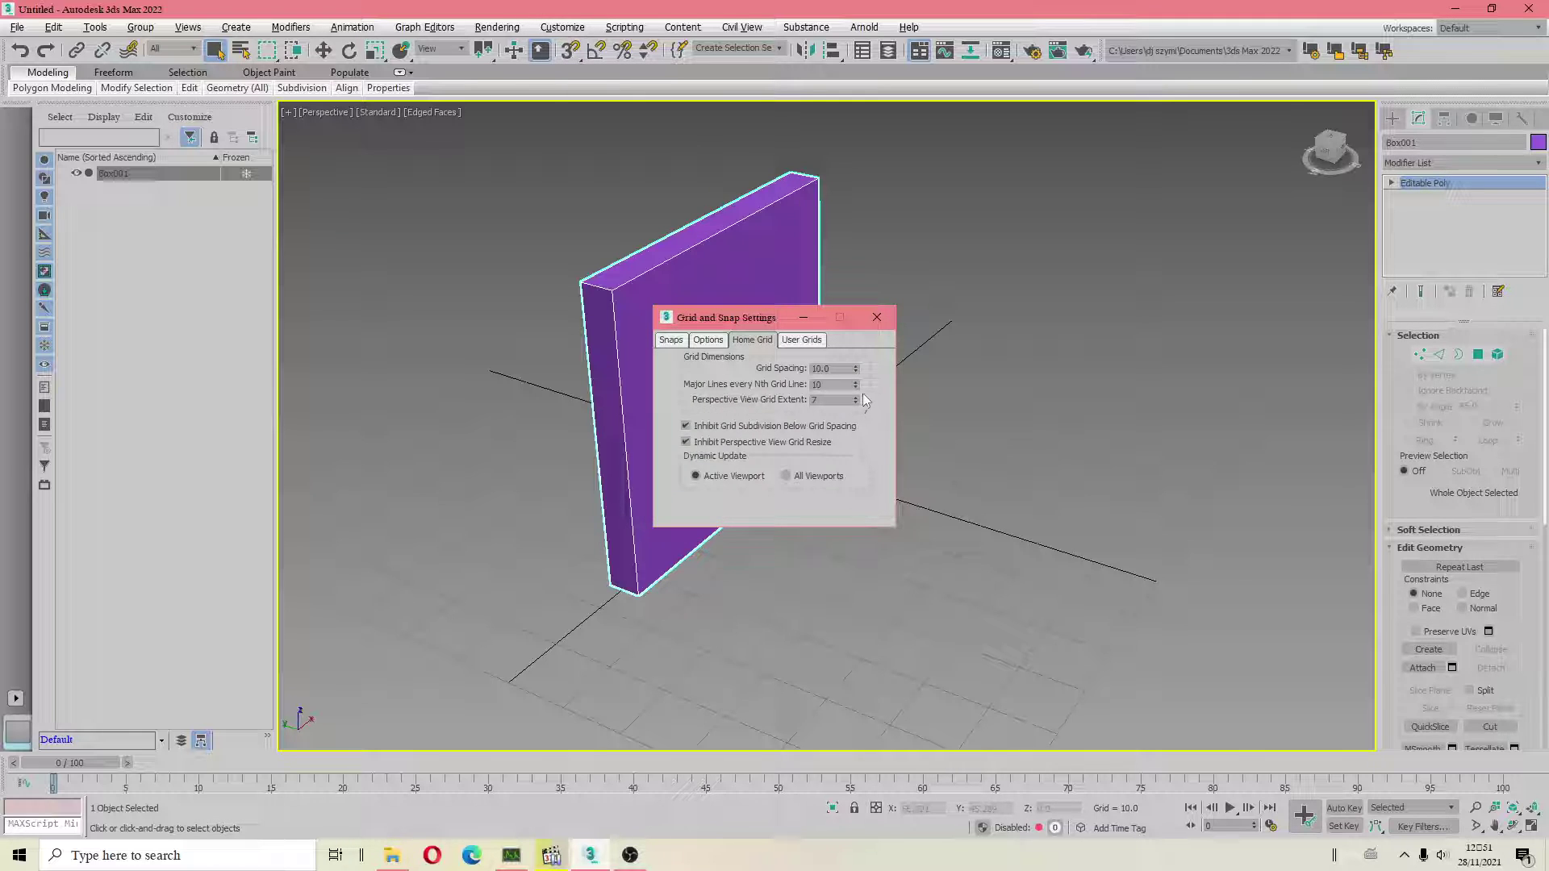
pyautogui.moveTo(856, 401); pyautogui.dragTo(861, 311)
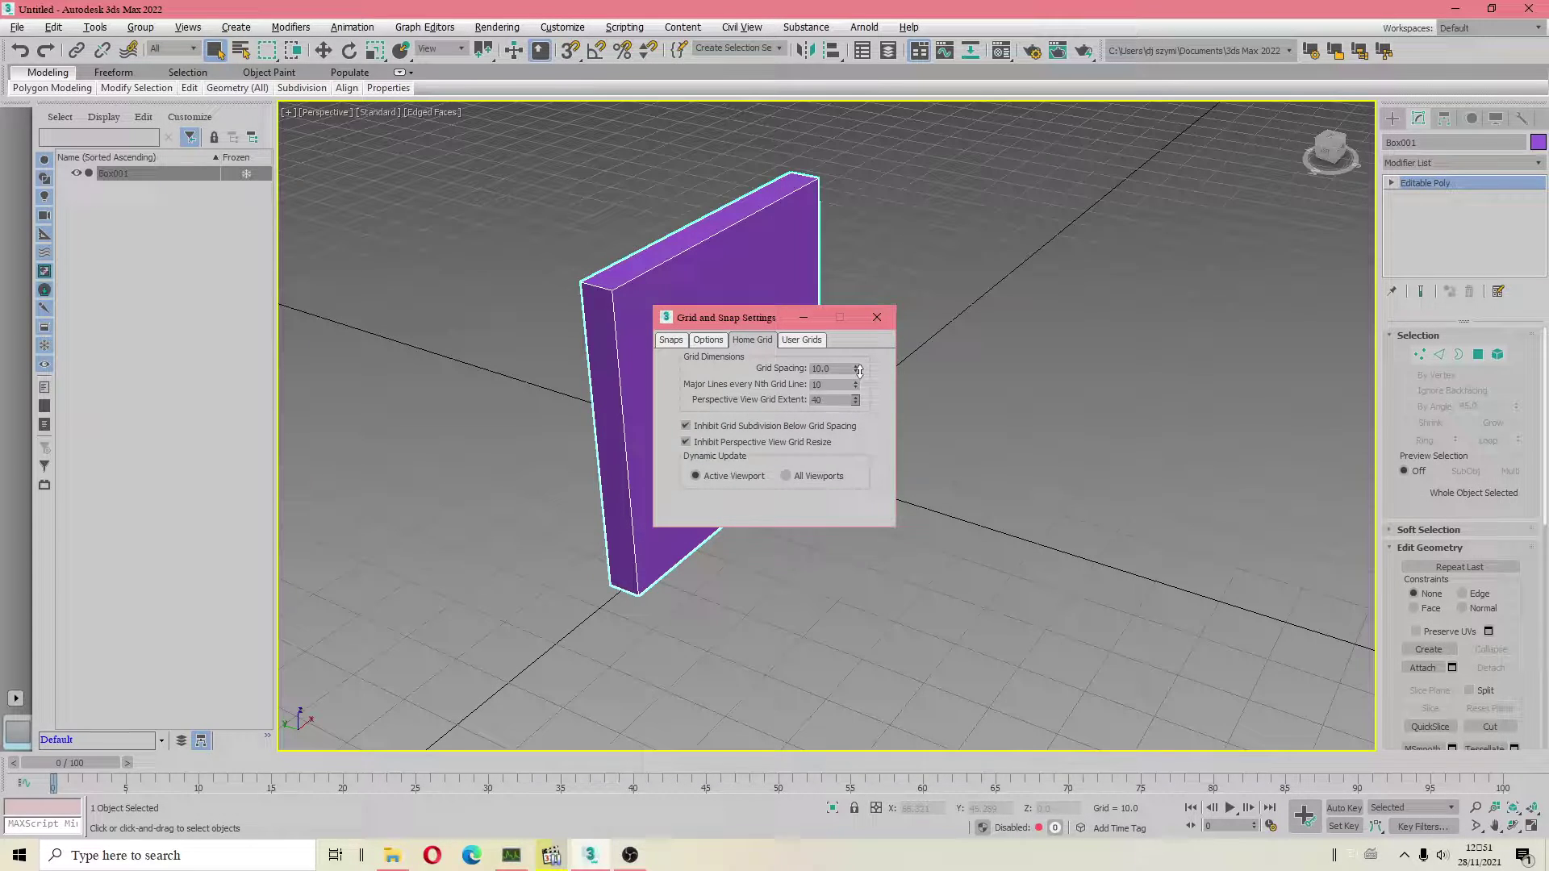
pyautogui.click(877, 317)
pyautogui.scroll(-5, 864, 429)
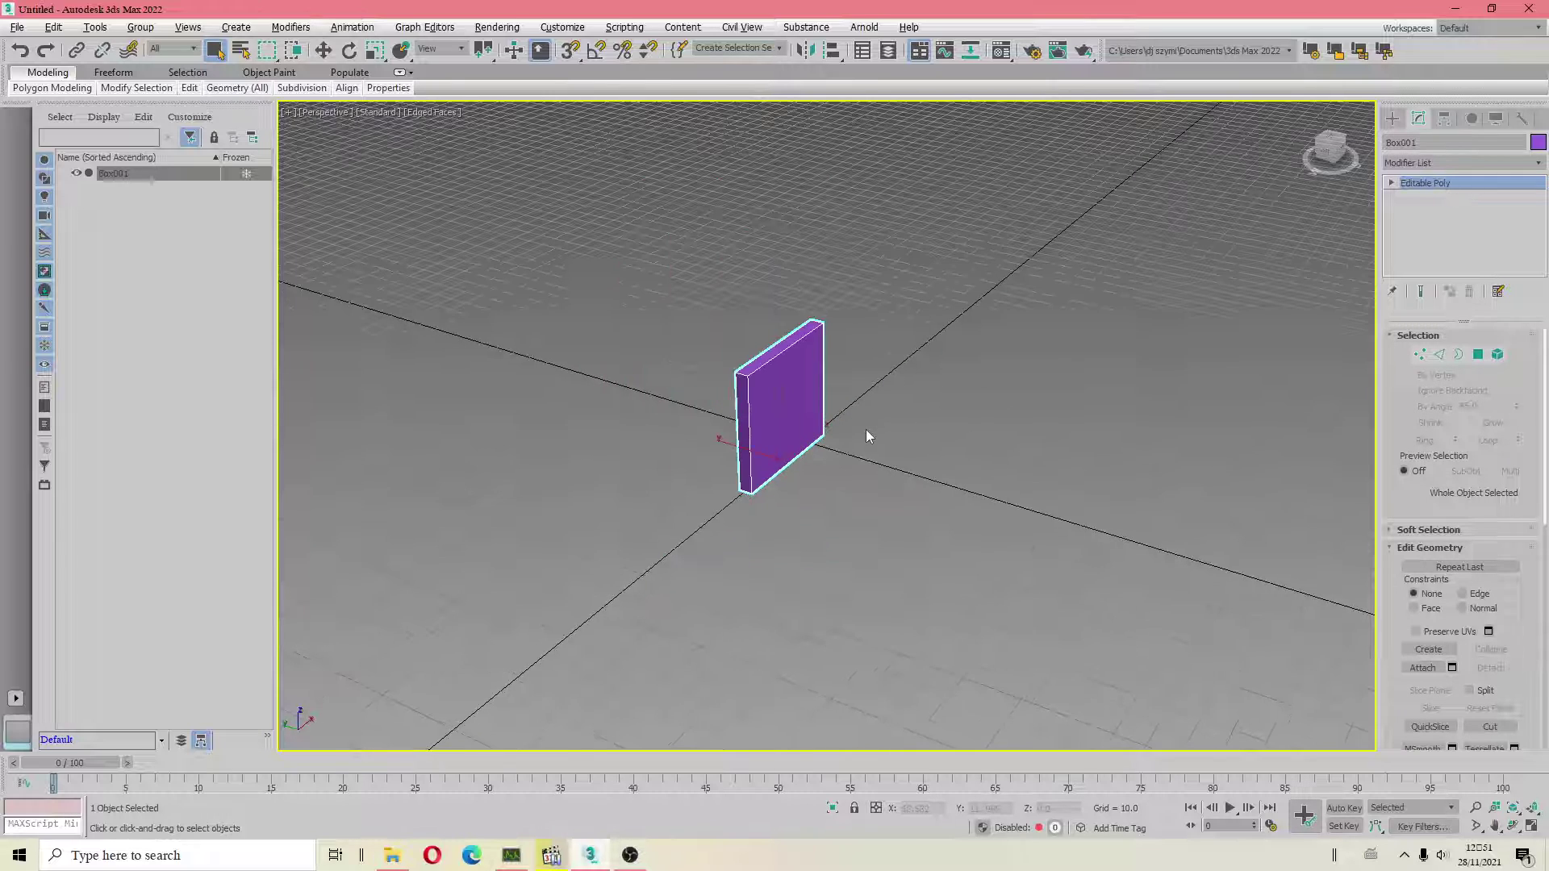
pyautogui.keyDown('alt'); pyautogui.moveTo(942, 453); pyautogui.dragTo(926, 419, button='middle'); pyautogui.keyUp('alt')
pyautogui.scroll(3, 927, 419)
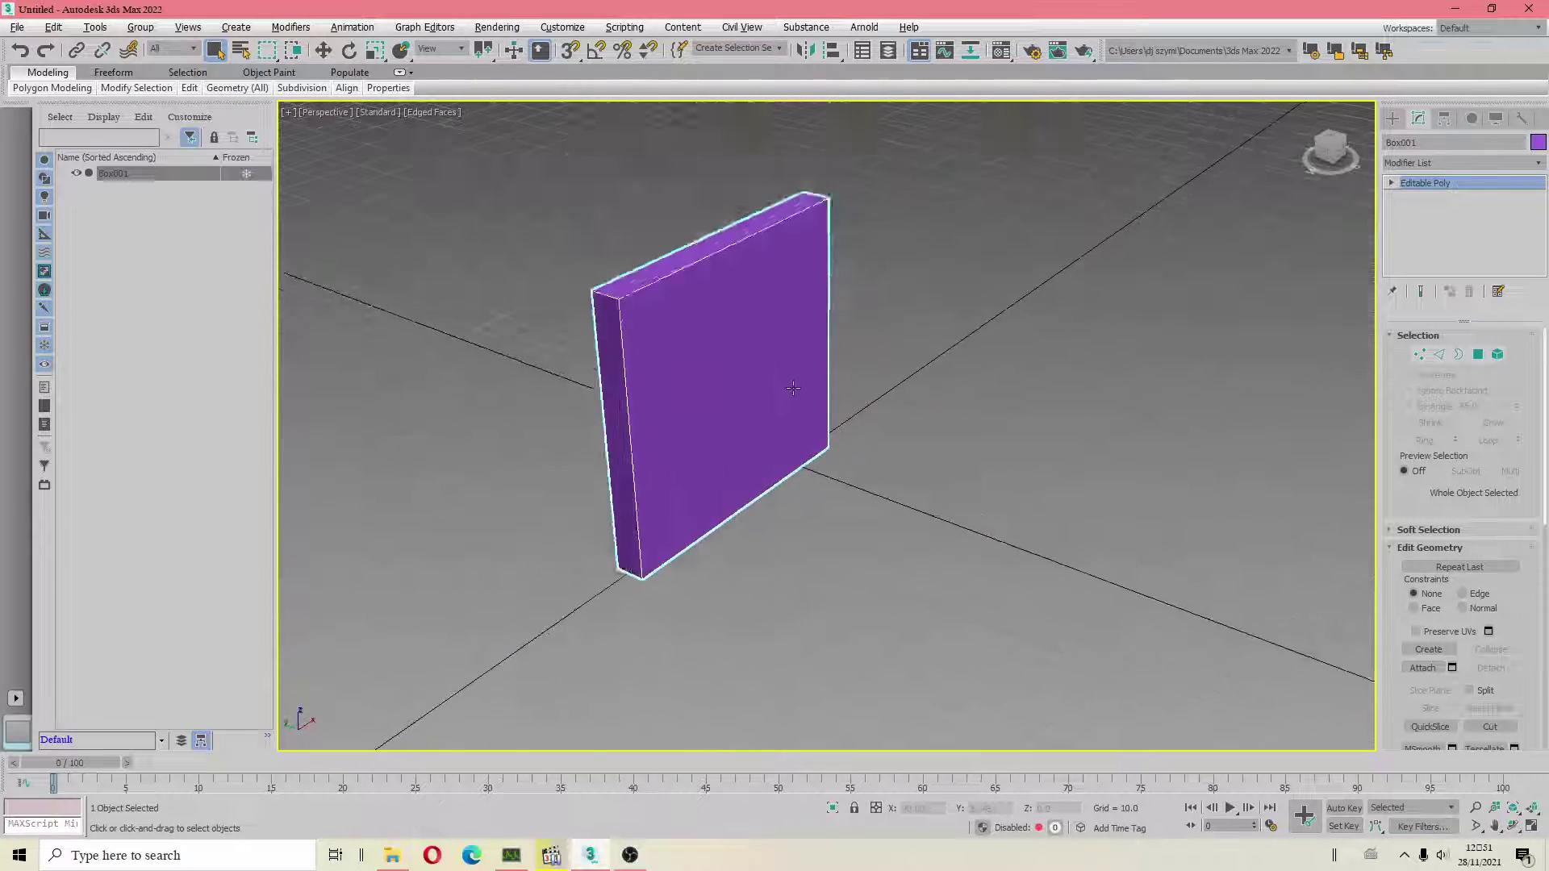
pyautogui.scroll(2, 791, 403)
pyautogui.scroll(3, 785, 442)
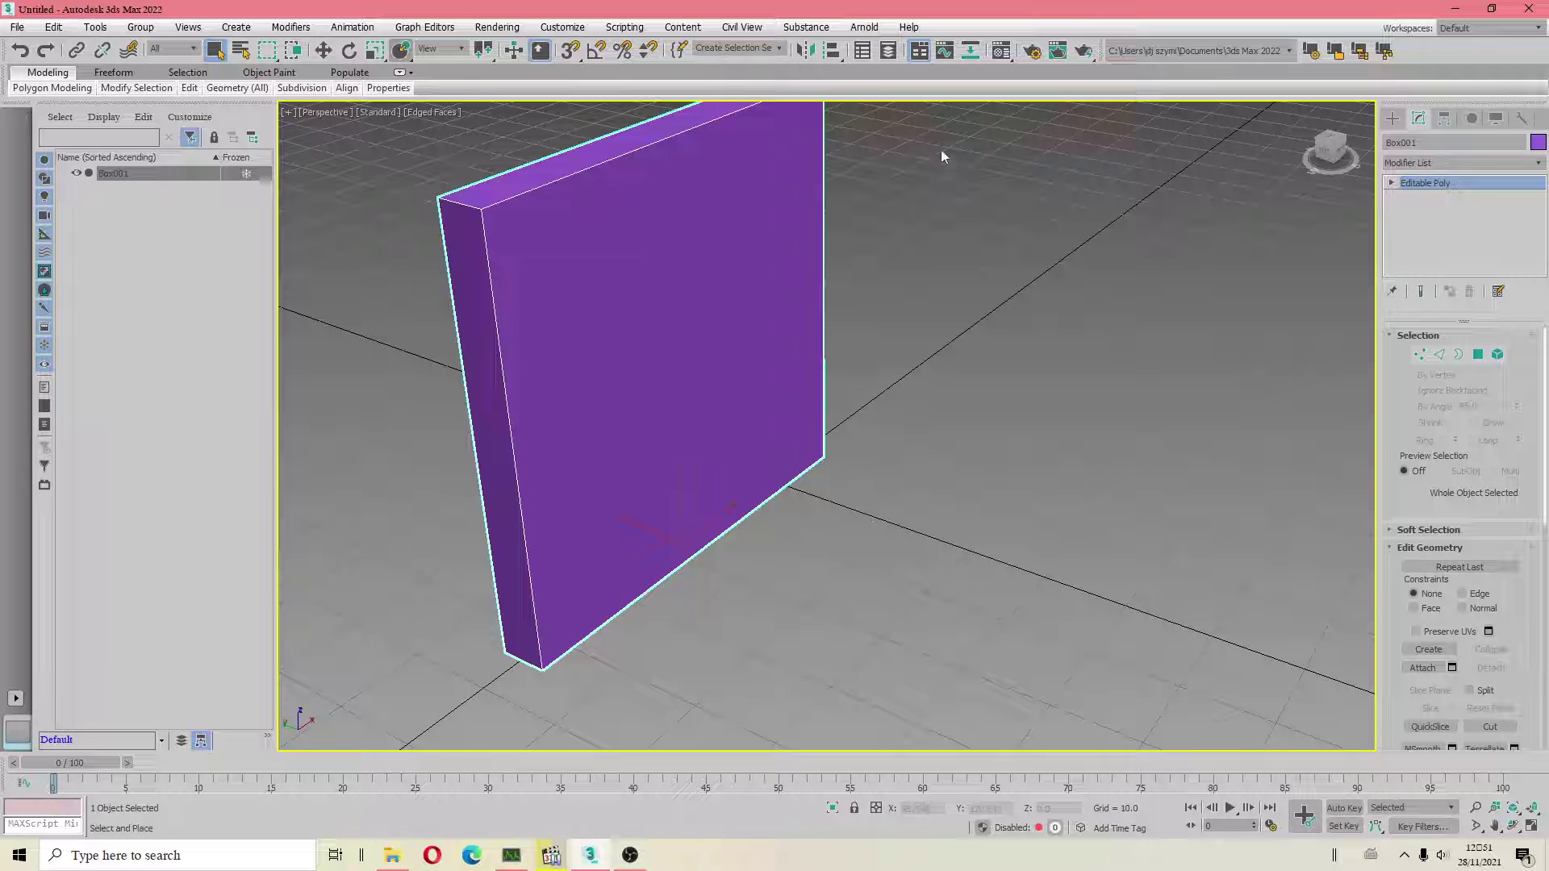
pyautogui.scroll(-5, 940, 148)
pyautogui.scroll(5, 826, 316)
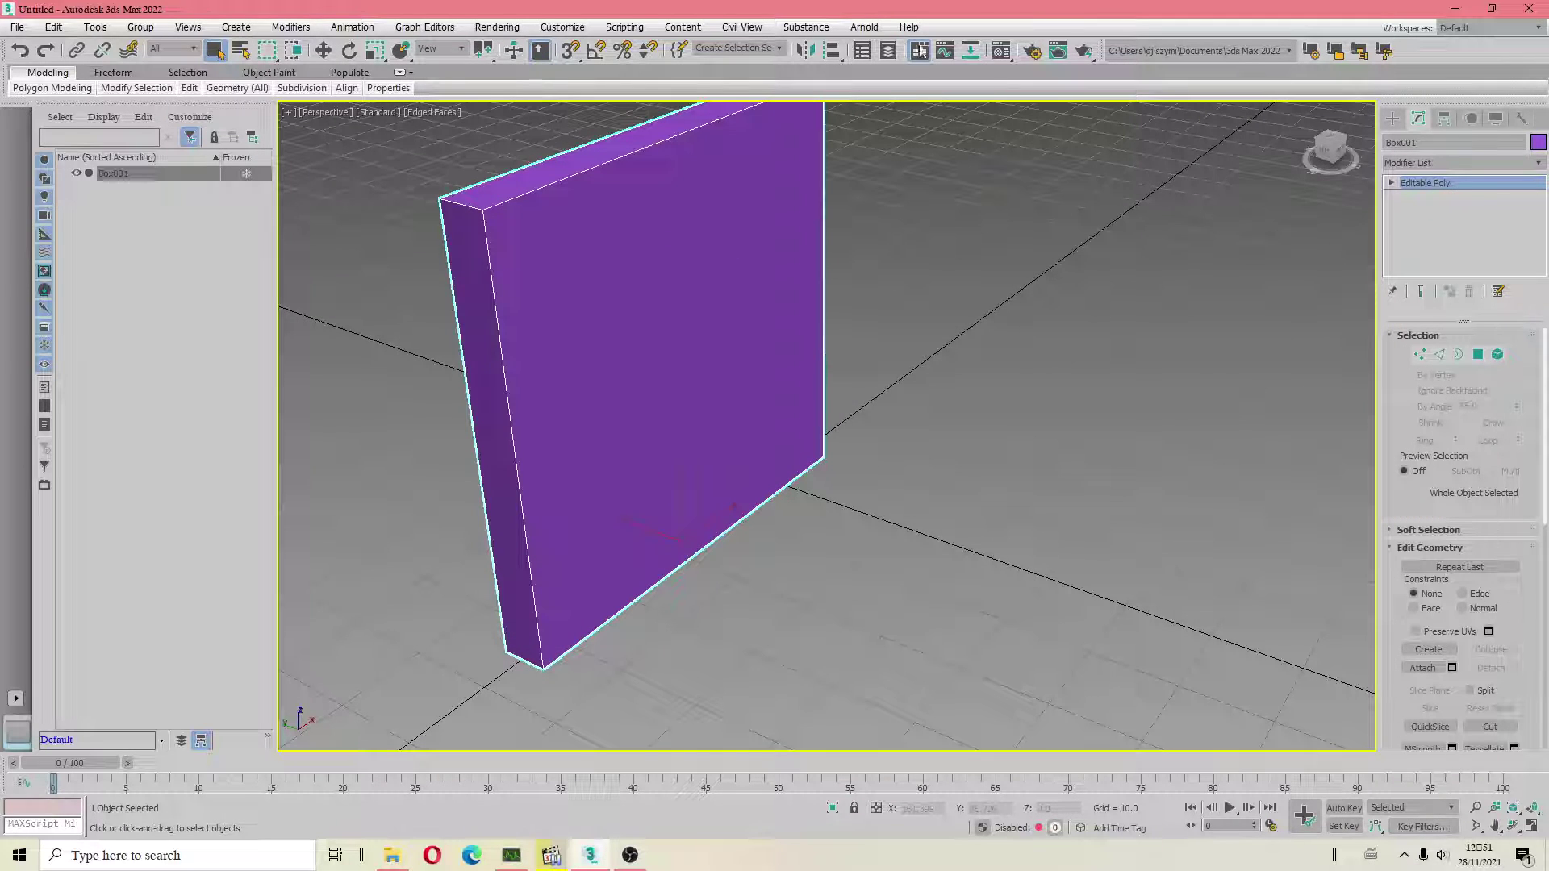
pyautogui.rightClick(737, 318)
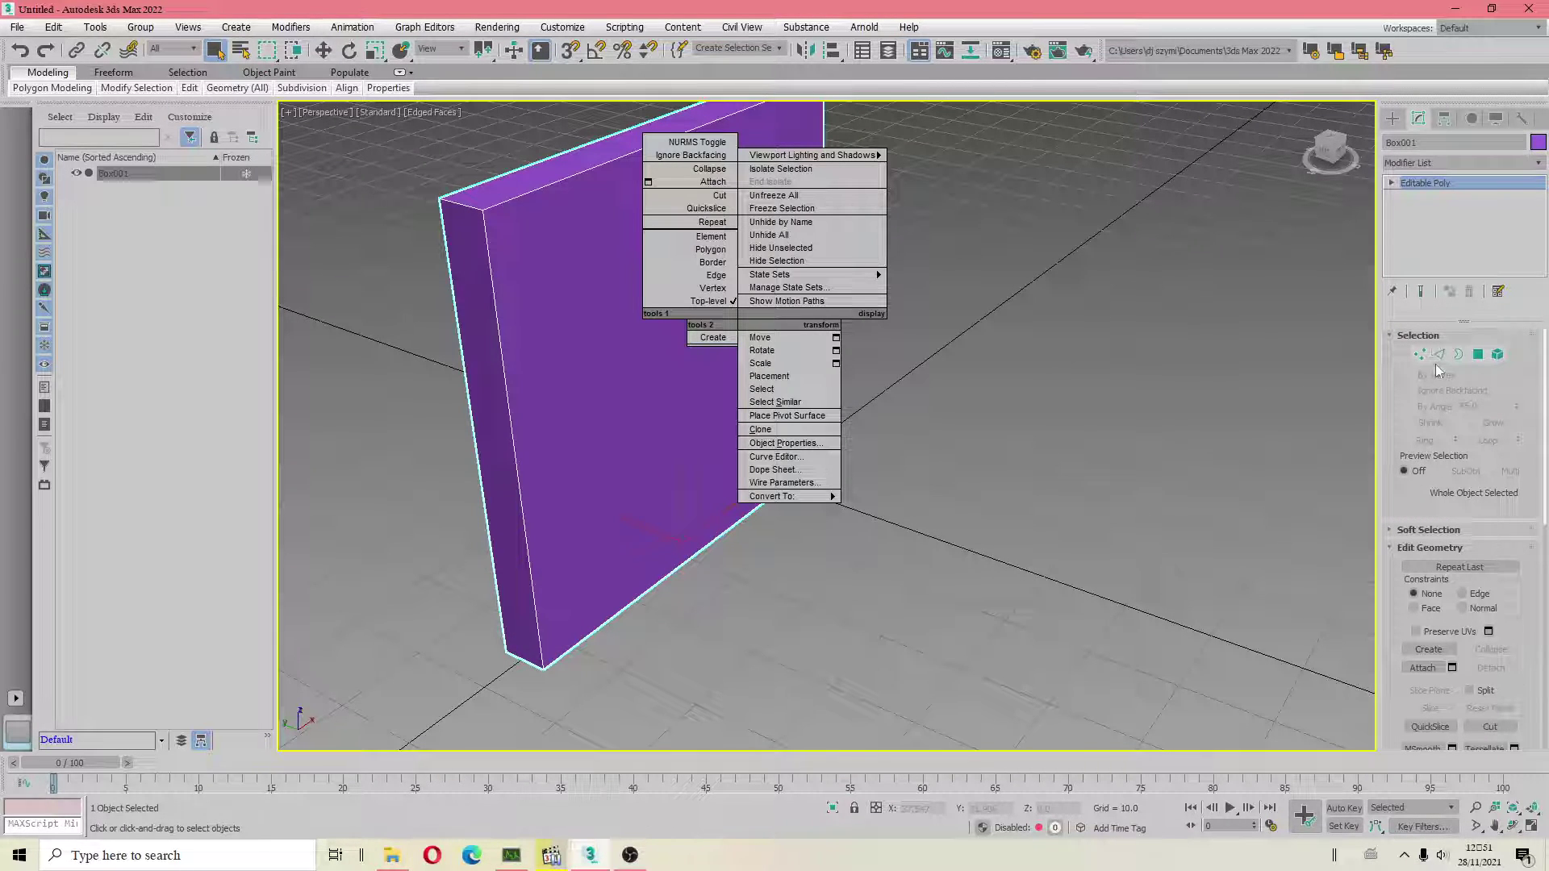
# Step: In Edge mode, add SwiftLoop edge loops near the wall's bottom and right side
pyautogui.click(1438, 354)
pyautogui.click(821, 430)
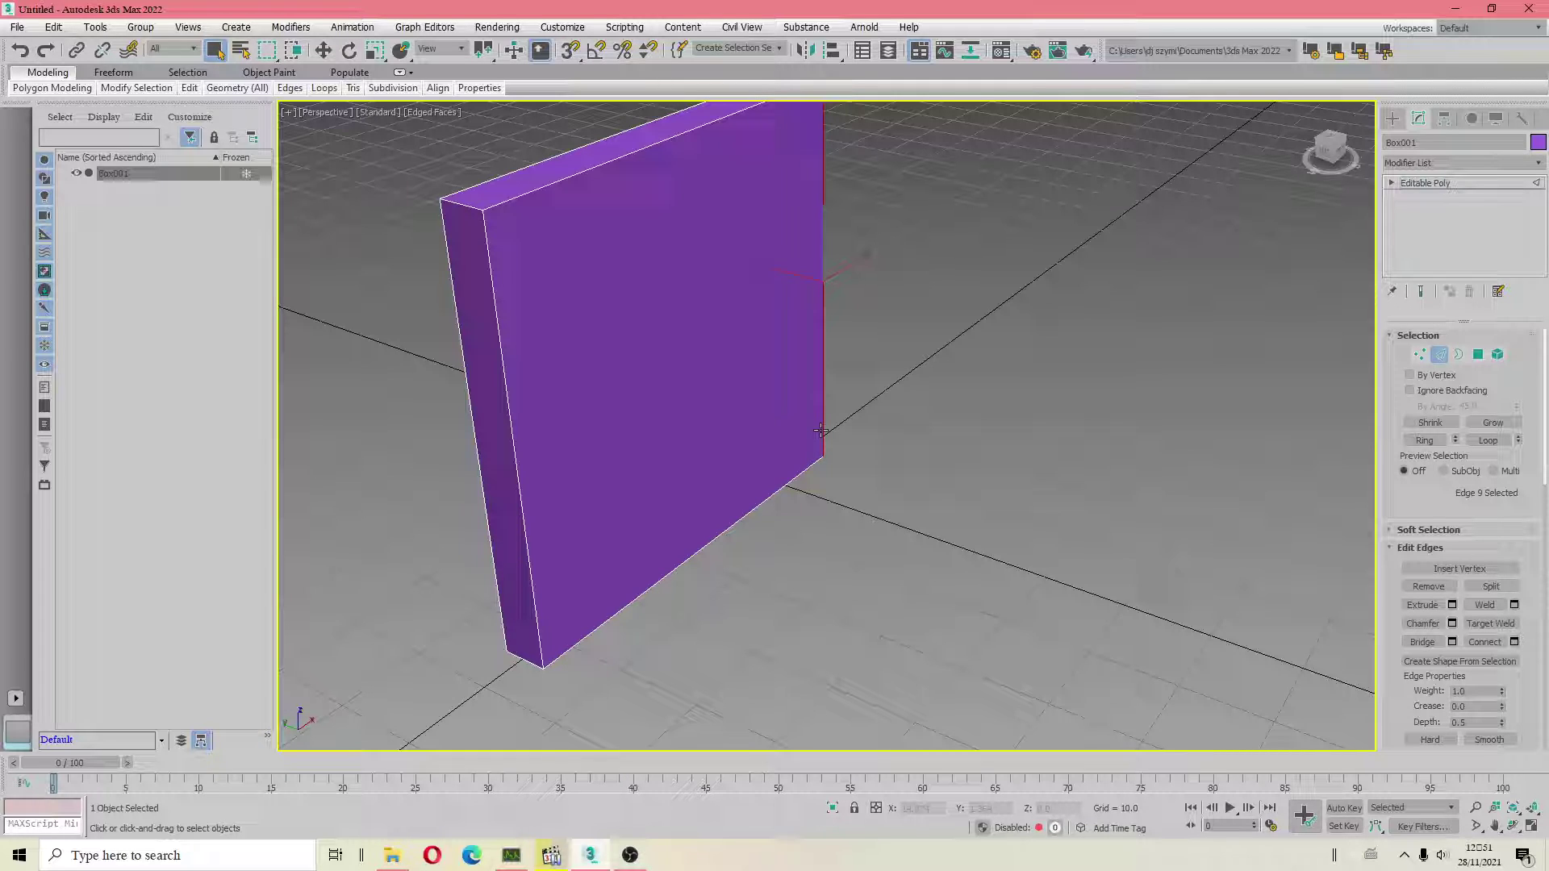
pyautogui.hotkey('ctrl', 'r')
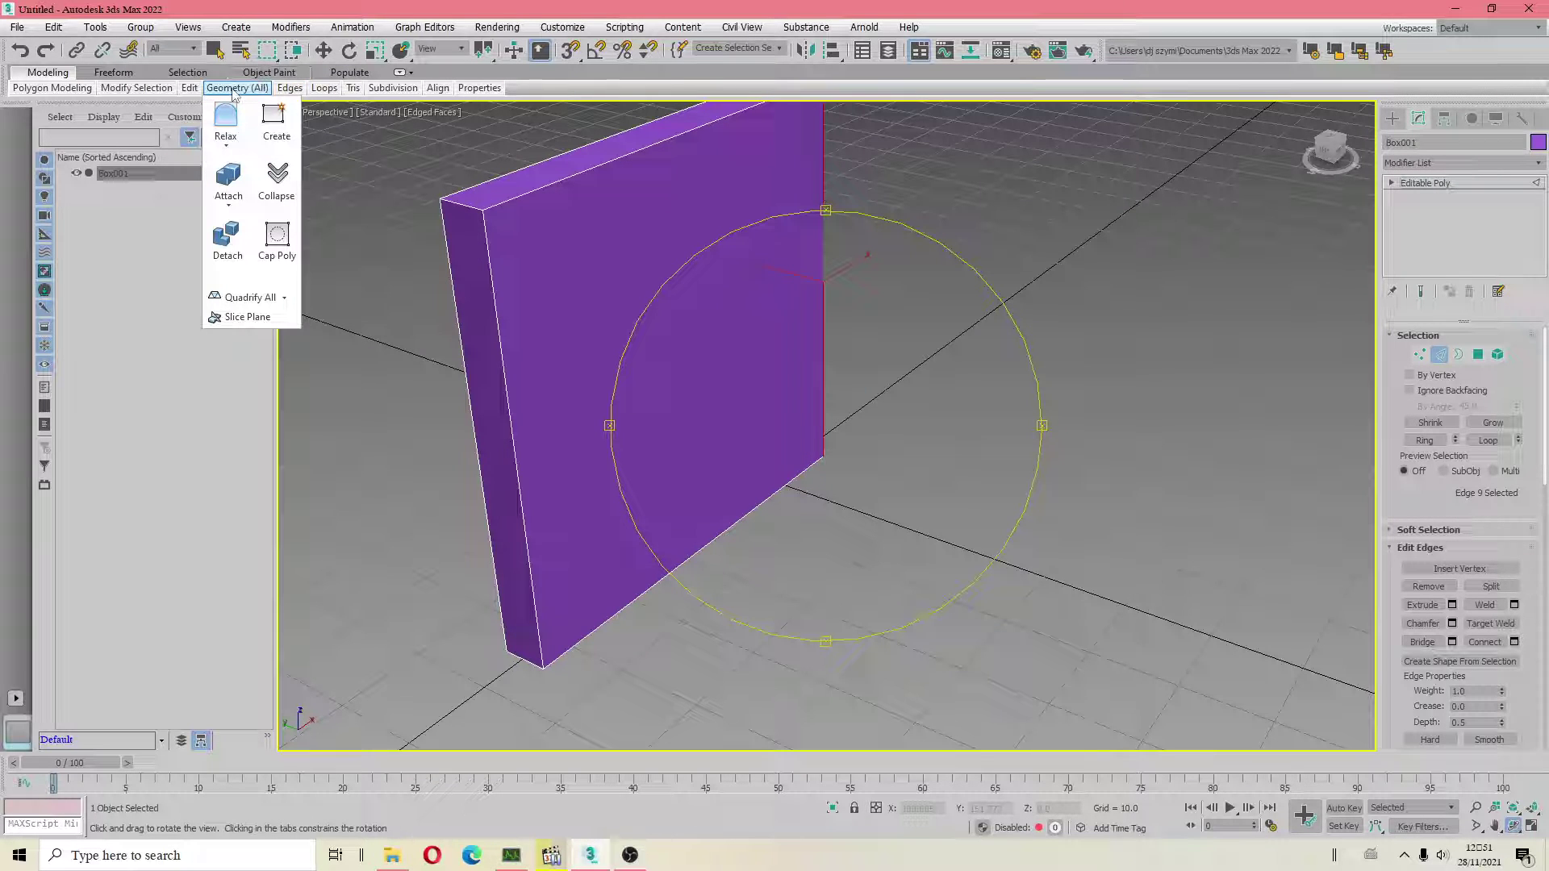
pyautogui.moveTo(321, 128)
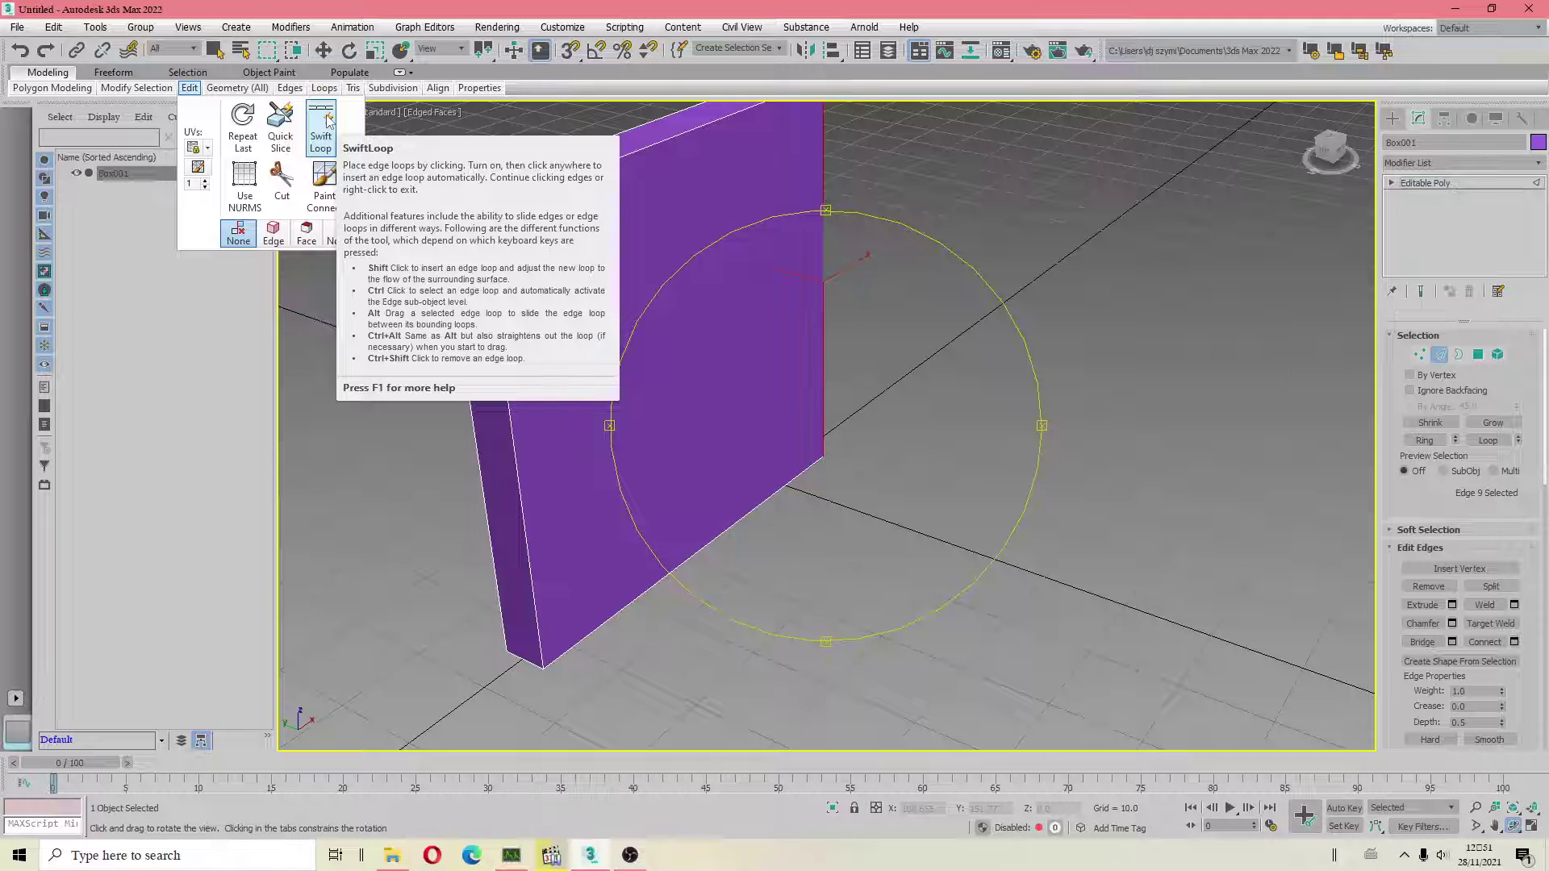
pyautogui.click(327, 121)
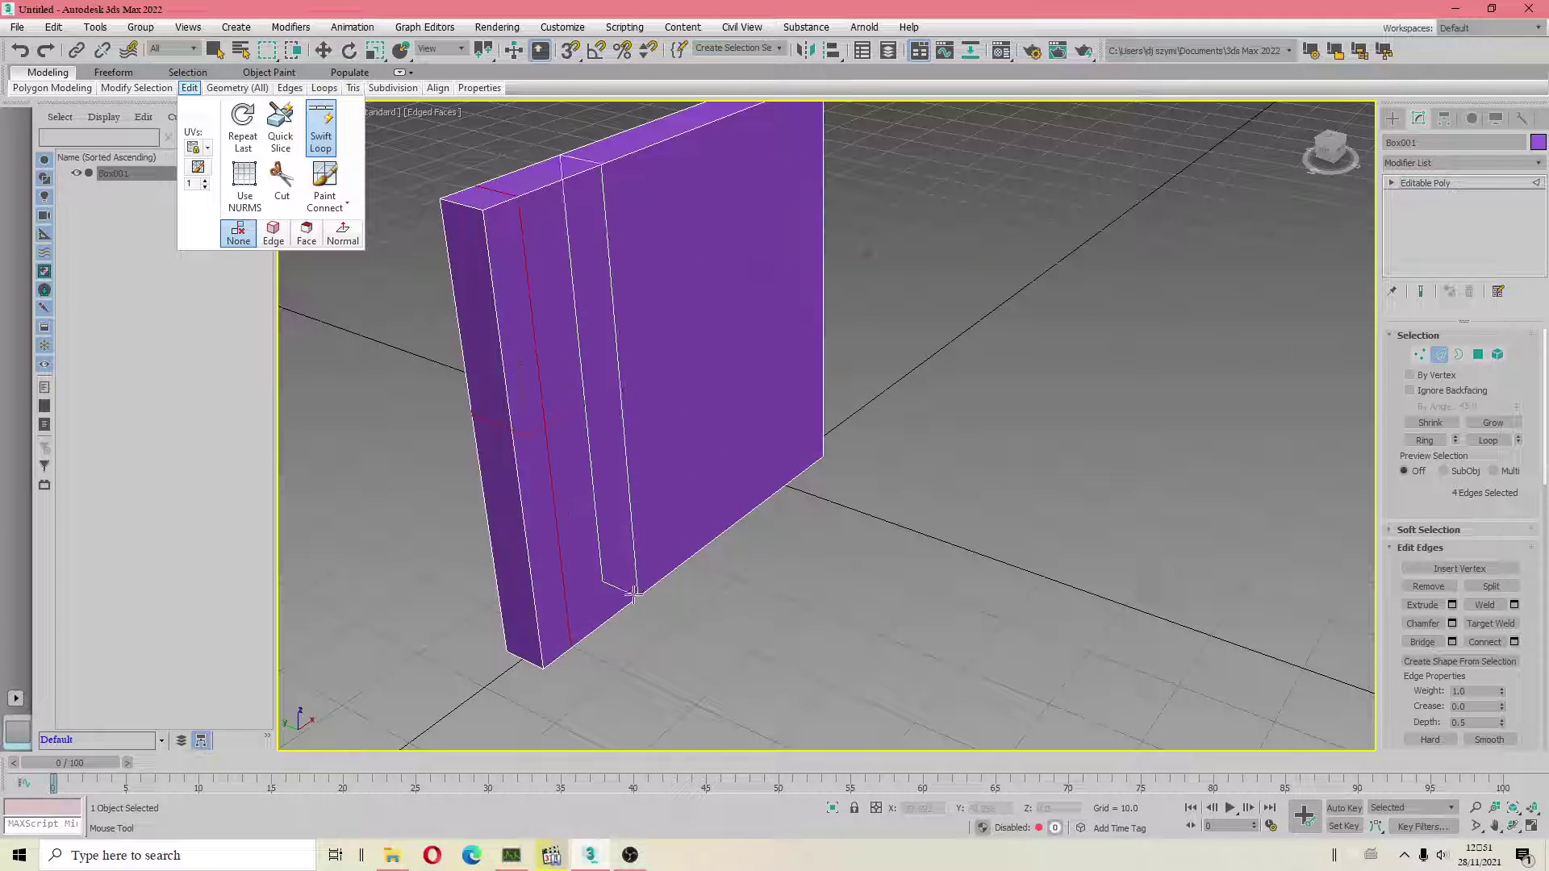
pyautogui.click(571, 611)
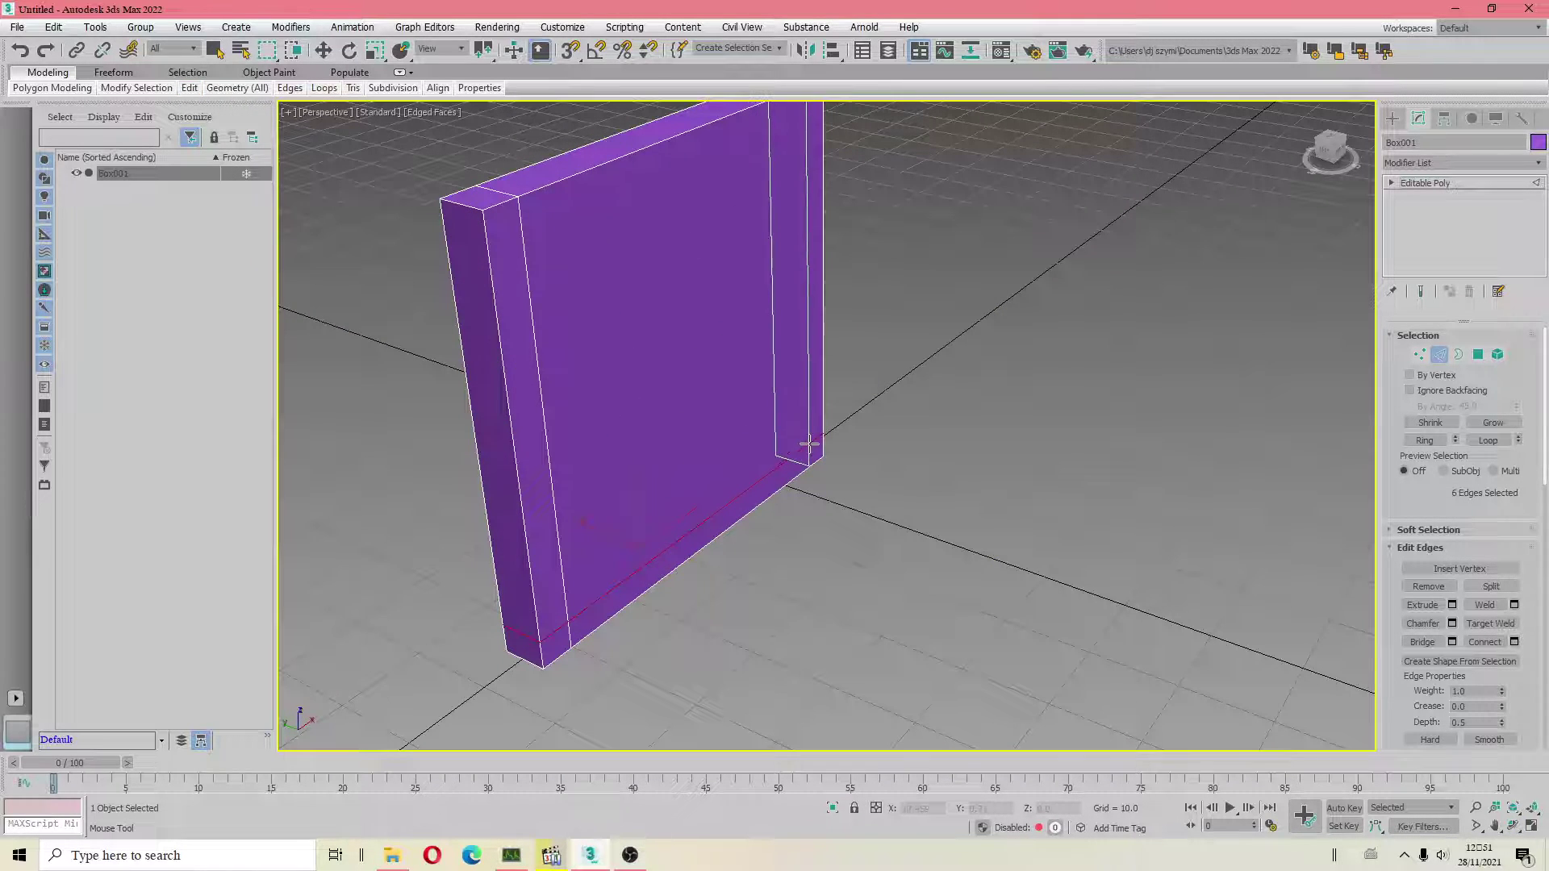
pyautogui.click(809, 452)
pyautogui.click(1487, 360)
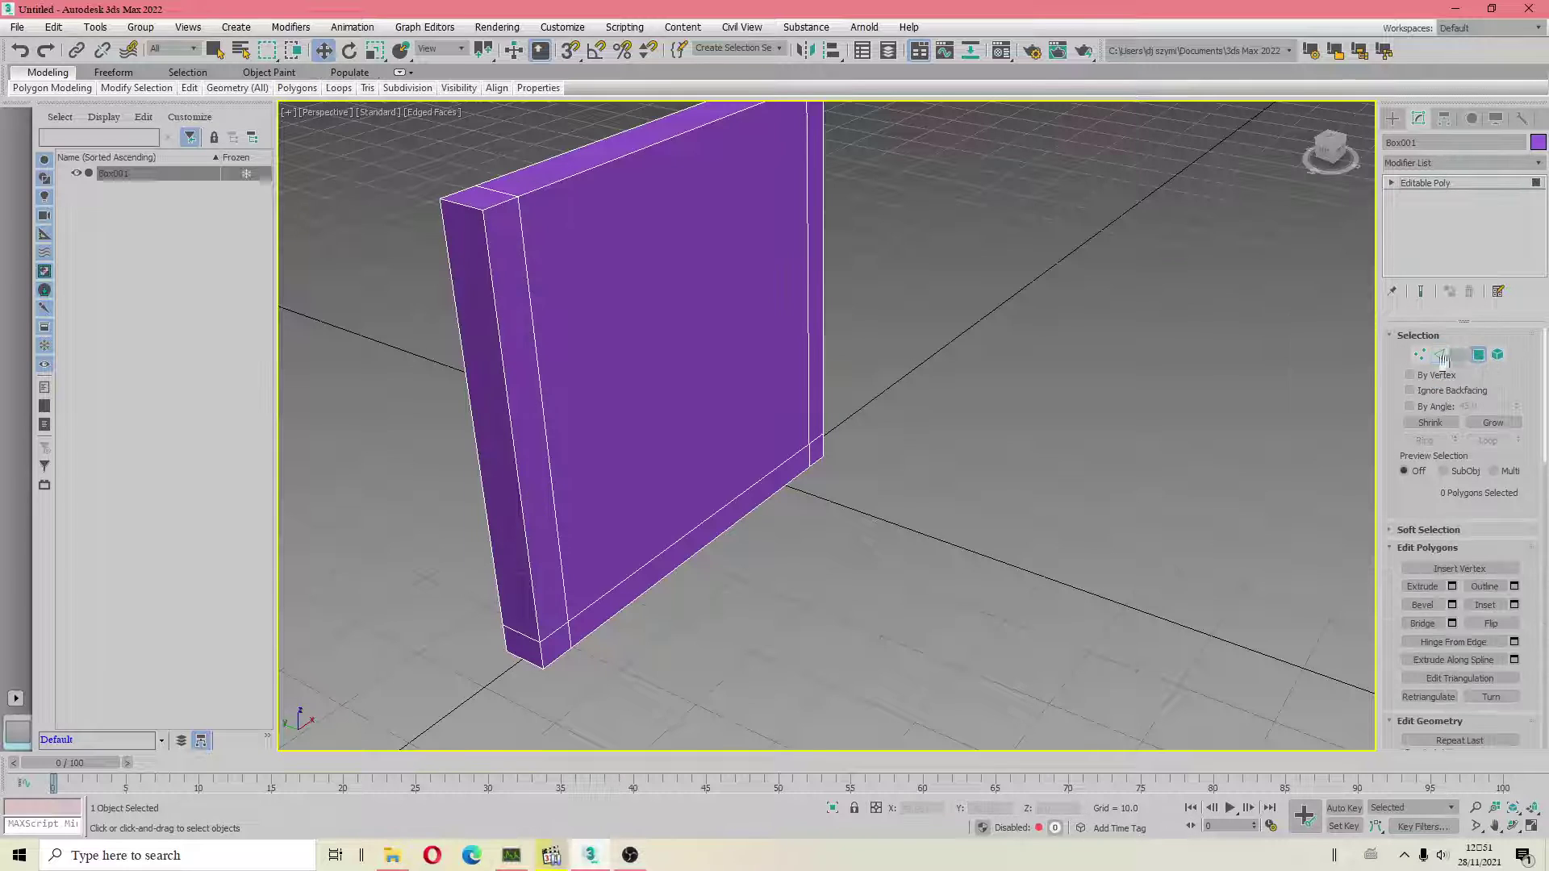
# Step: Select the three faces along the wall's bottom strip
pyautogui.click(817, 450)
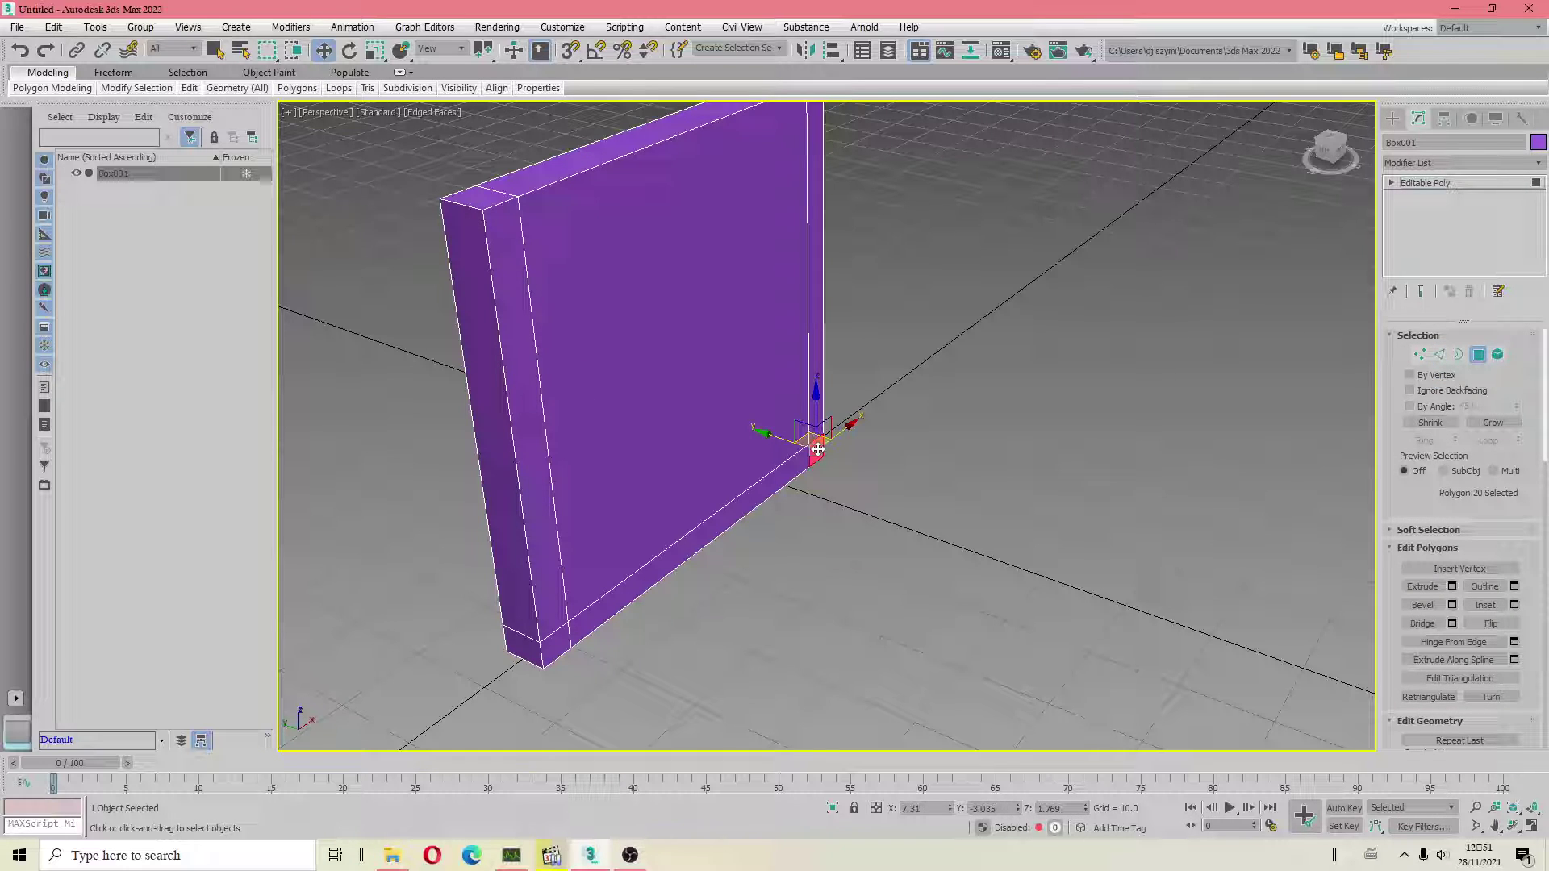
pyautogui.keyDown('ctrl'); pyautogui.click(713, 507); pyautogui.keyUp('ctrl')
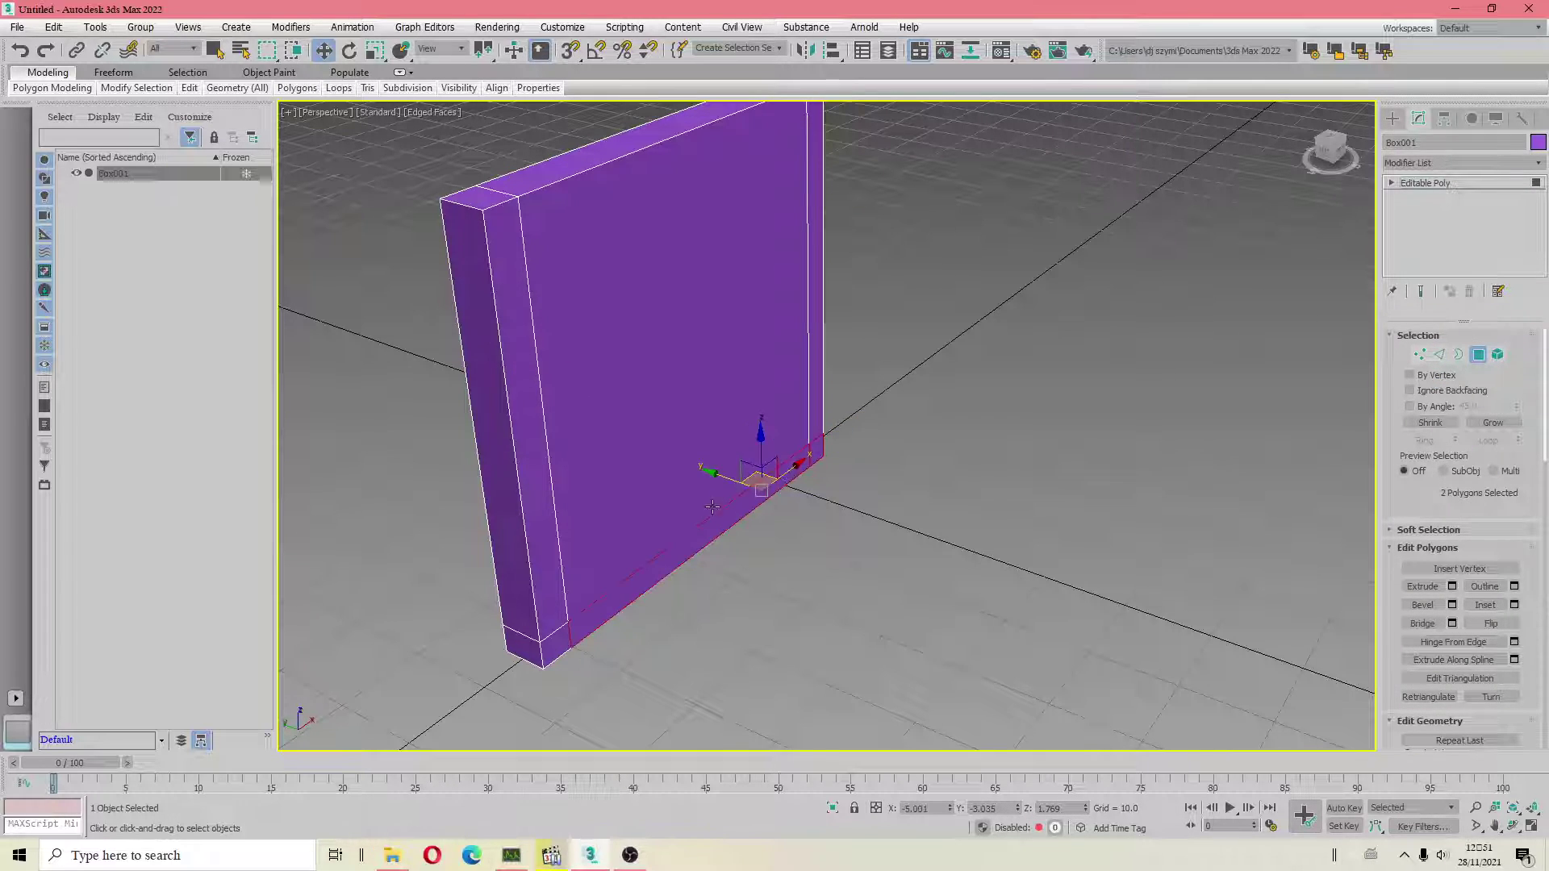
pyautogui.keyDown('ctrl'); pyautogui.click(561, 636); pyautogui.keyUp('ctrl')
pyautogui.rightClick(650, 558)
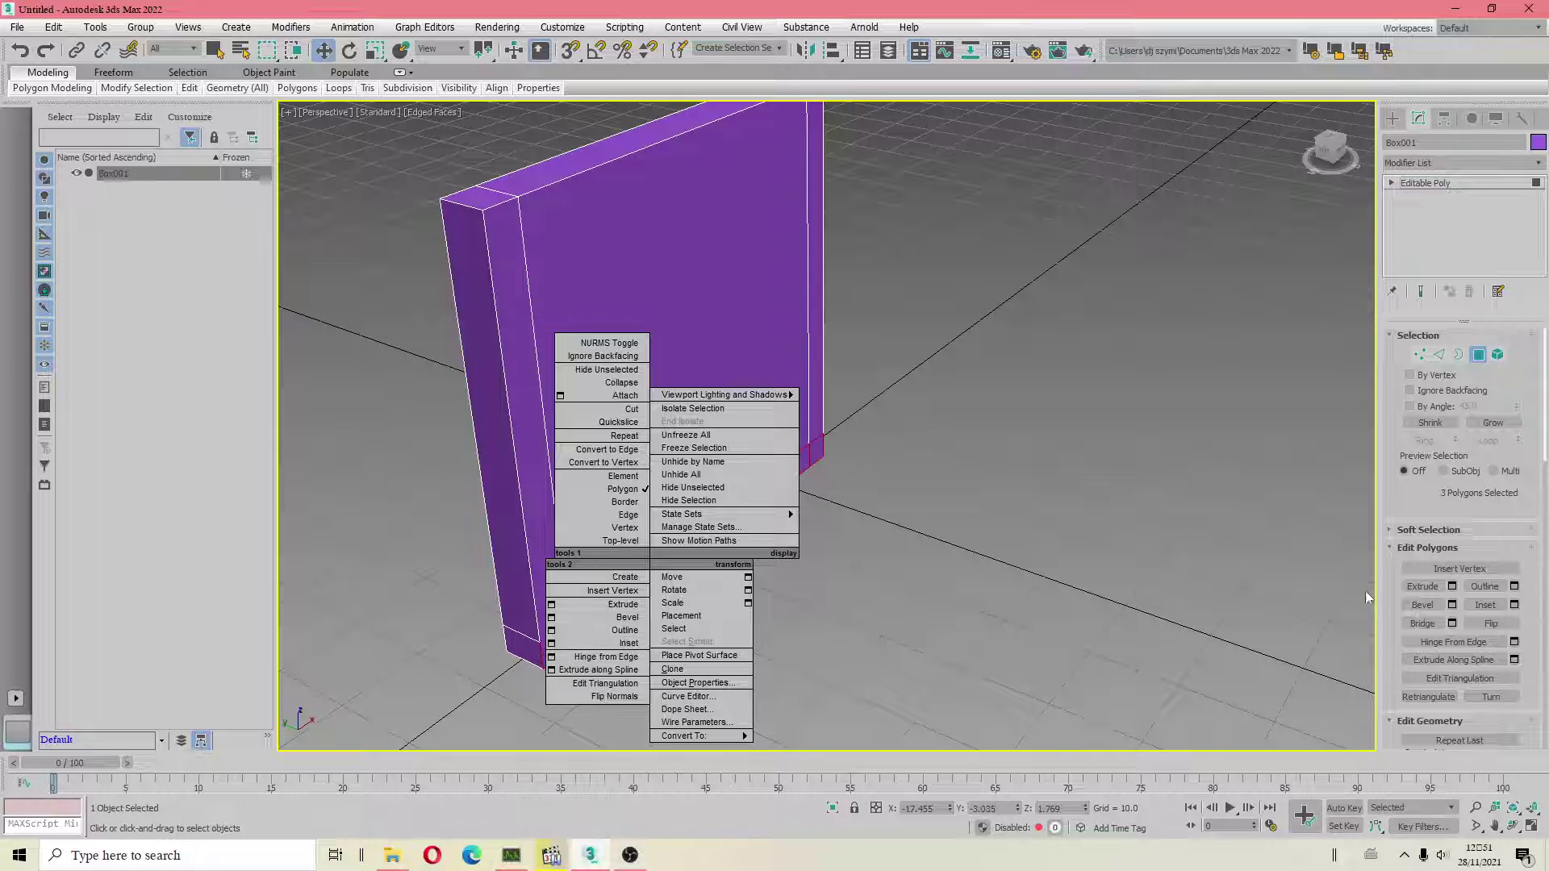
# Step: Extrude the selected bottom faces outward into a flat floor slab
pyautogui.click(1421, 586)
pyautogui.moveTo(713, 530); pyautogui.dragTo(1020, 207)
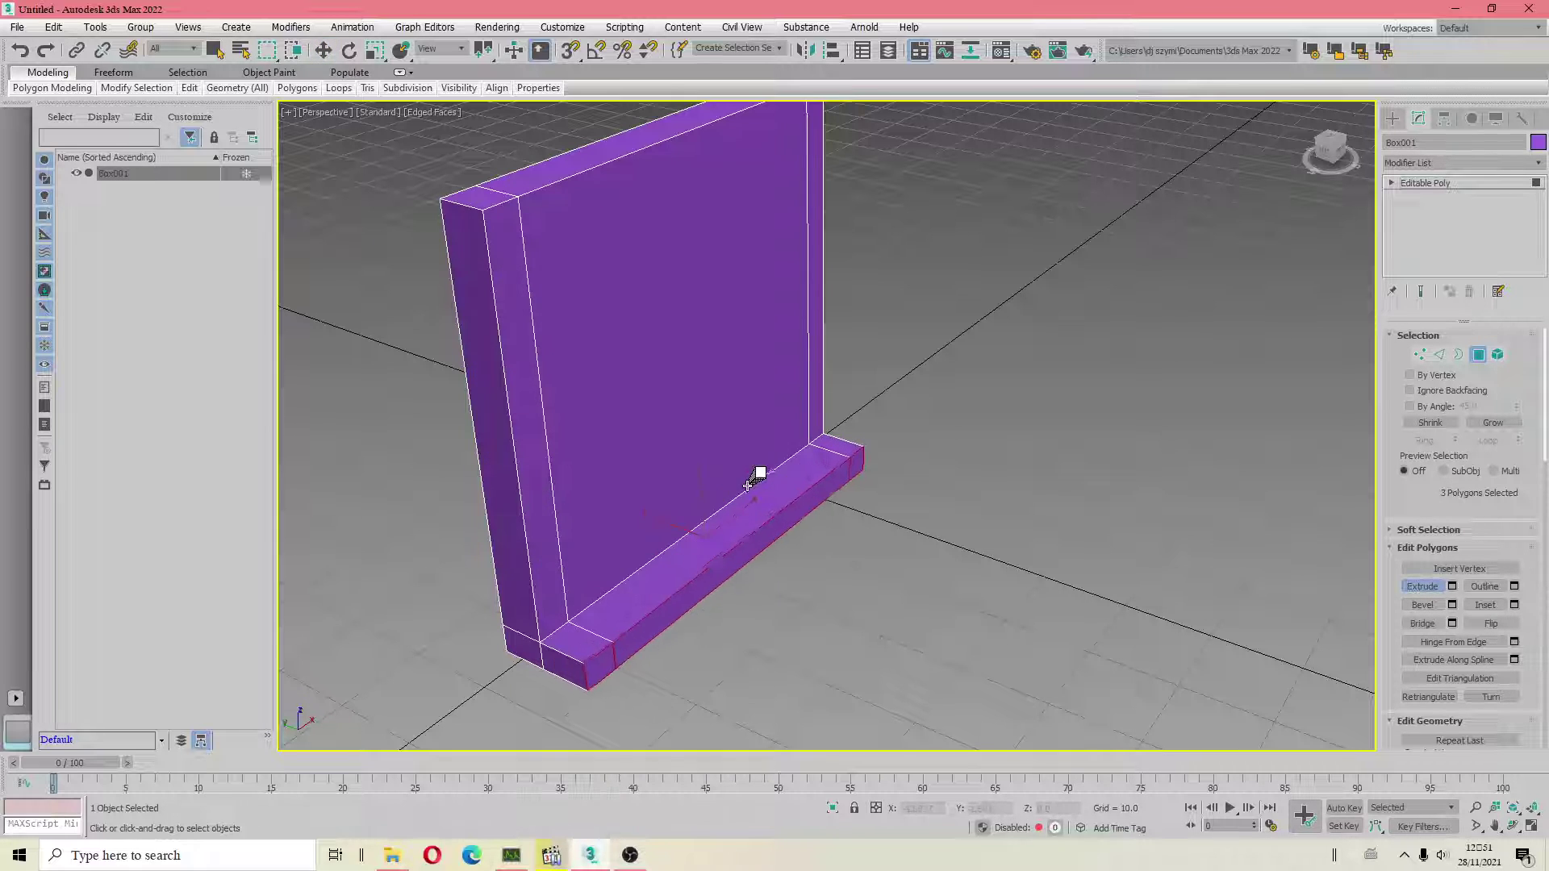
pyautogui.scroll(-3, 1019, 208)
pyautogui.press('w')
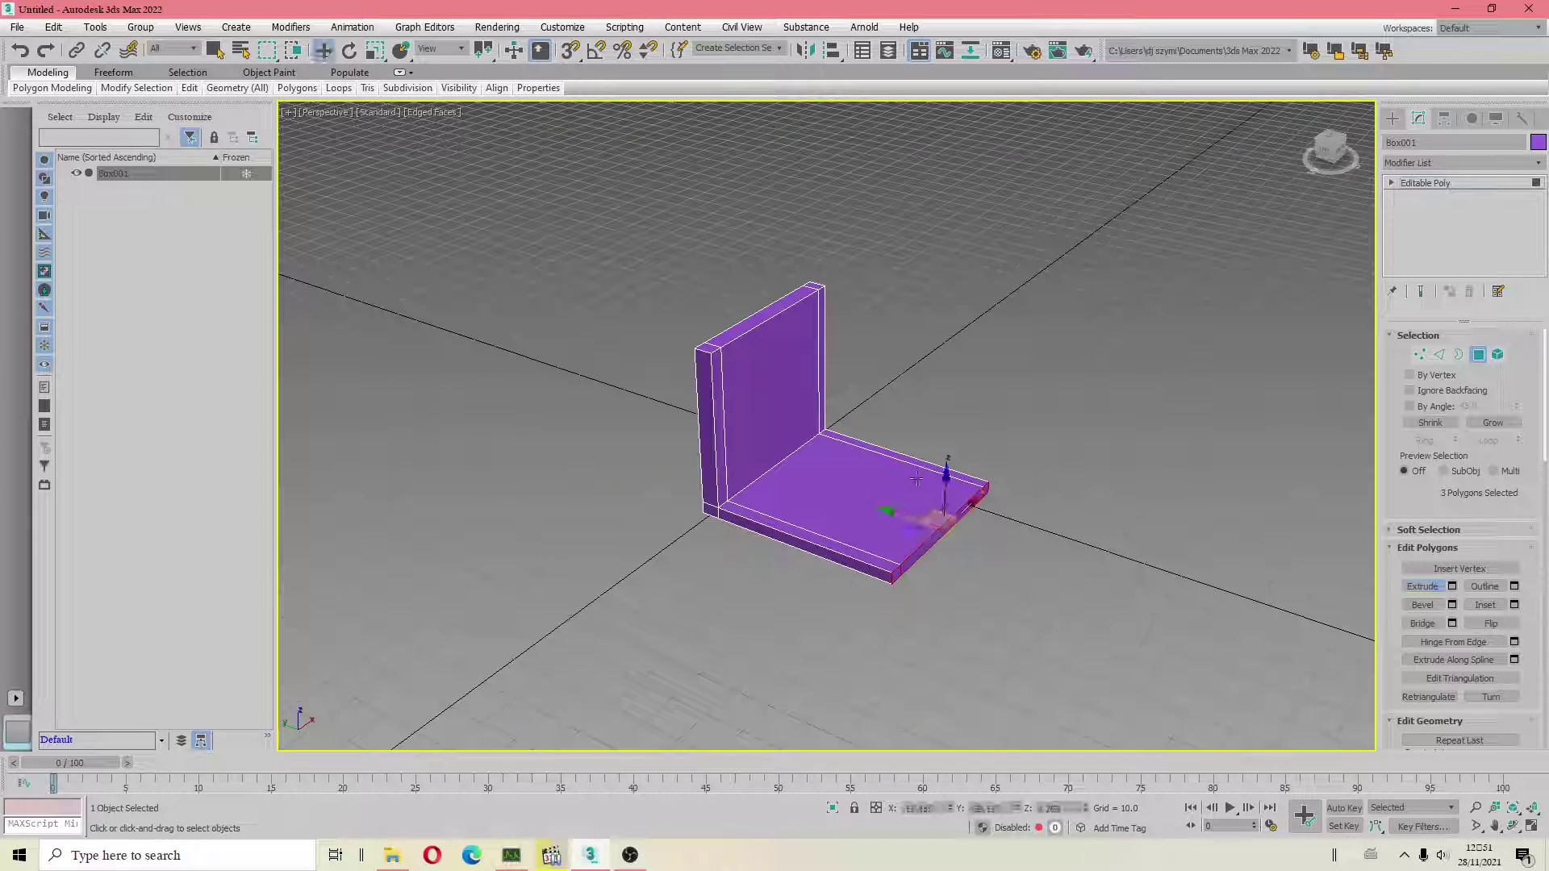
pyautogui.moveTo(902, 370)
pyautogui.keyDown('alt'); pyautogui.mouseDown(button='middle')
pyautogui.moveTo(723, 490)
pyautogui.moveTo(765, 429)
pyautogui.mouseUp(button='middle'); pyautogui.keyUp('alt')
pyautogui.scroll(6, 672, 466)
pyautogui.scroll(-5, 672, 467)
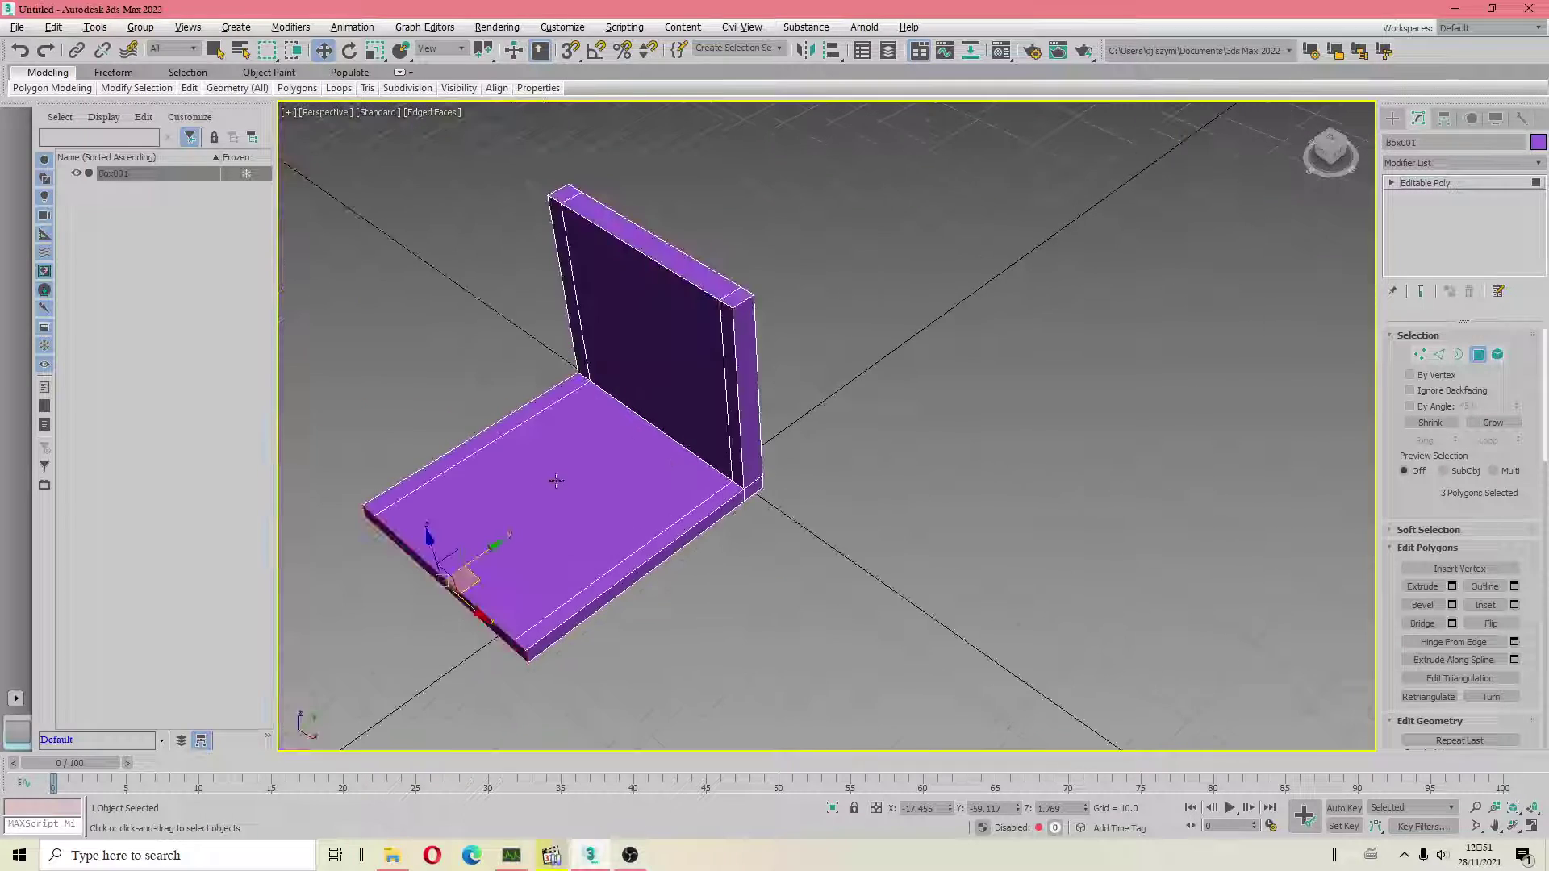
pyautogui.moveTo(672, 466)
pyautogui.keyDown('alt'); pyautogui.mouseDown(button='middle')
pyautogui.moveTo(548, 381)
pyautogui.moveTo(1115, 42)
pyautogui.mouseUp(button='middle'); pyautogui.keyUp('alt')
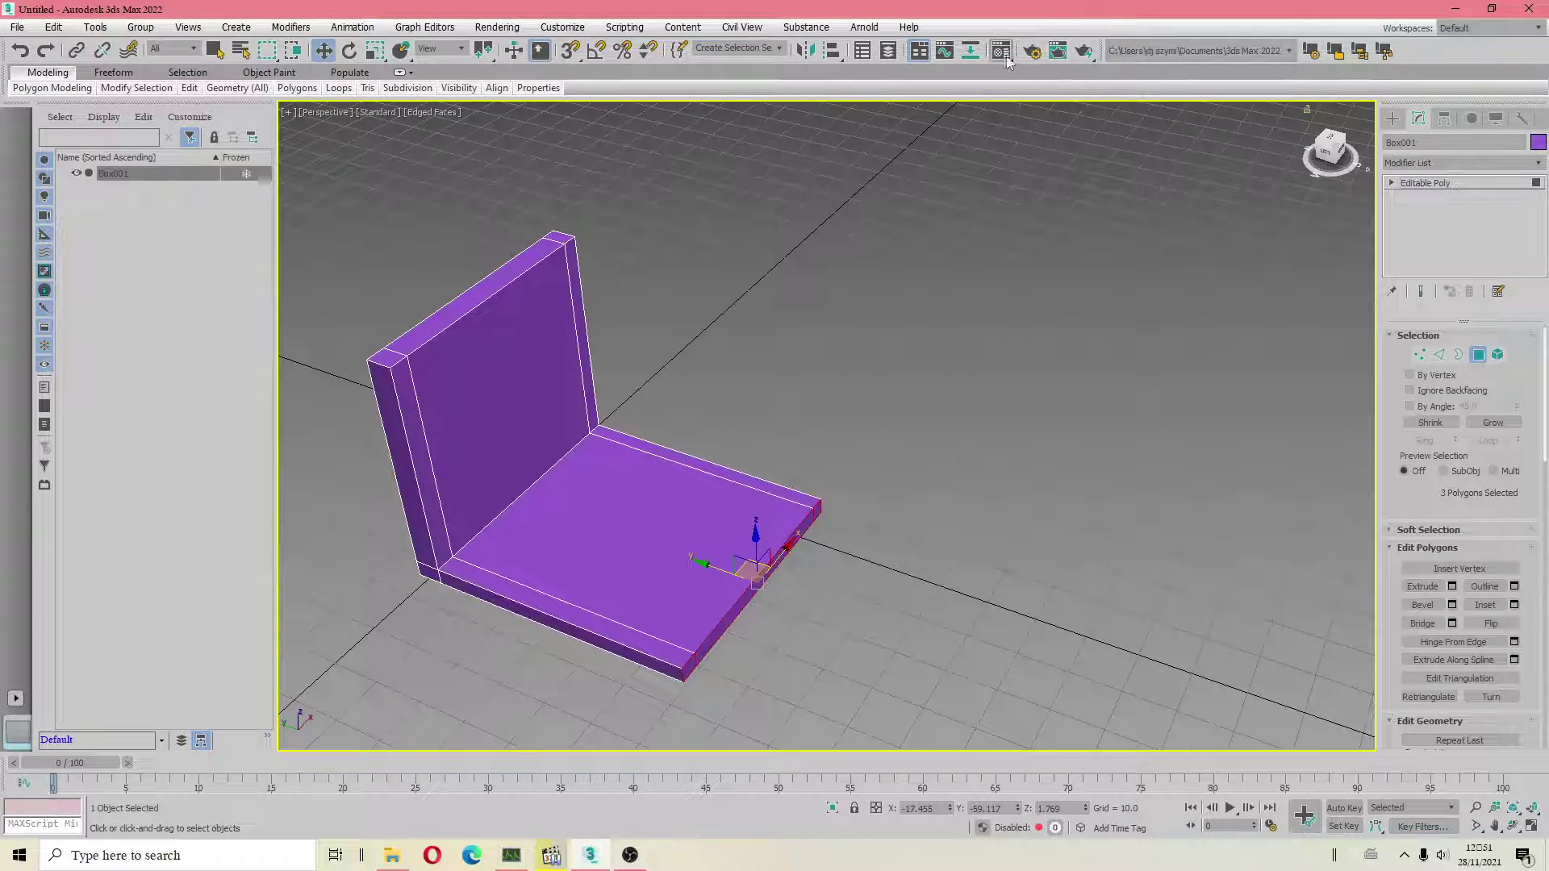
# Step: Exit Polygon mode and set the renderer to Cycles for Max Renderer in Render Setup
pyautogui.click(1478, 355)
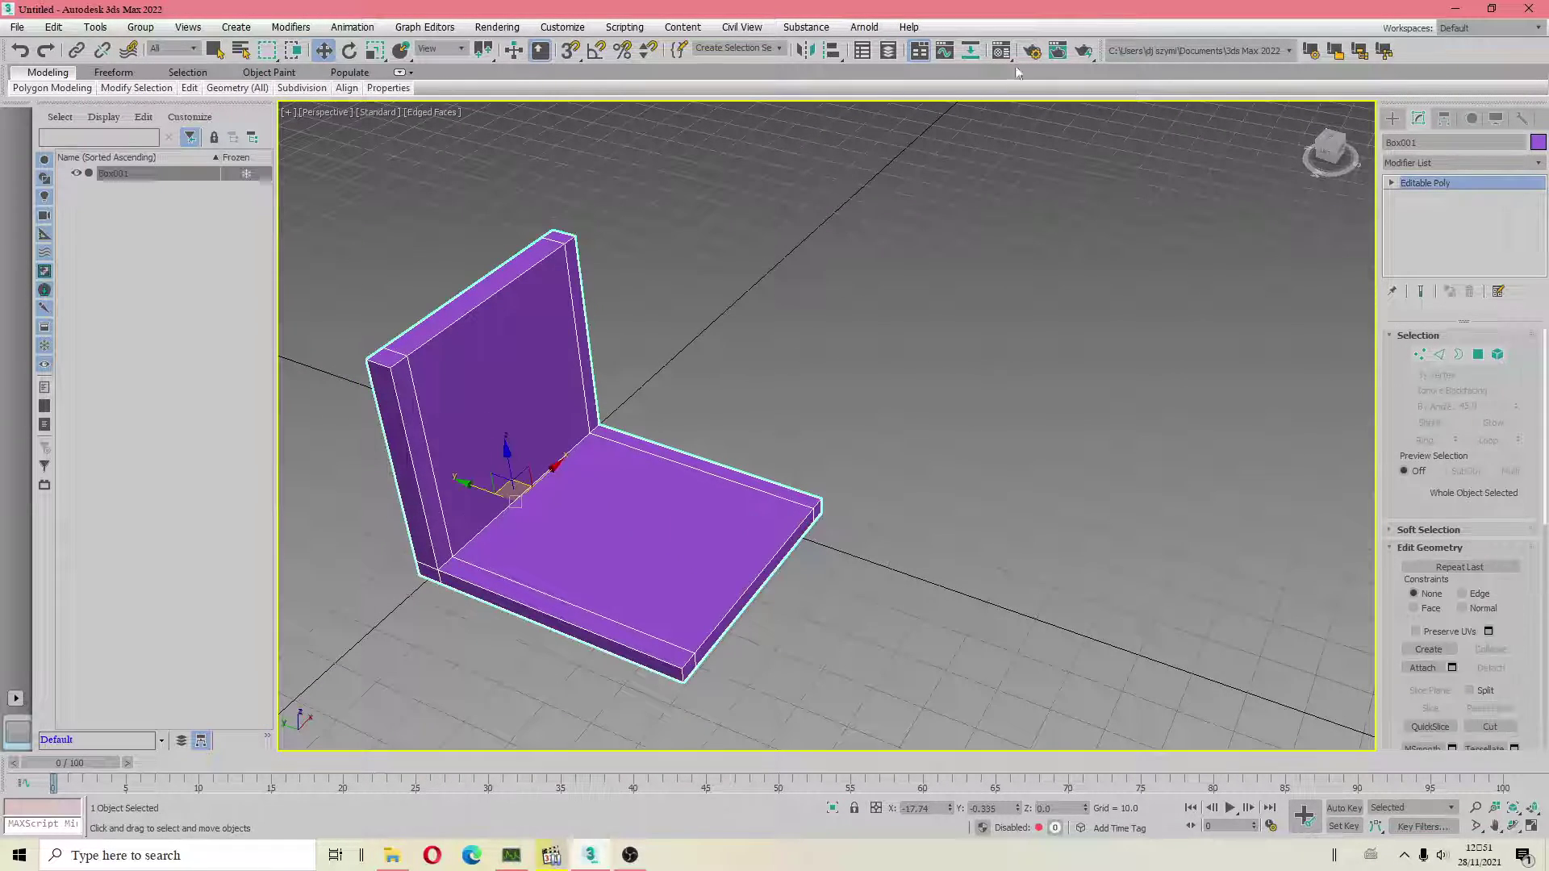
pyautogui.click(1038, 56)
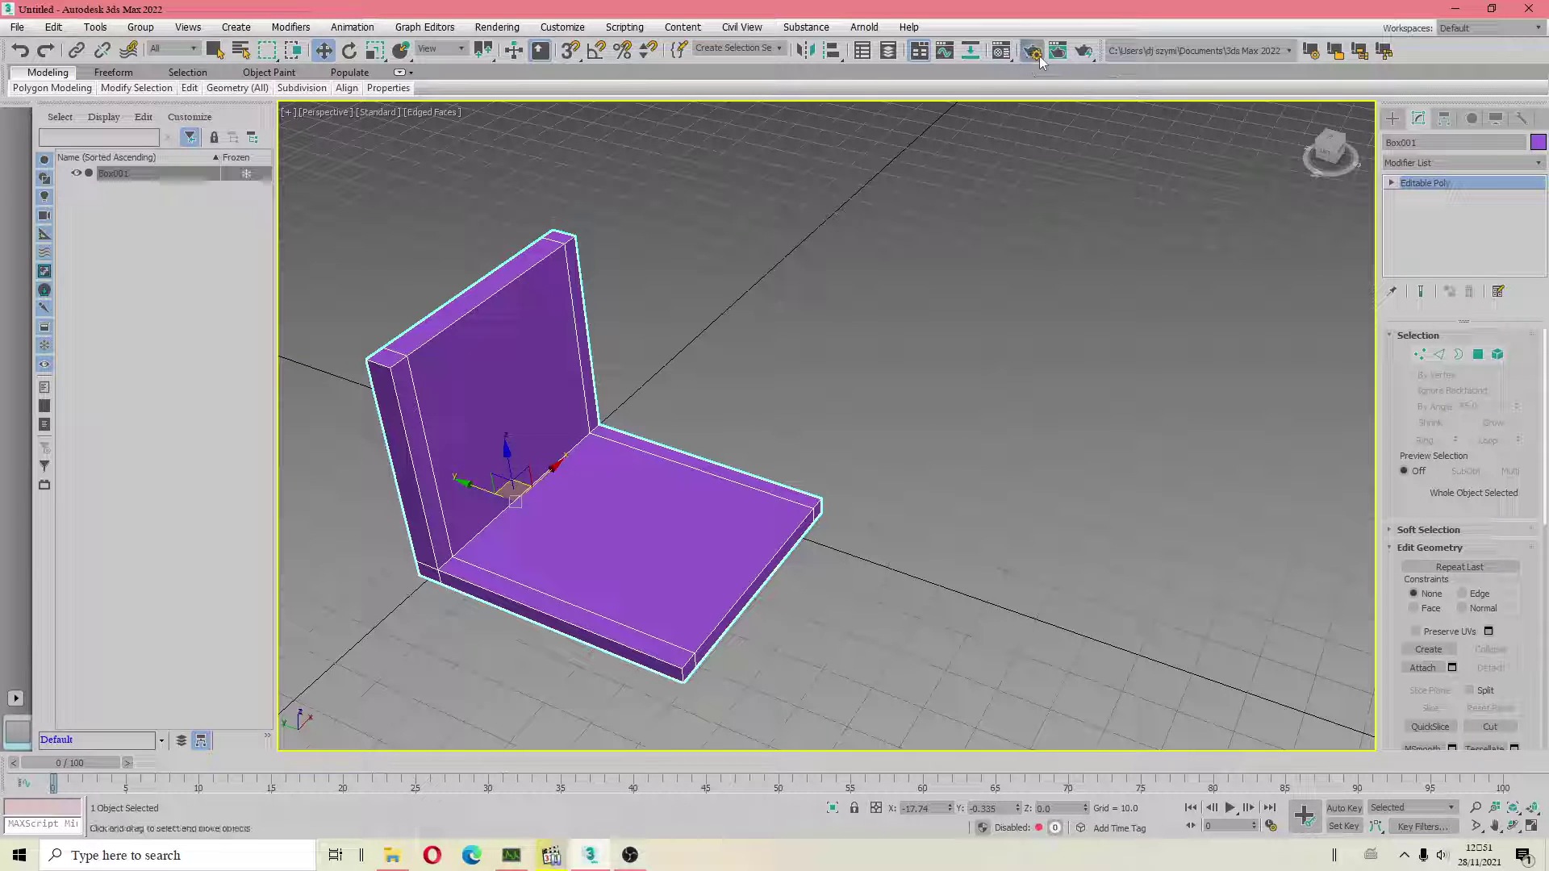
pyautogui.click(646, 120)
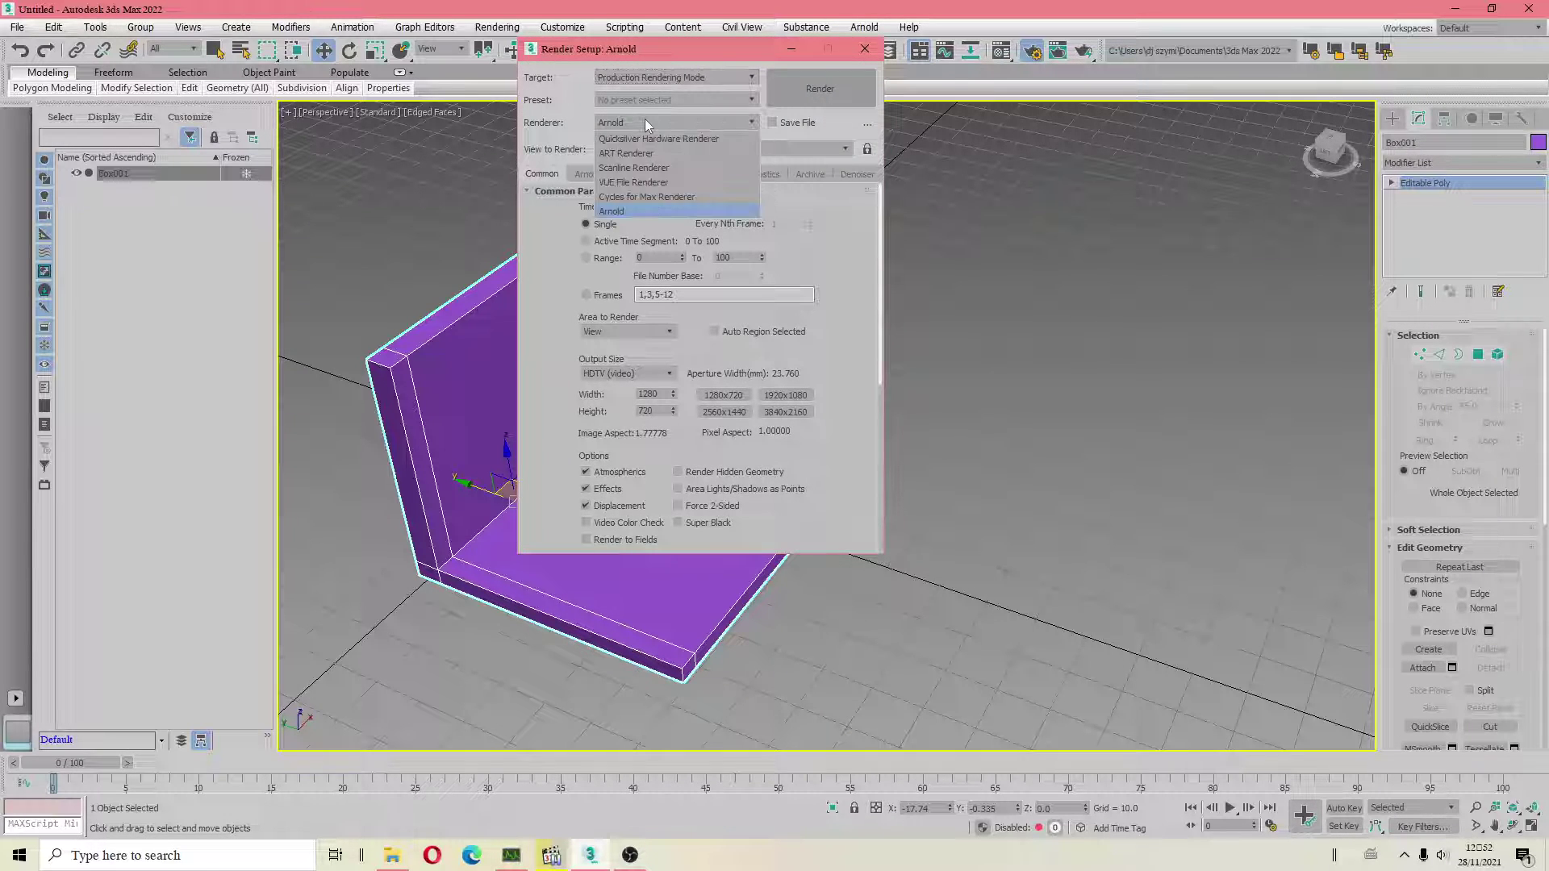
pyautogui.click(647, 197)
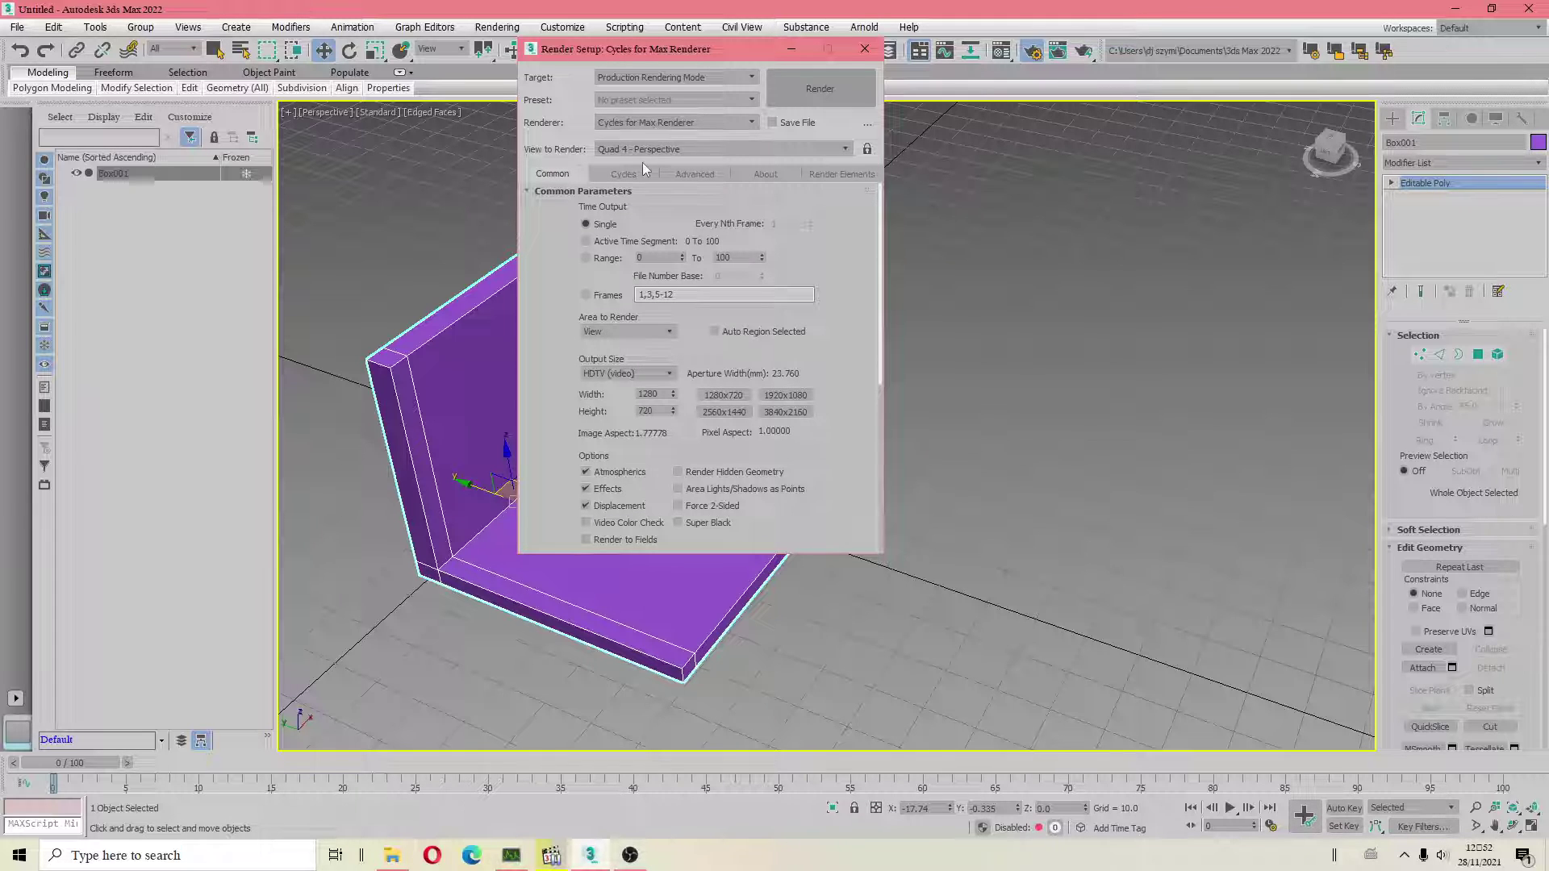
# Step: Enable Force 2-Sided, set output size 2560x1440, and render with the CUDA device
pyautogui.click(687, 506)
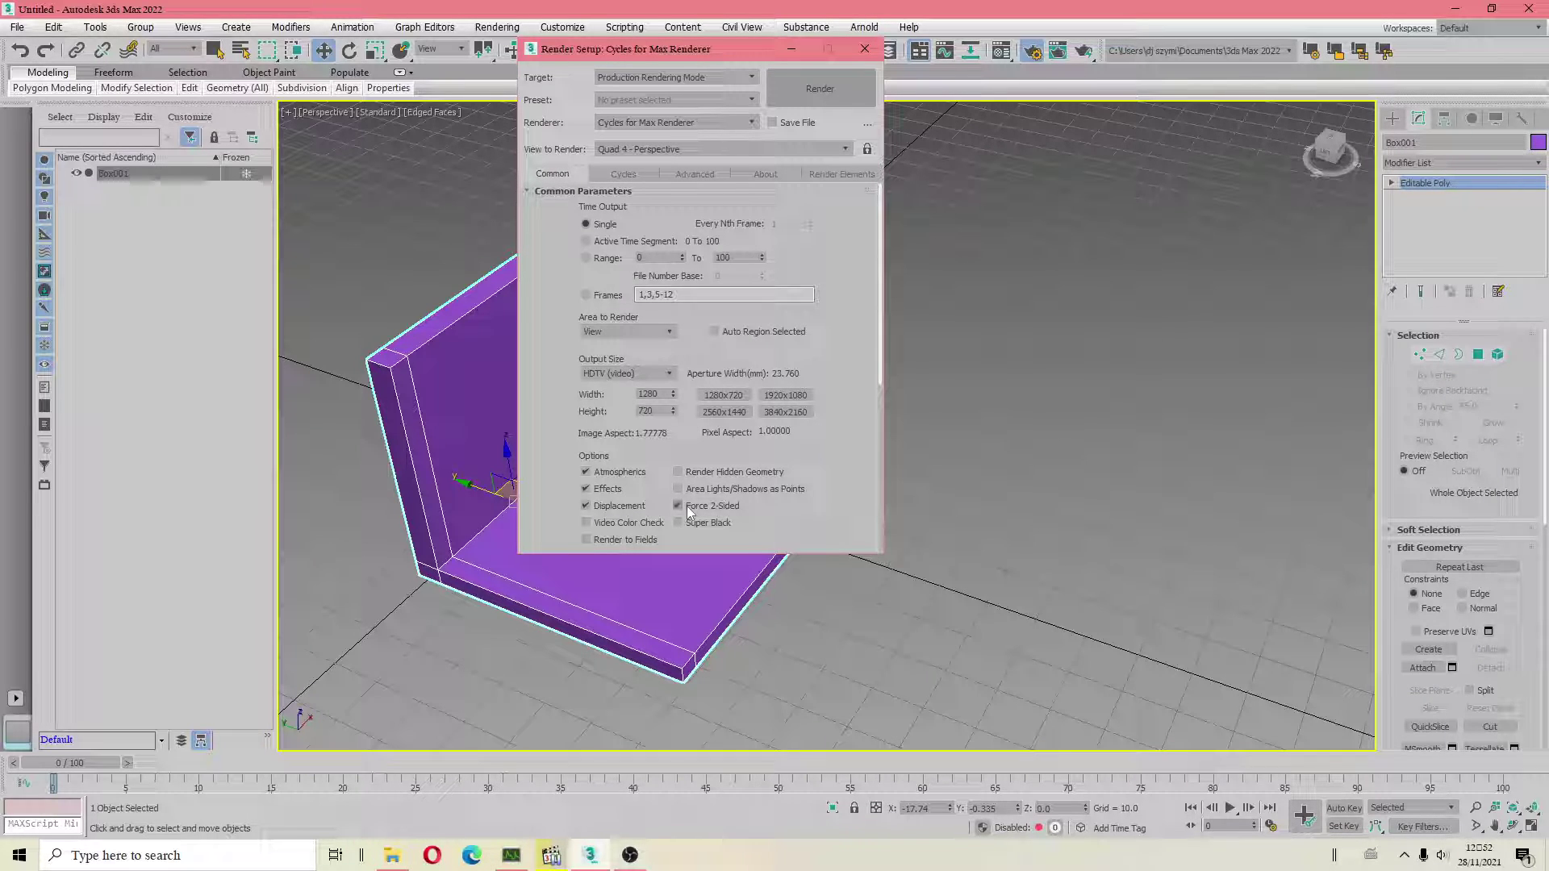
pyautogui.click(723, 413)
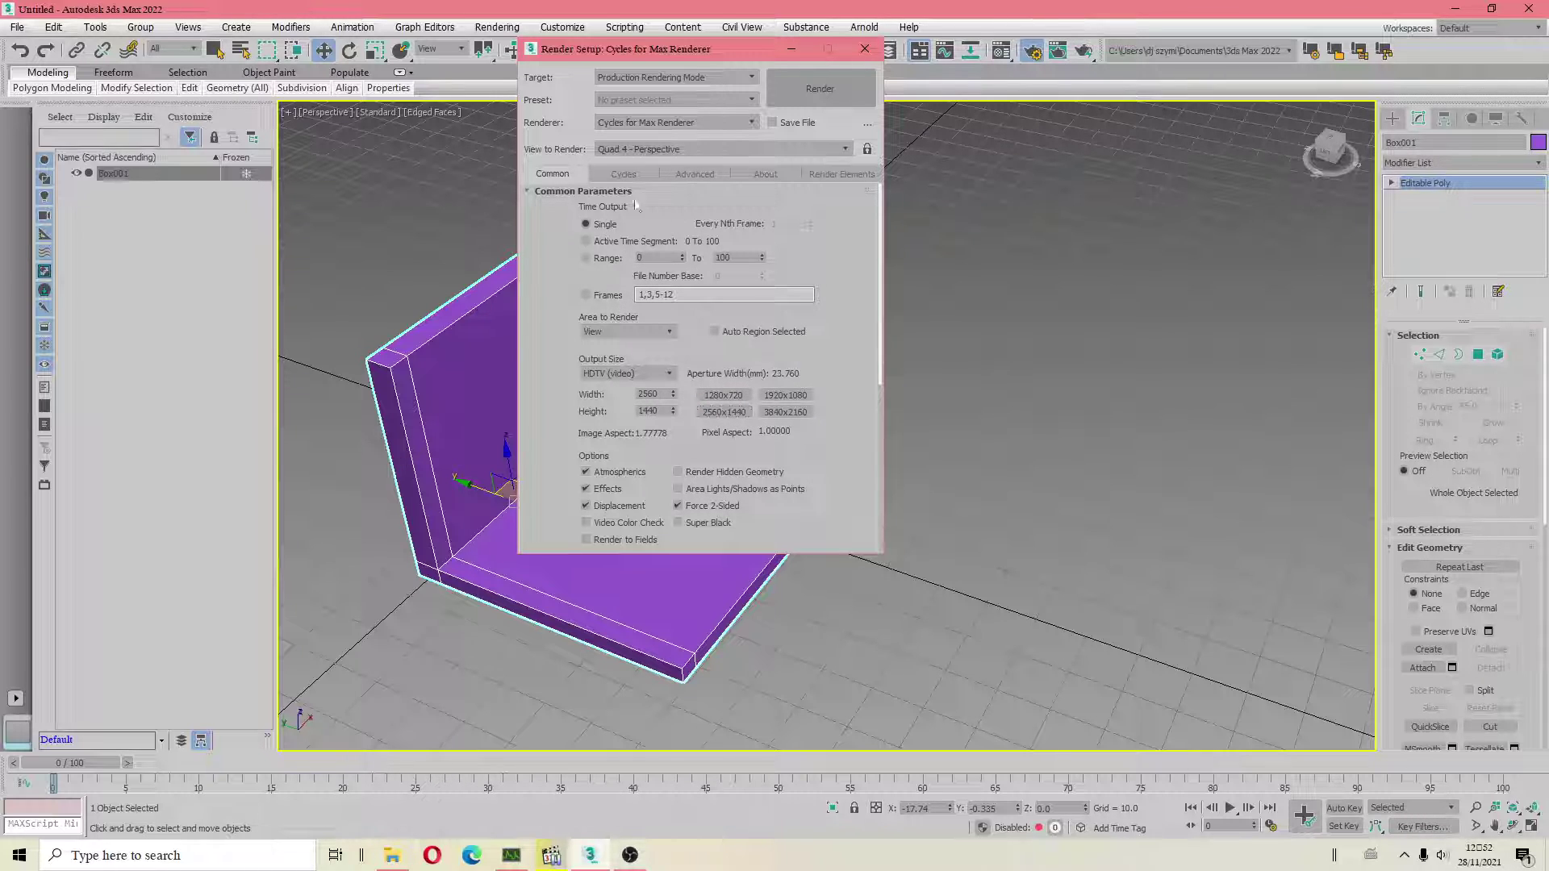
pyautogui.click(646, 171)
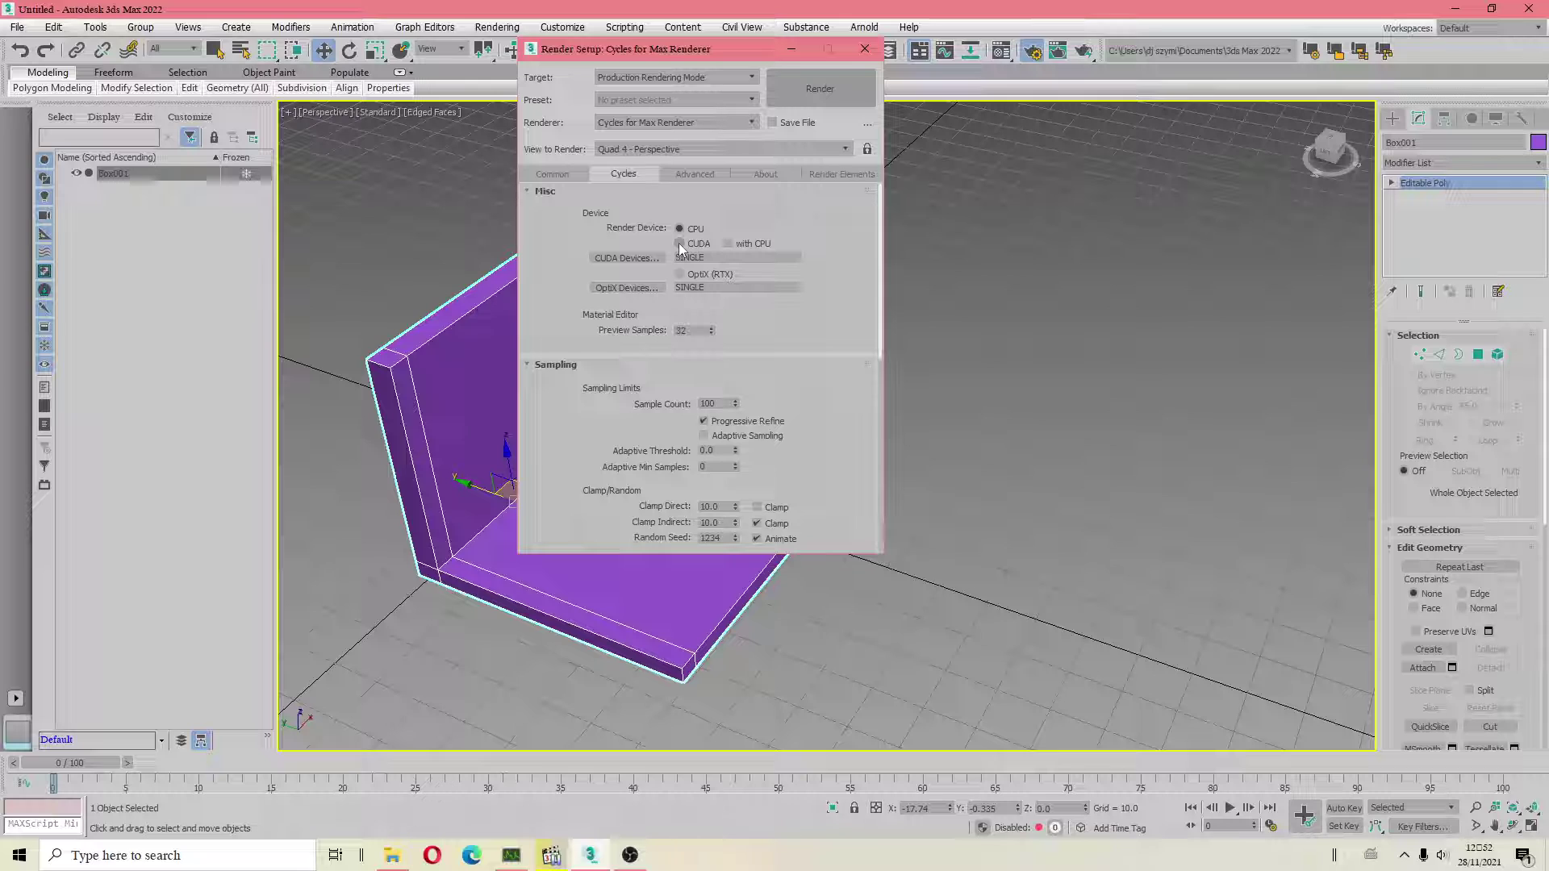
pyautogui.click(679, 243)
pyautogui.moveTo(803, 498); pyautogui.dragTo(830, 333)
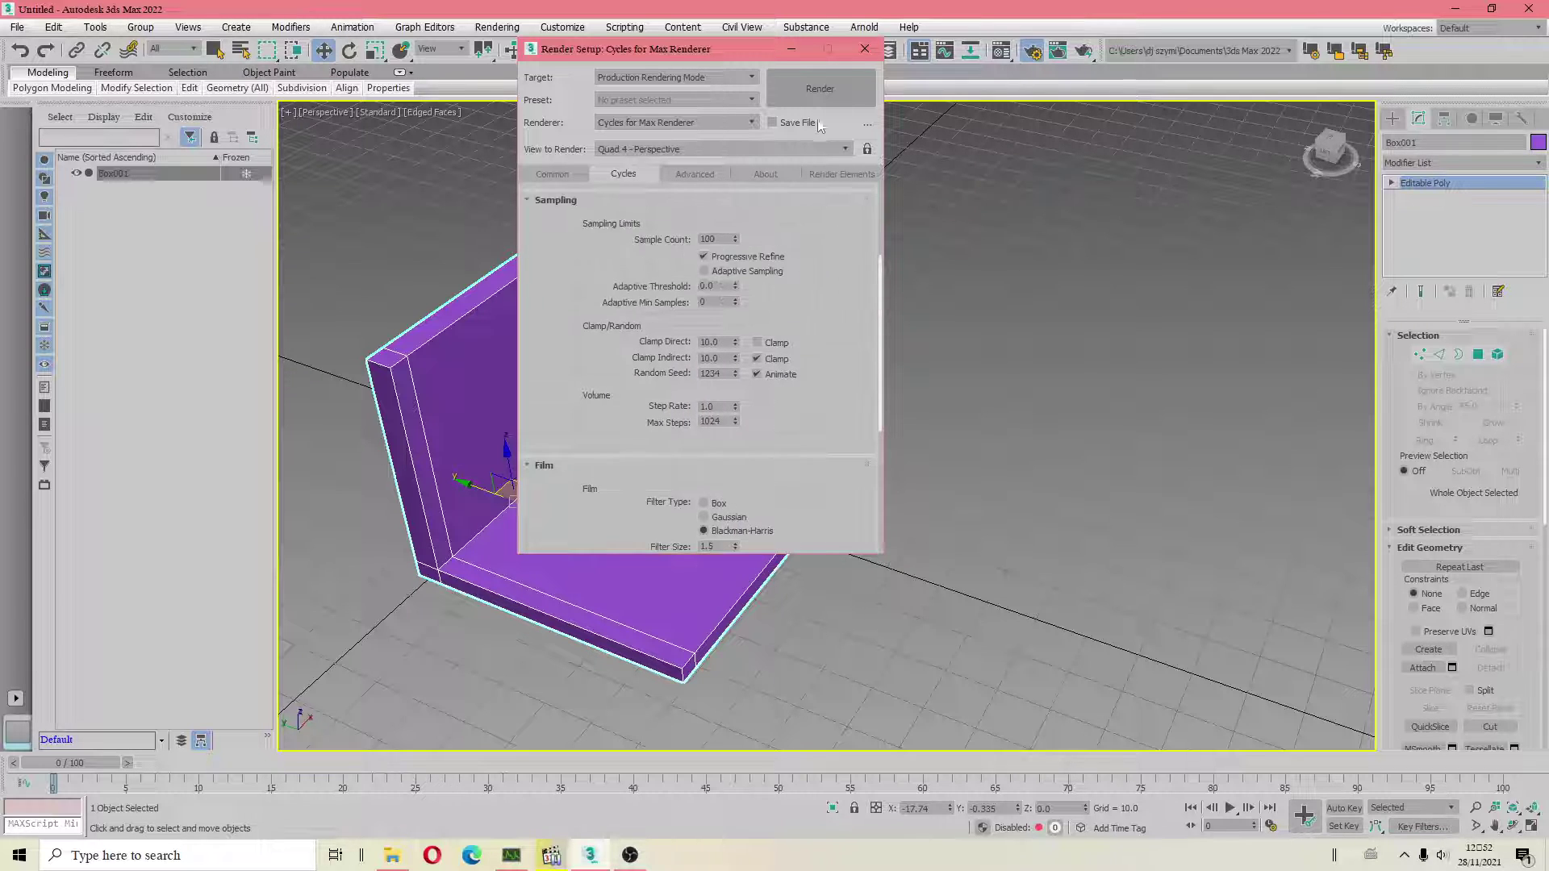
# Step: Review the Advanced, Common and Cycles sampling settings
pyautogui.click(694, 174)
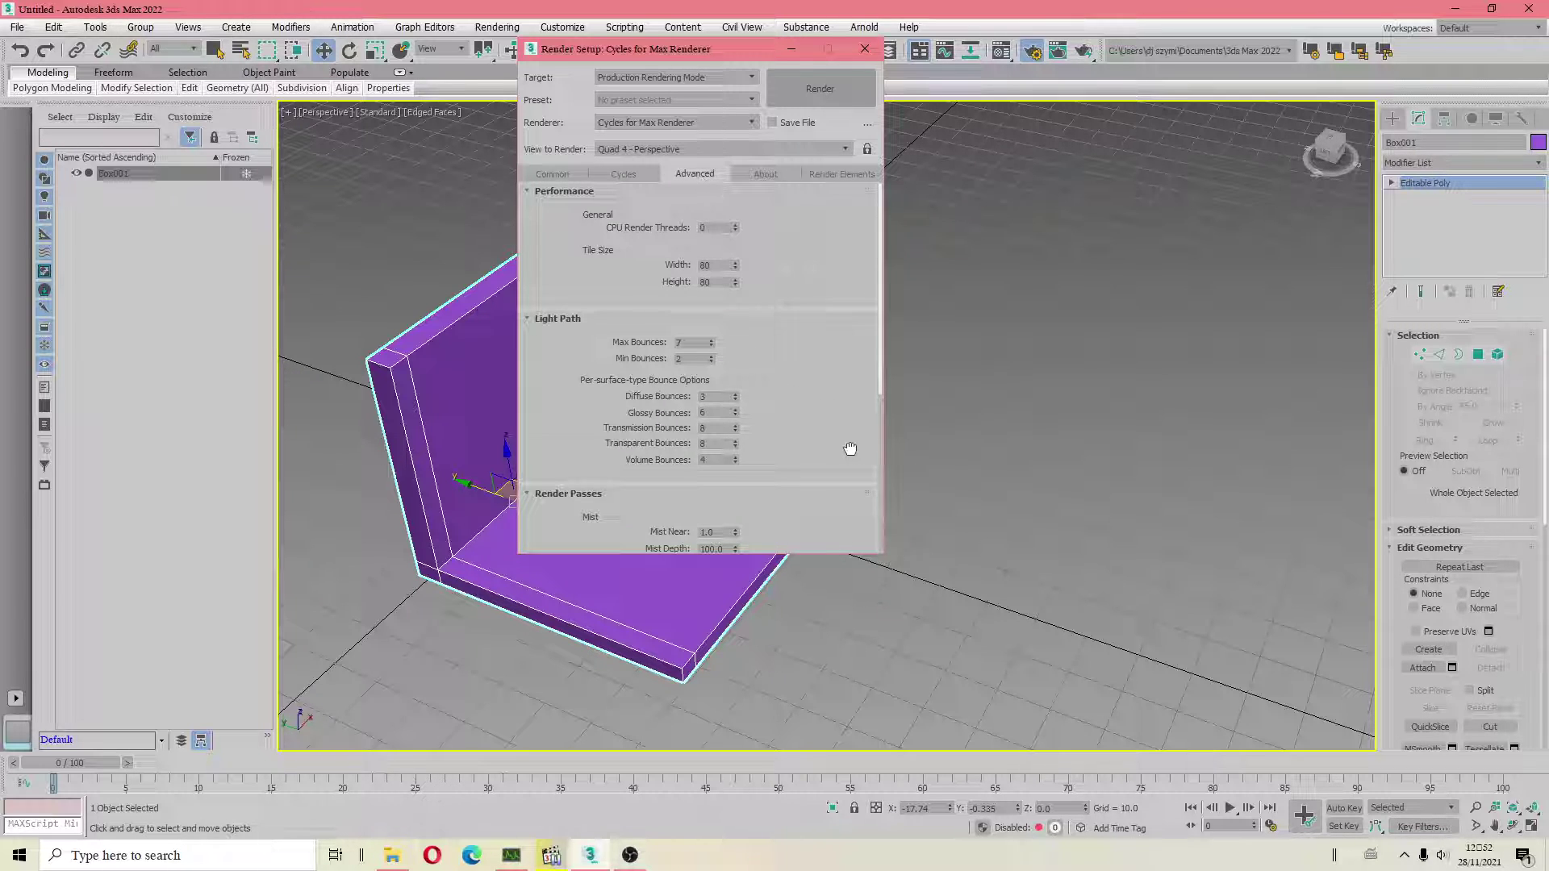
pyautogui.scroll(-5, 850, 448)
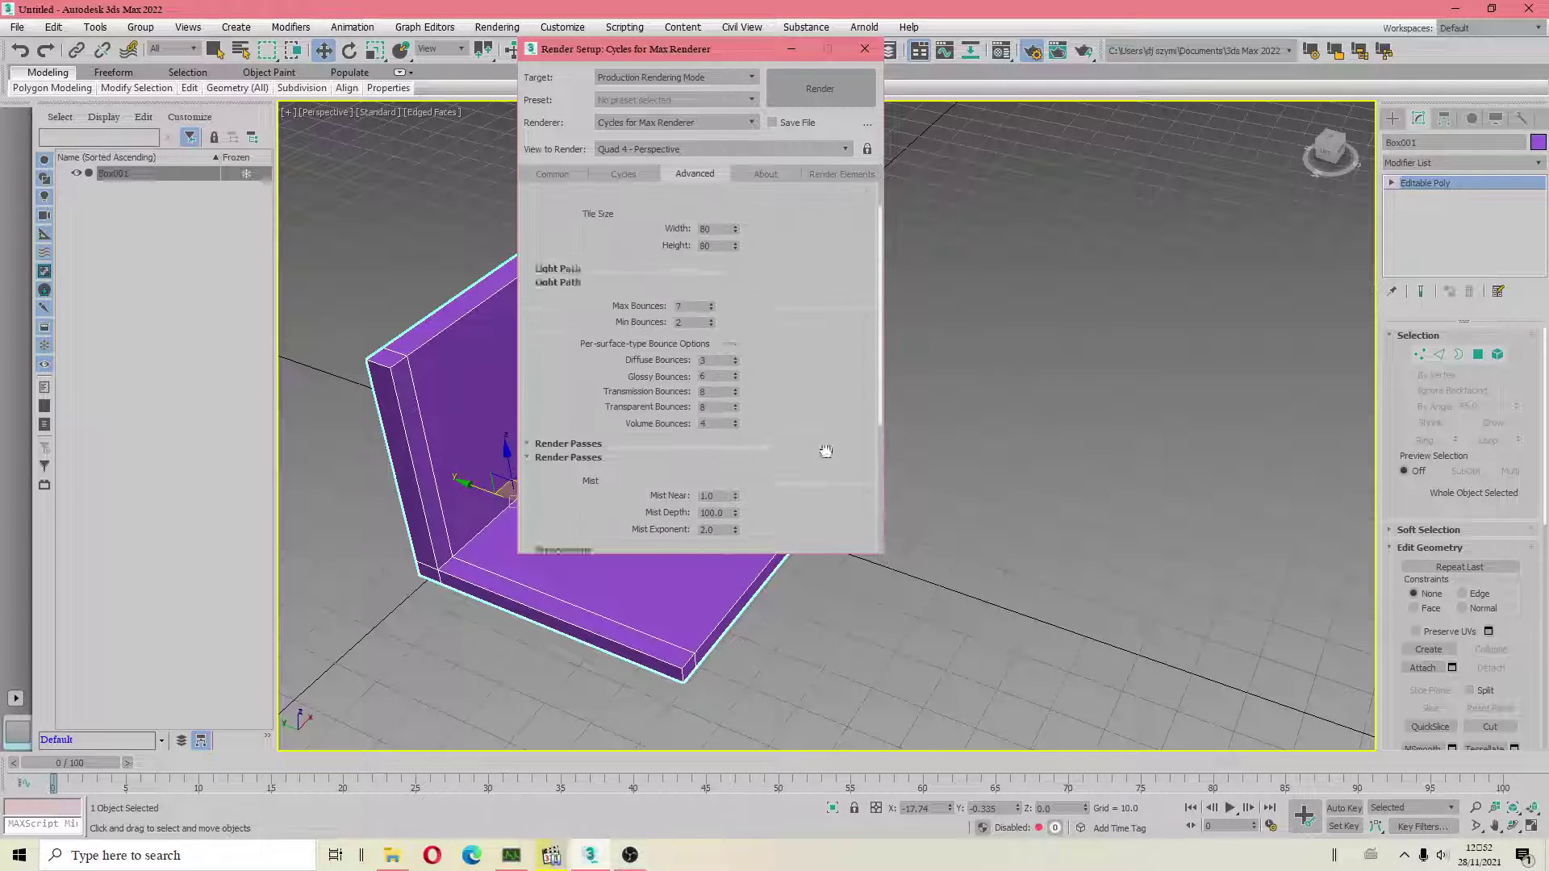
pyautogui.click(569, 173)
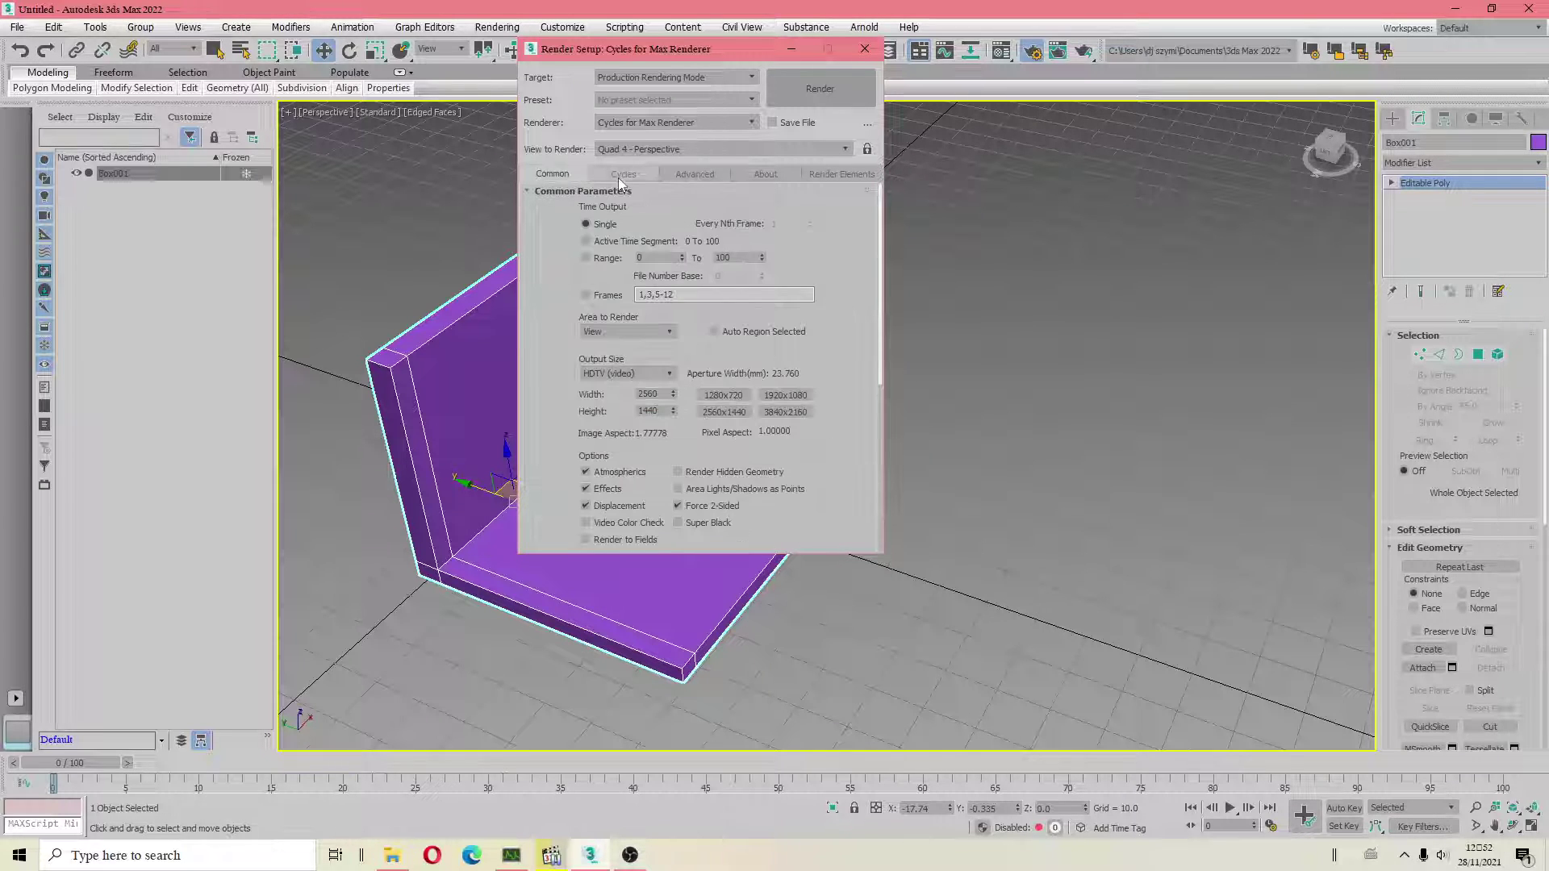
pyautogui.click(618, 176)
pyautogui.scroll(-3, 820, 380)
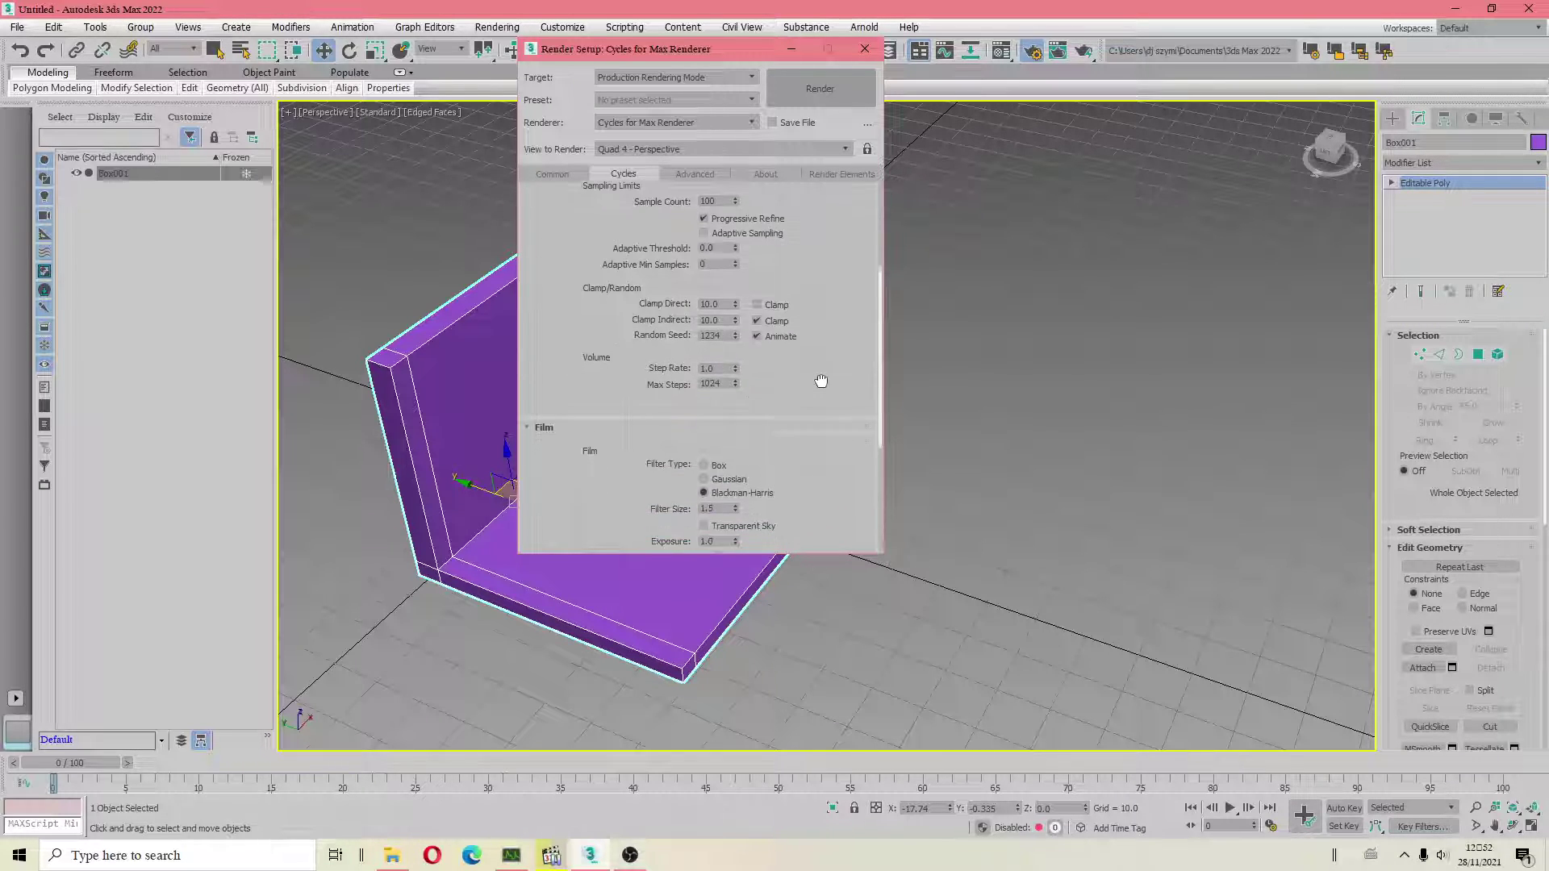
pyautogui.moveTo(821, 381); pyautogui.dragTo(855, 488)
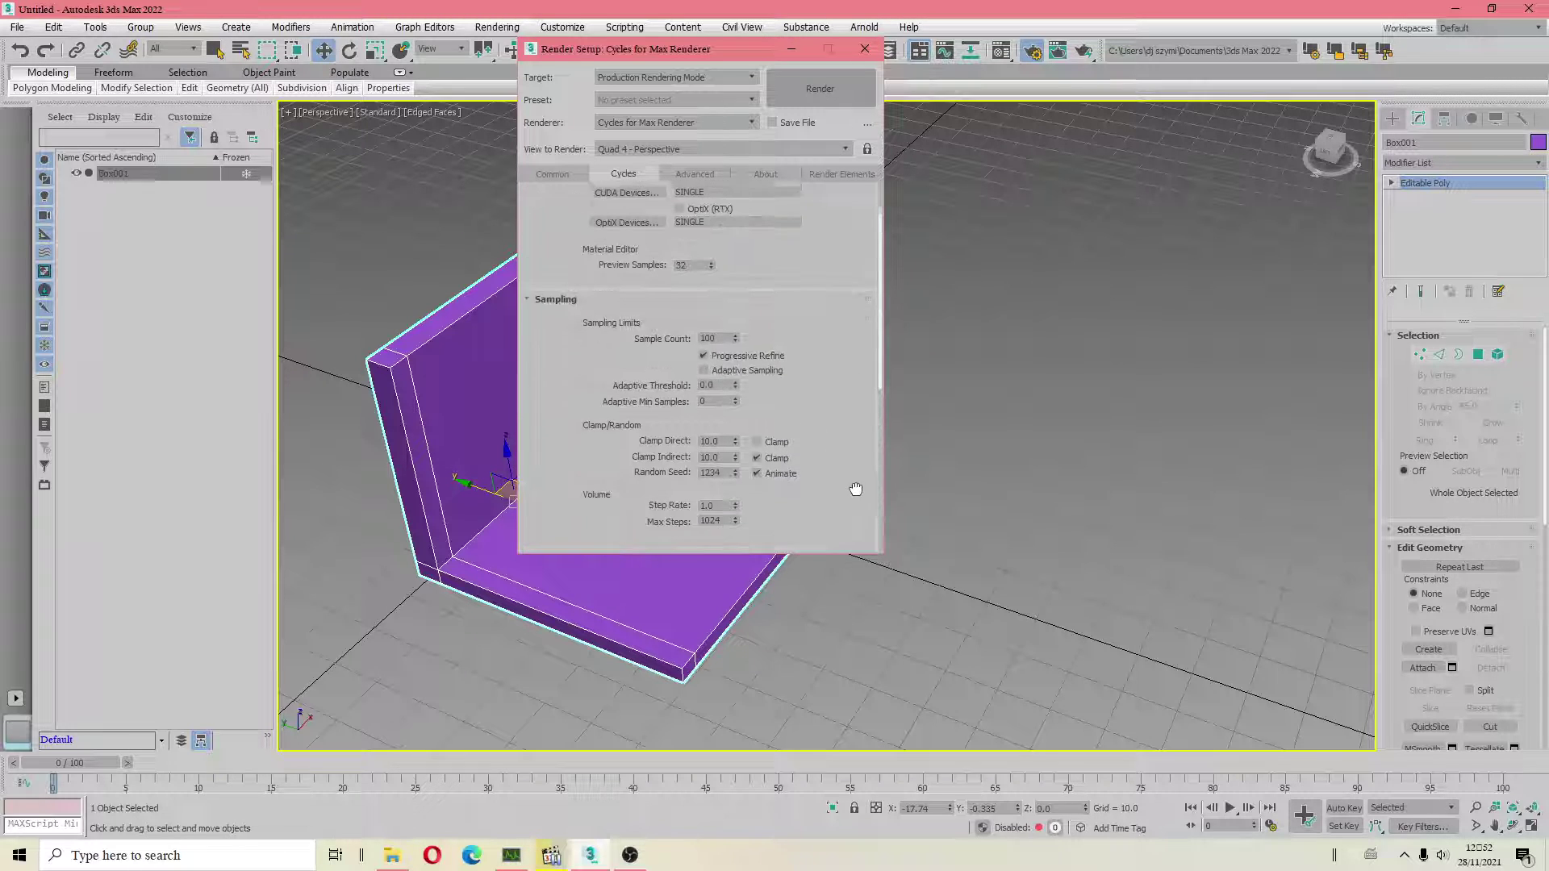
# Step: Check the Render Elements list and the About tab showing Cycles for Max version 2021.0.3
pyautogui.click(841, 175)
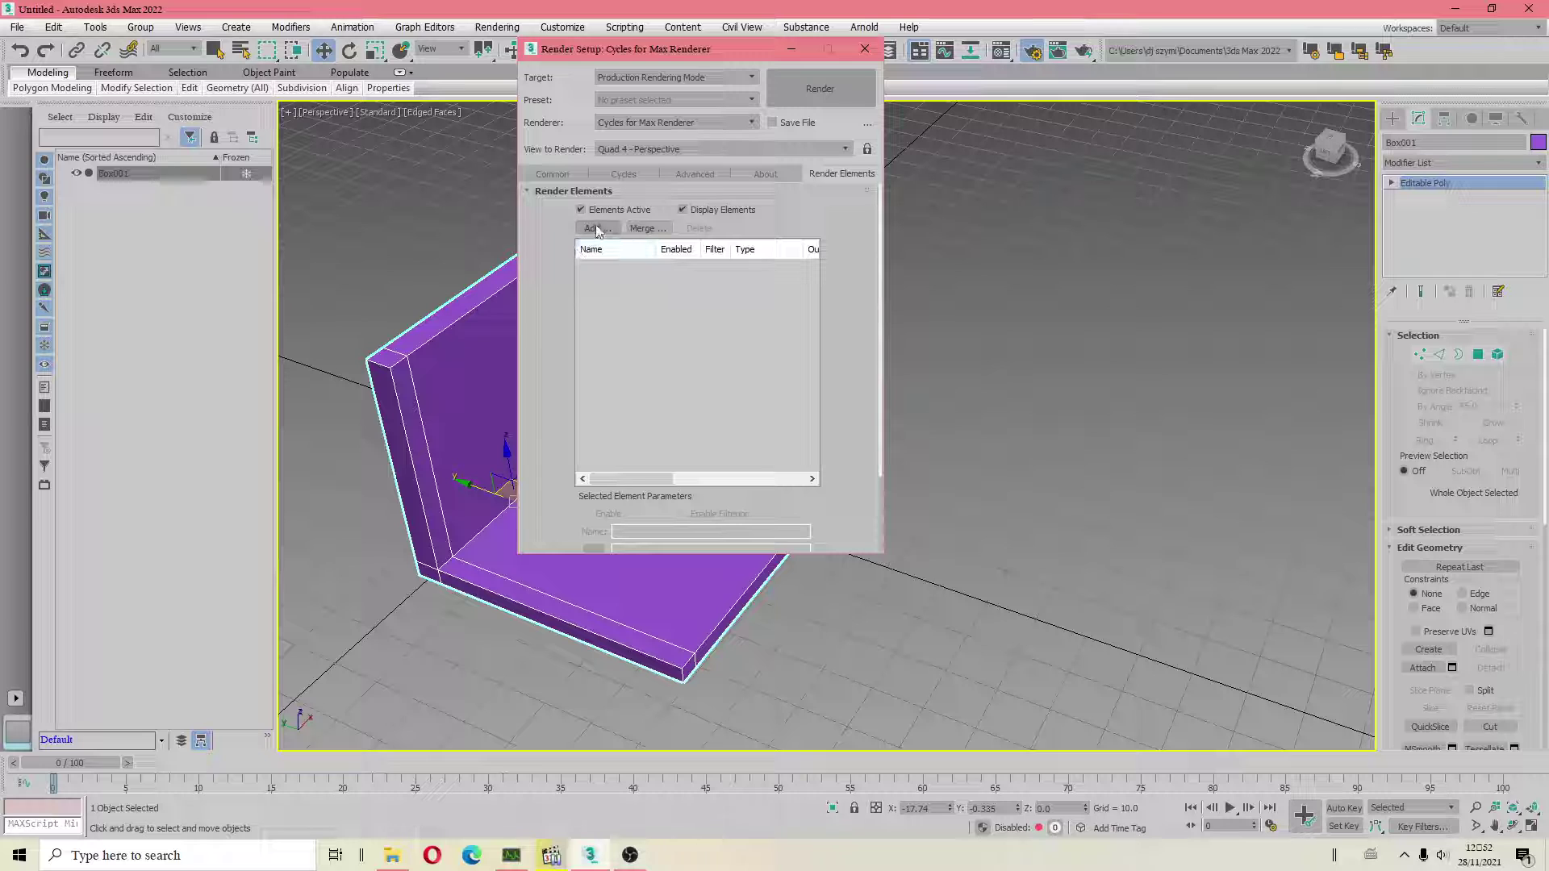
pyautogui.click(690, 174)
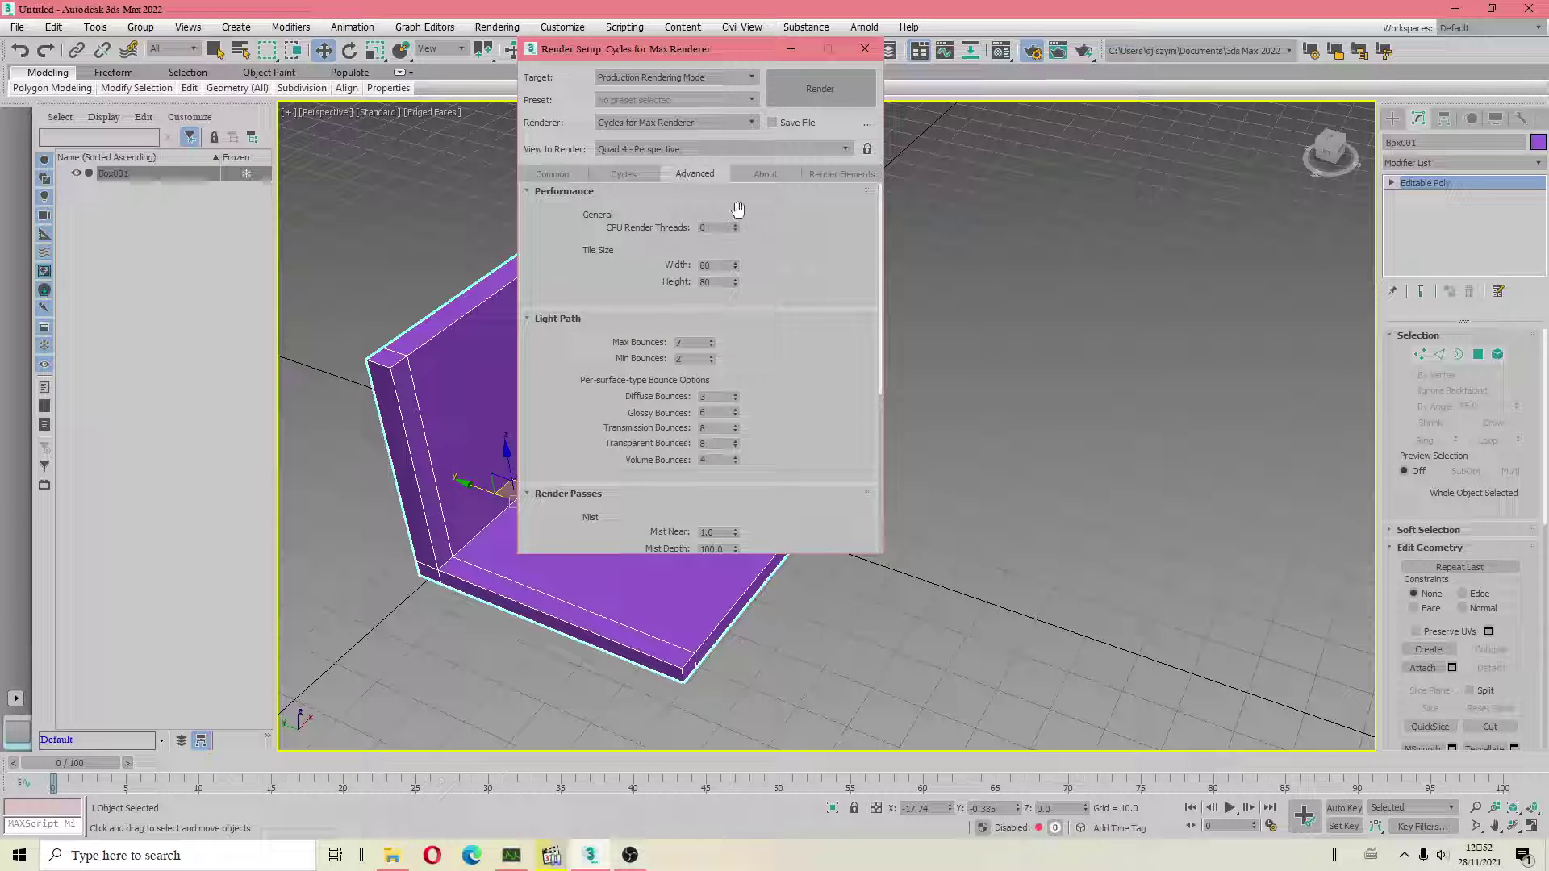
pyautogui.moveTo(788, 363)
pyautogui.mouseDown()
pyautogui.moveTo(800, 40)
pyautogui.moveTo(762, 230)
pyautogui.mouseUp()
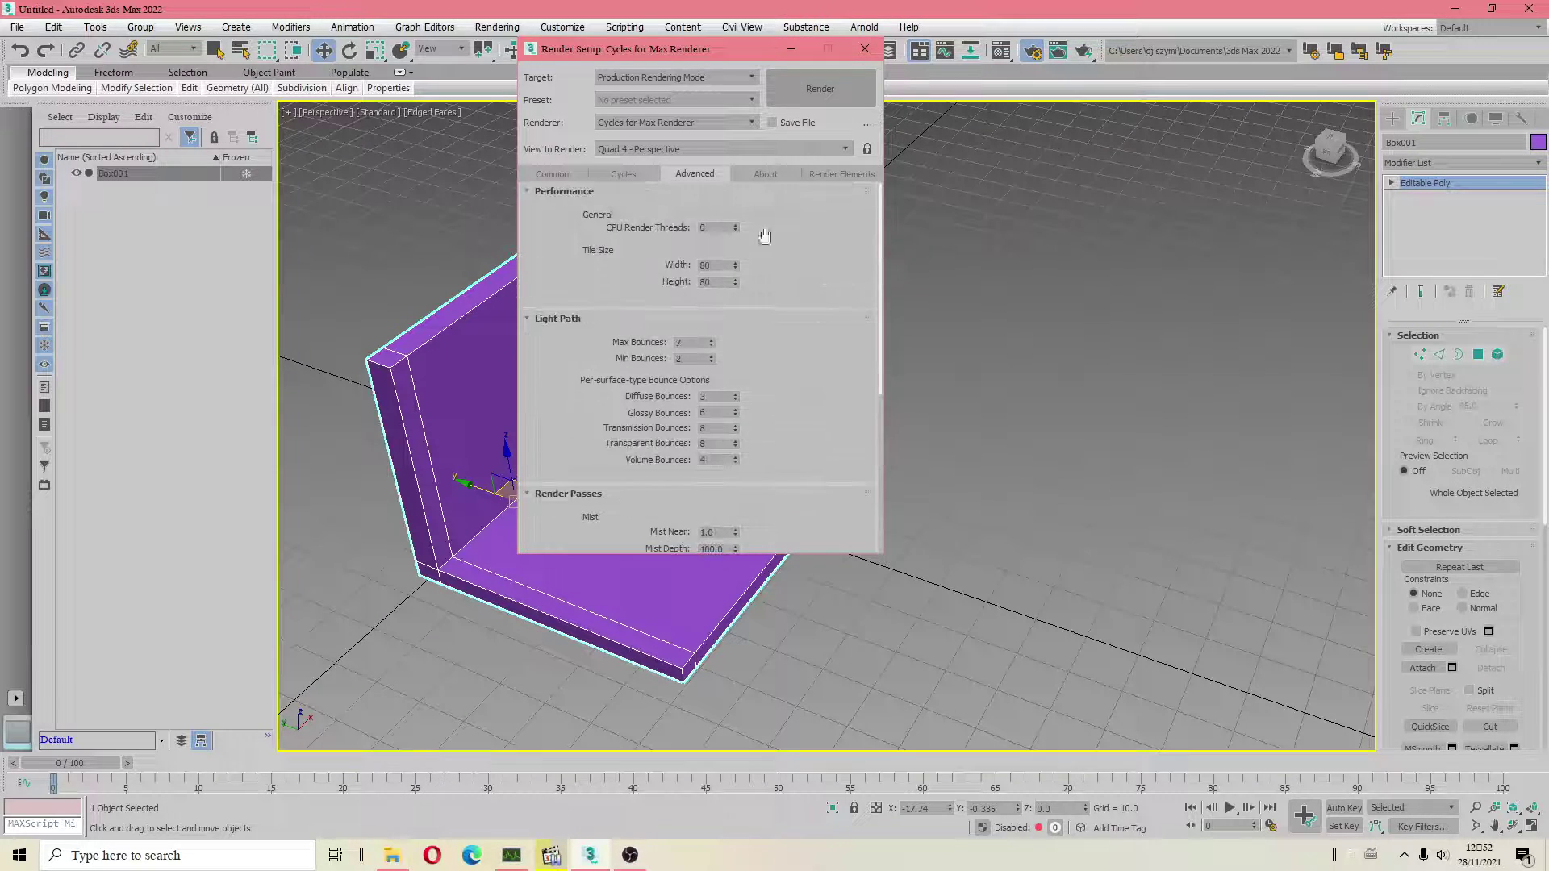
pyautogui.click(781, 178)
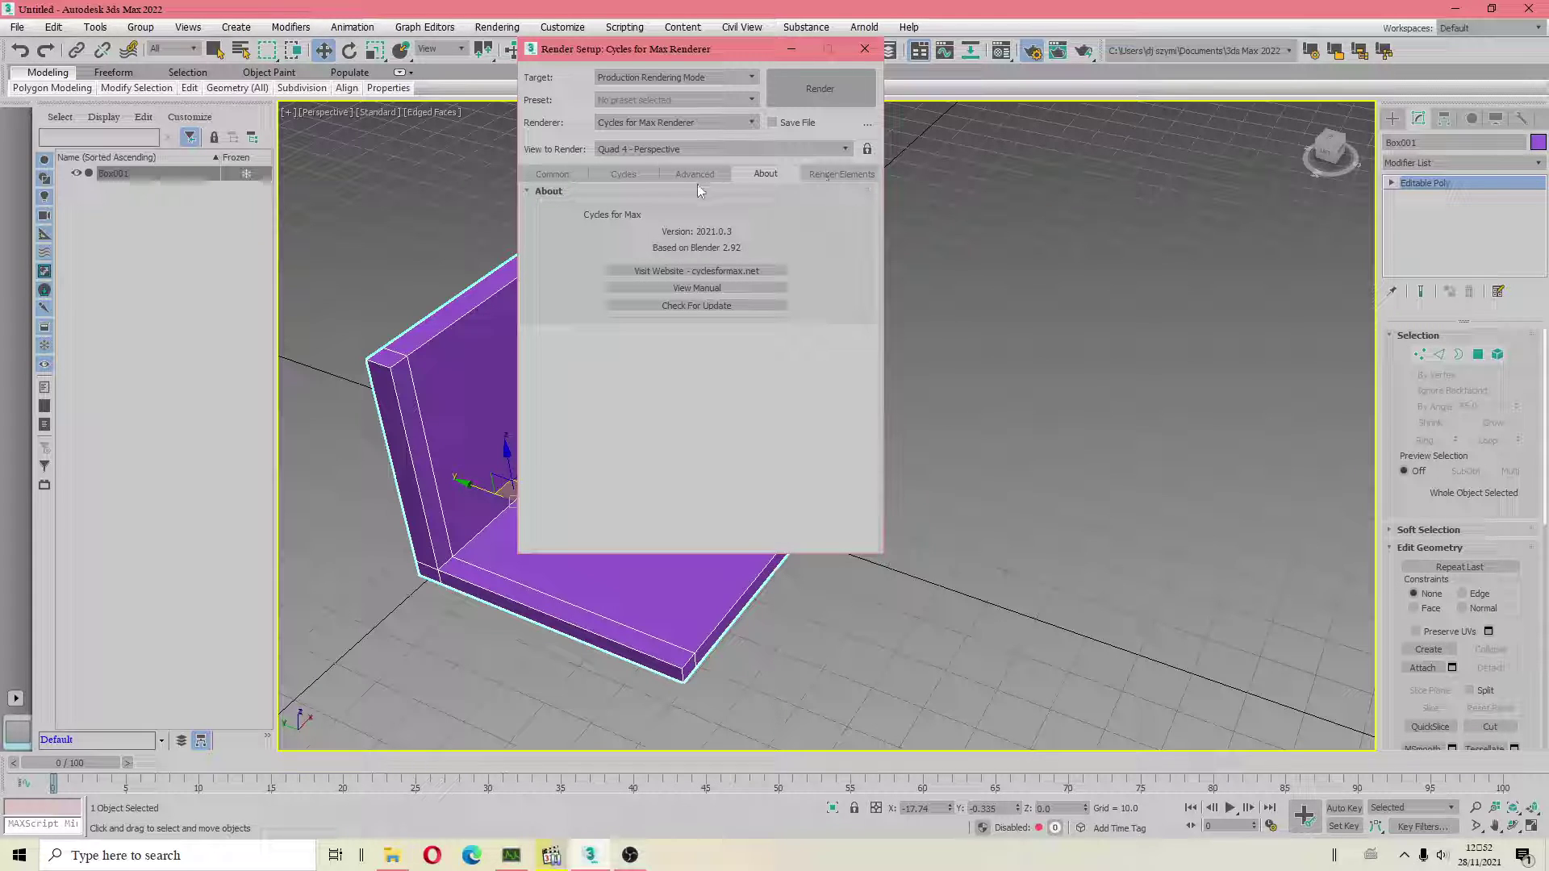
pyautogui.click(623, 174)
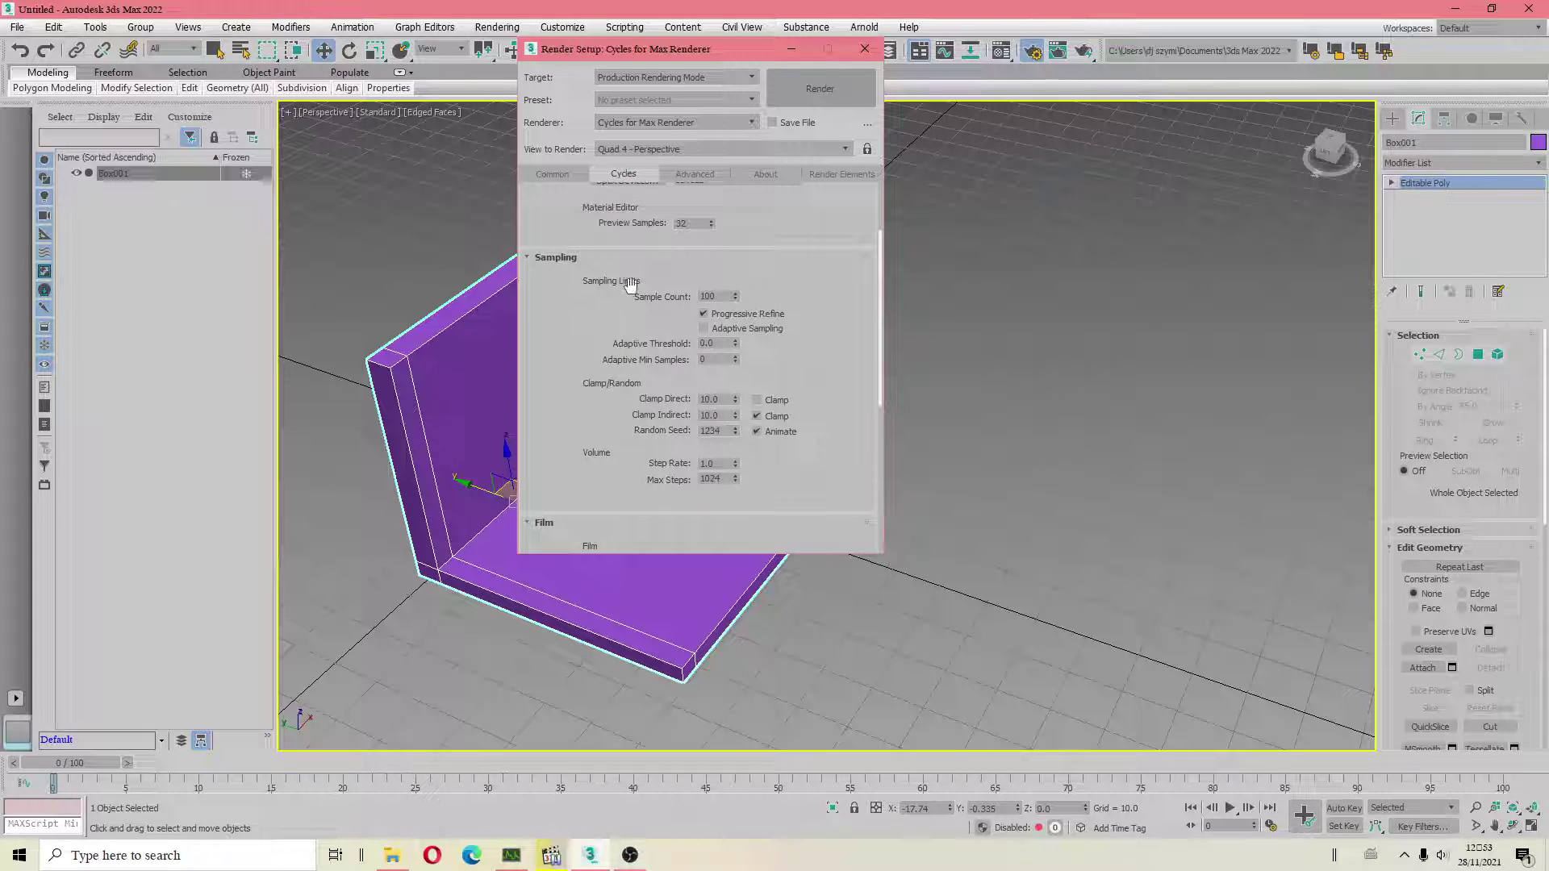
pyautogui.click(565, 176)
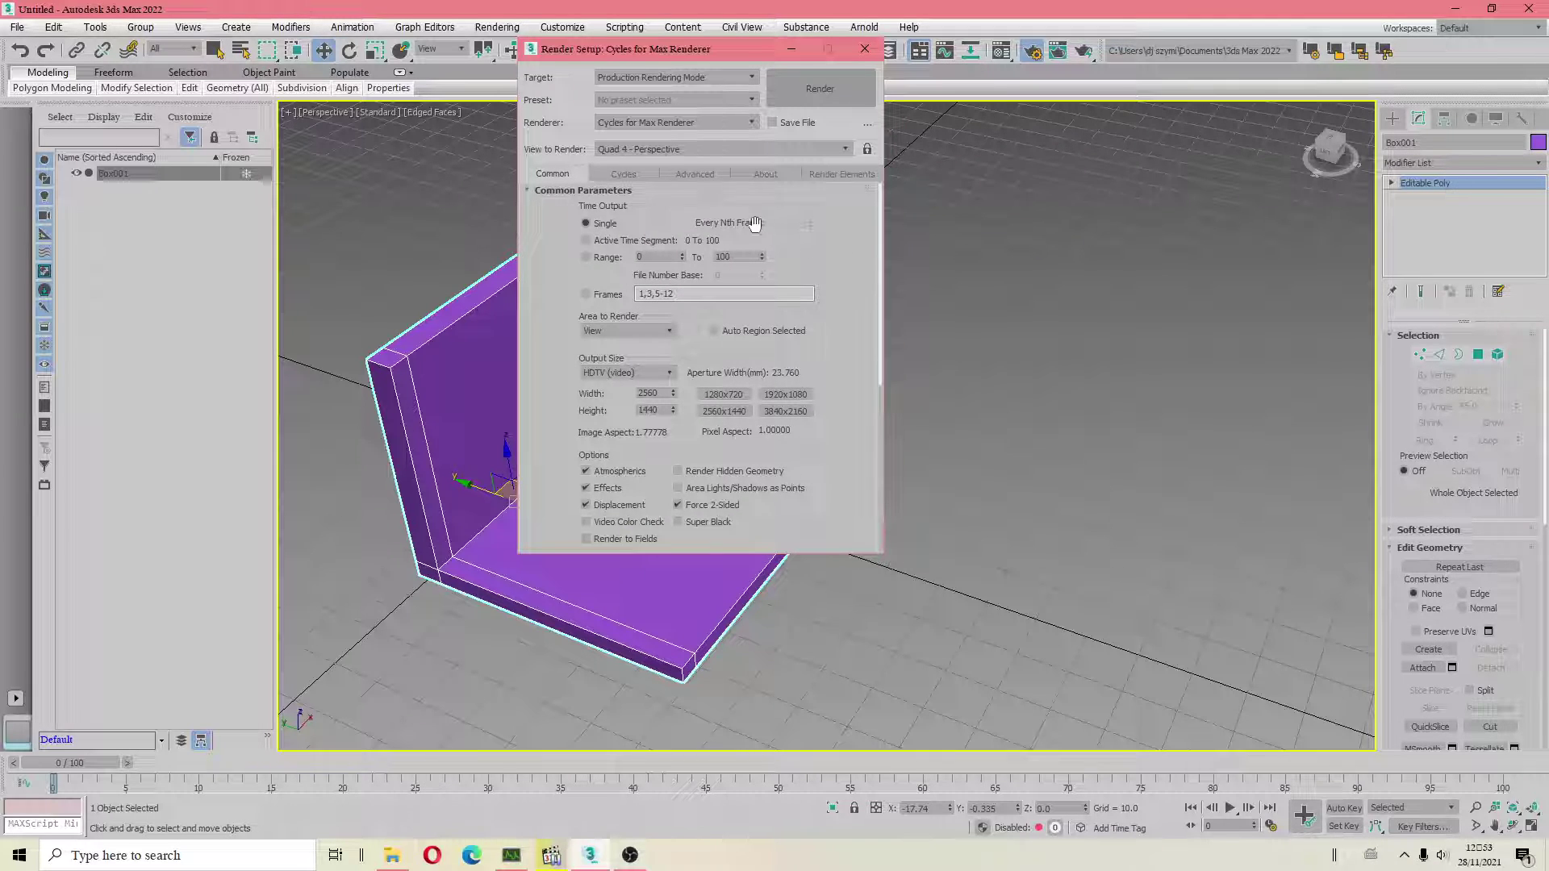
pyautogui.click(688, 174)
pyautogui.click(766, 174)
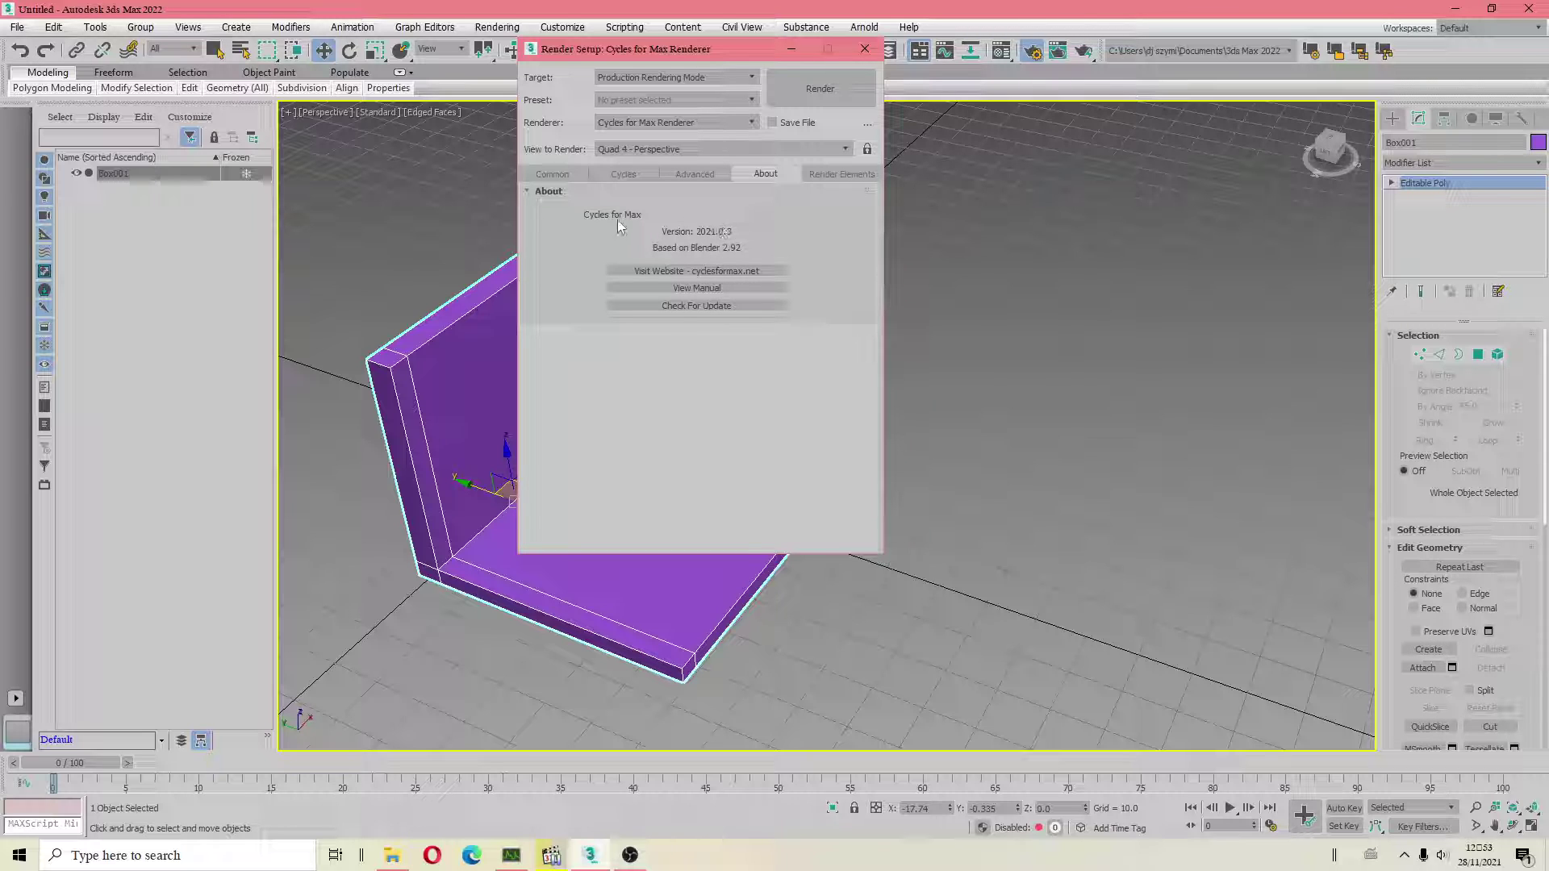
# Step: Apply the default Physical Material '01 - Default' to the wall-and-floor model
pyautogui.click(792, 48)
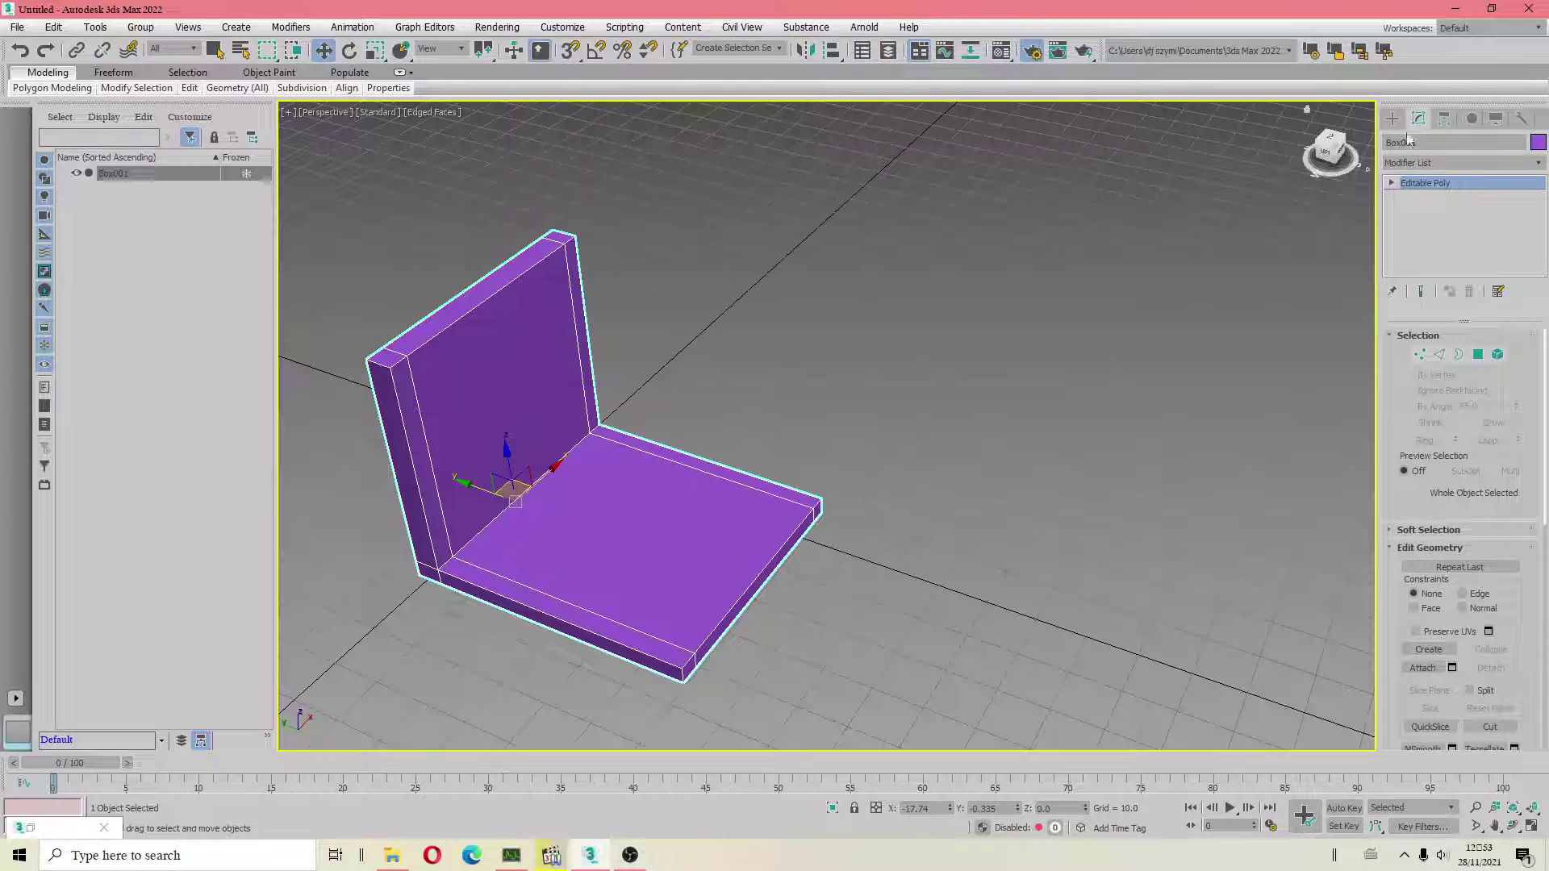
pyautogui.click(1391, 118)
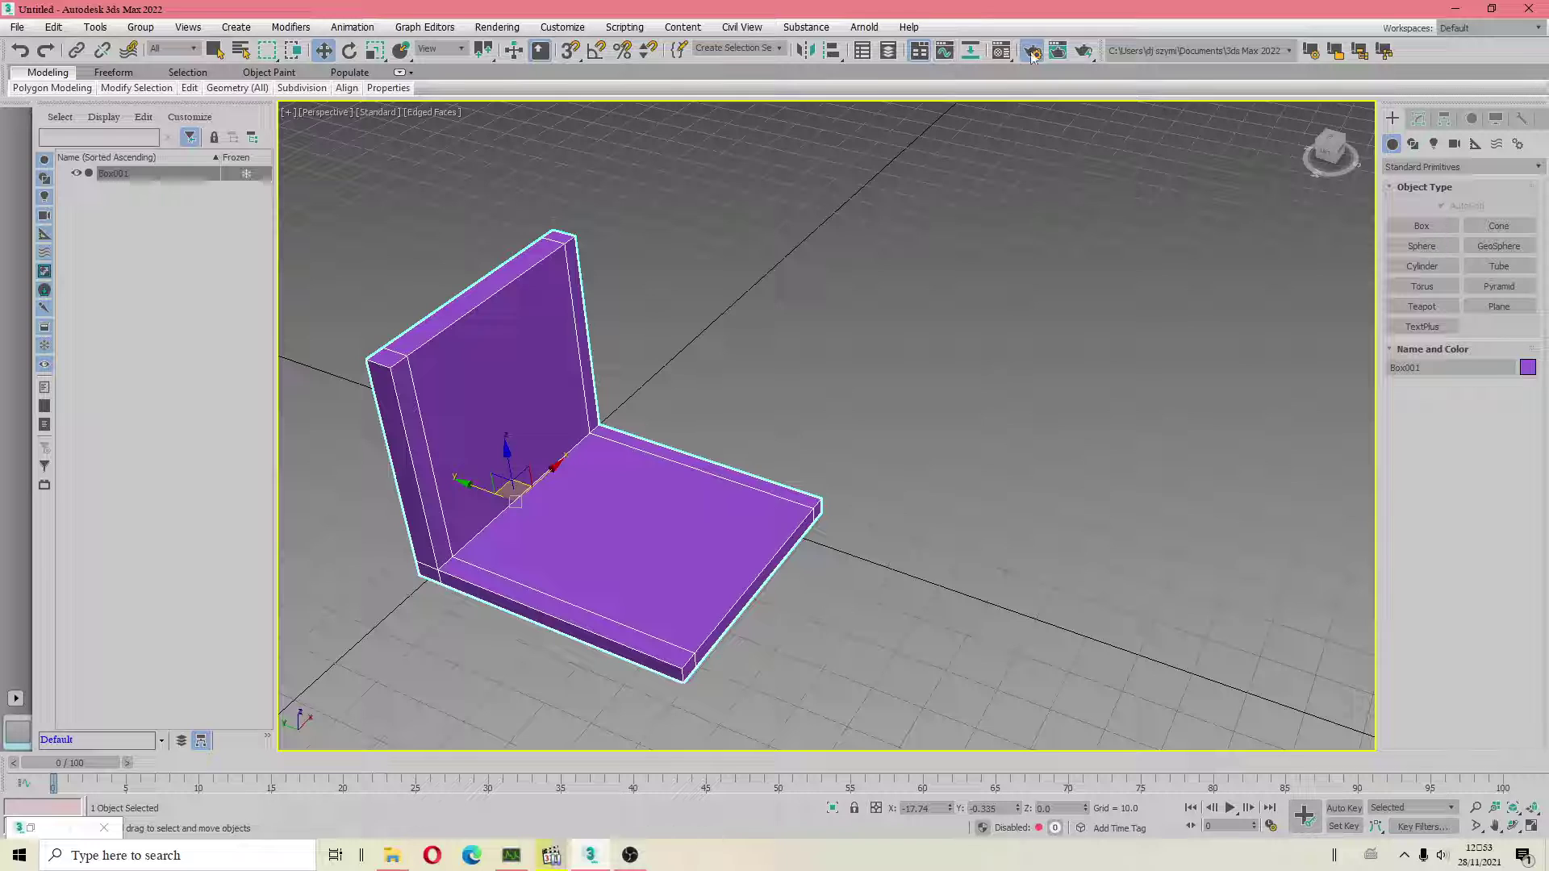
pyautogui.click(1001, 51)
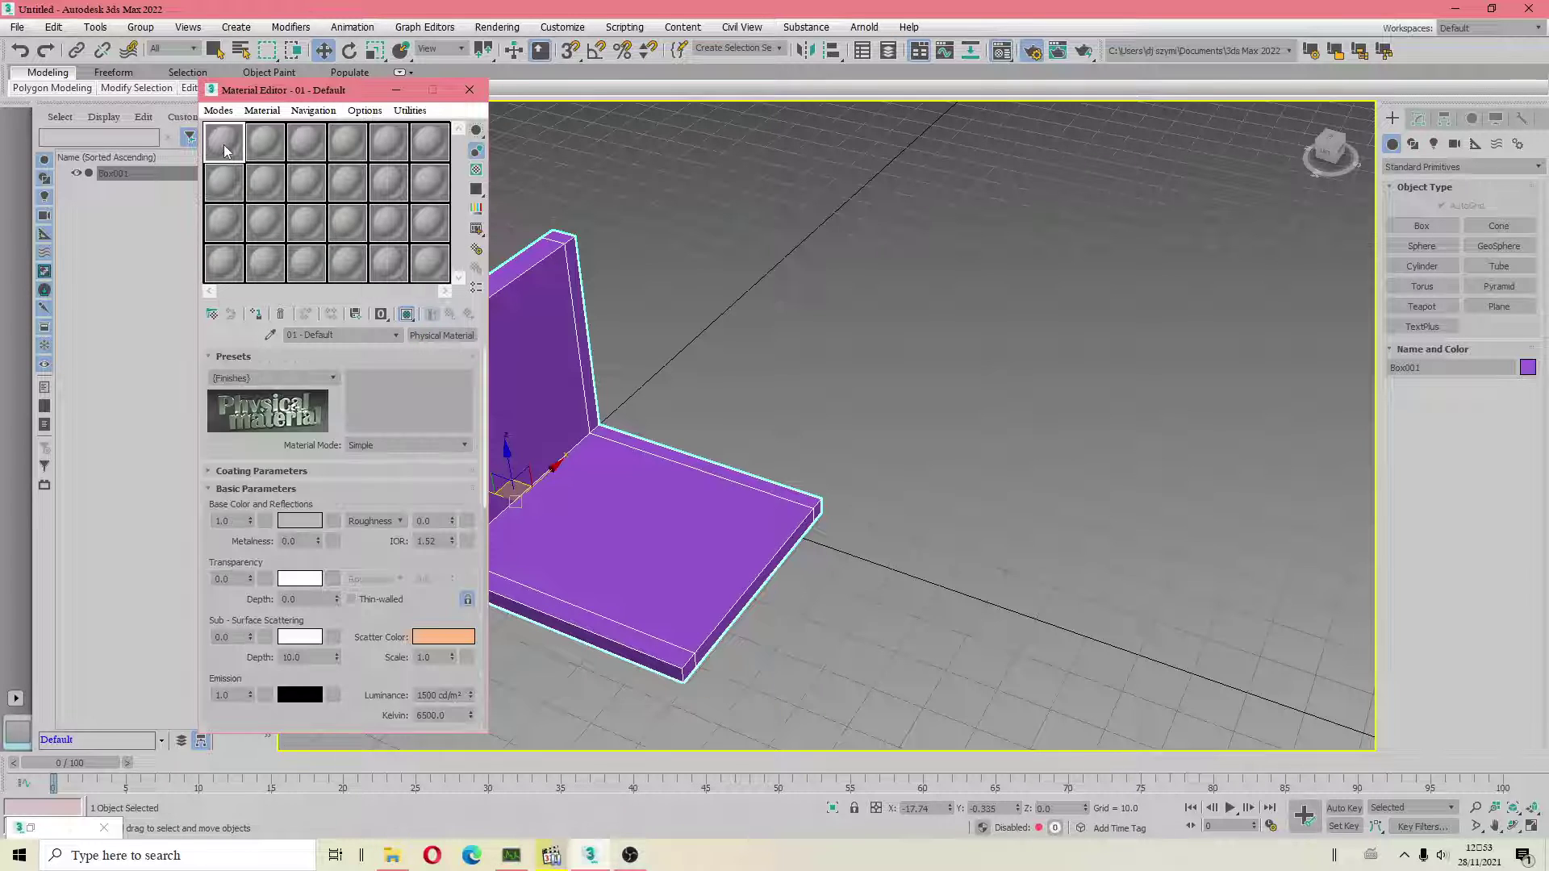
pyautogui.moveTo(225, 151); pyautogui.dragTo(605, 539)
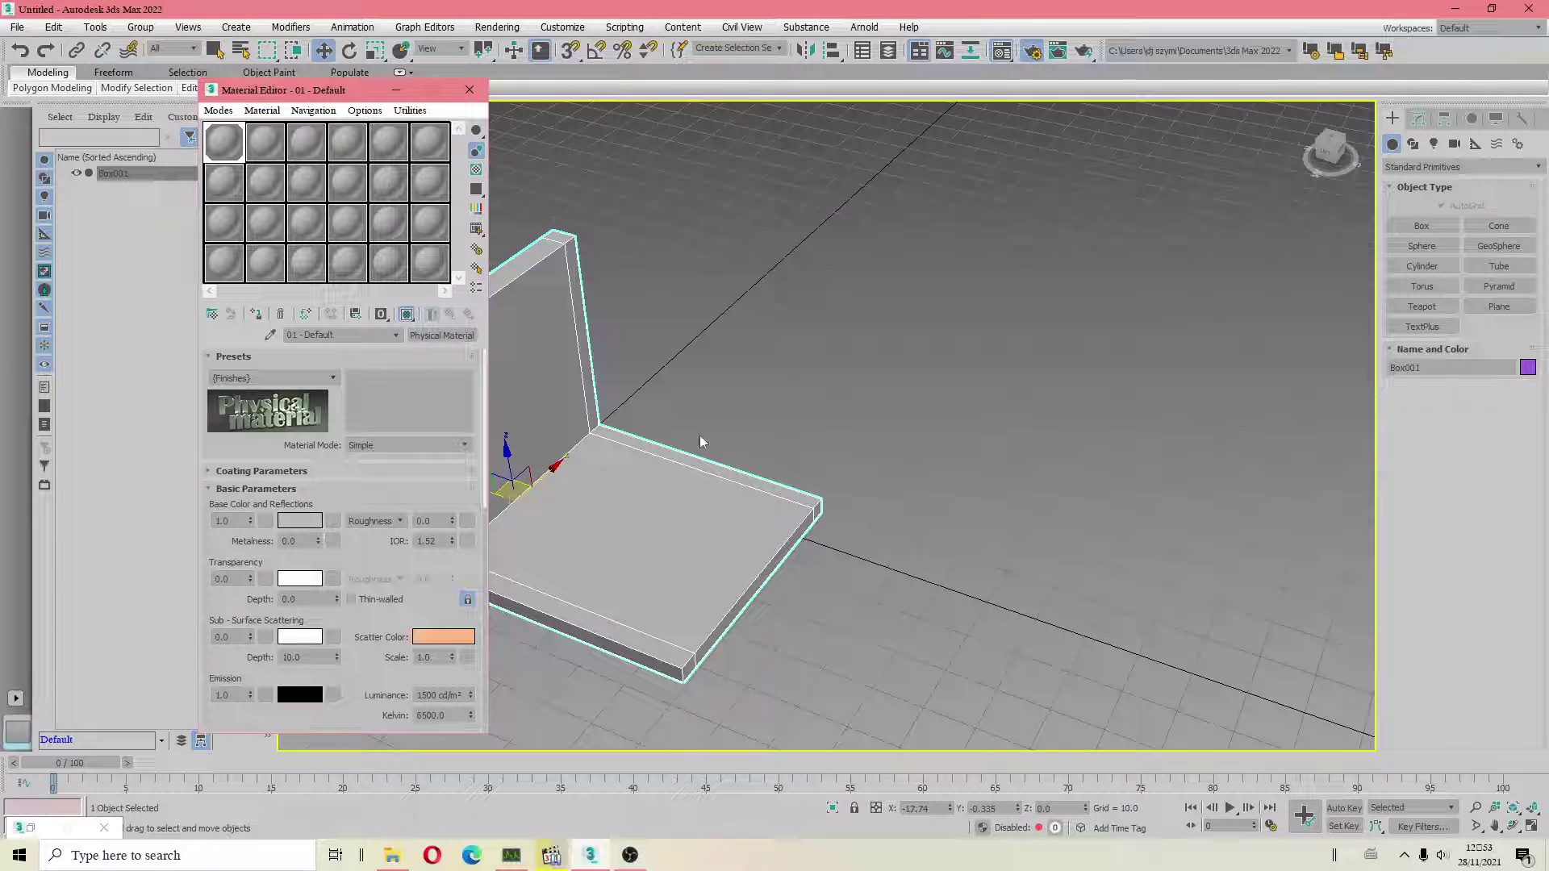
pyautogui.moveTo(916, 445)
pyautogui.keyDown('alt'); pyautogui.mouseDown(button='middle')
pyautogui.moveTo(861, 403)
pyautogui.moveTo(913, 416)
pyautogui.moveTo(907, 453)
pyautogui.mouseUp(button='middle'); pyautogui.keyUp('alt')
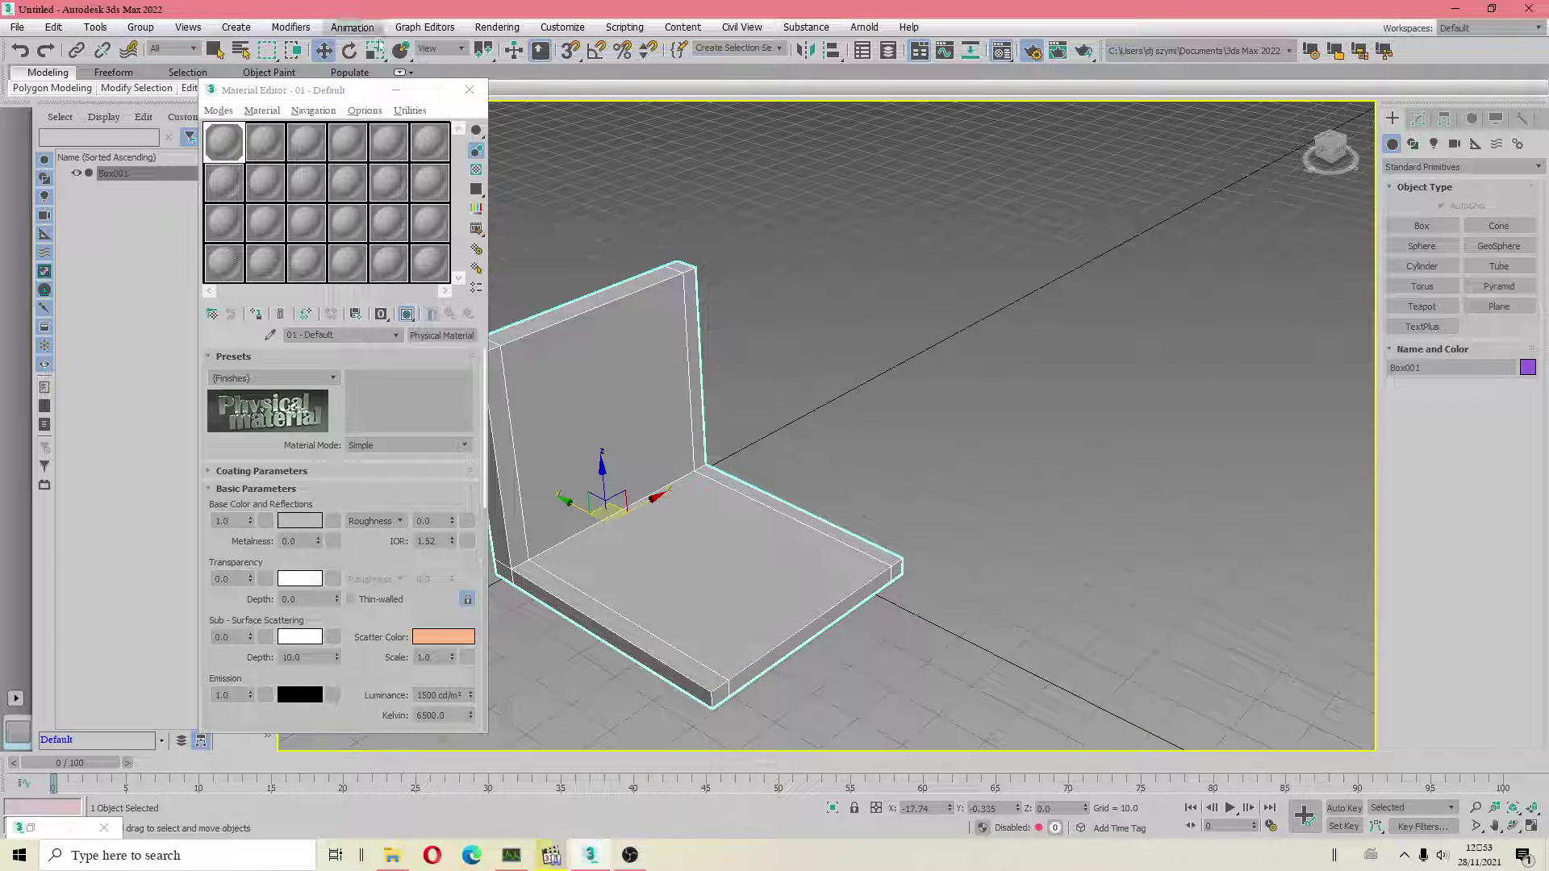
# Step: Browse the Create > Lights options, then open Environment and Effects from the Rendering menu
pyautogui.click(242, 29)
pyautogui.moveTo(245, 263)
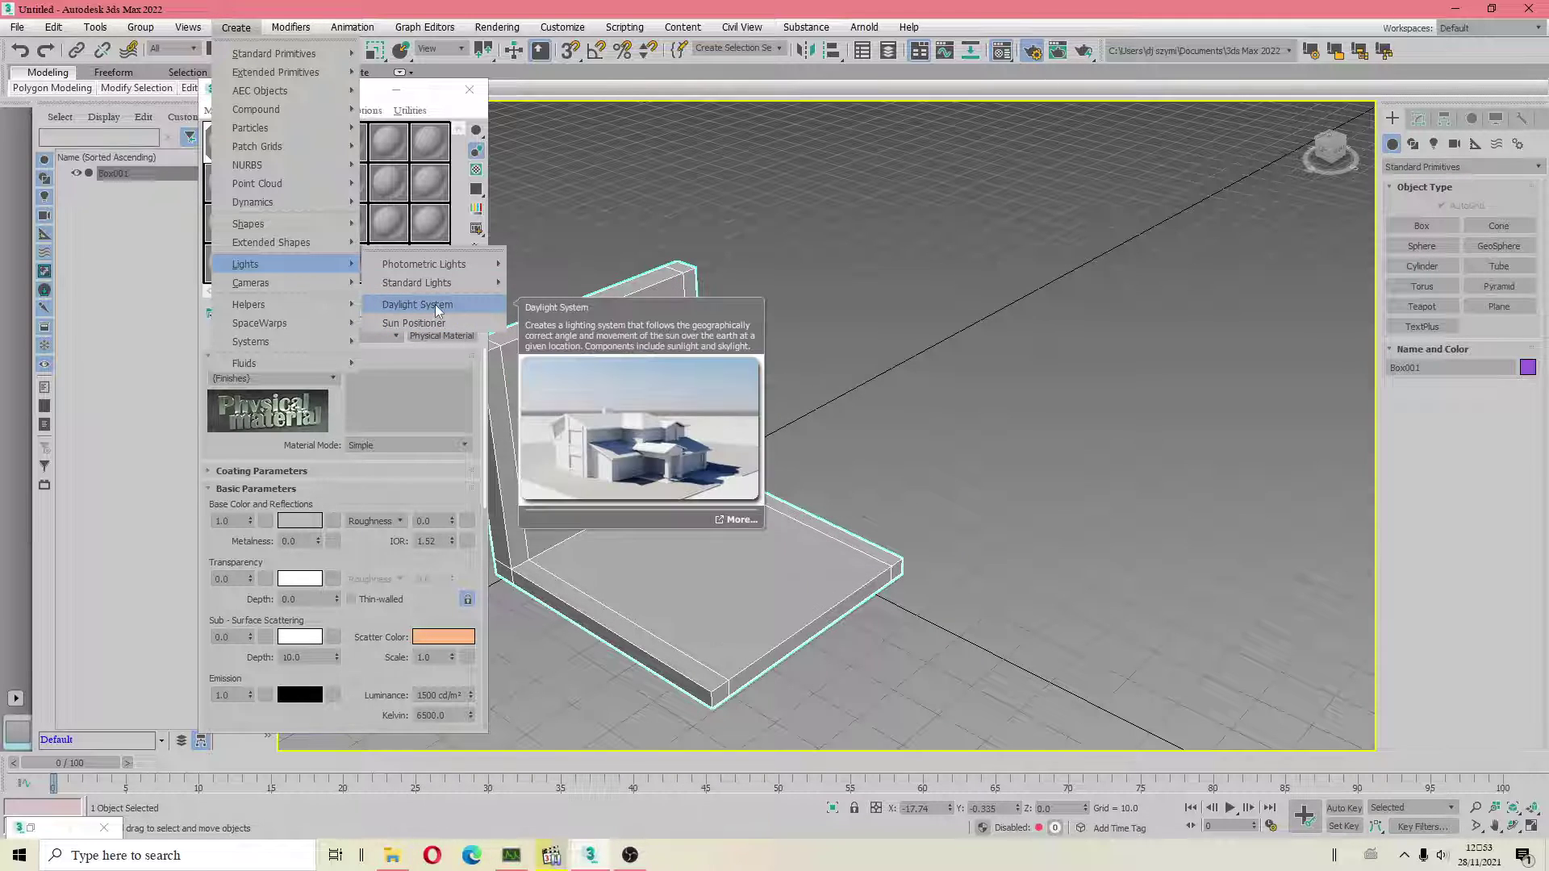
pyautogui.click(386, 474)
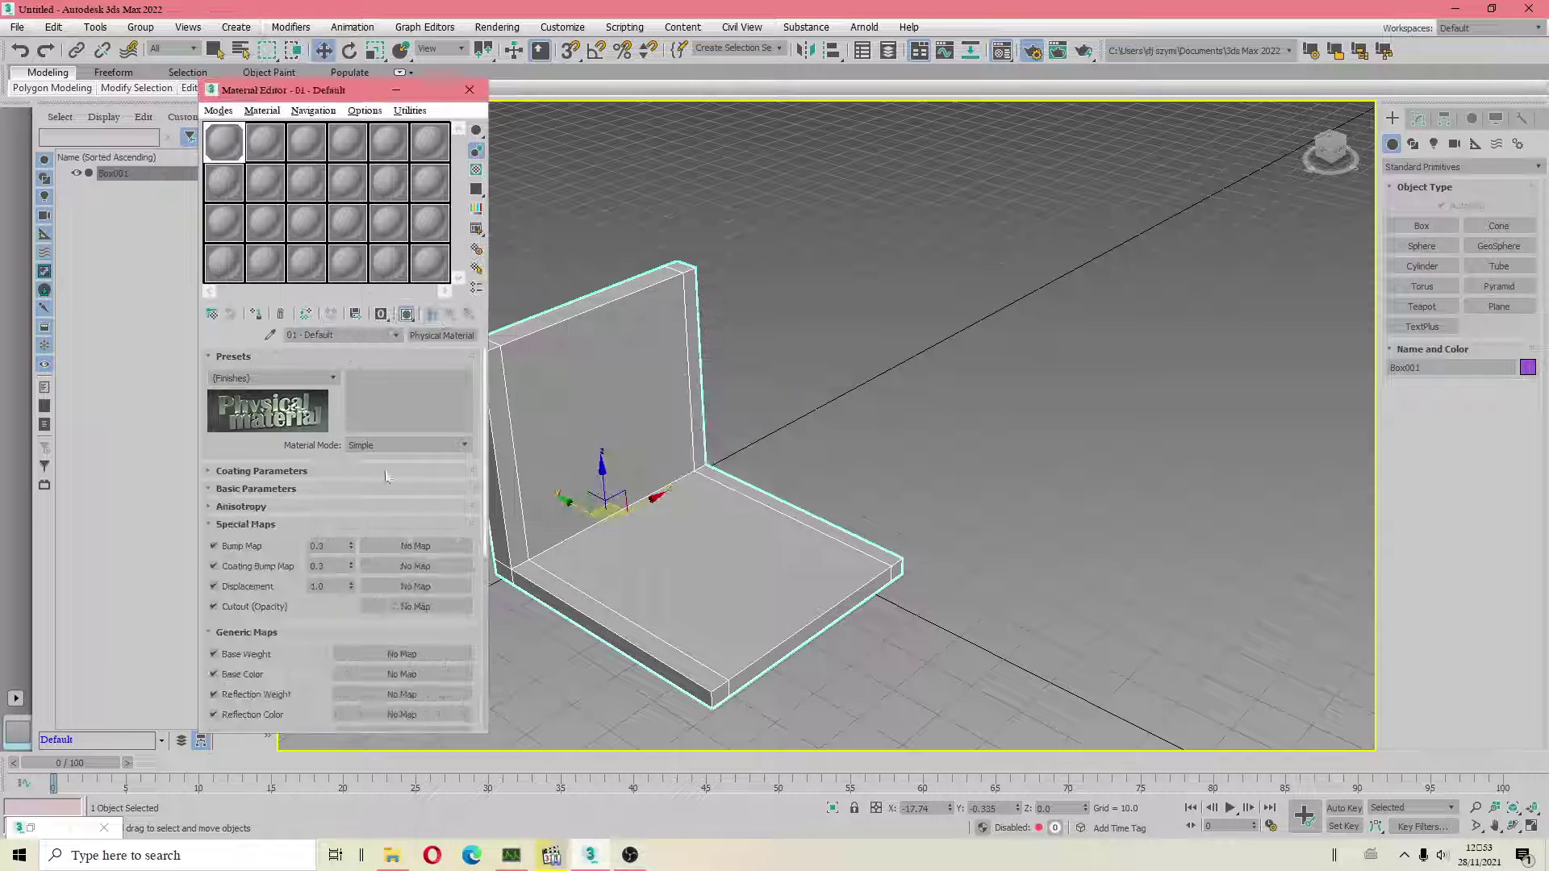
pyautogui.click(497, 27)
pyautogui.click(555, 227)
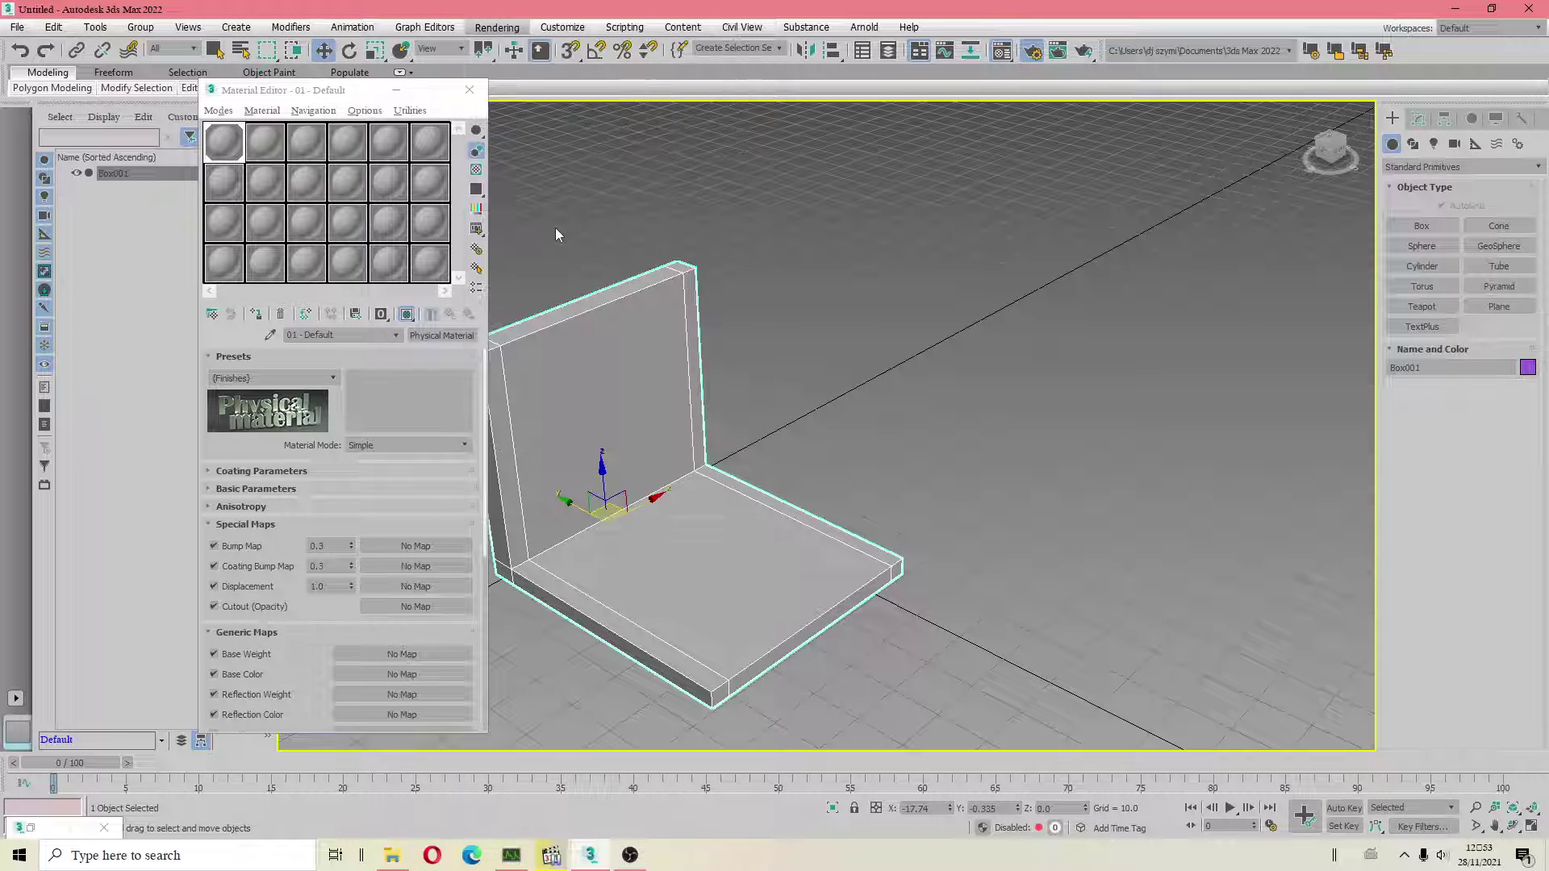
# Step: Place the Environment and Effects window beside the Material Editor
pyautogui.press('8')
pyautogui.moveTo(552, 107); pyautogui.dragTo(810, 108)
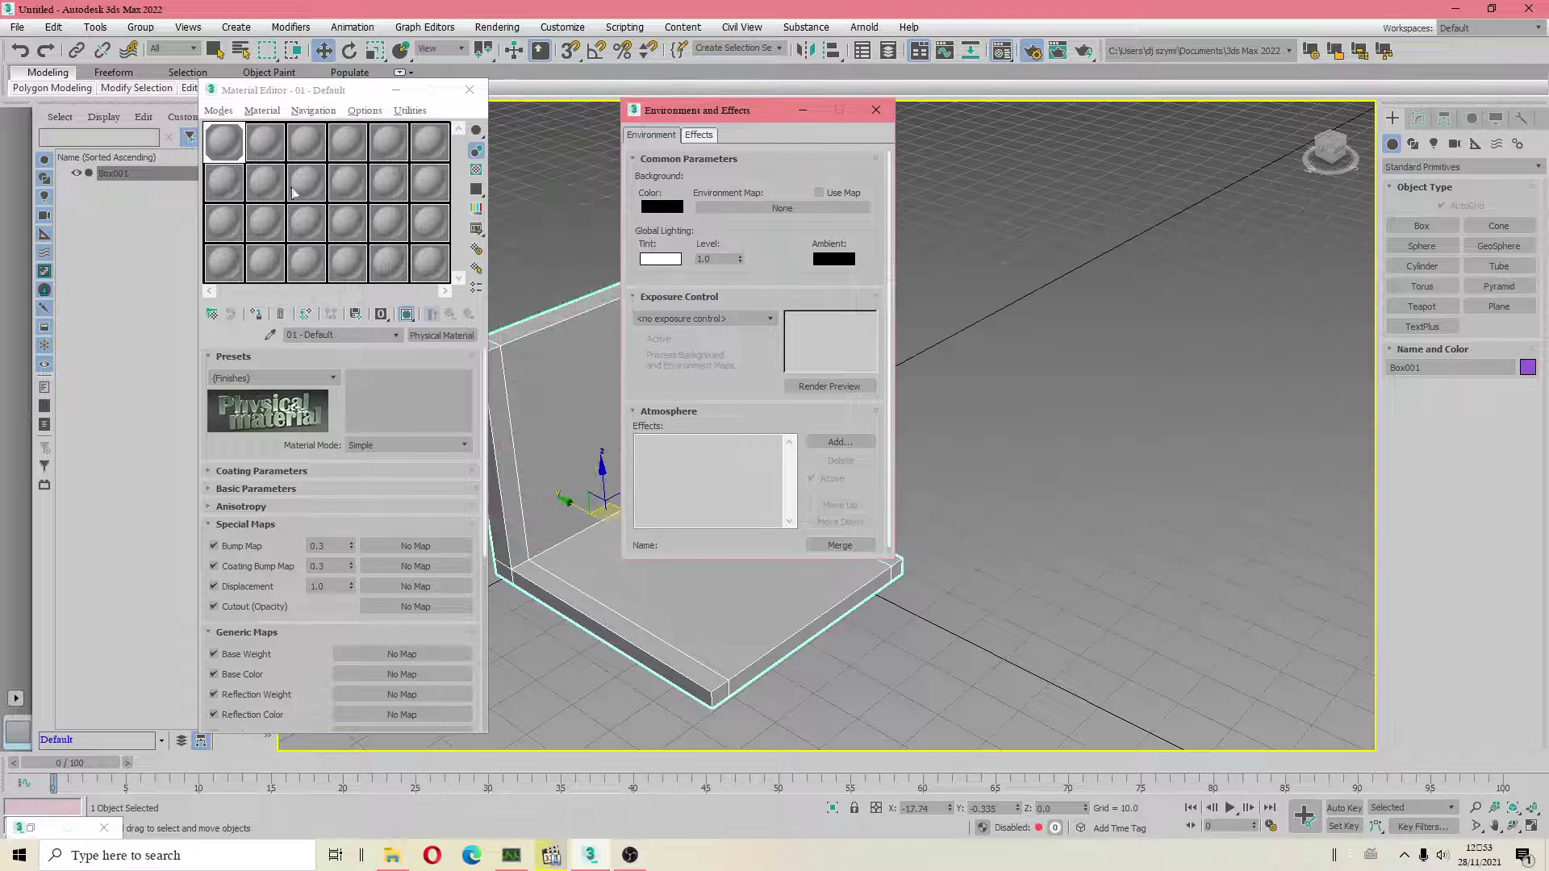
pyautogui.click(230, 154)
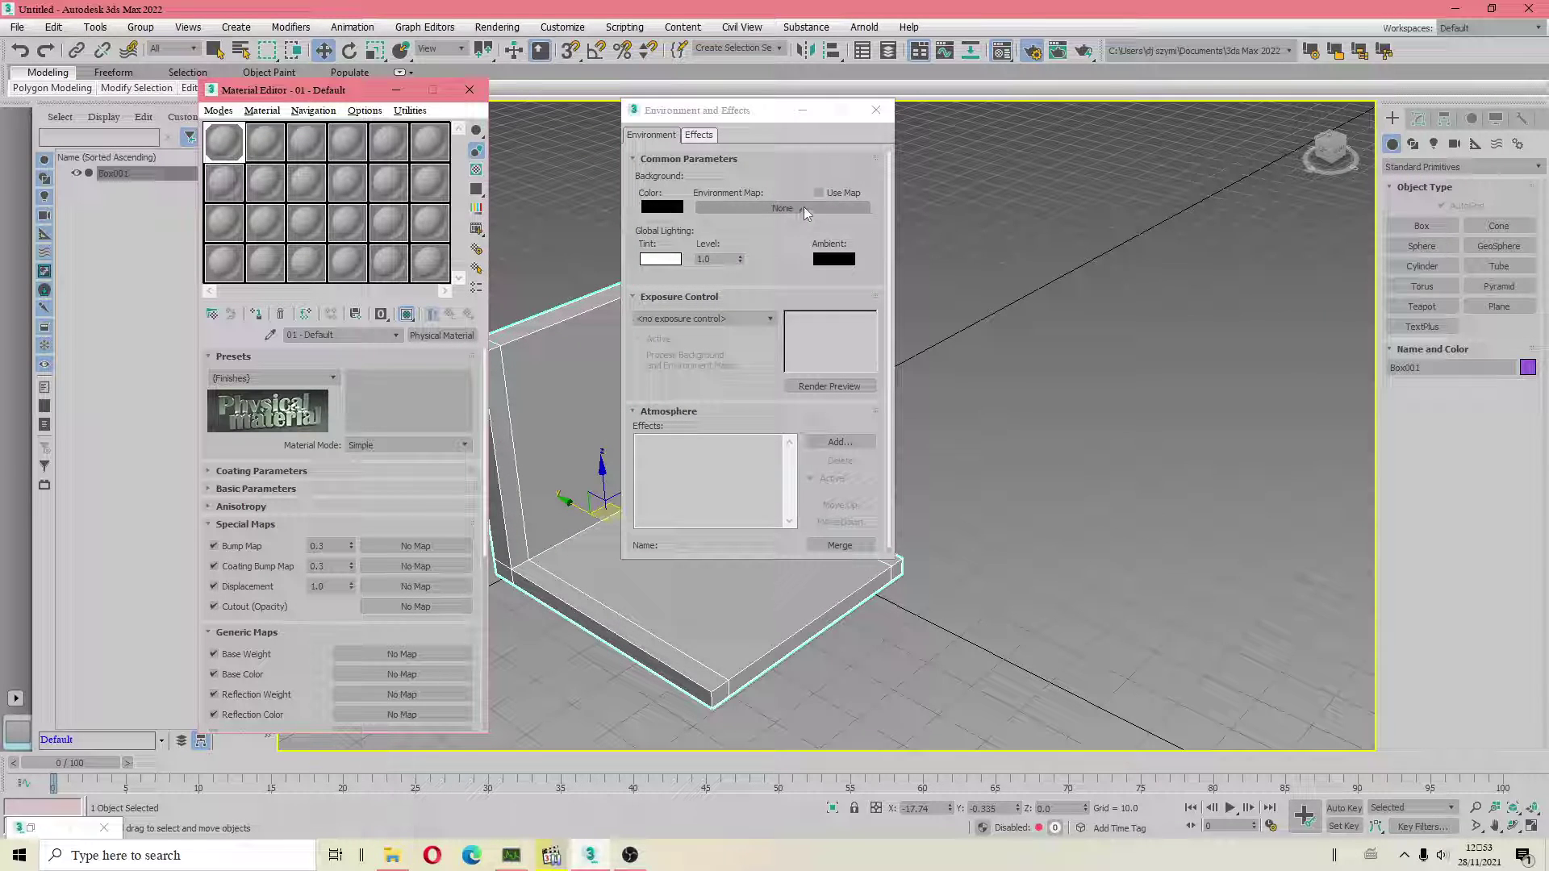
# Step: Assign Cycles Sky as the Environment Map from the Material/Map Browser
pyautogui.click(804, 208)
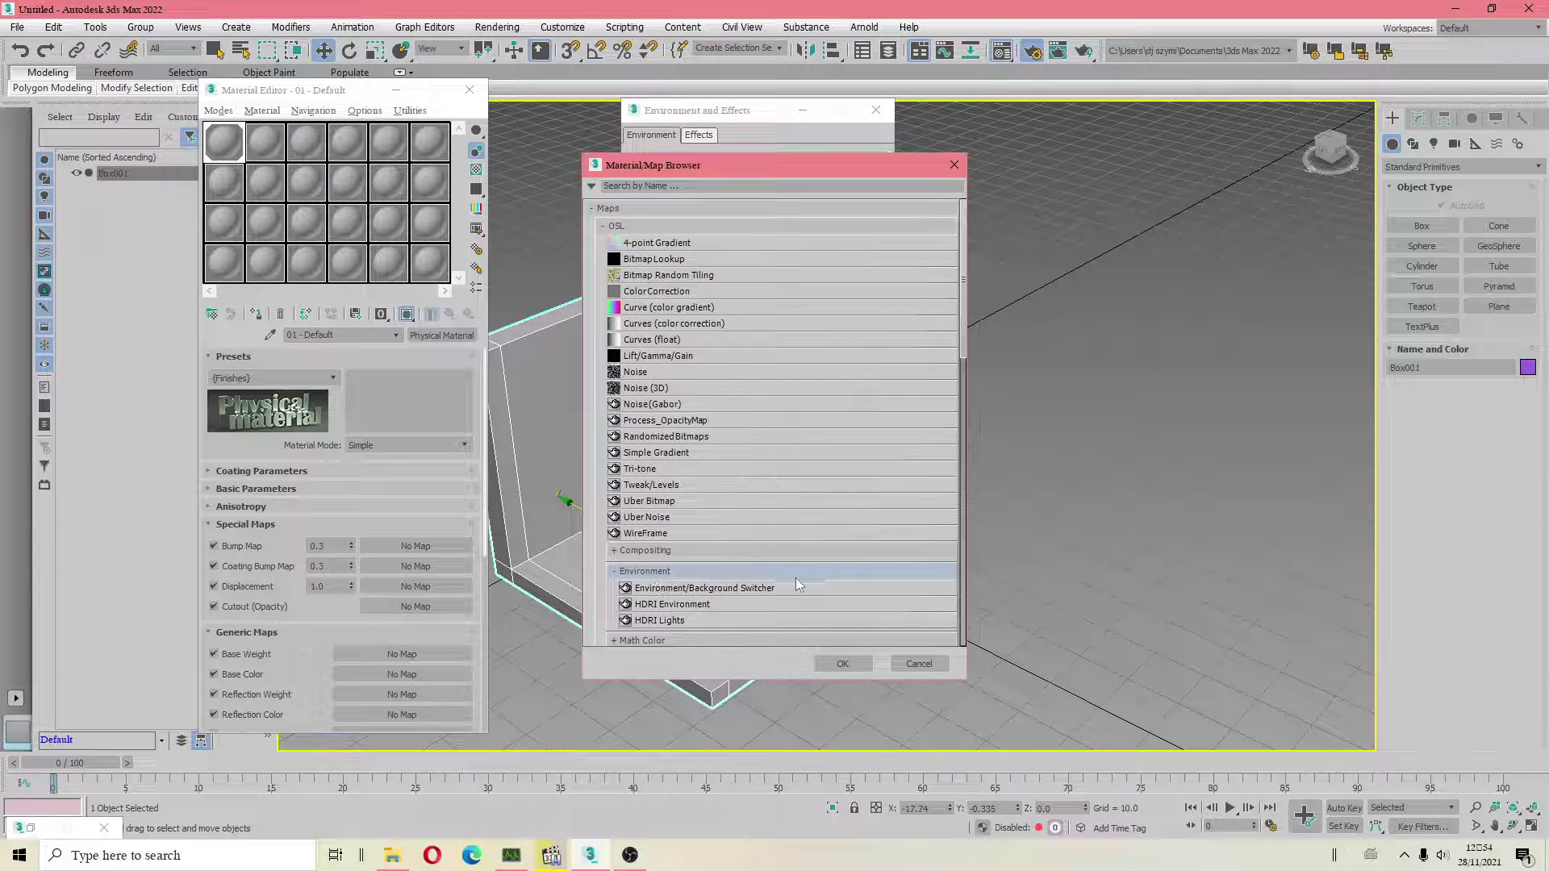
pyautogui.scroll(-2, 687, 442)
pyautogui.scroll(-2, 687, 442)
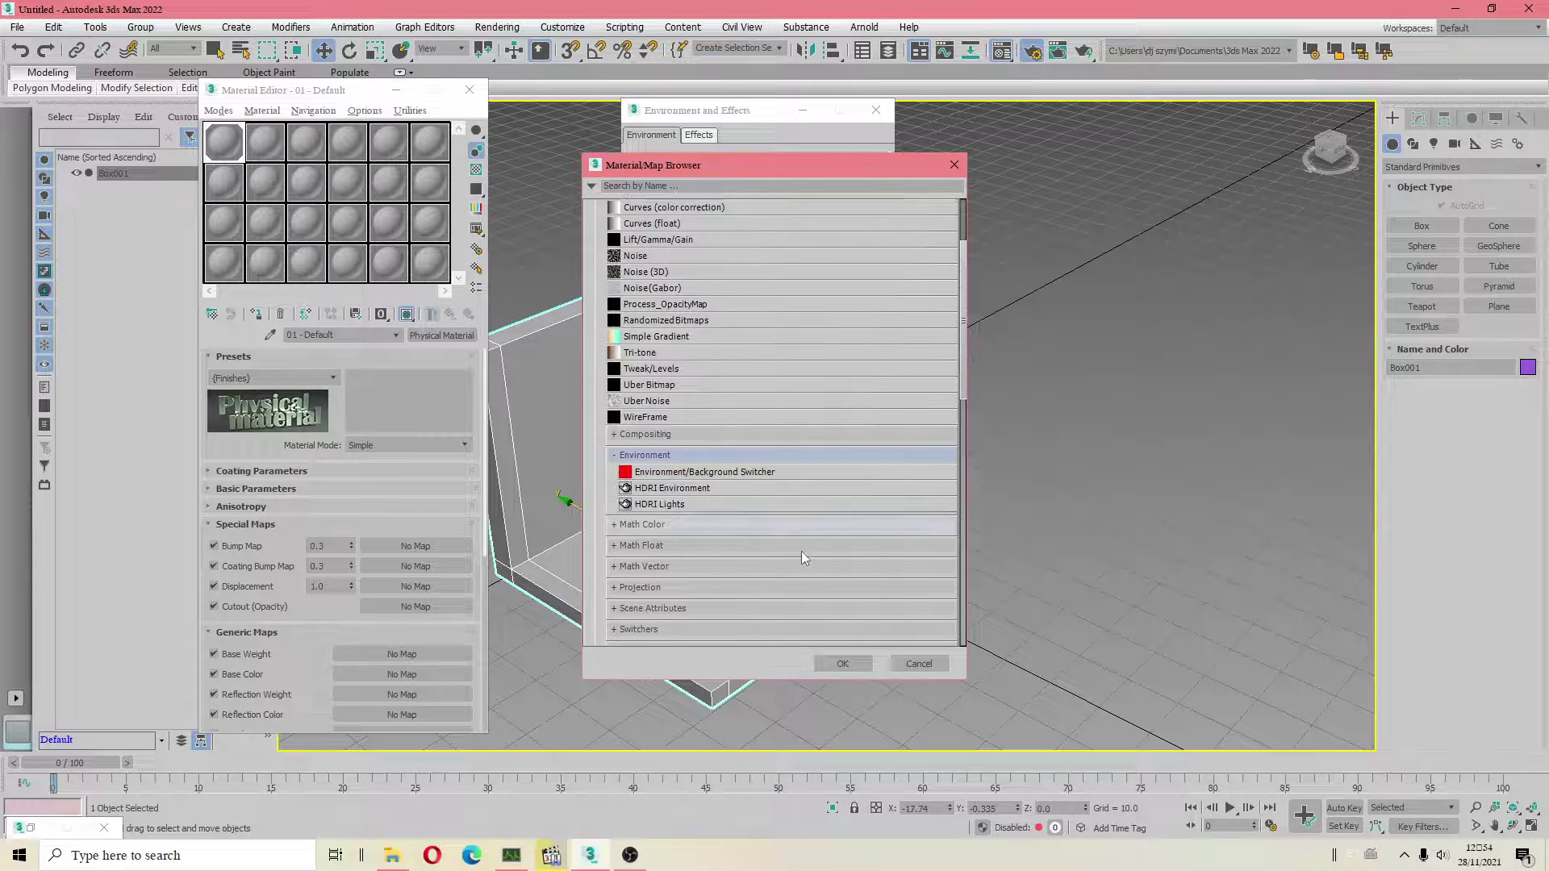
pyautogui.scroll(-1, 674, 550)
pyautogui.scroll(-1, 671, 549)
pyautogui.scroll(-1, 674, 554)
pyautogui.scroll(-1, 678, 557)
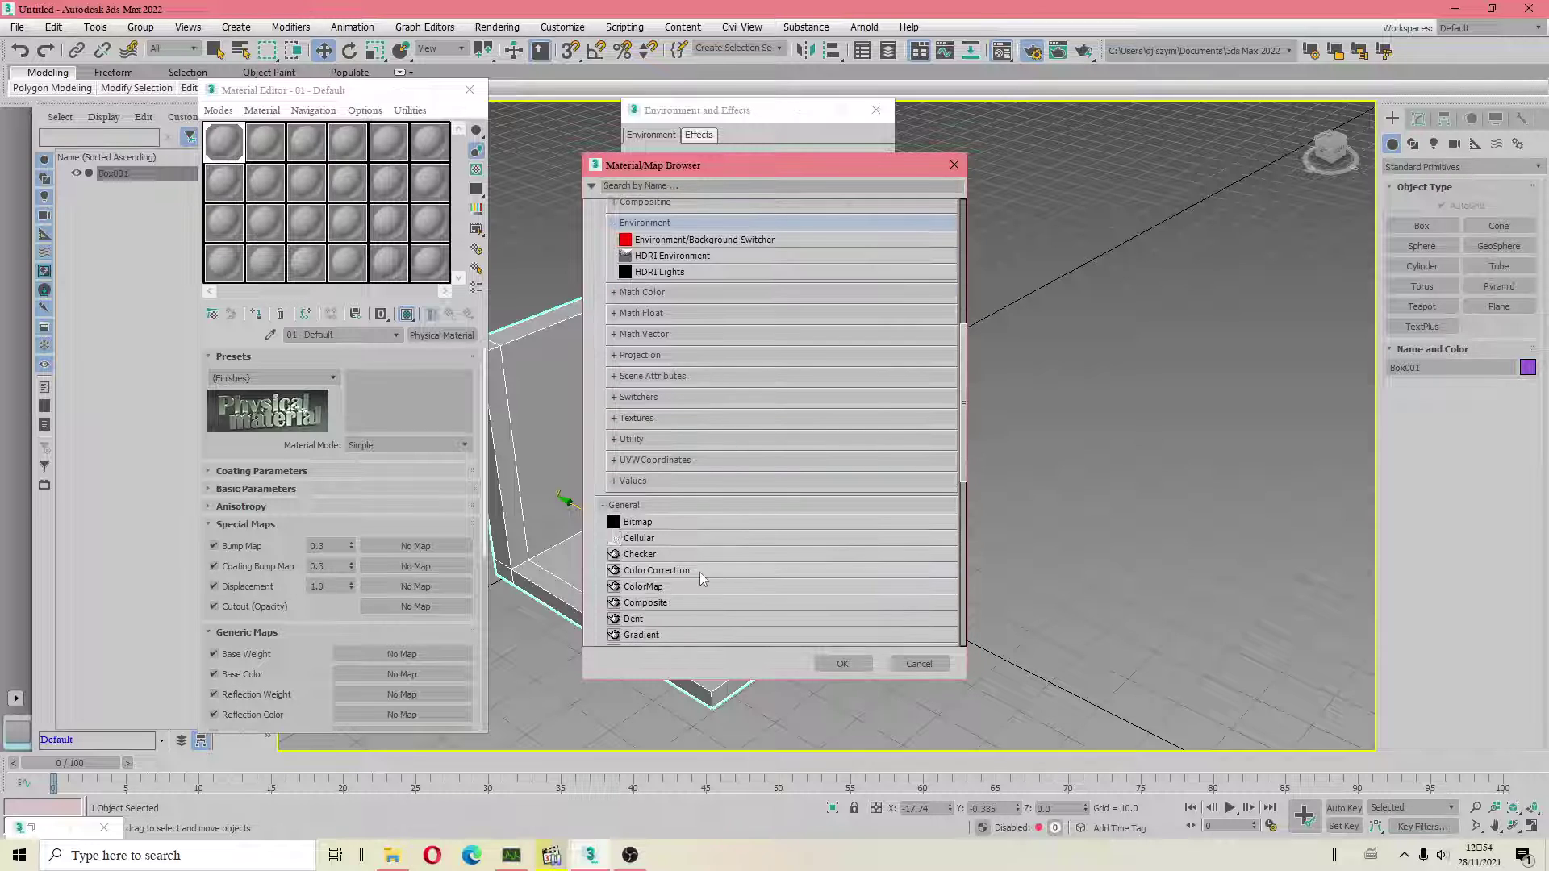
pyautogui.scroll(-1, 700, 573)
pyautogui.scroll(-4, 702, 564)
pyautogui.scroll(-3, 726, 555)
pyautogui.scroll(-1, 748, 556)
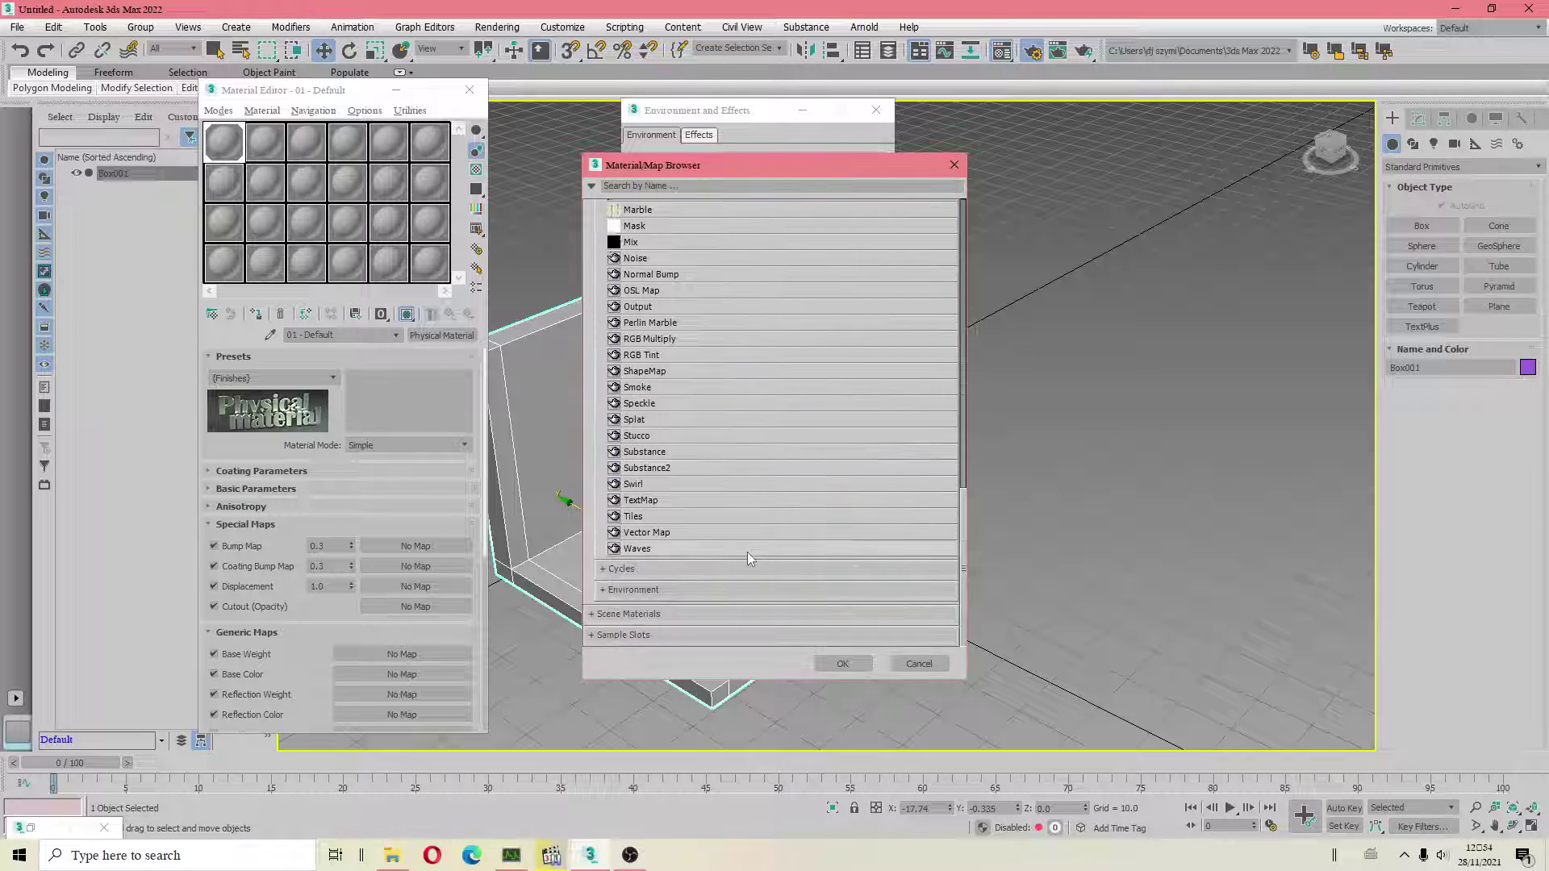
pyautogui.scroll(-1, 694, 589)
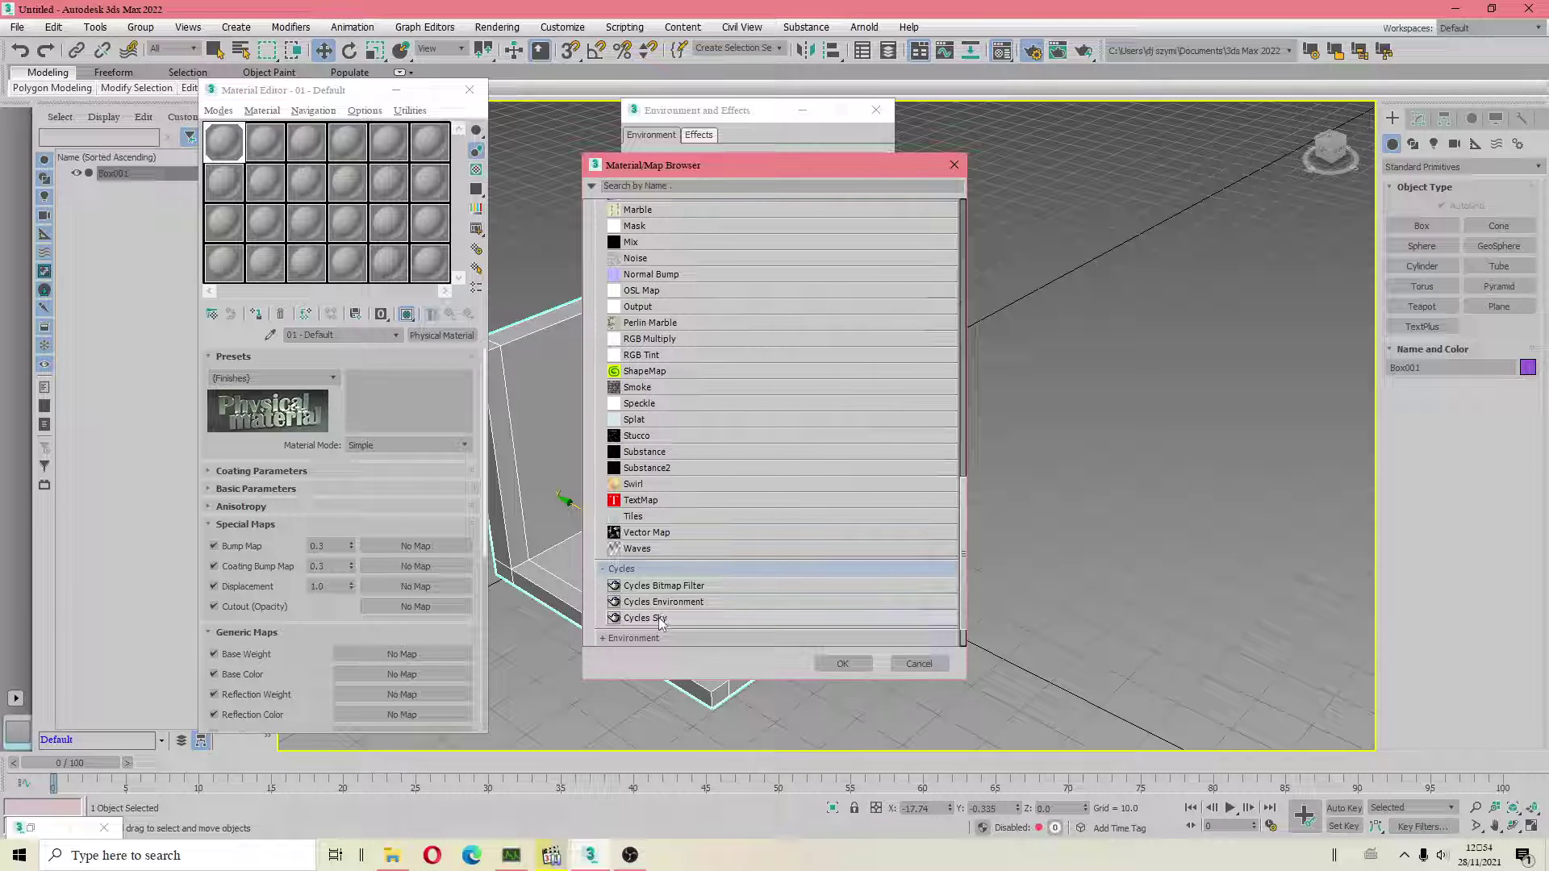
pyautogui.doubleClick(660, 618)
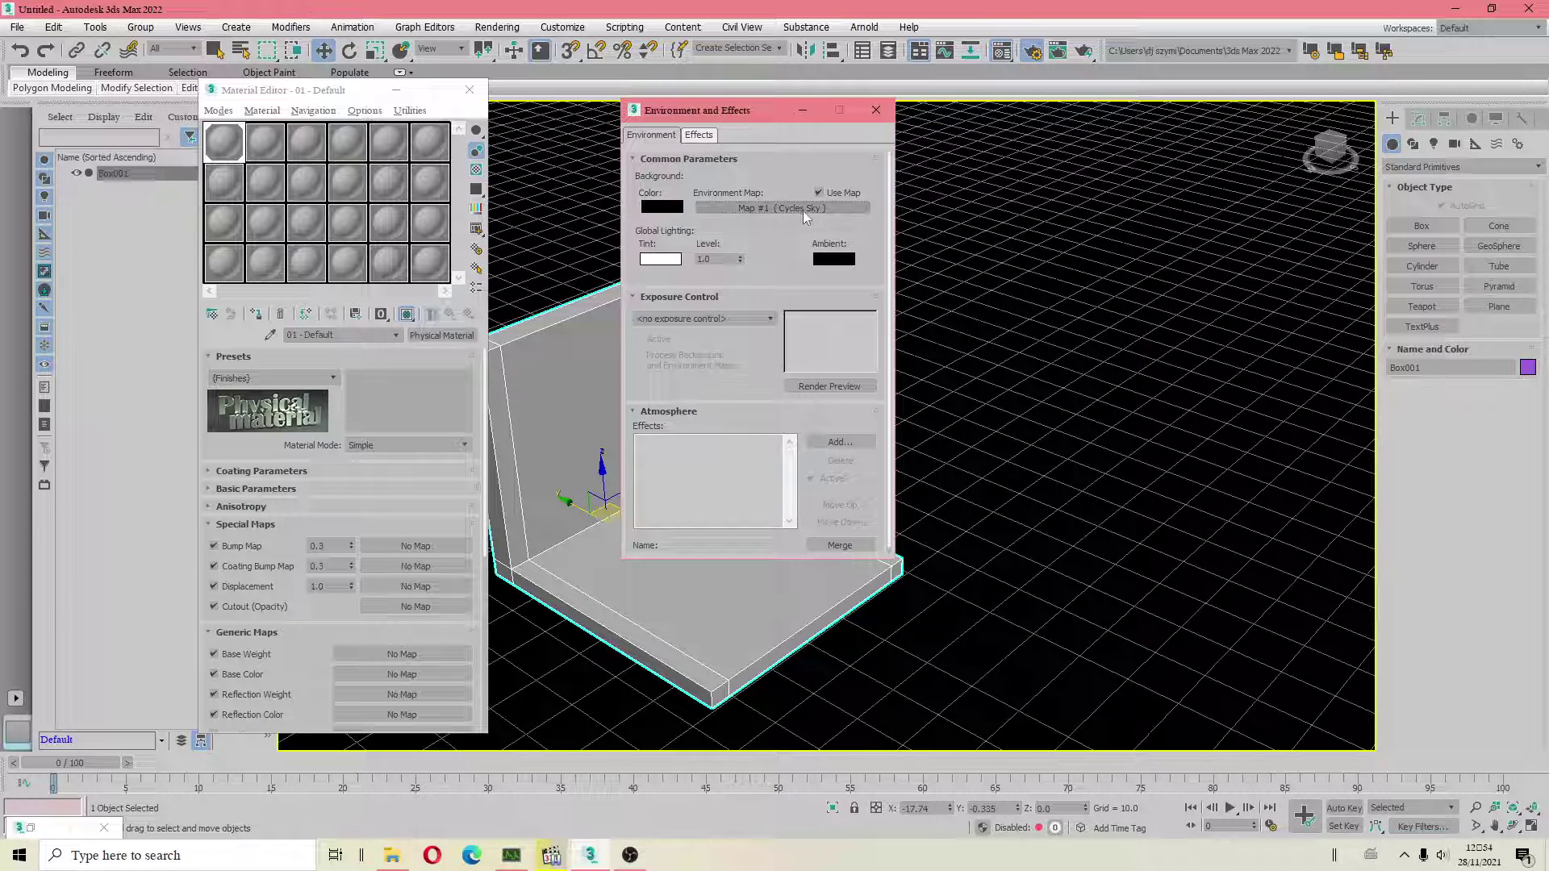
# Step: Instance the Cycles Sky environment map into a Material Editor sample slot
pyautogui.moveTo(403, 198); pyautogui.dragTo(216, 149)
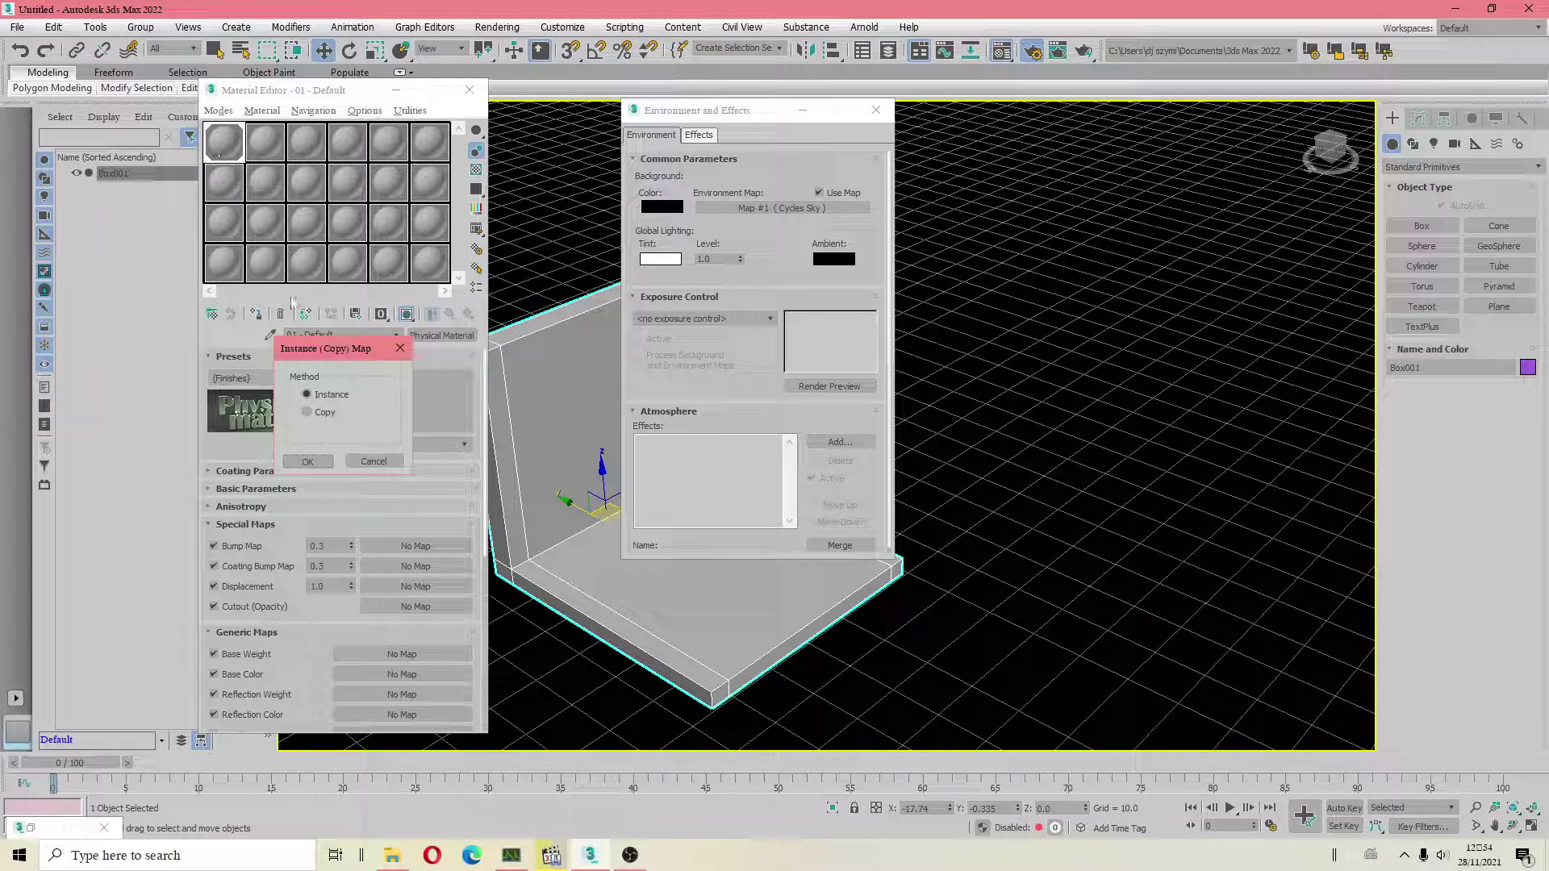
pyautogui.click(374, 461)
pyautogui.moveTo(737, 208); pyautogui.dragTo(218, 182)
pyautogui.click(310, 459)
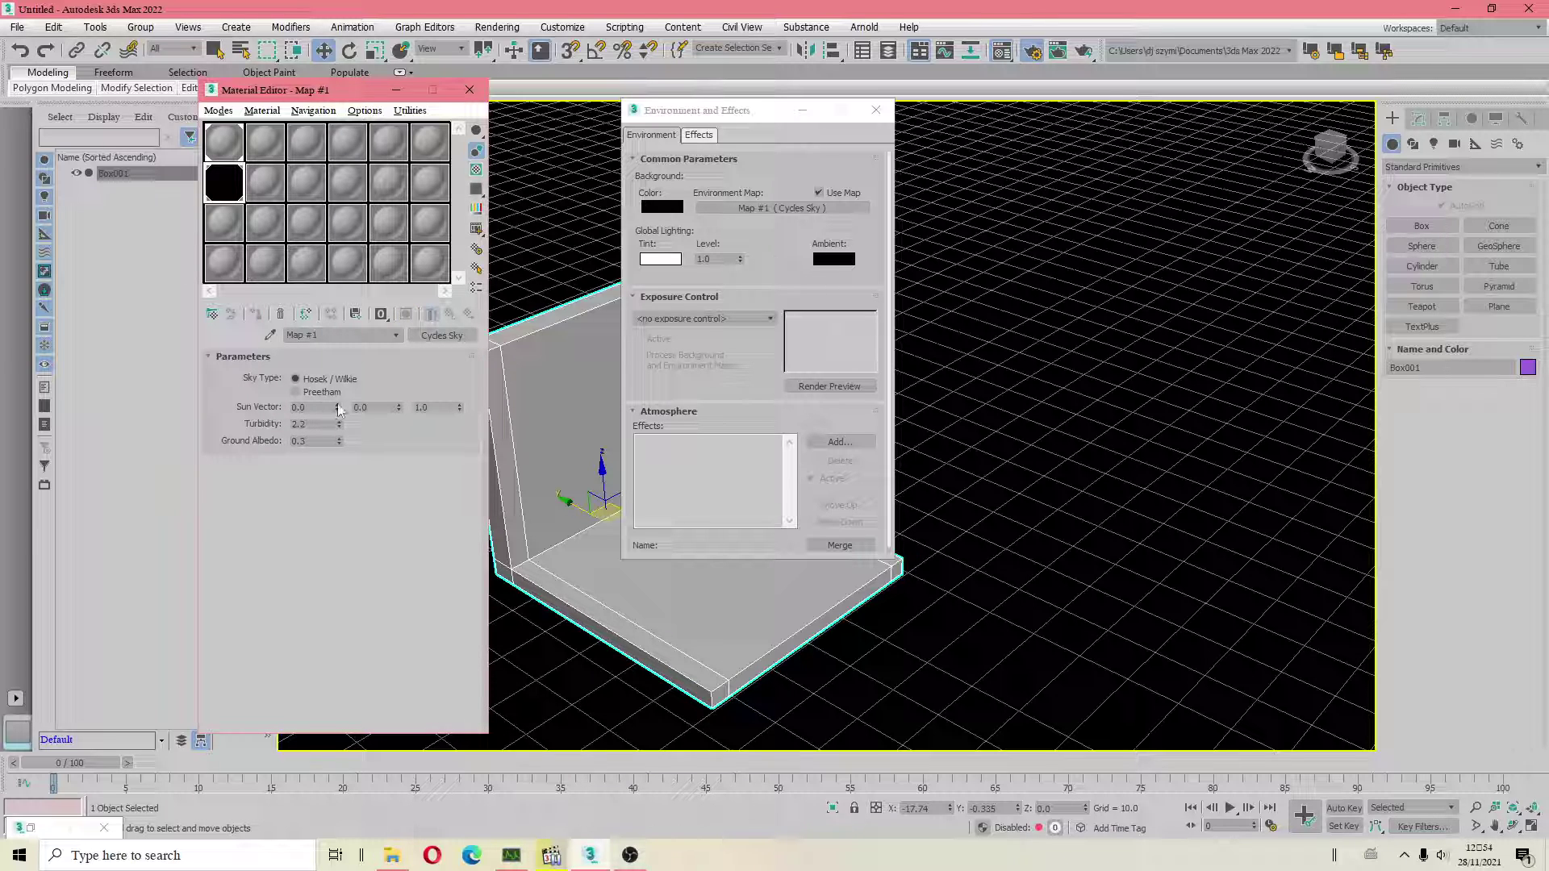
# Step: Re-link the sky map to the environment as an instance and orbit to show the horizon
pyautogui.click(337, 404)
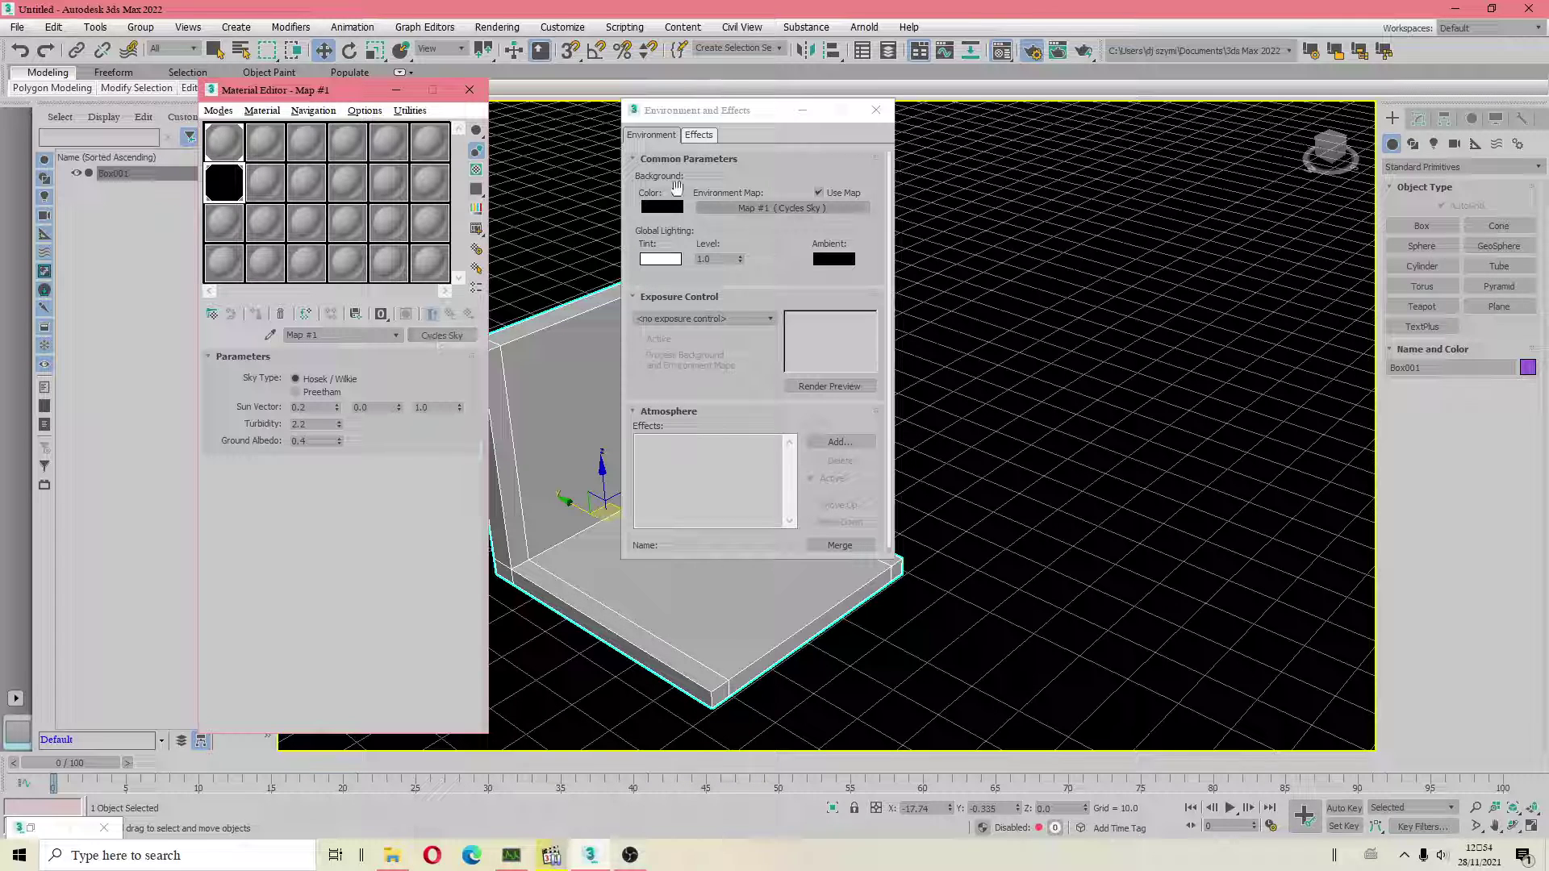
pyautogui.moveTo(781, 211); pyautogui.dragTo(780, 210)
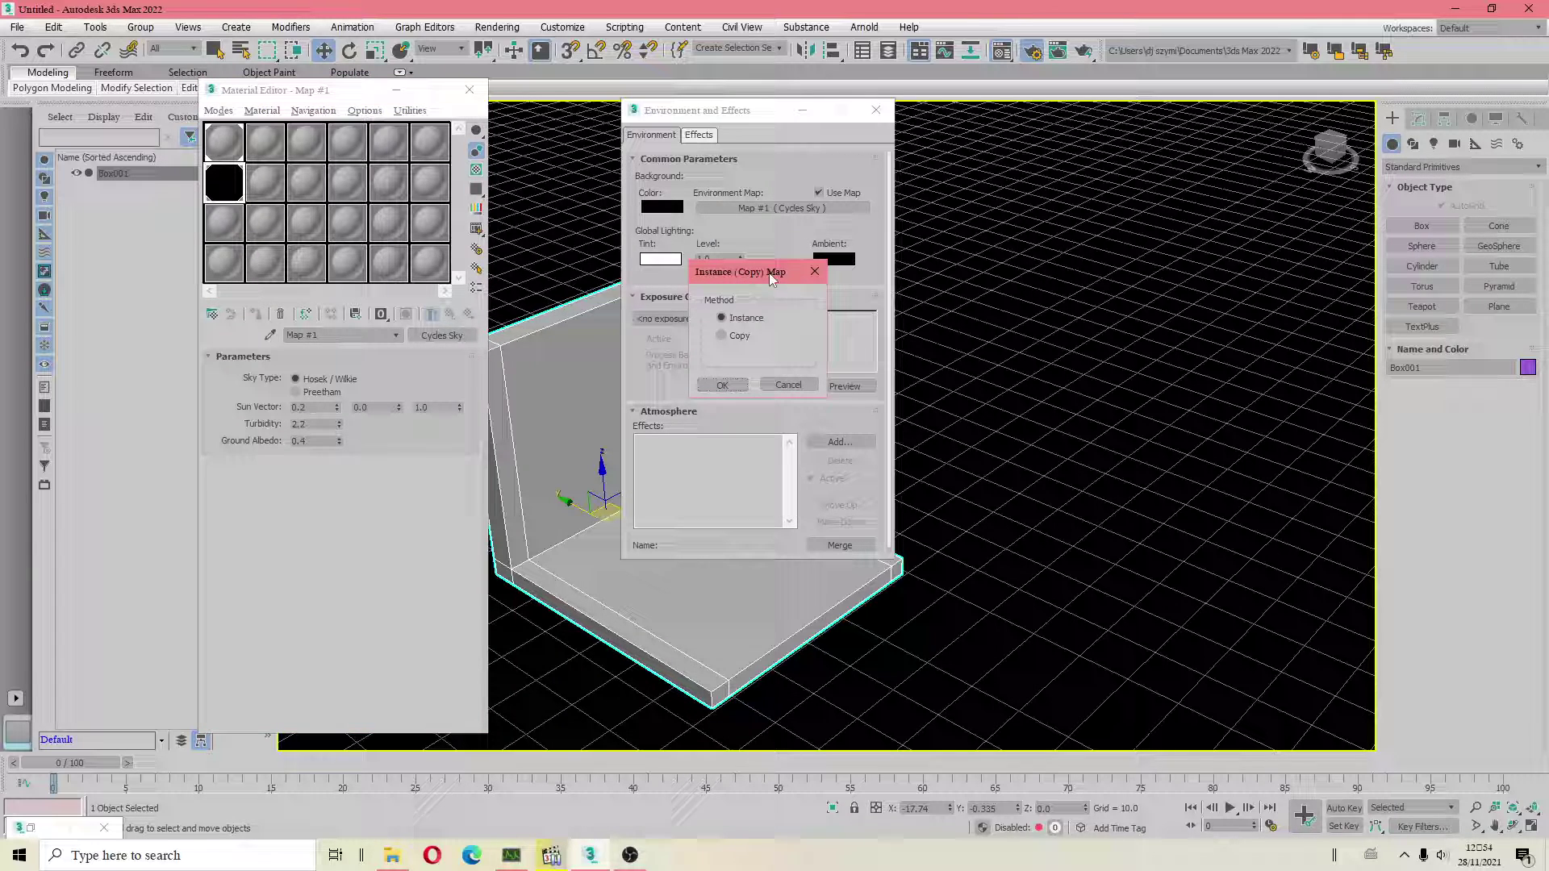
pyautogui.click(725, 384)
pyautogui.click(448, 334)
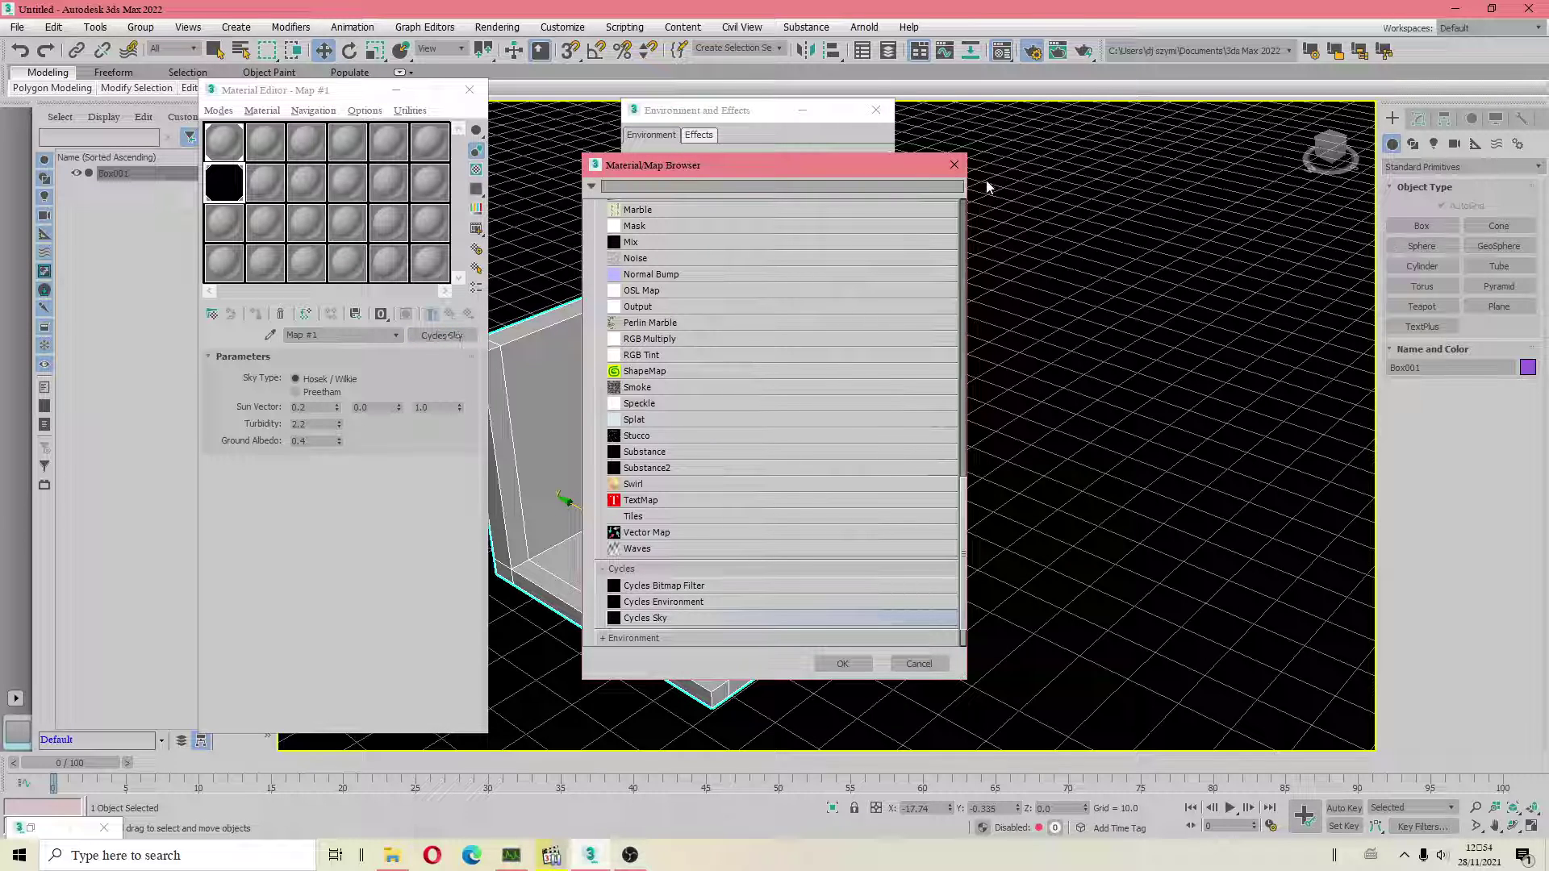
pyautogui.click(954, 165)
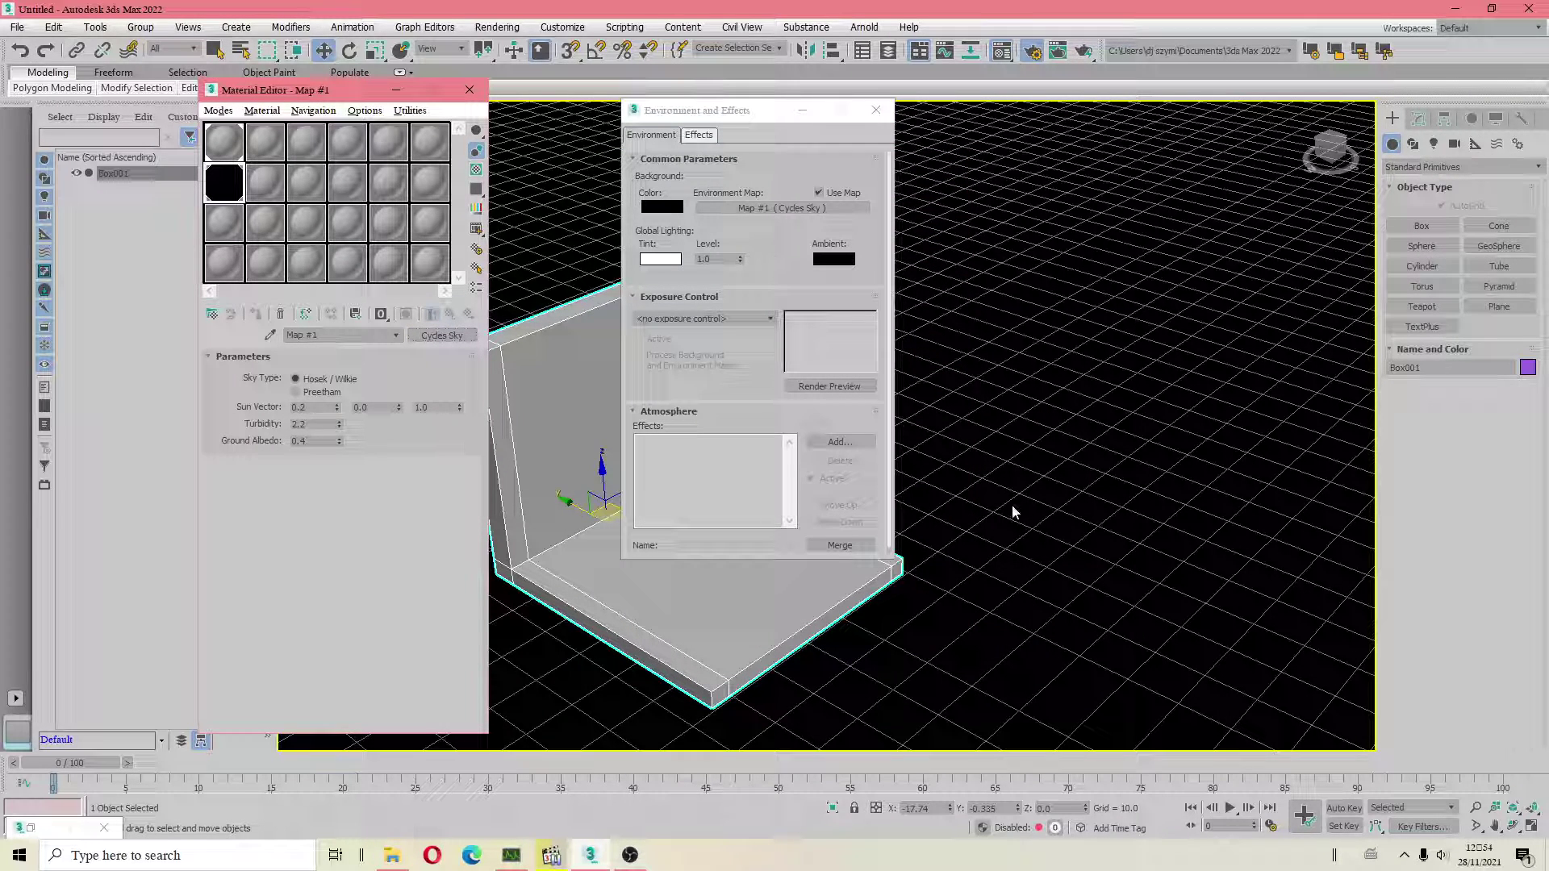
pyautogui.keyDown('alt'); pyautogui.moveTo(1014, 512); pyautogui.dragTo(1043, 469, button='middle'); pyautogui.keyUp('alt')
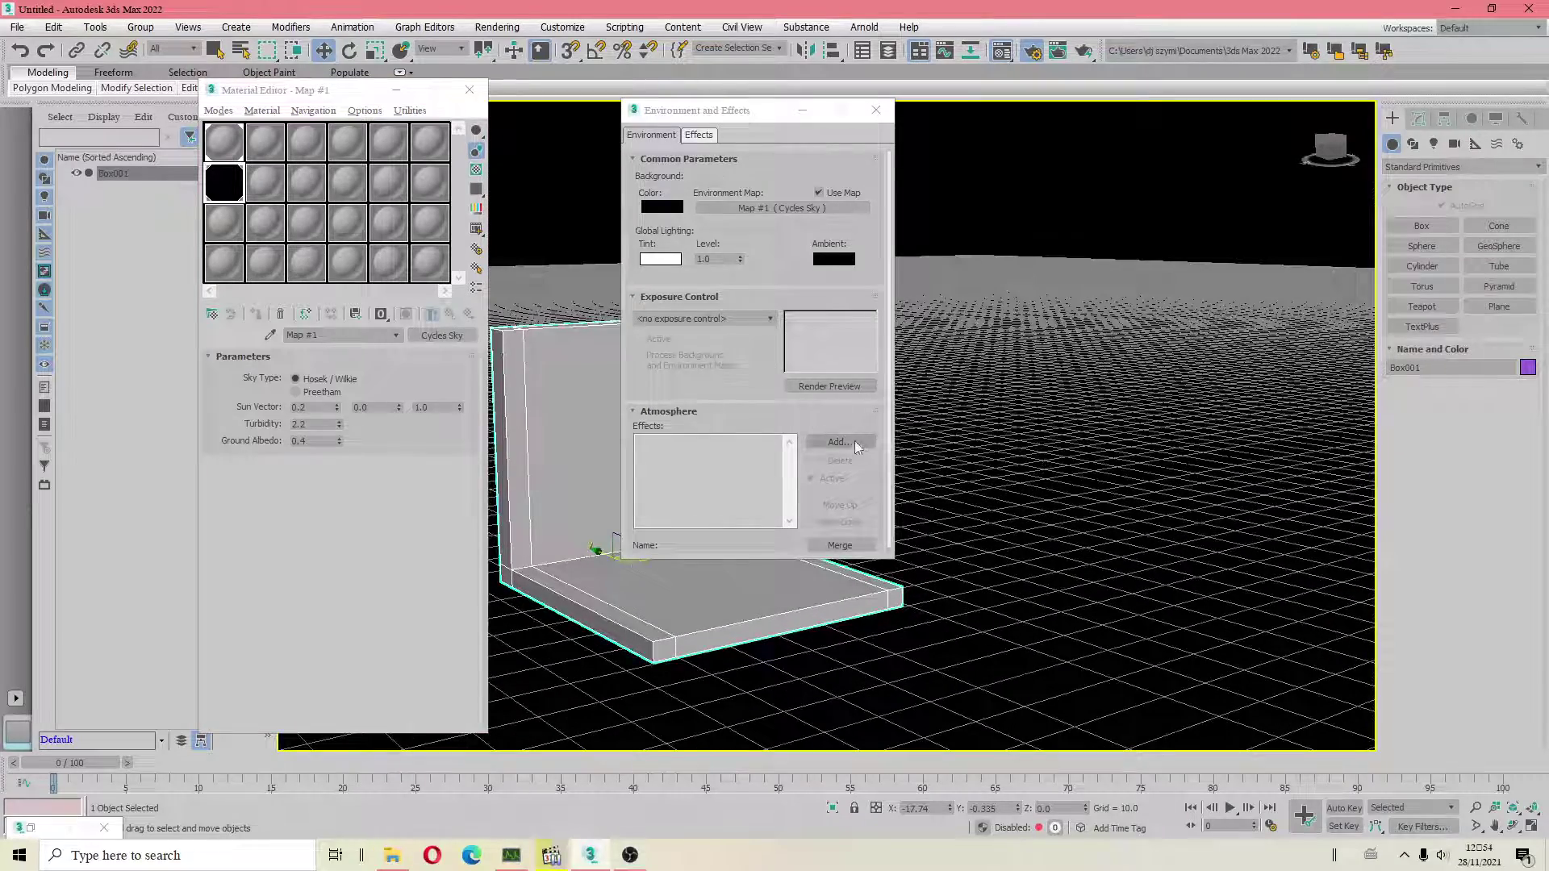
# Step: Switch to Physical Camera Exposure Control at 6.0 EV and set Cycles Sky Sun Vector X to 0.6
pyautogui.click(694, 319)
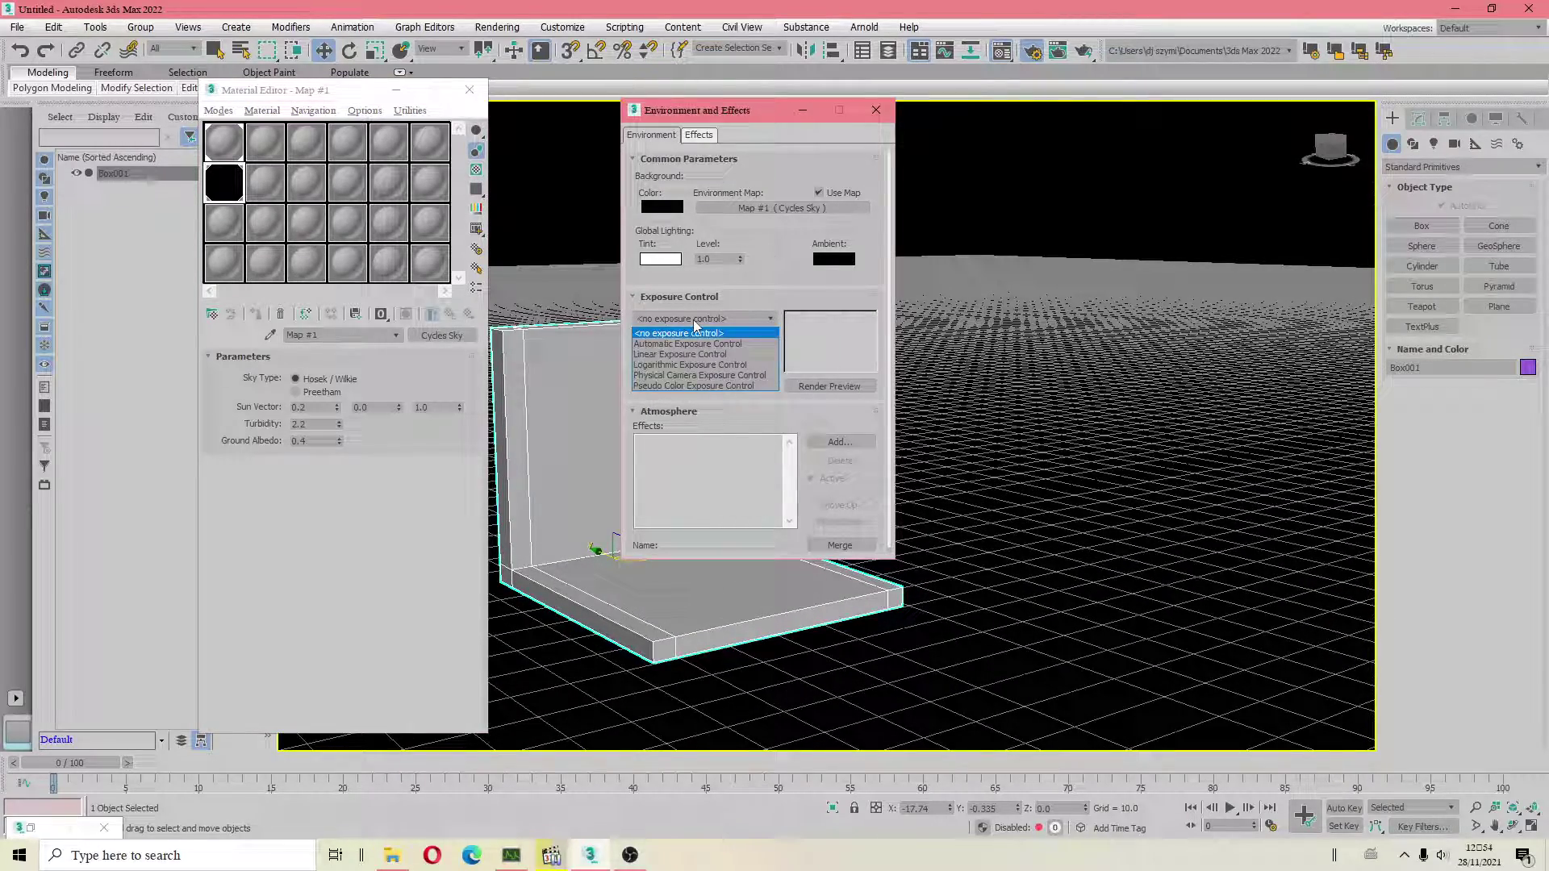
pyautogui.click(686, 373)
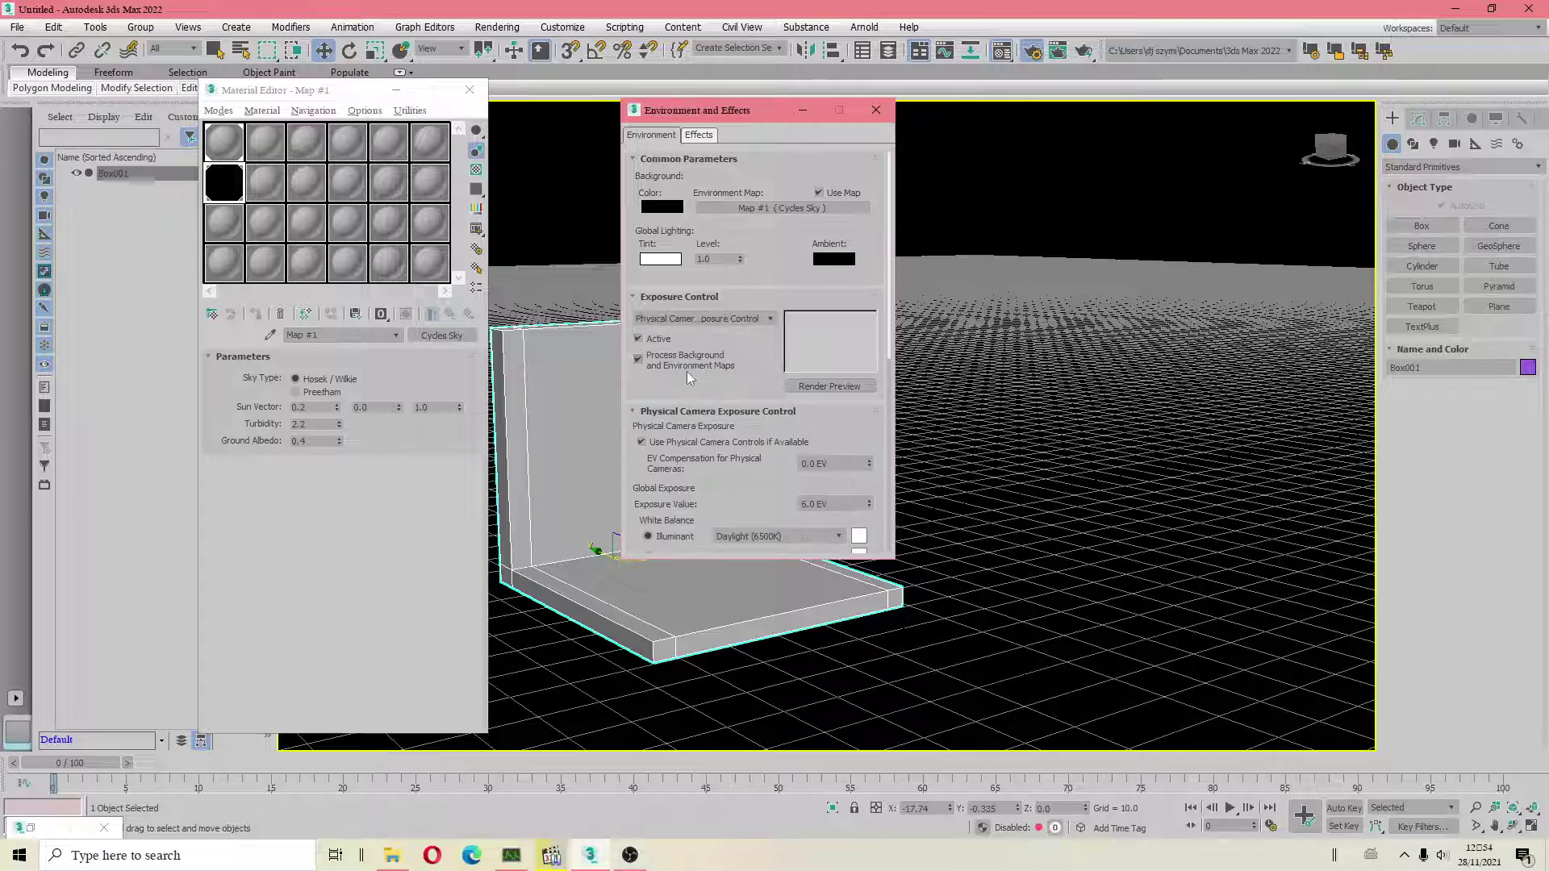
pyautogui.keyDown('alt'); pyautogui.moveTo(1001, 351); pyautogui.dragTo(1051, 419, button='middle'); pyautogui.keyUp('alt')
pyautogui.scroll(5, 1073, 470)
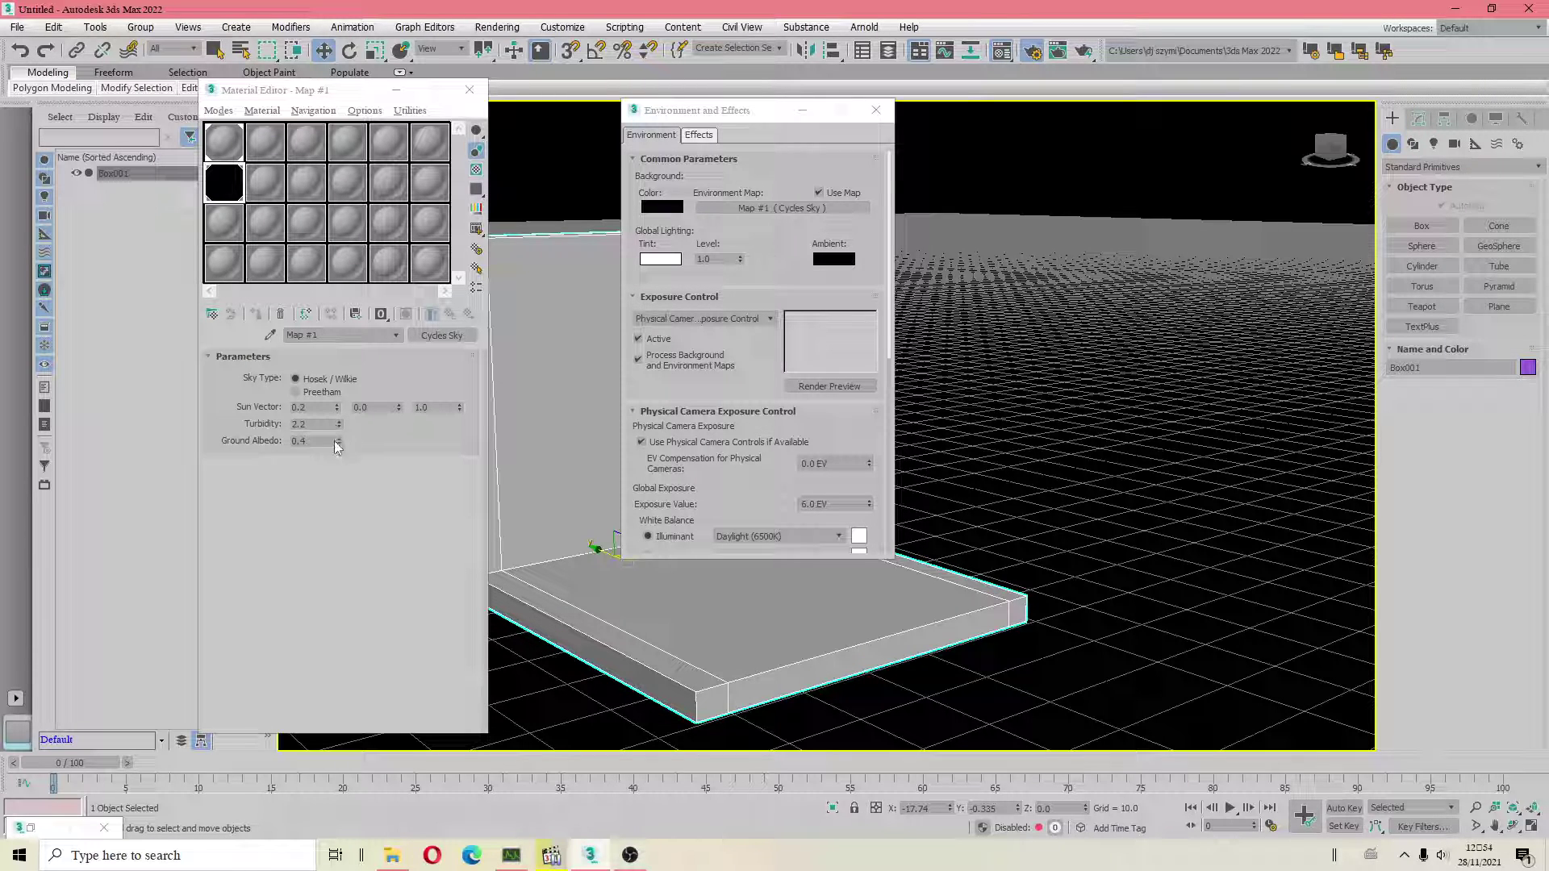
pyautogui.moveTo(338, 408); pyautogui.dragTo(339, 404)
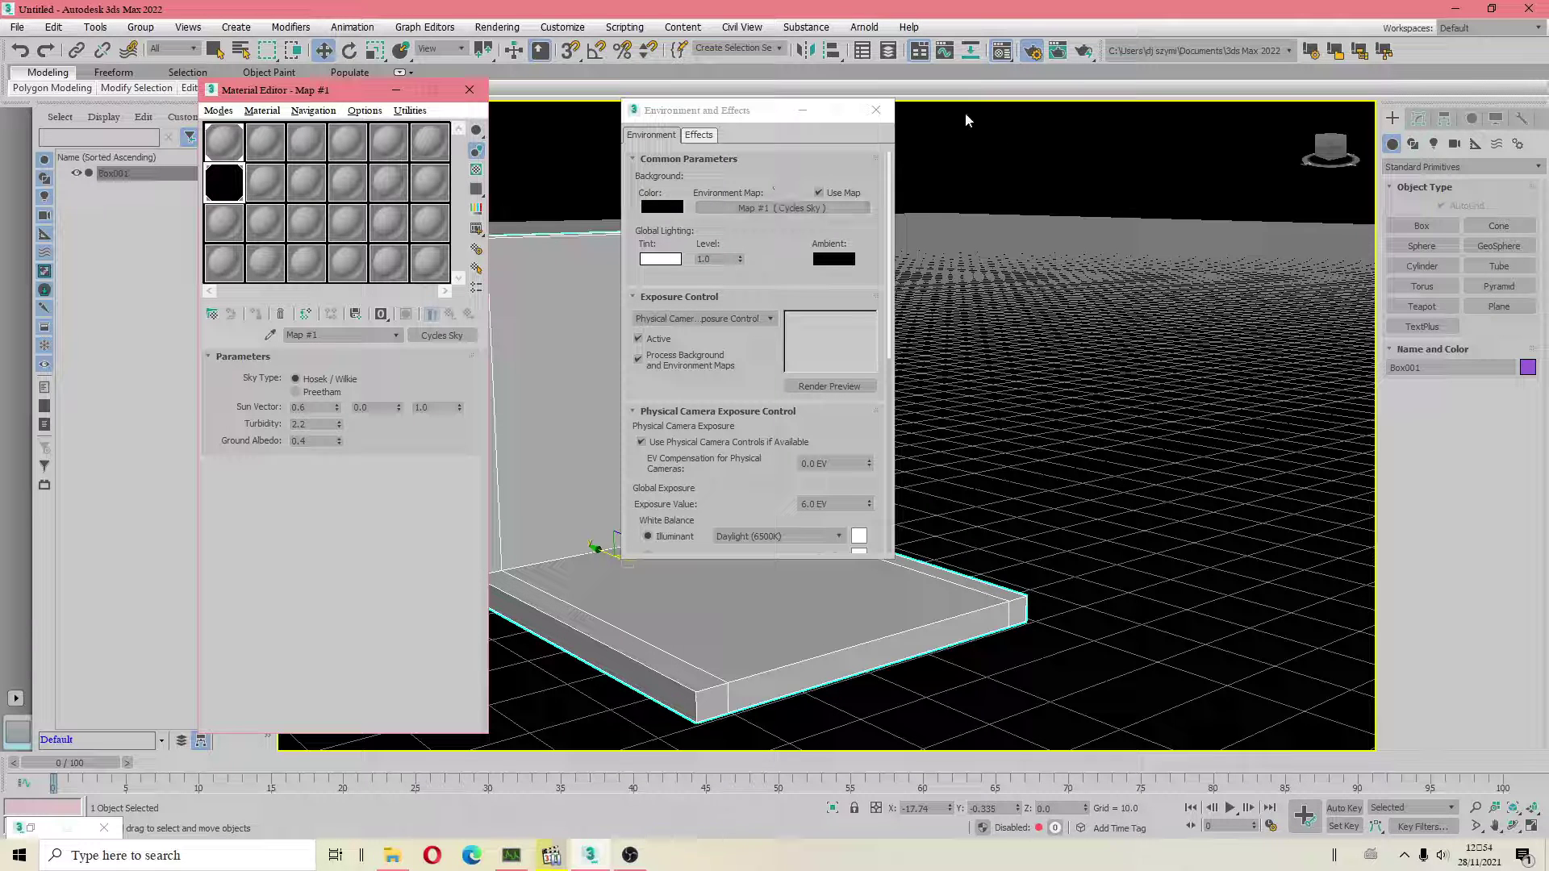
# Step: Swap the Cycles Sky environment map for a Physical Sun & Sky Environment map
pyautogui.click(453, 337)
pyautogui.scroll(-5, 733, 467)
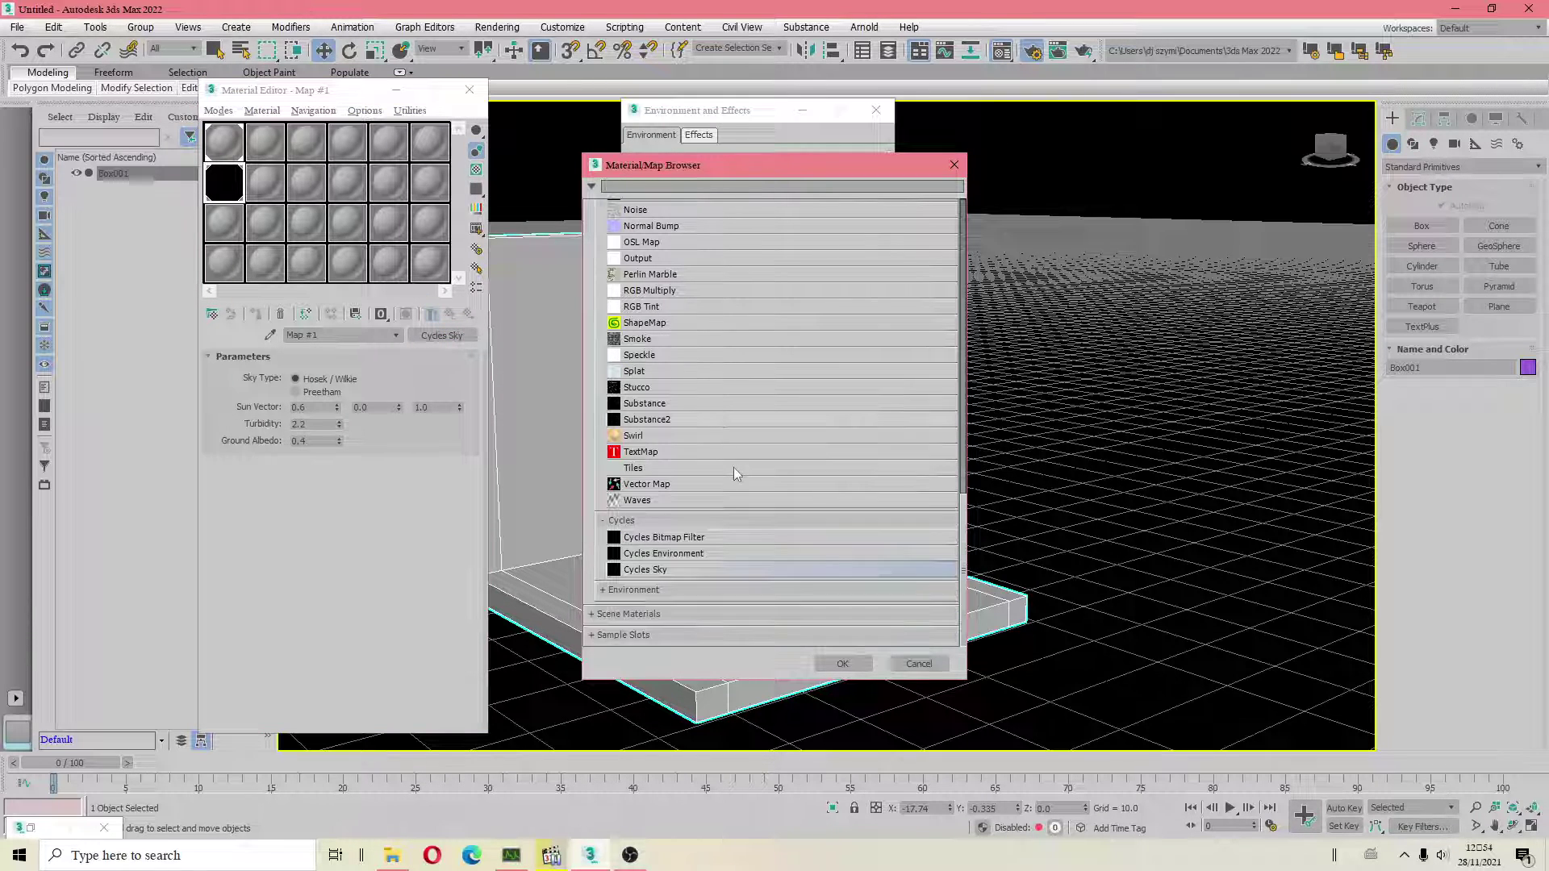
pyautogui.click(647, 591)
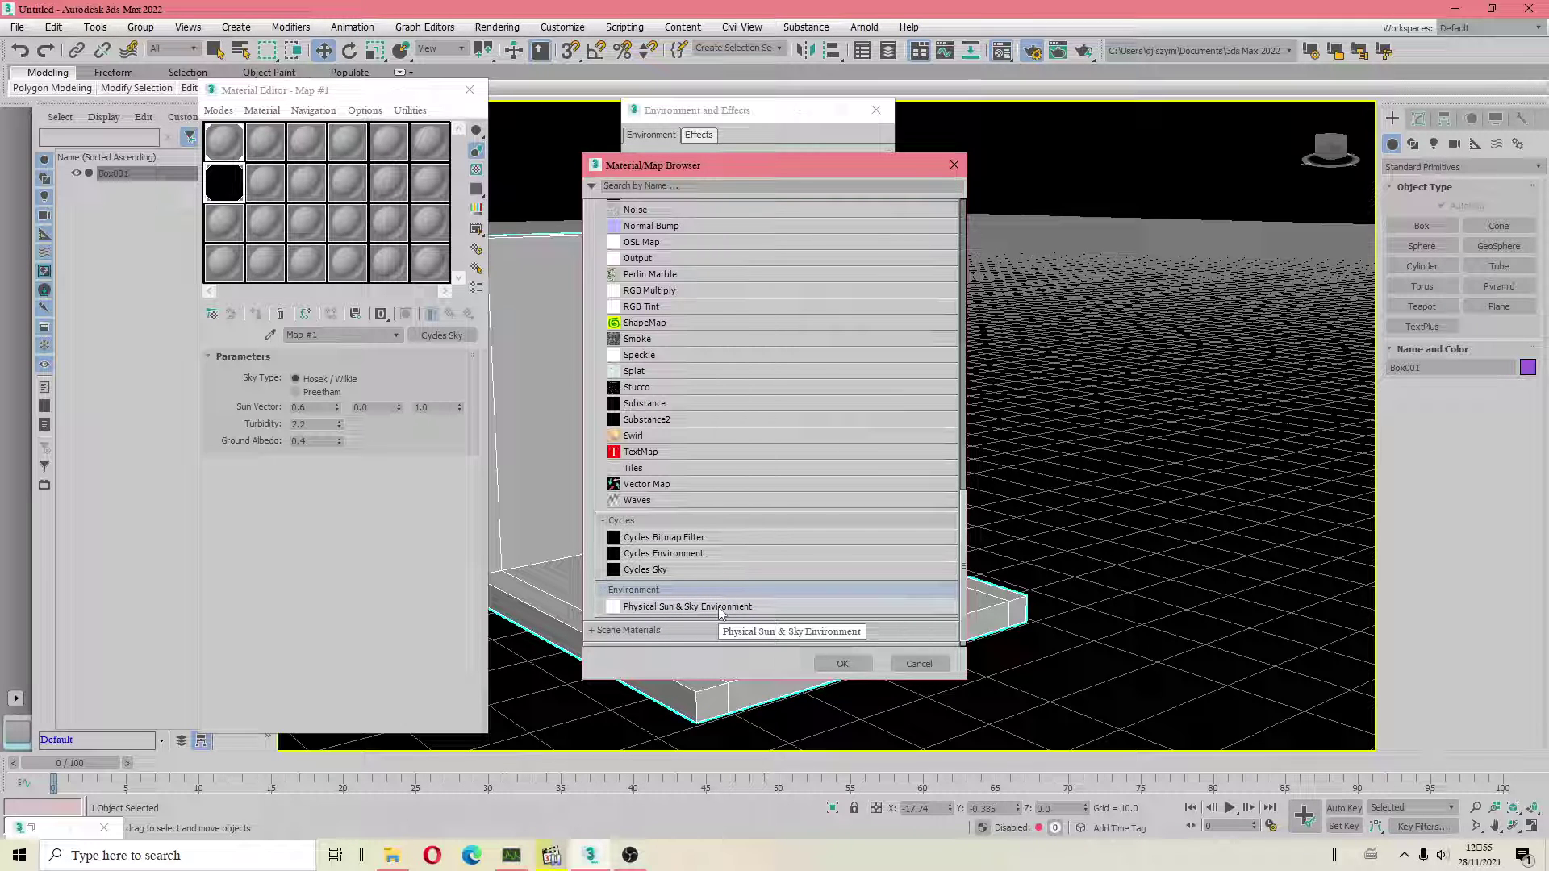
pyautogui.doubleClick(713, 607)
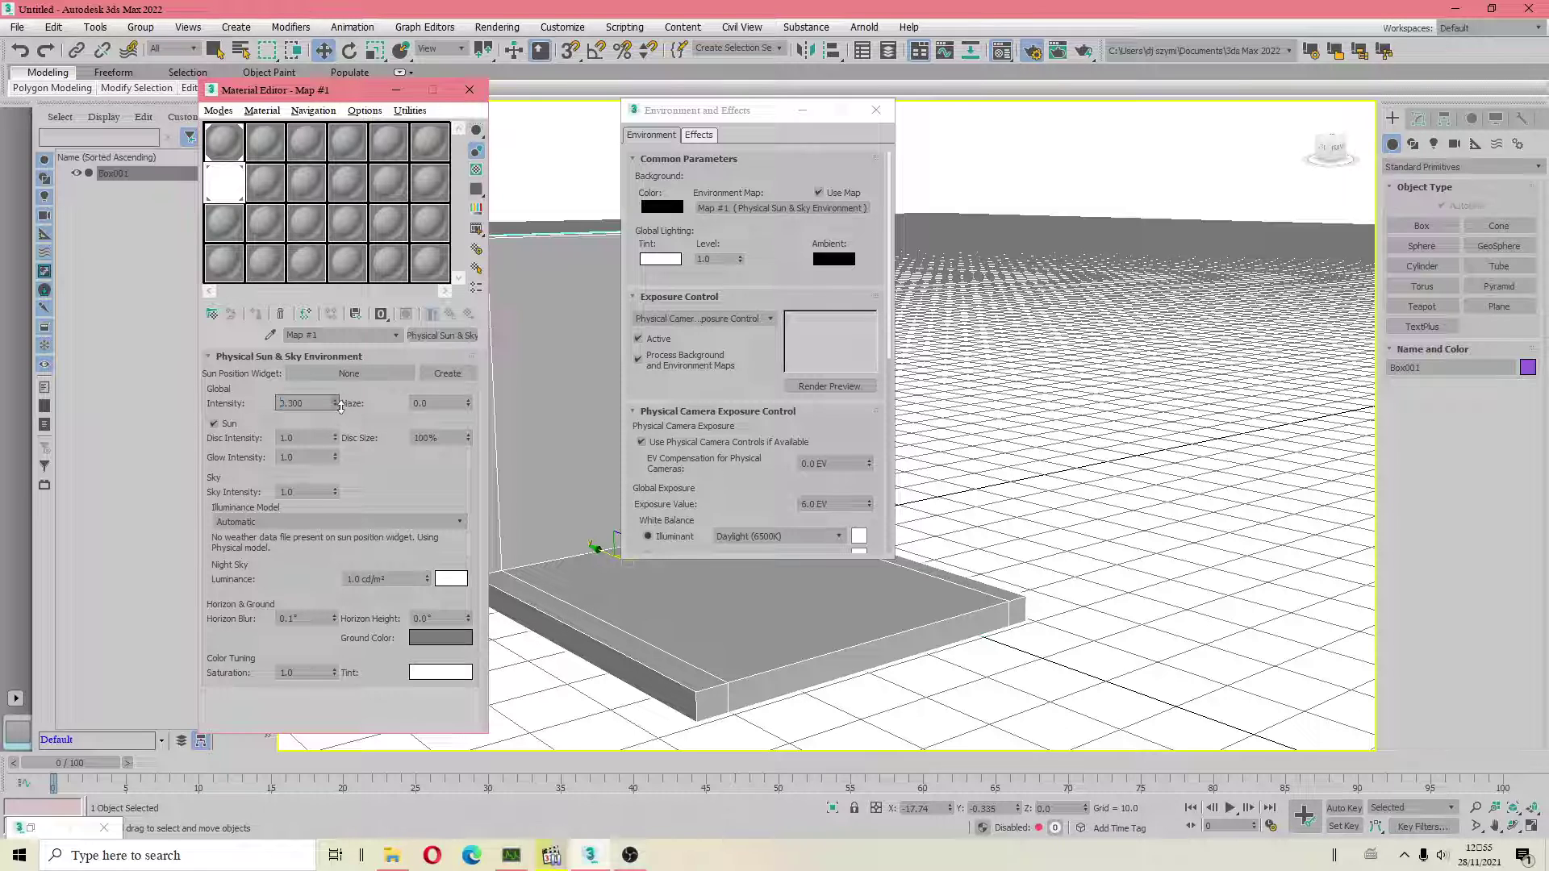
# Step: Set the Physical Sun & Sky global intensity to 0.001
pyautogui.write('0.9')
pyautogui.click(289, 403)
pyautogui.press('Return')
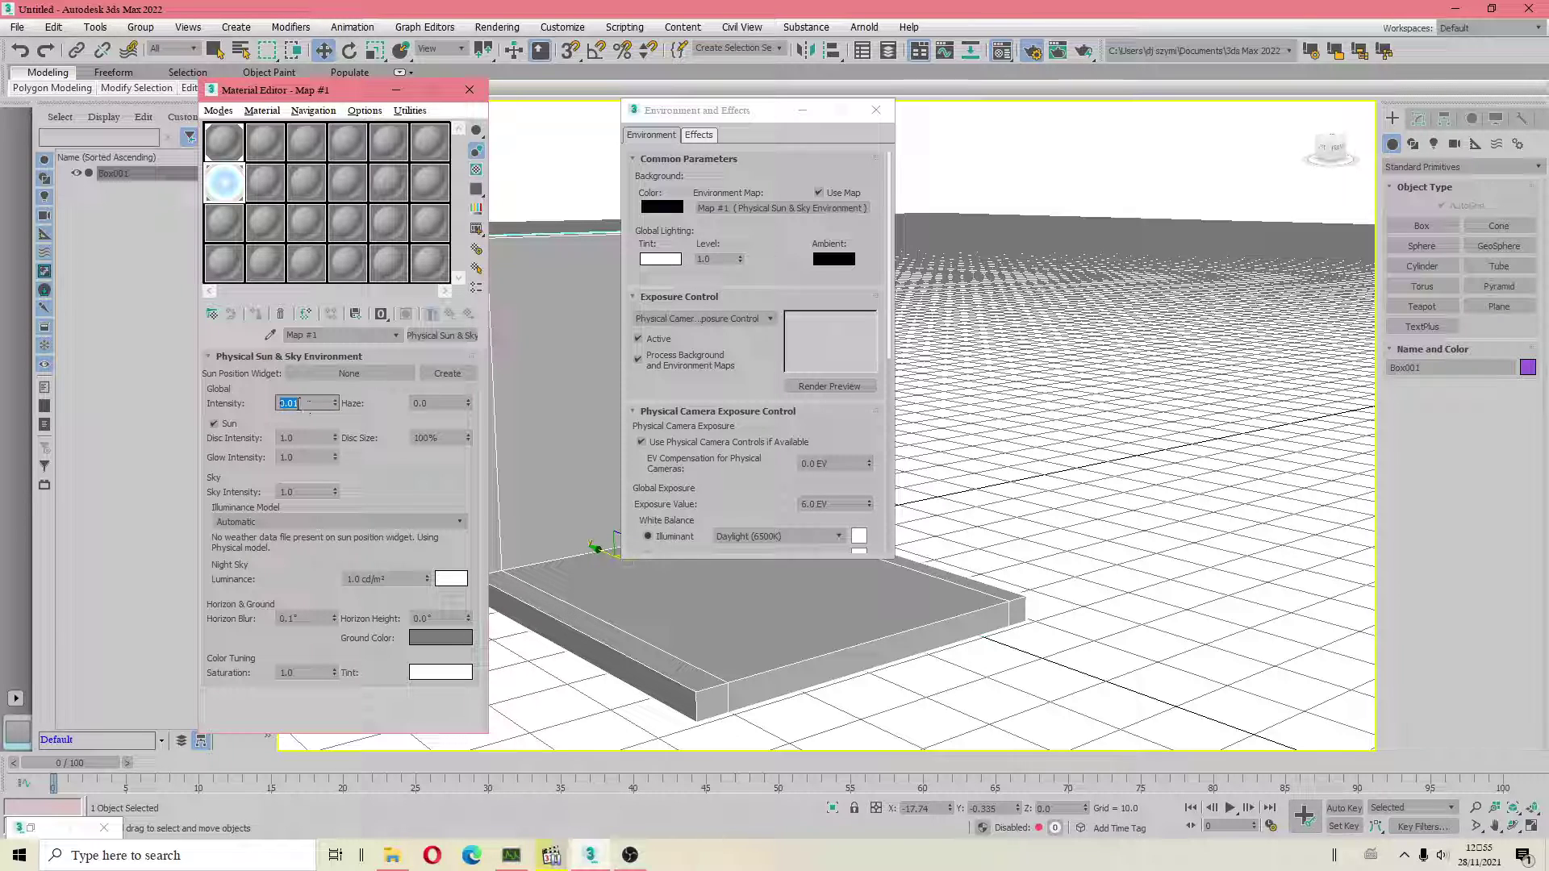
pyautogui.write('0')
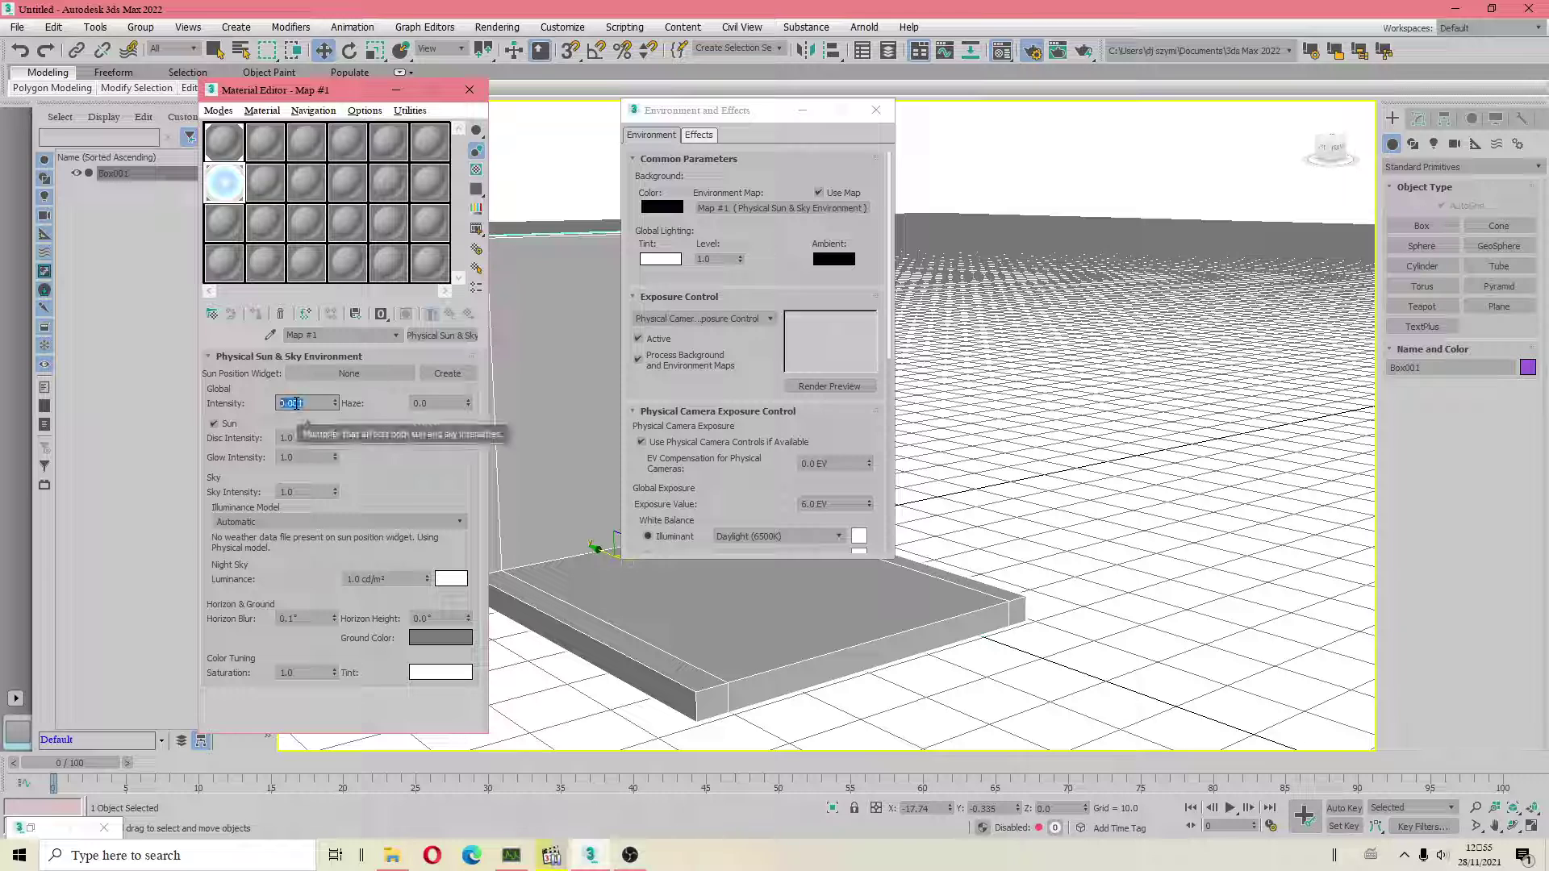
pyautogui.press('Return')
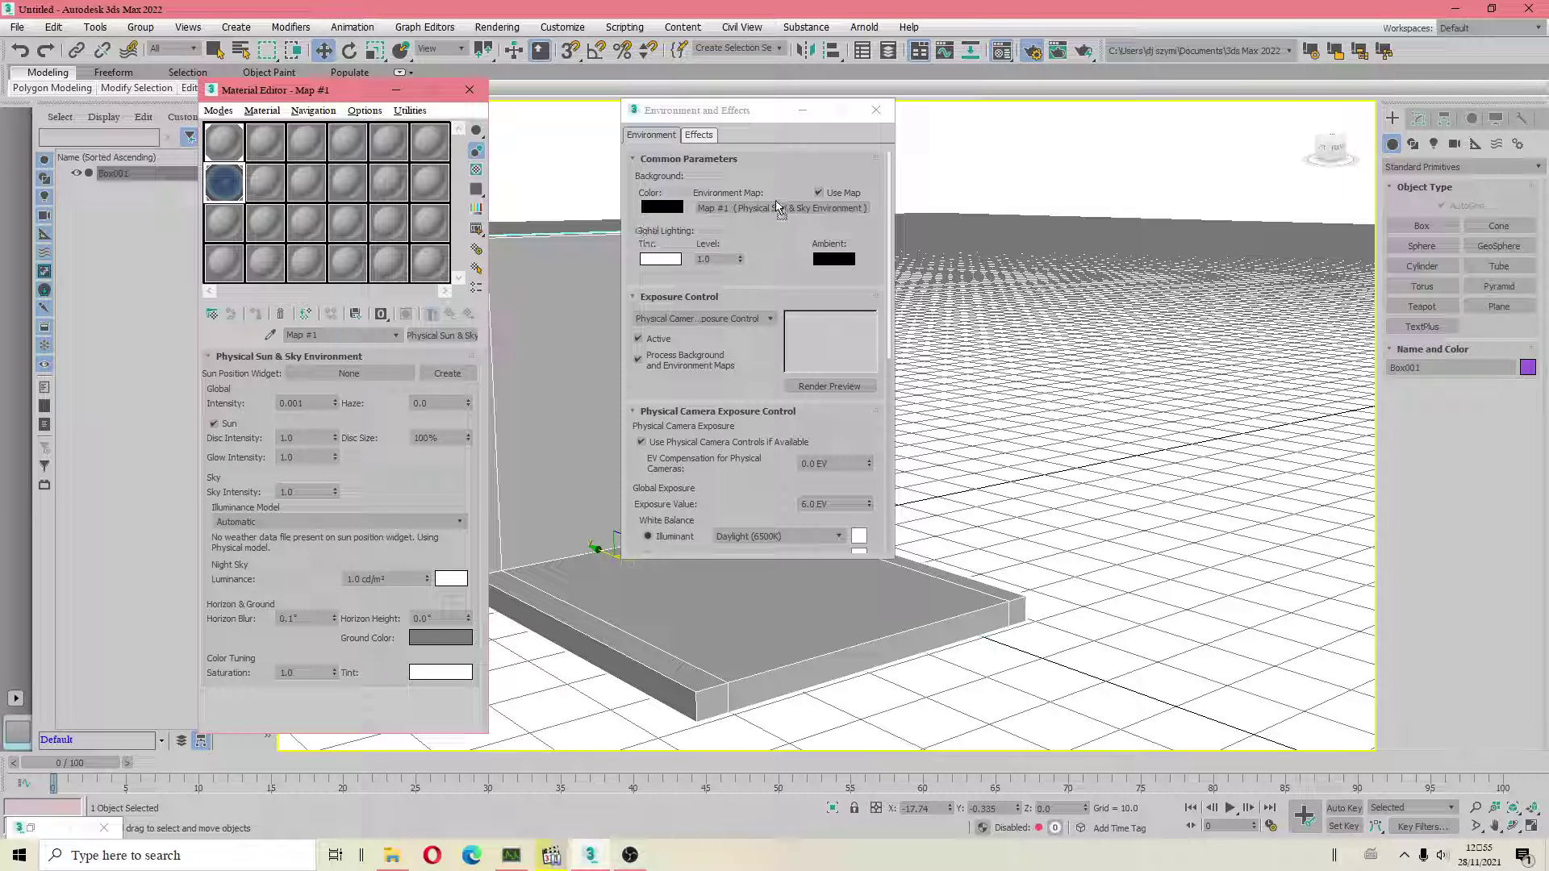
# Step: Close the Material Editor and the Environment and Effects window
pyautogui.rightClick(777, 206)
pyautogui.click(676, 184)
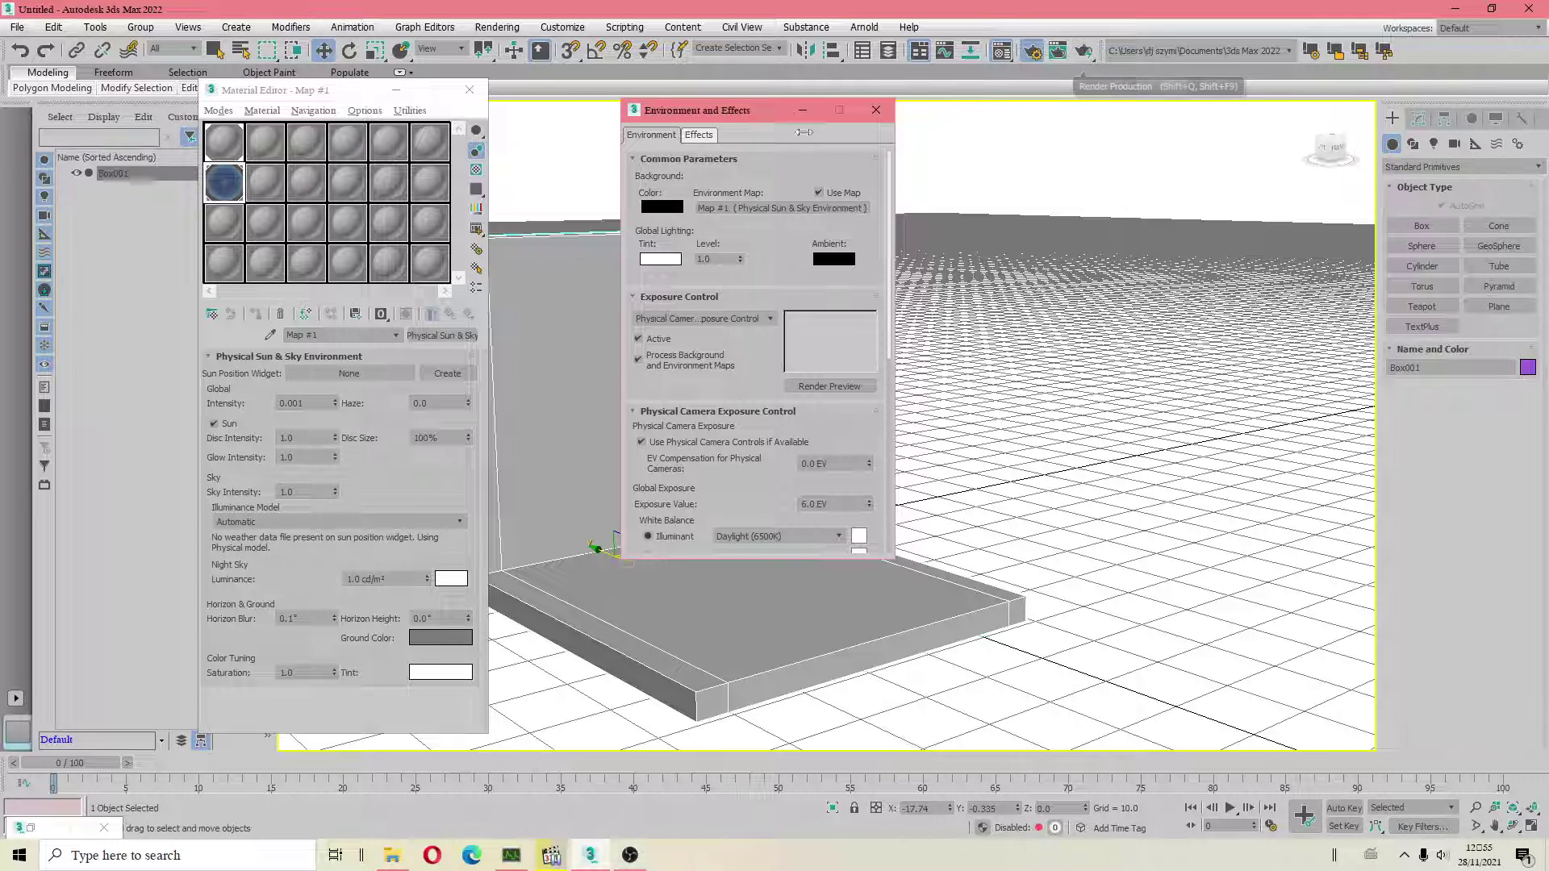
pyautogui.click(1000, 53)
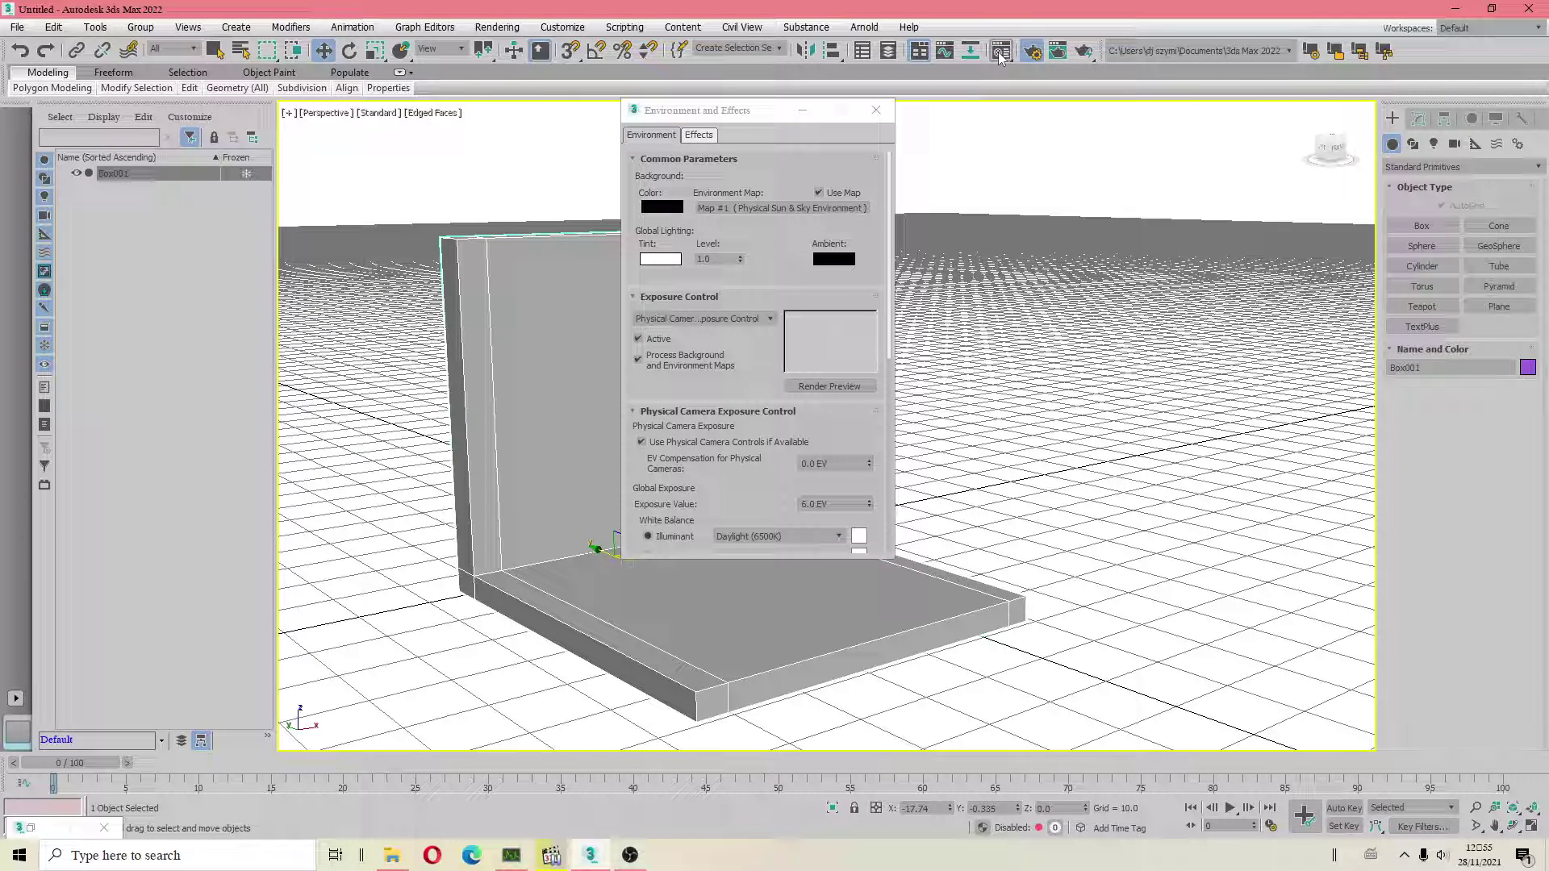
pyautogui.click(1001, 53)
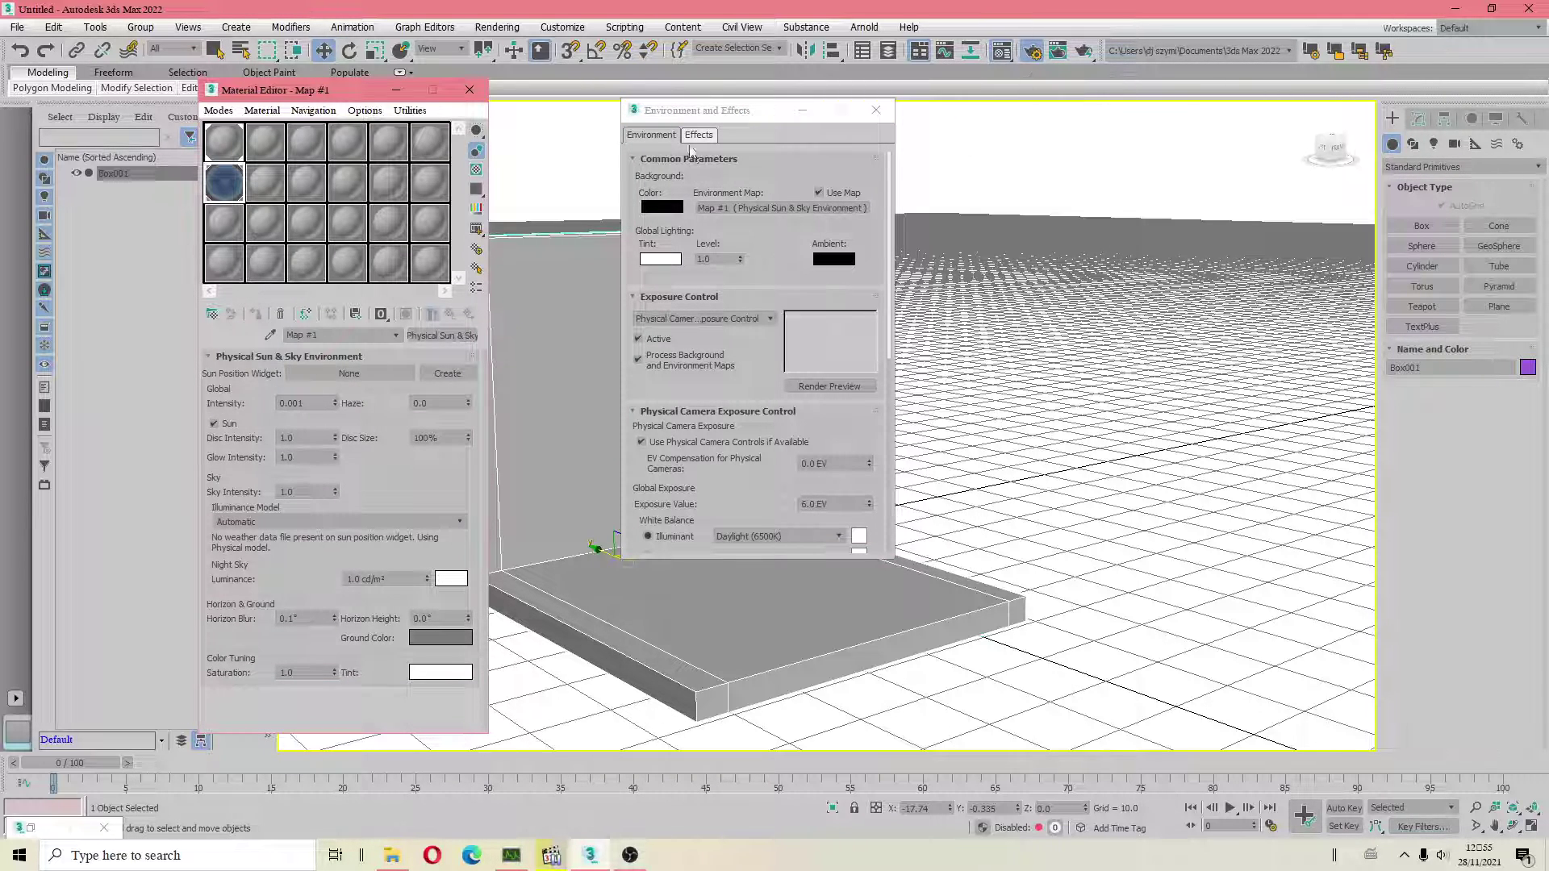
pyautogui.click(876, 110)
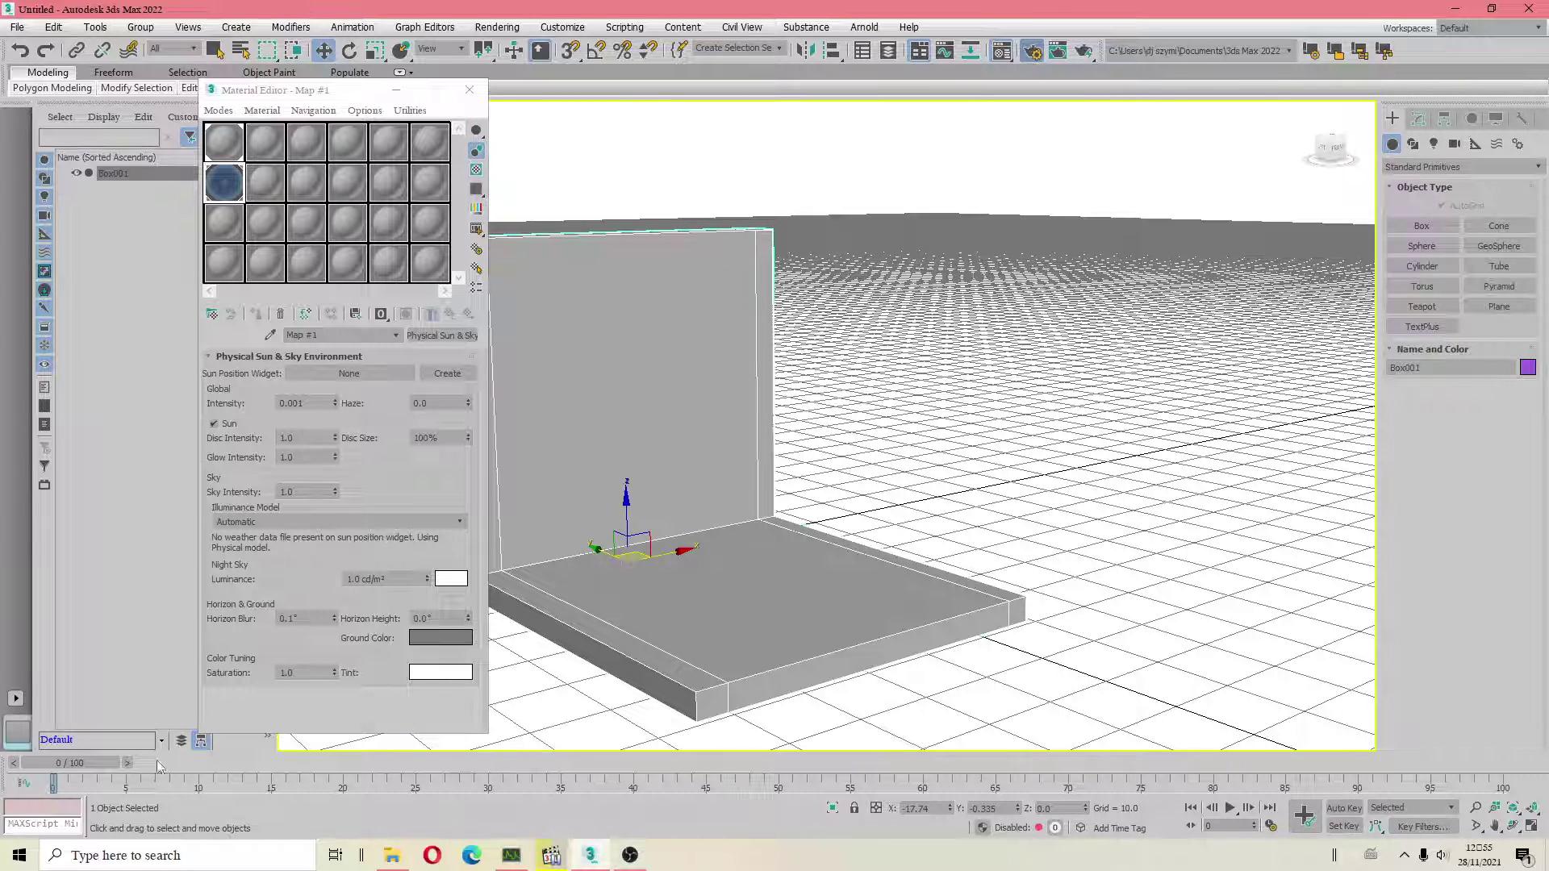
# Step: Set Cycles Sample Count to 400, Progressive Refine off, Adaptive Sampling on
pyautogui.click(1032, 50)
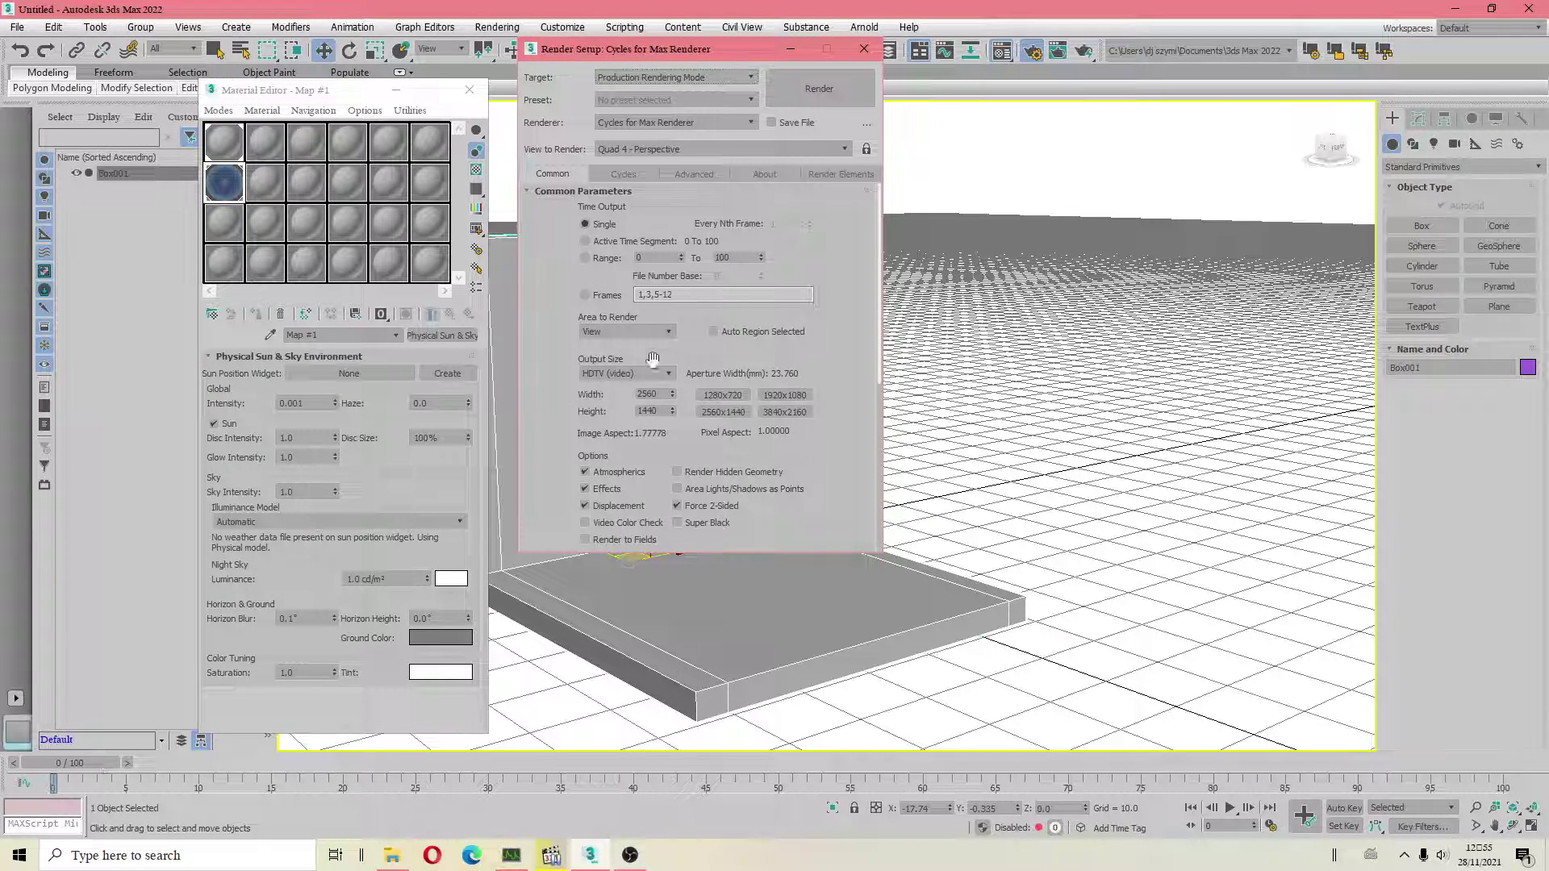
pyautogui.click(693, 173)
pyautogui.click(647, 171)
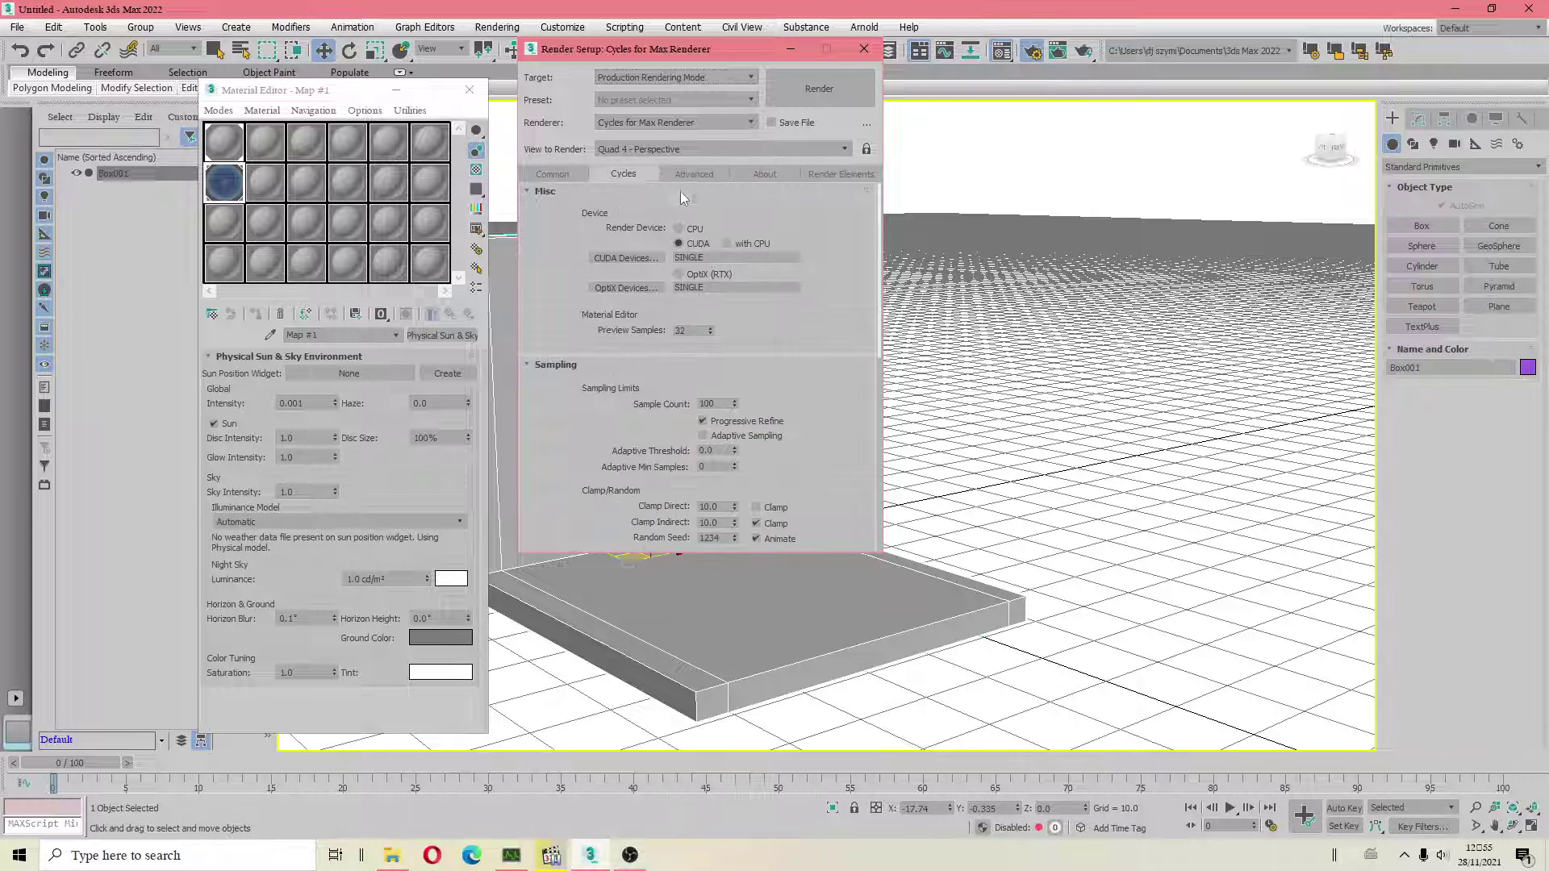
pyautogui.doubleClick(713, 404)
pyautogui.click(702, 420)
pyautogui.click(702, 435)
pyautogui.doubleClick(707, 403)
pyautogui.write('00')
# Step: Move Render Setup aside and orbit the view so the wall faces forward
pyautogui.moveTo(749, 48); pyautogui.dragTo(1120, 109)
pyautogui.scroll(3, 773, 470)
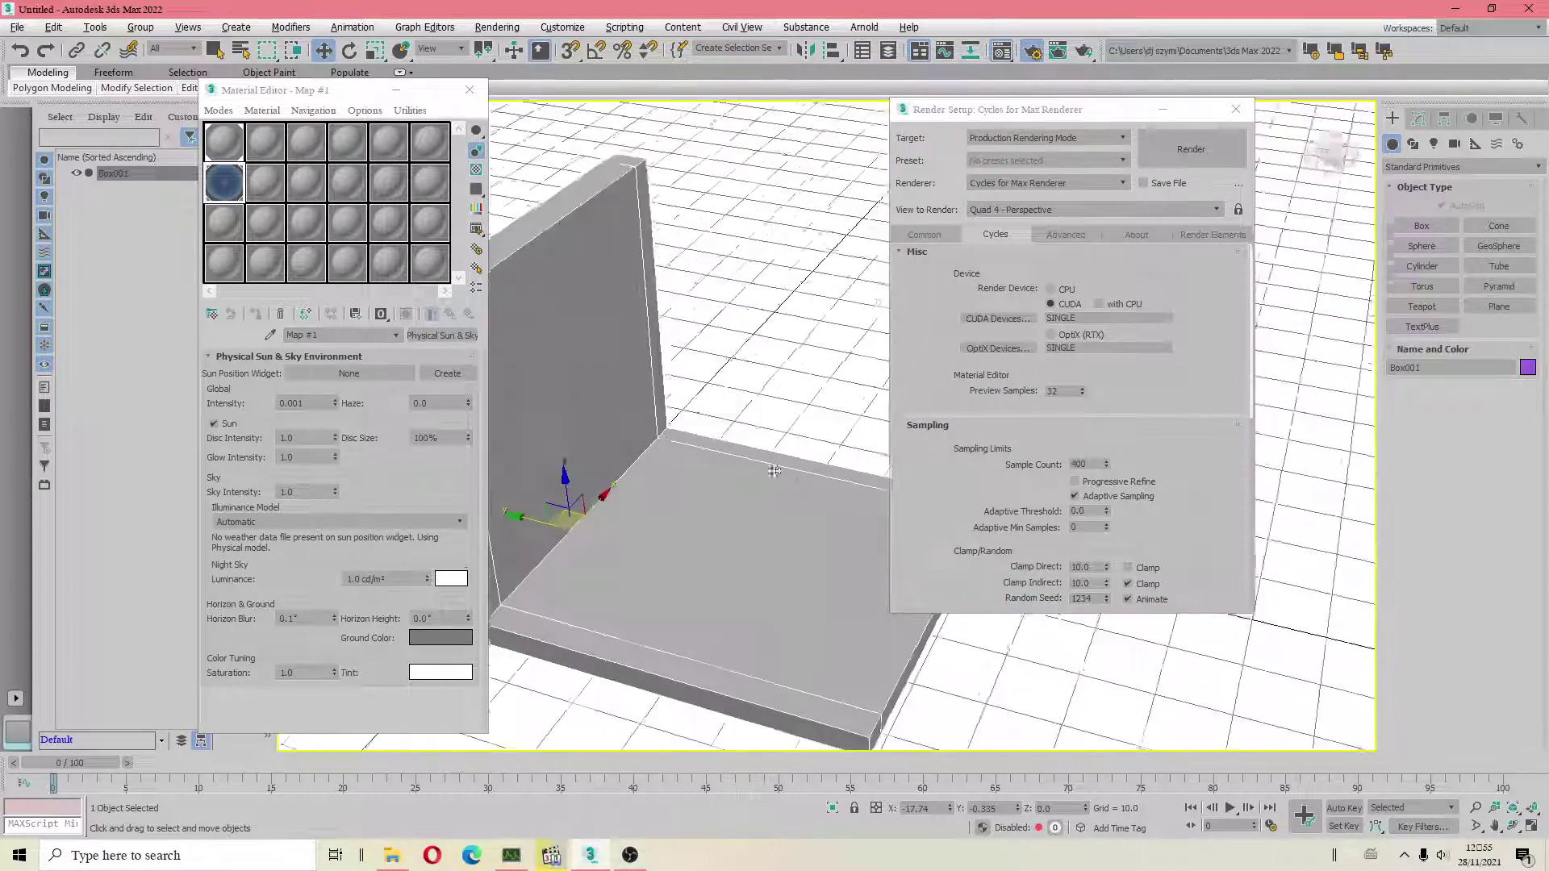
pyautogui.scroll(-3, 773, 471)
pyautogui.keyDown('alt'); pyautogui.moveTo(773, 470); pyautogui.dragTo(710, 476, button='middle'); pyautogui.keyUp('alt')
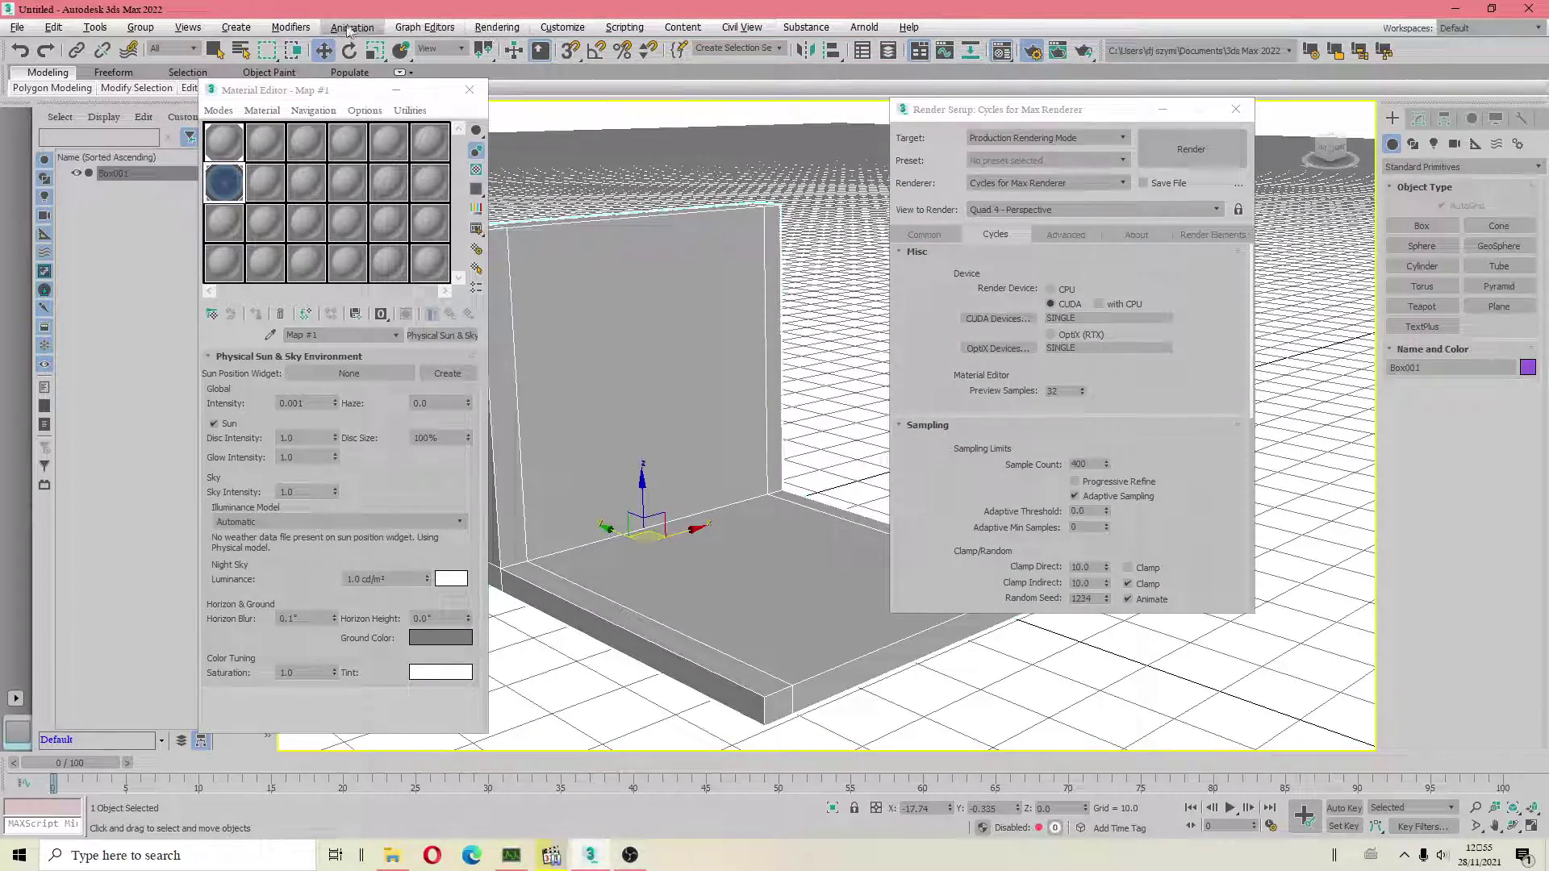
# Step: Save the scene as 'cycles test.max' in D:\3ds max 2022 projects, then close the Material Editor
pyautogui.click(17, 27)
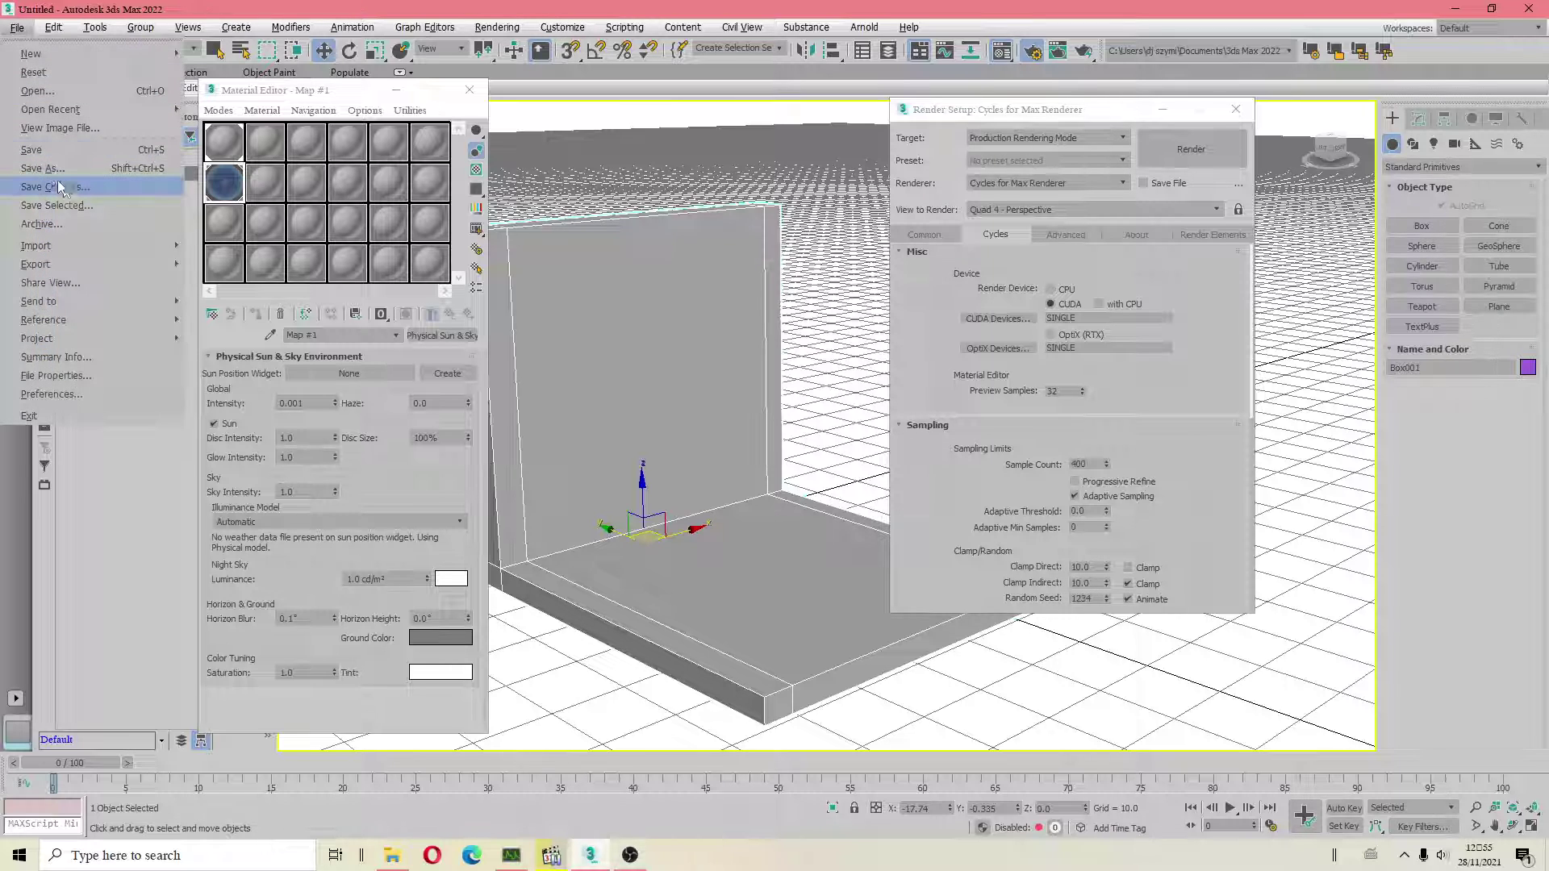
pyautogui.click(45, 168)
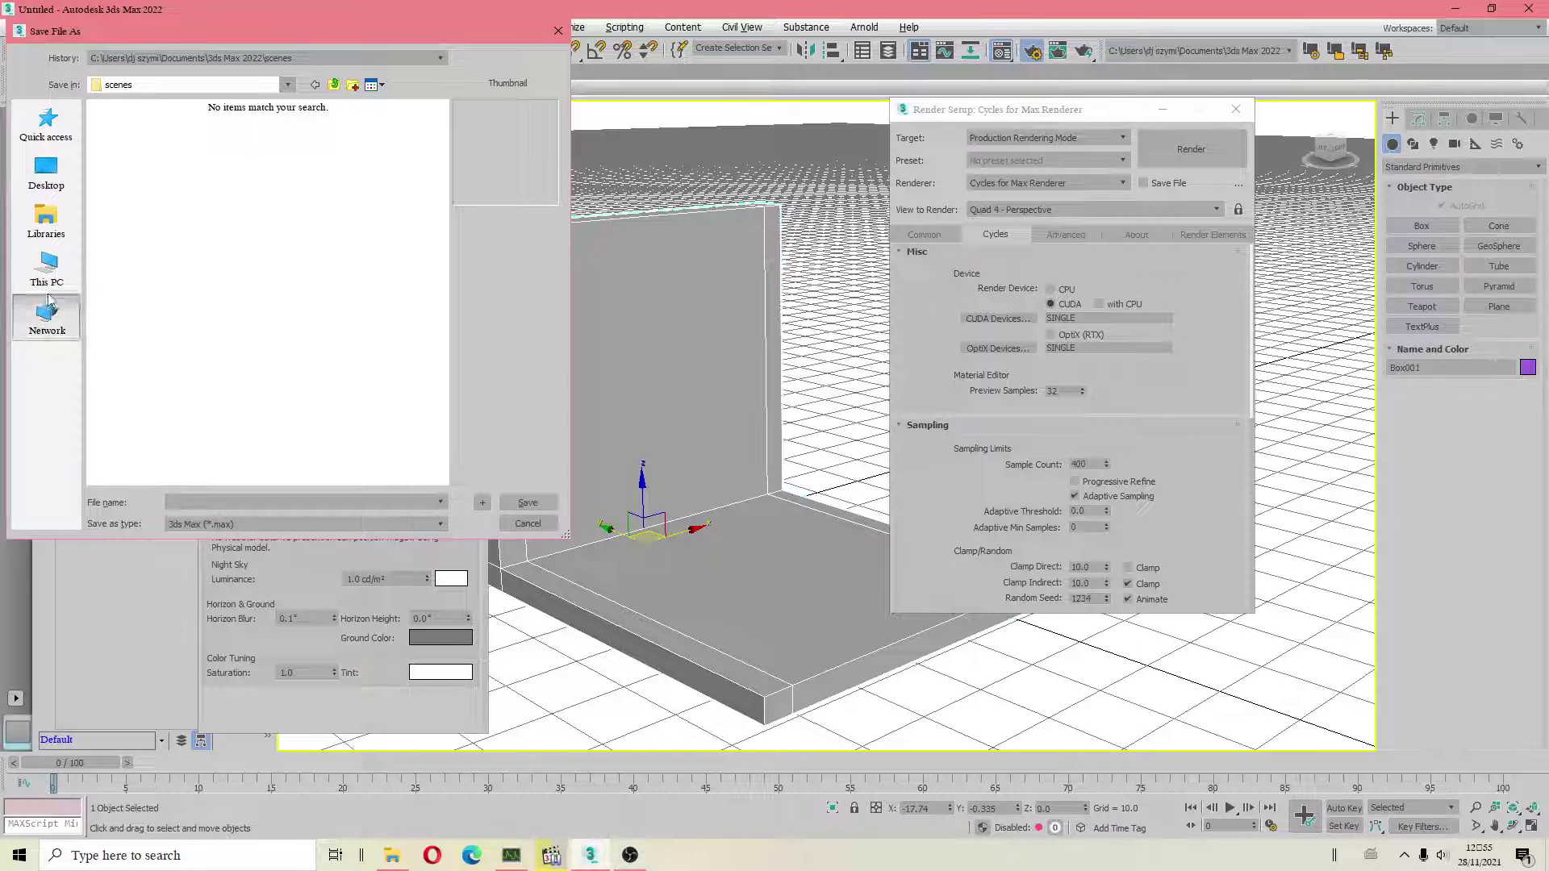
pyautogui.click(47, 271)
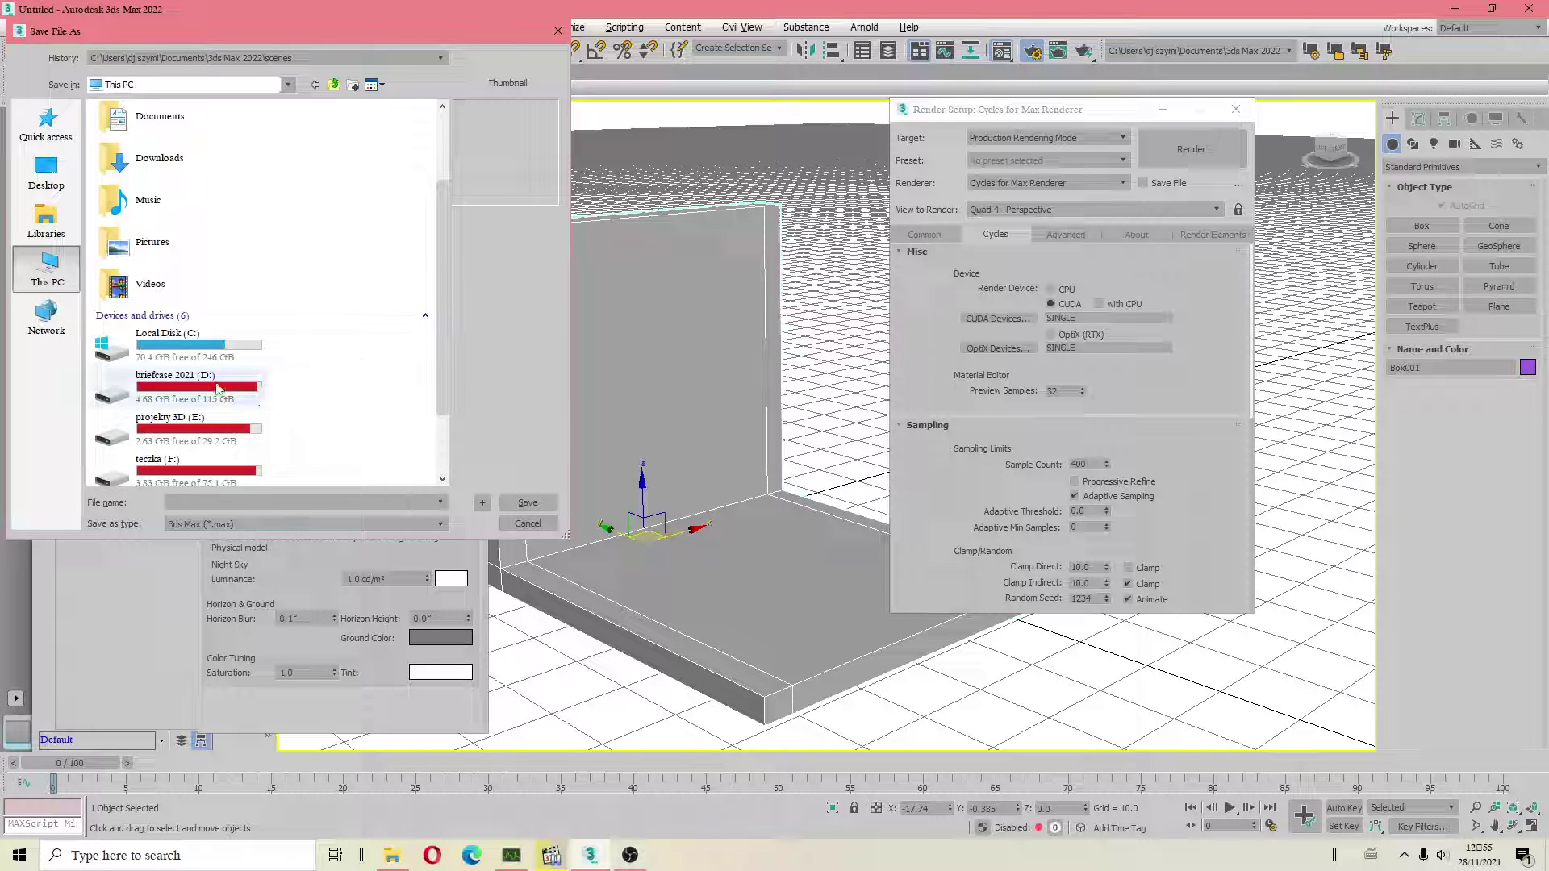
pyautogui.doubleClick(186, 391)
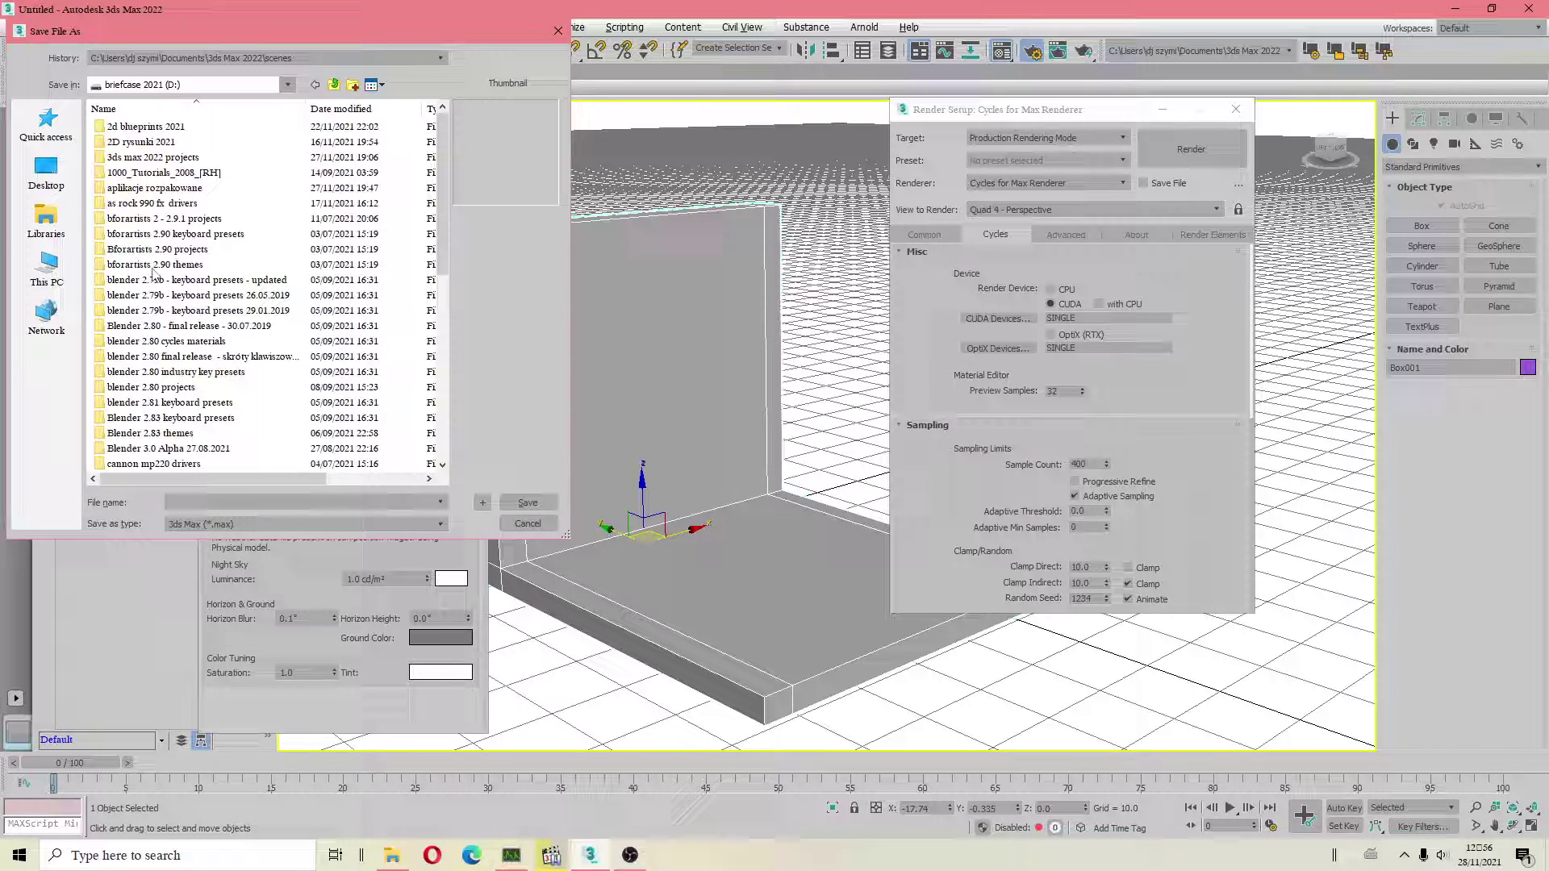
pyautogui.doubleClick(153, 157)
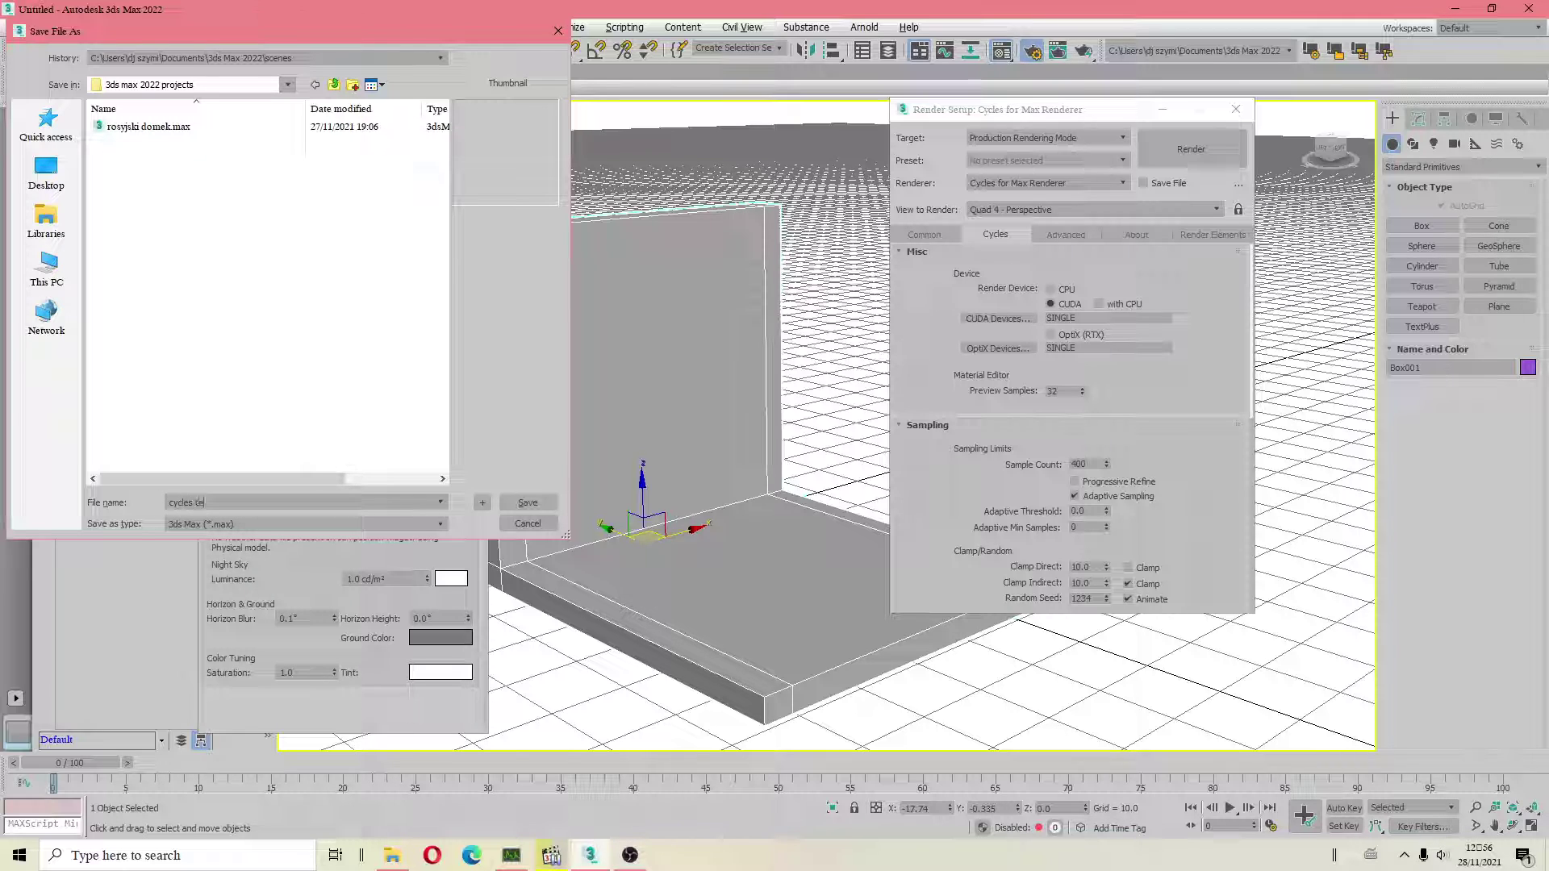
pyautogui.click(528, 502)
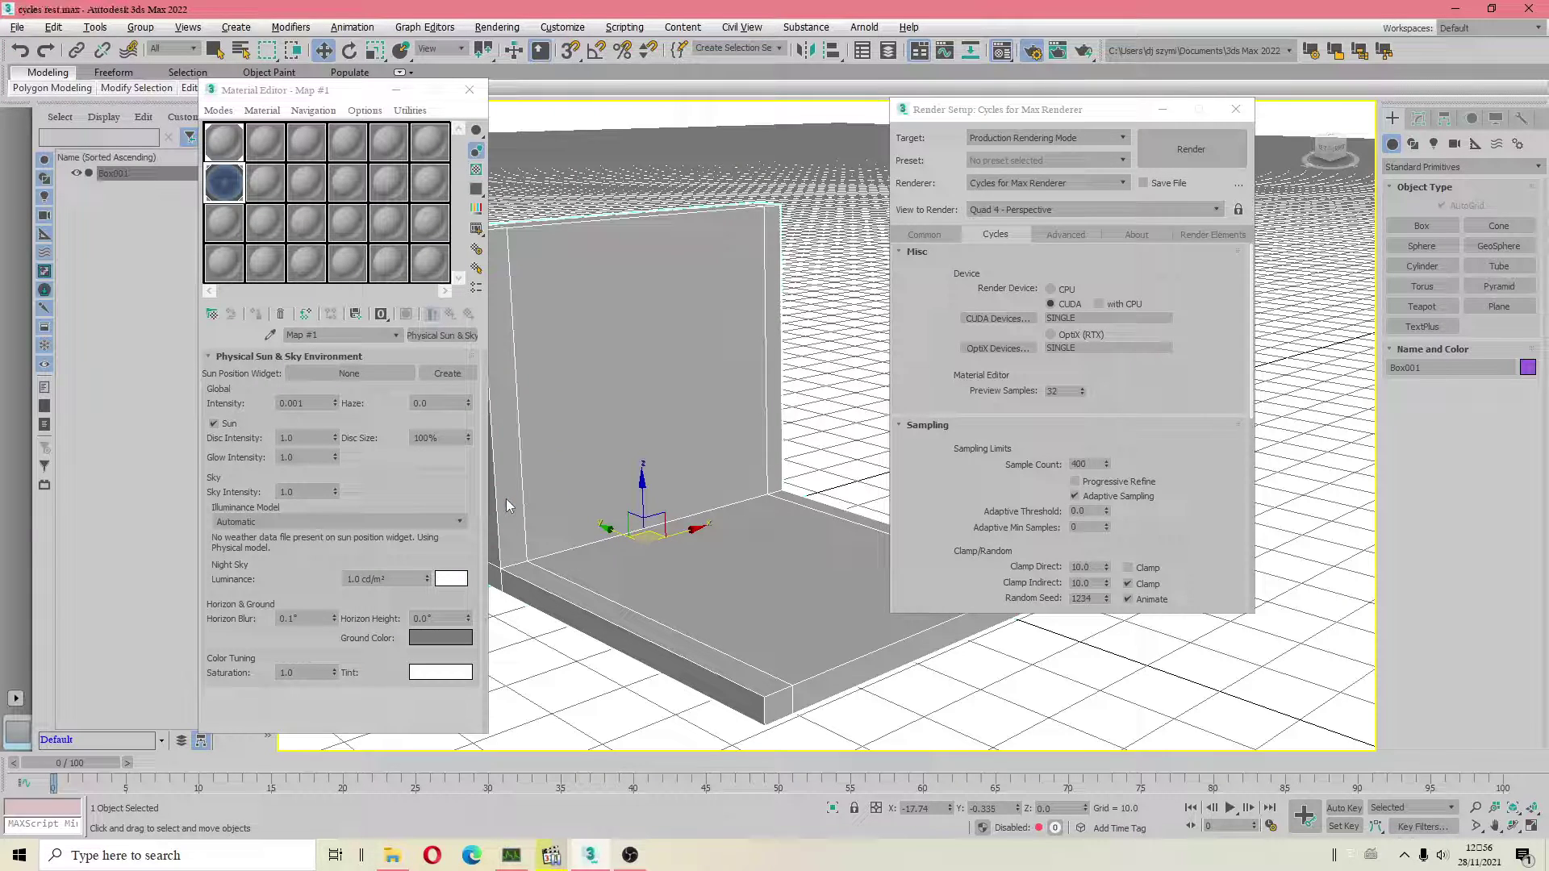
pyautogui.click(470, 90)
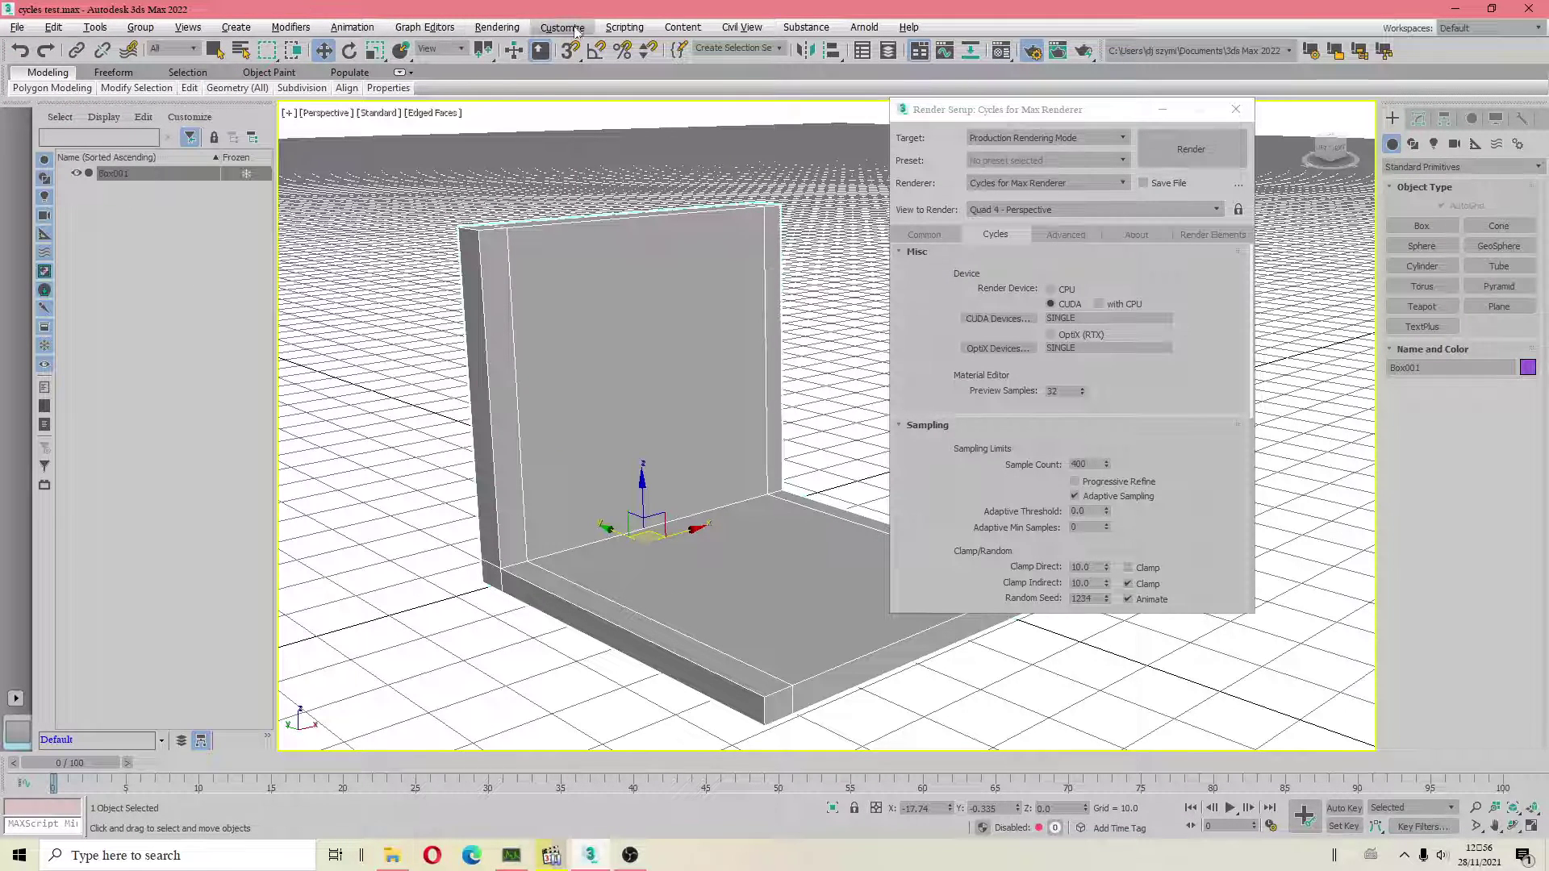
# Step: Create an Omni light and raise it near the top of the wall
pyautogui.click(236, 28)
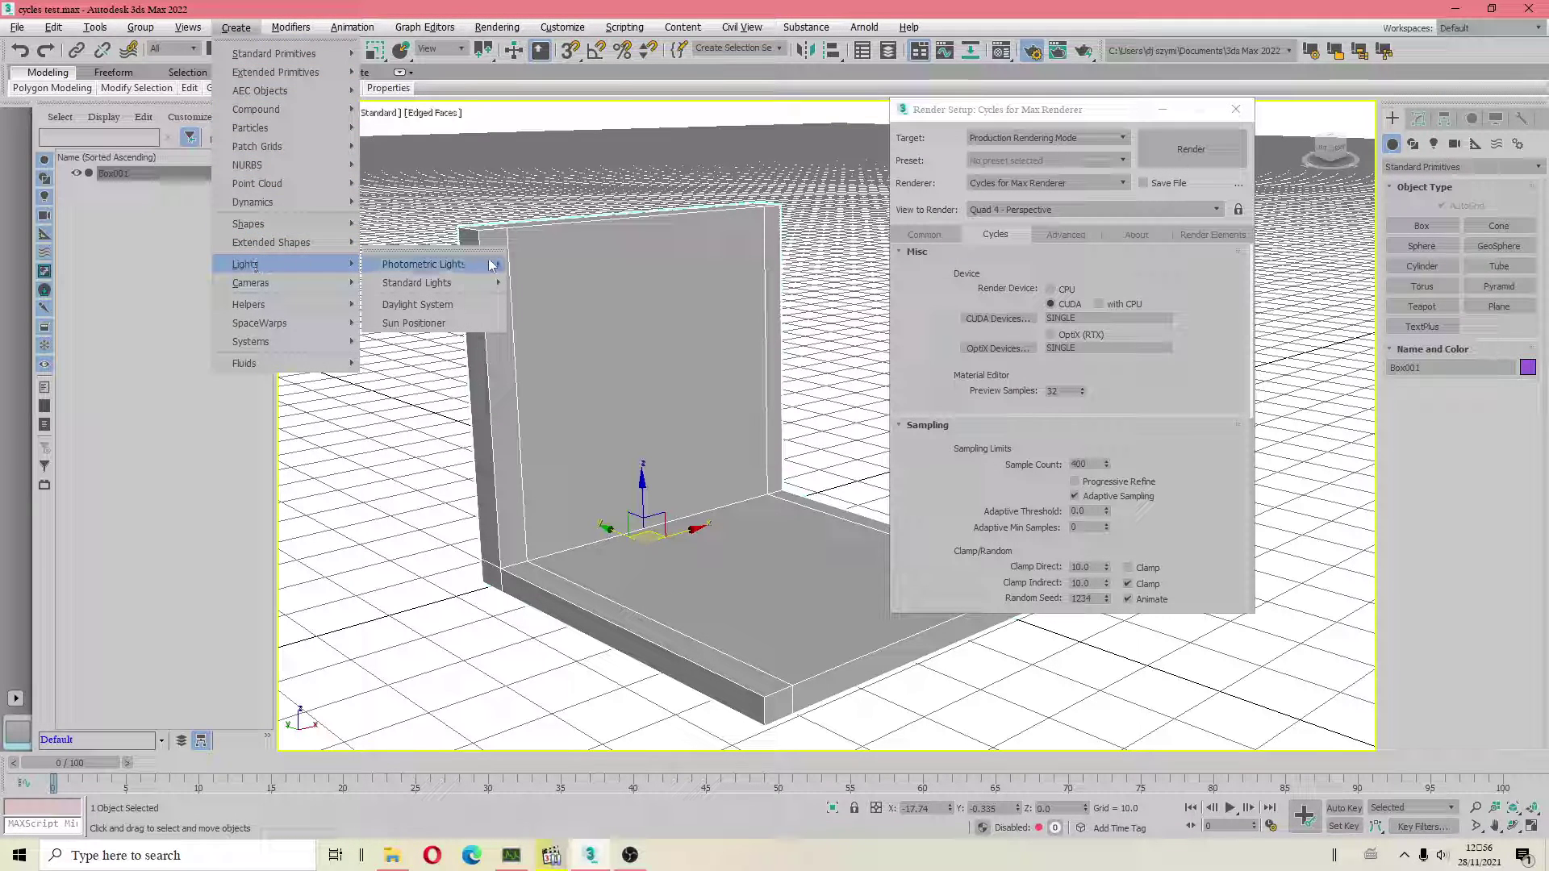
pyautogui.moveTo(418, 283)
pyautogui.click(540, 356)
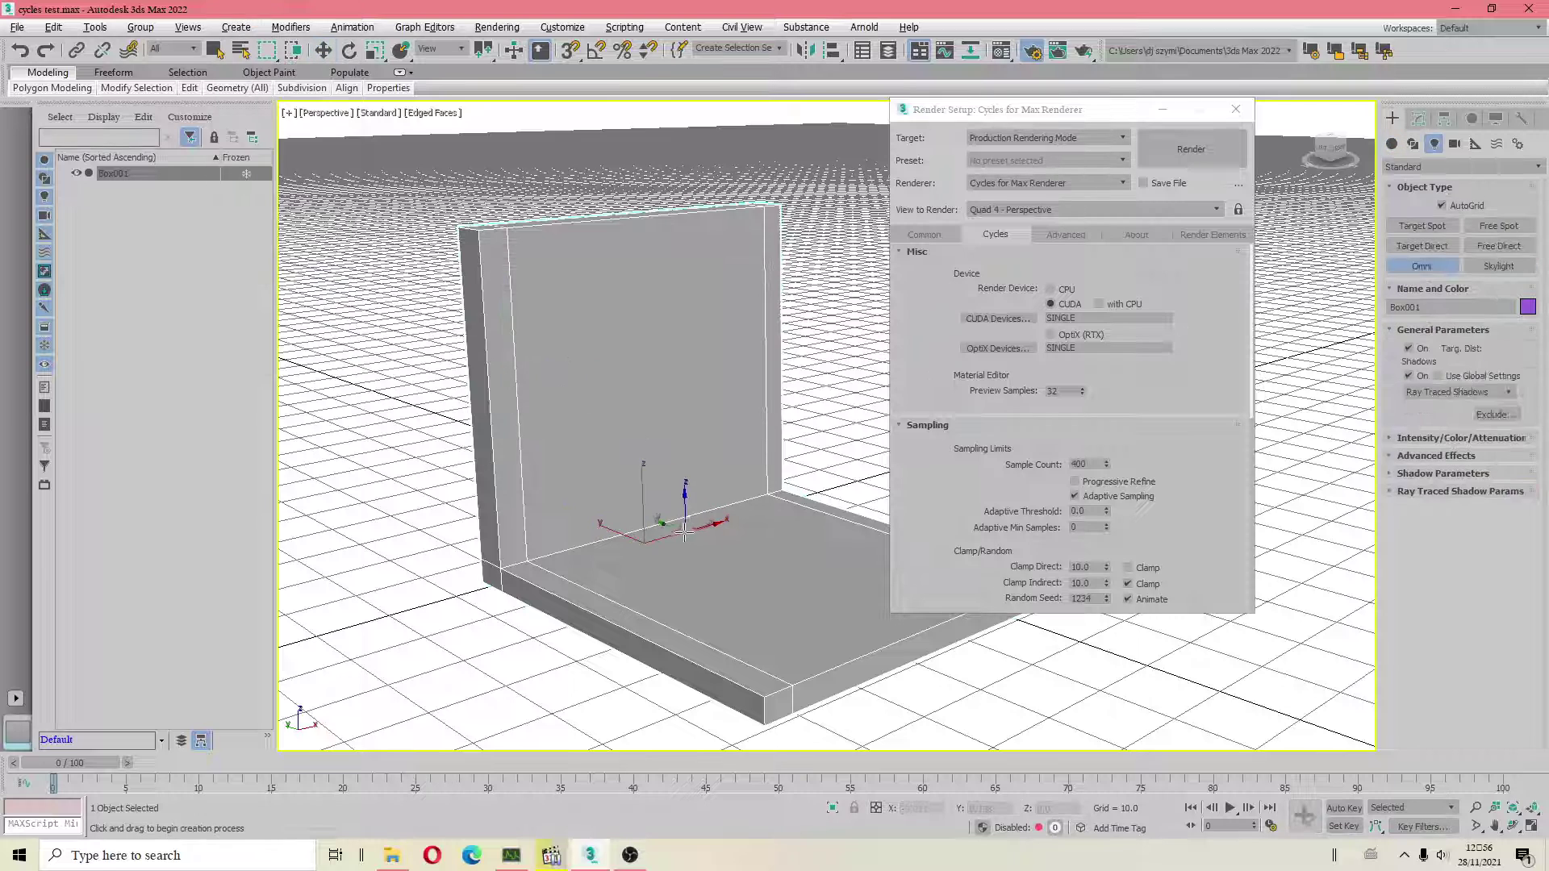
pyautogui.click(747, 556)
pyautogui.press('w')
pyautogui.moveTo(748, 517); pyautogui.dragTo(743, 267)
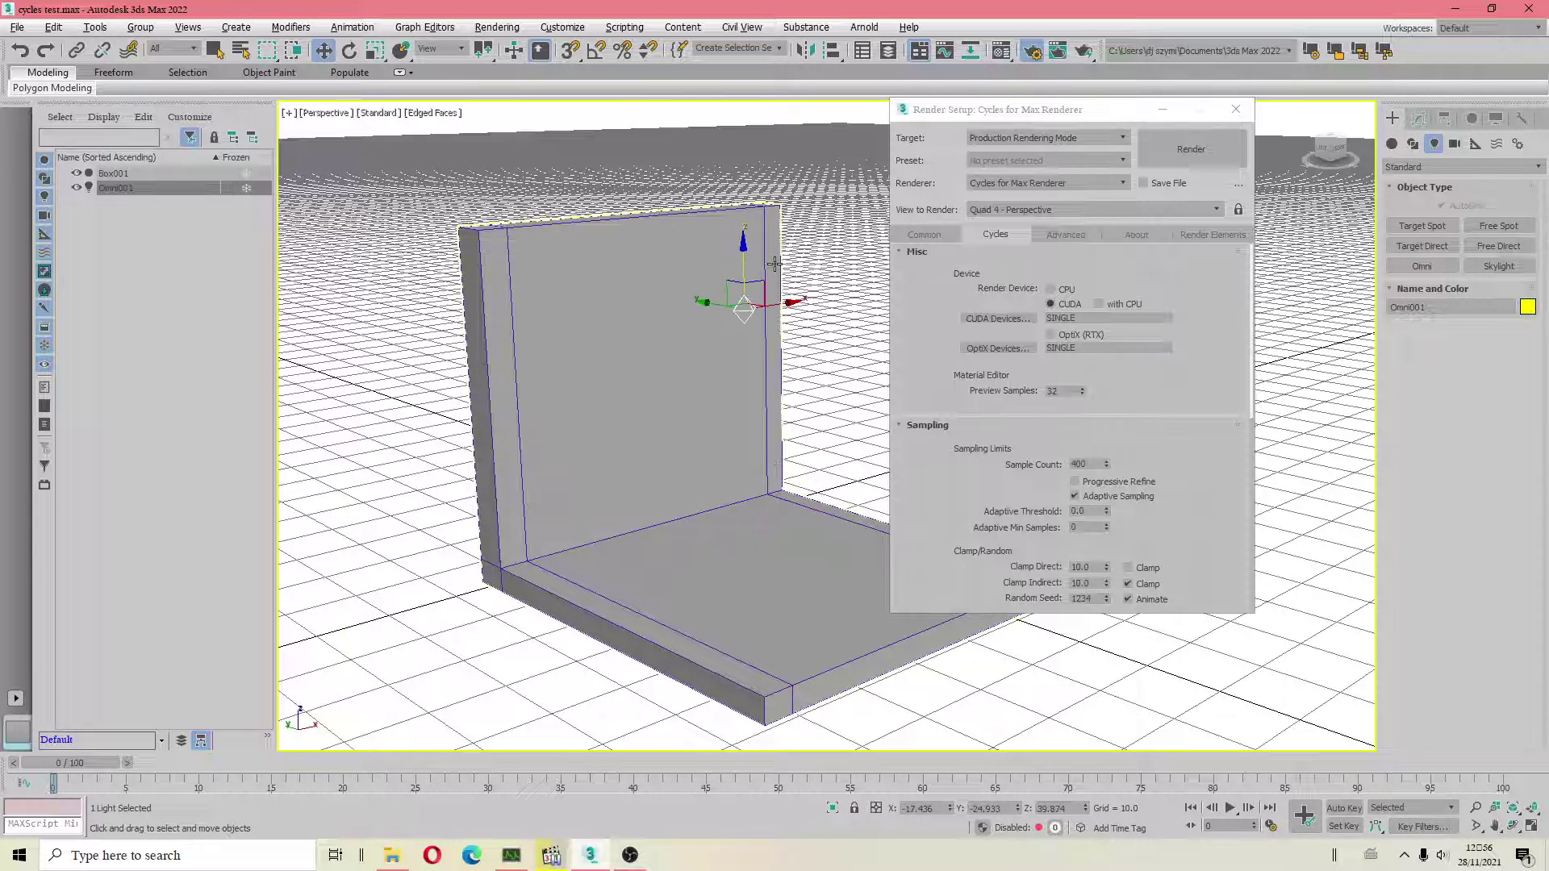
# Step: Set the Omni light's Include list to only Box001
pyautogui.click(1418, 118)
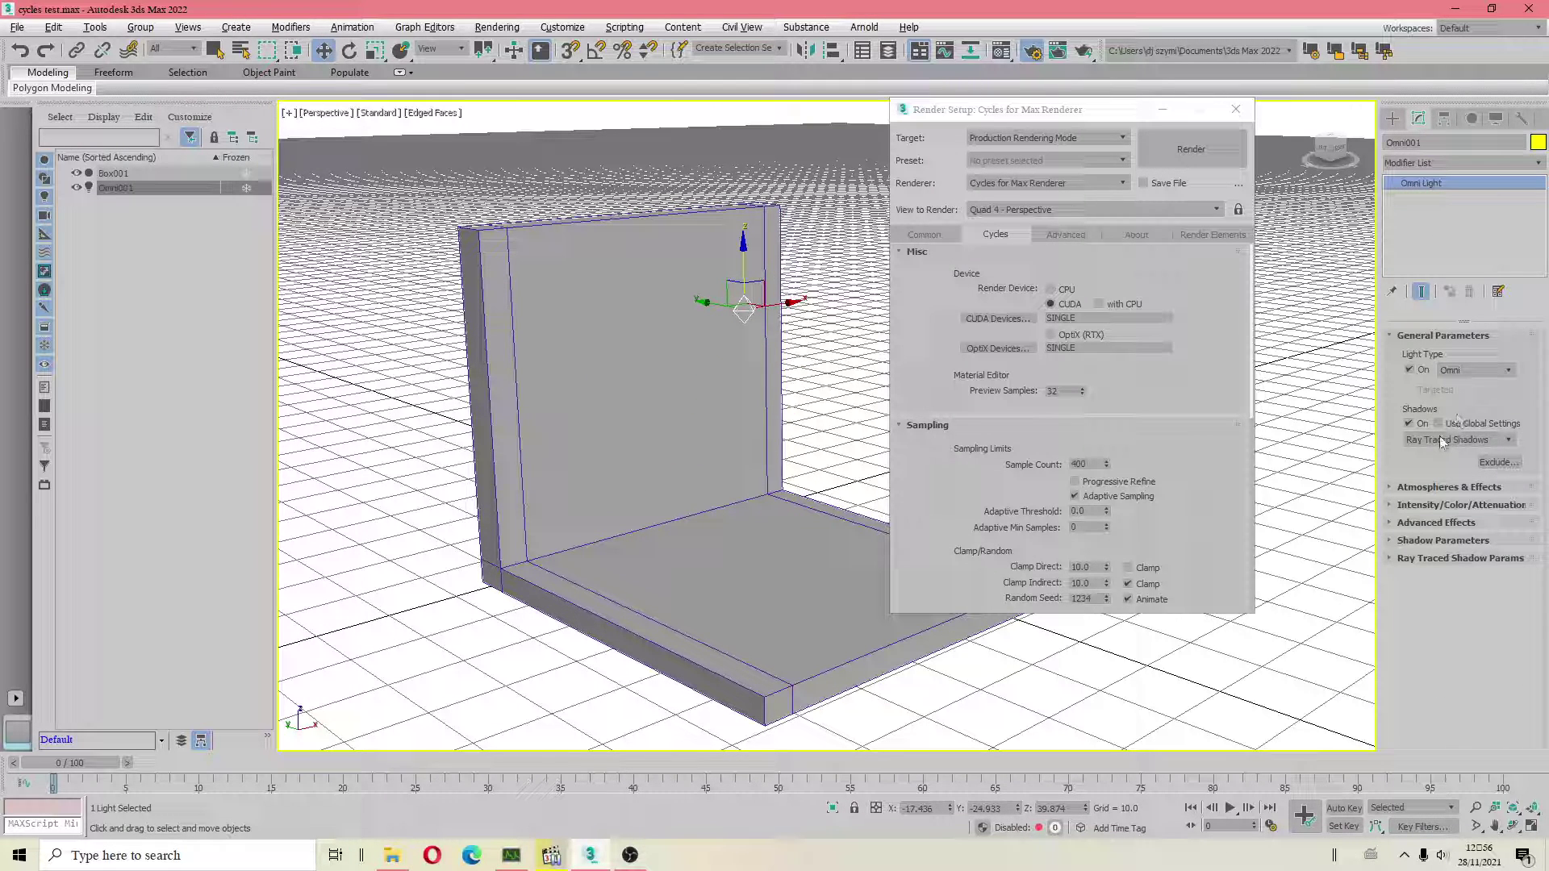
pyautogui.click(1499, 462)
pyautogui.click(572, 286)
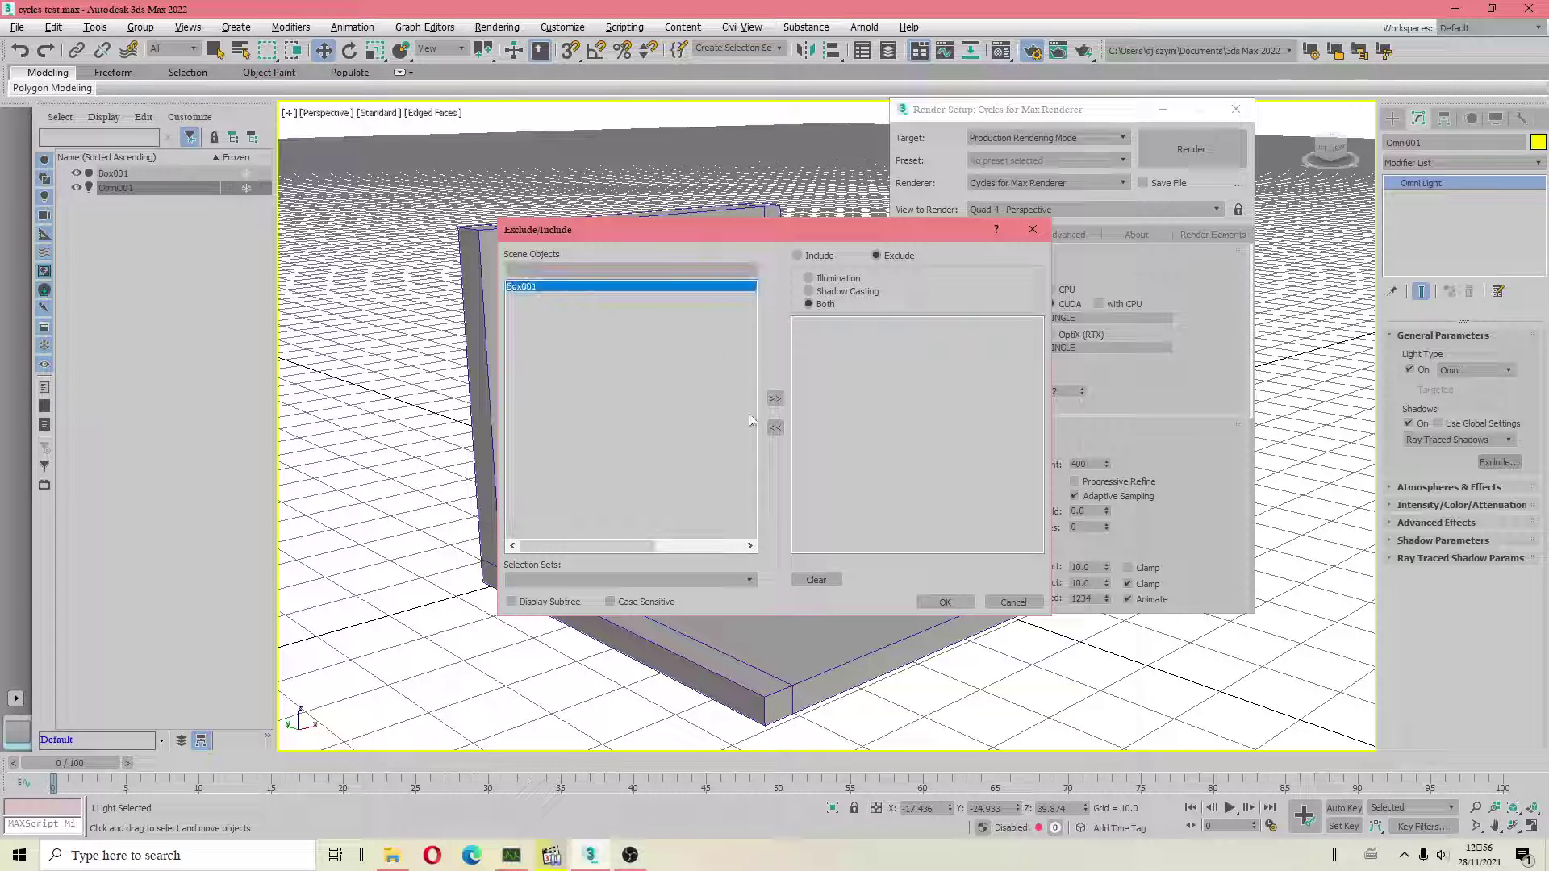
pyautogui.click(775, 398)
pyautogui.click(798, 256)
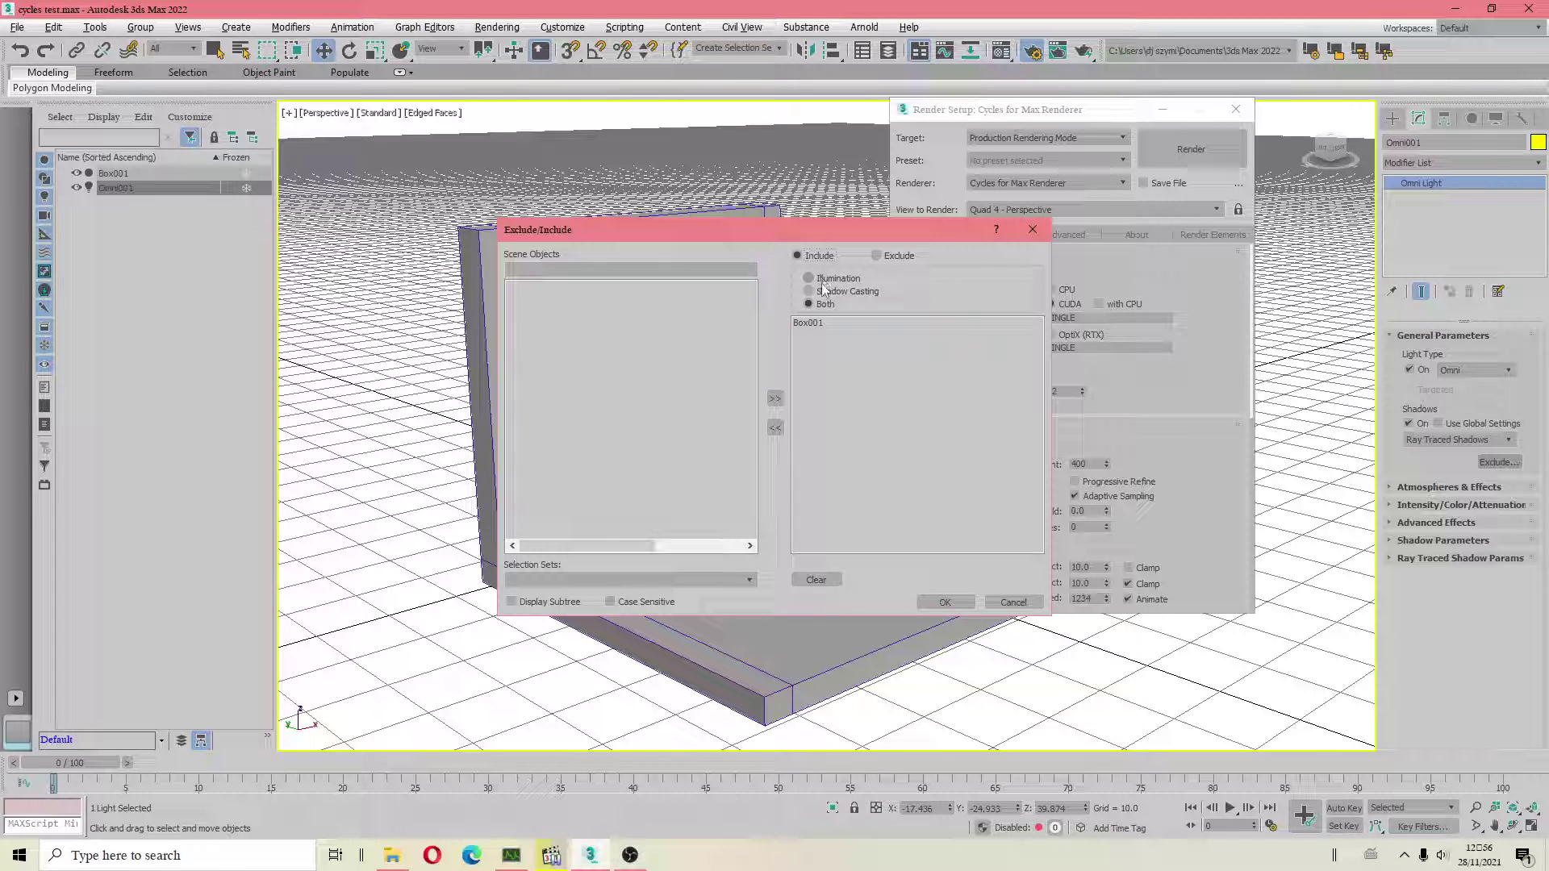
pyautogui.click(944, 602)
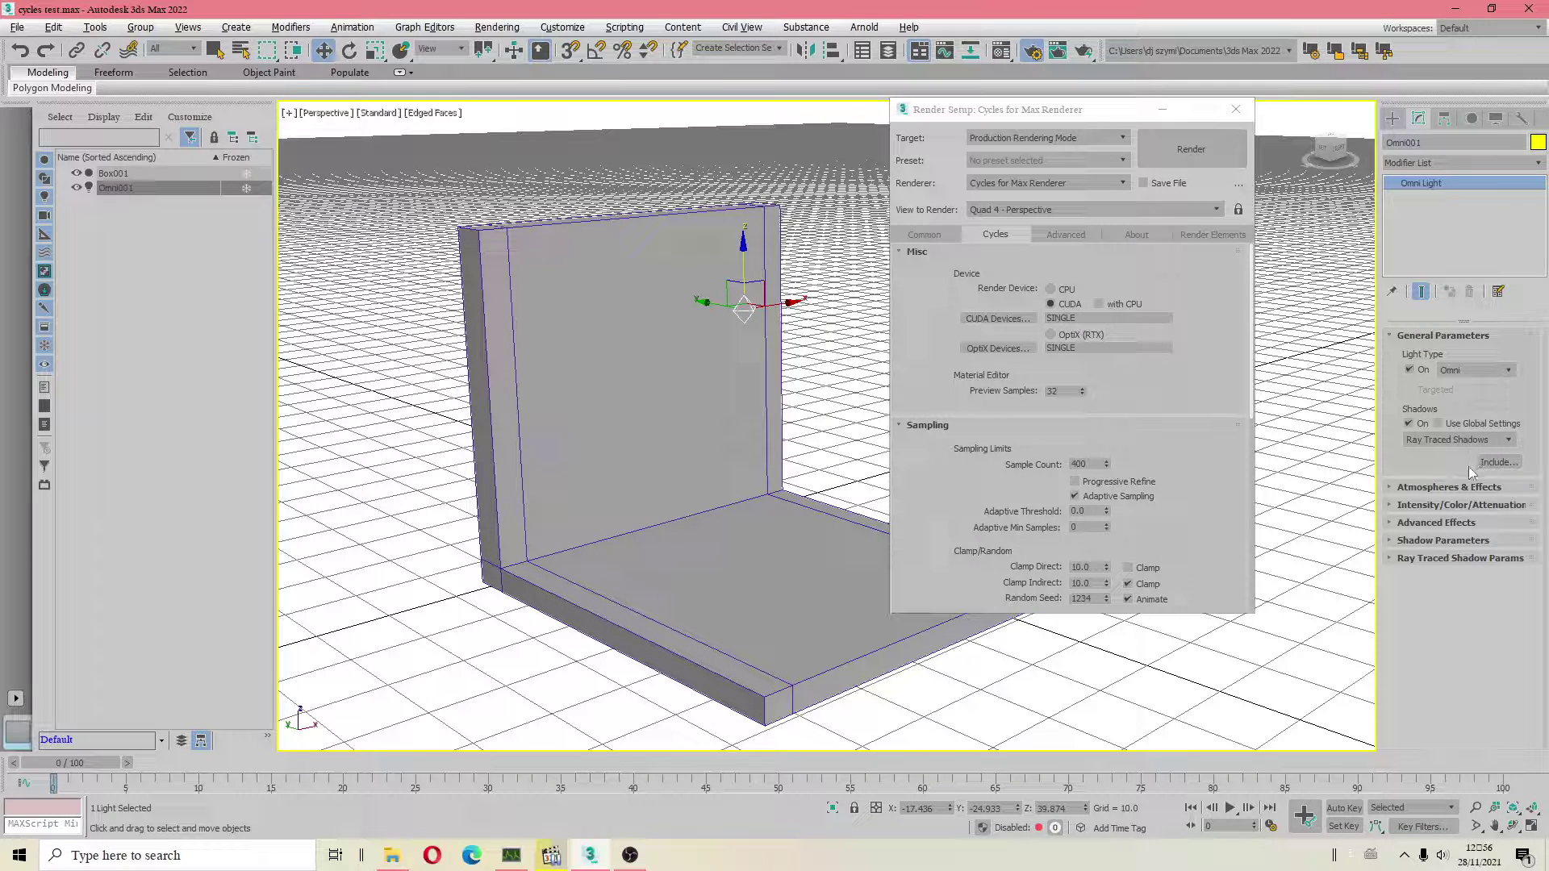
# Step: Lower the Omni light's multiplier to 0.52
pyautogui.click(1446, 487)
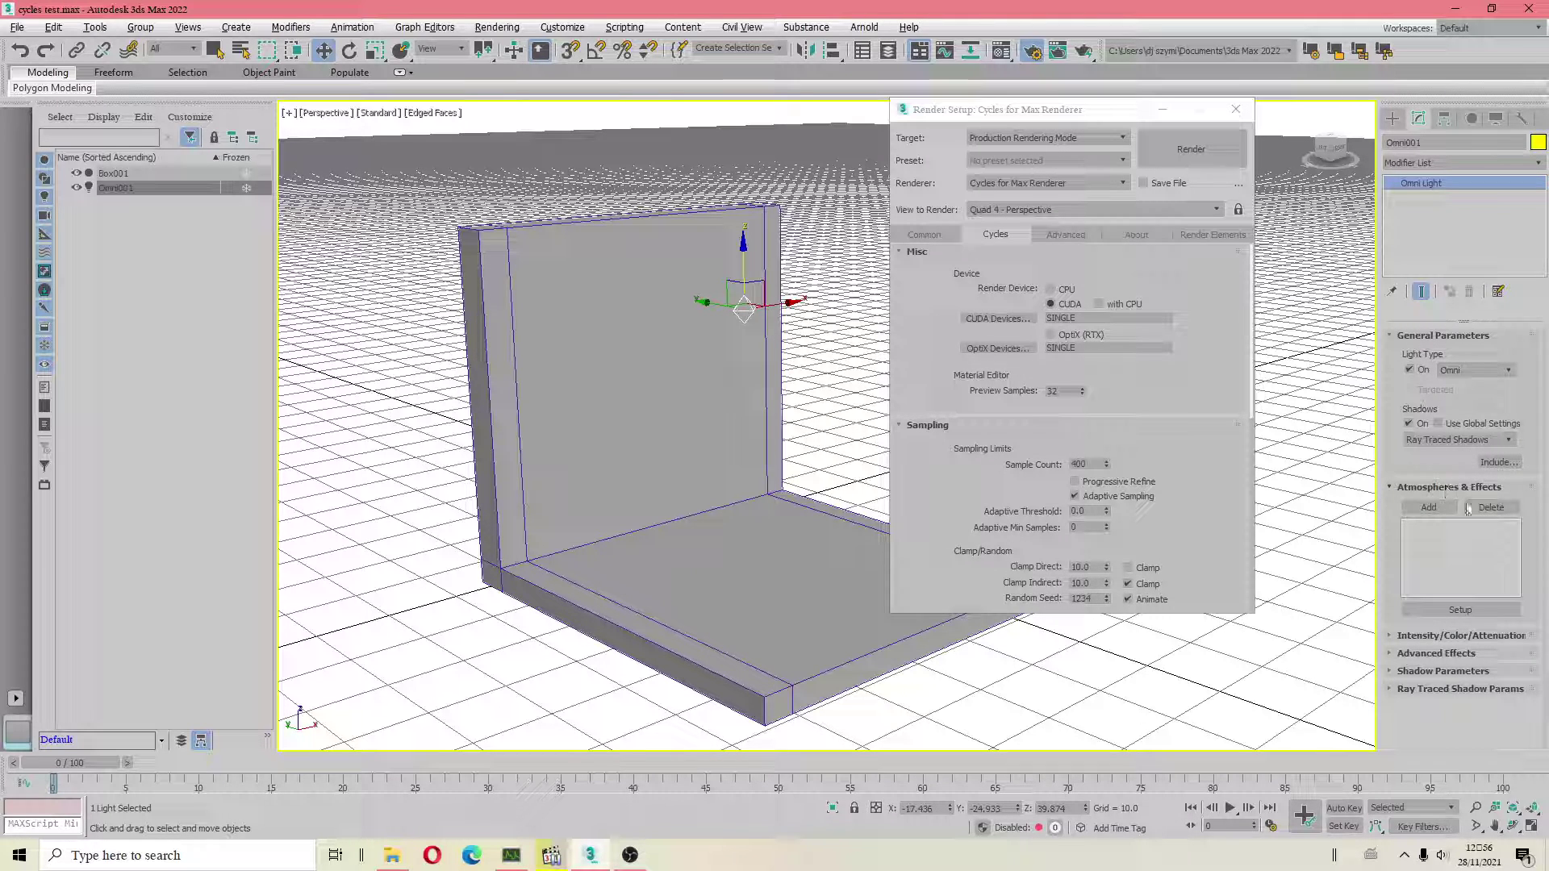
pyautogui.click(1447, 636)
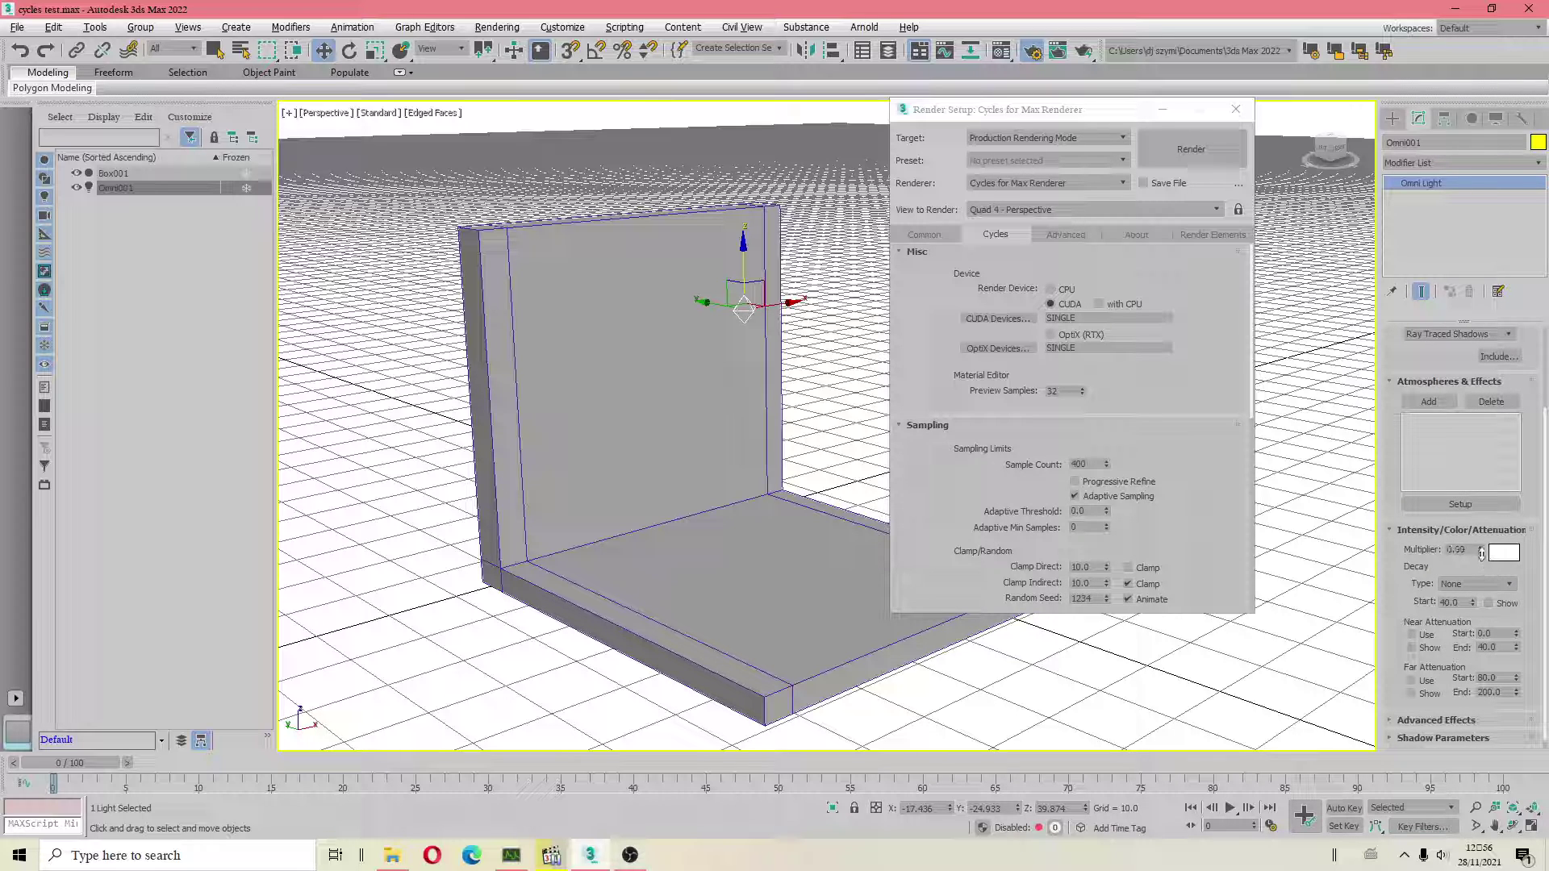
pyautogui.moveTo(1482, 553); pyautogui.dragTo(1473, 581)
# Step: Run a test render of the Perspective view, cancel it partway, and close Render Setup
pyautogui.click(1192, 159)
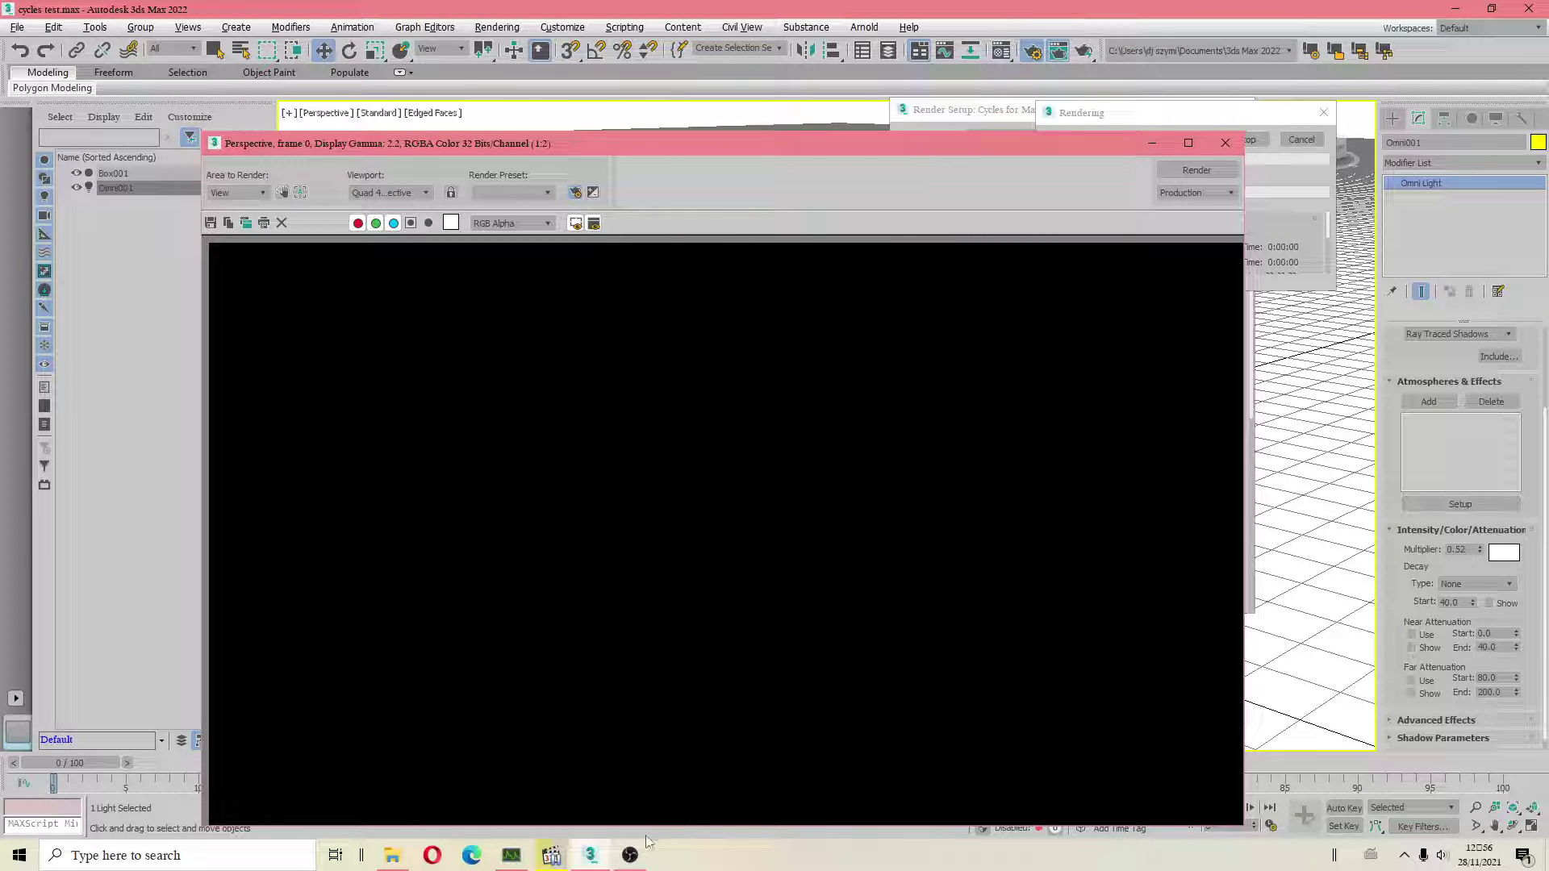
pyautogui.click(630, 855)
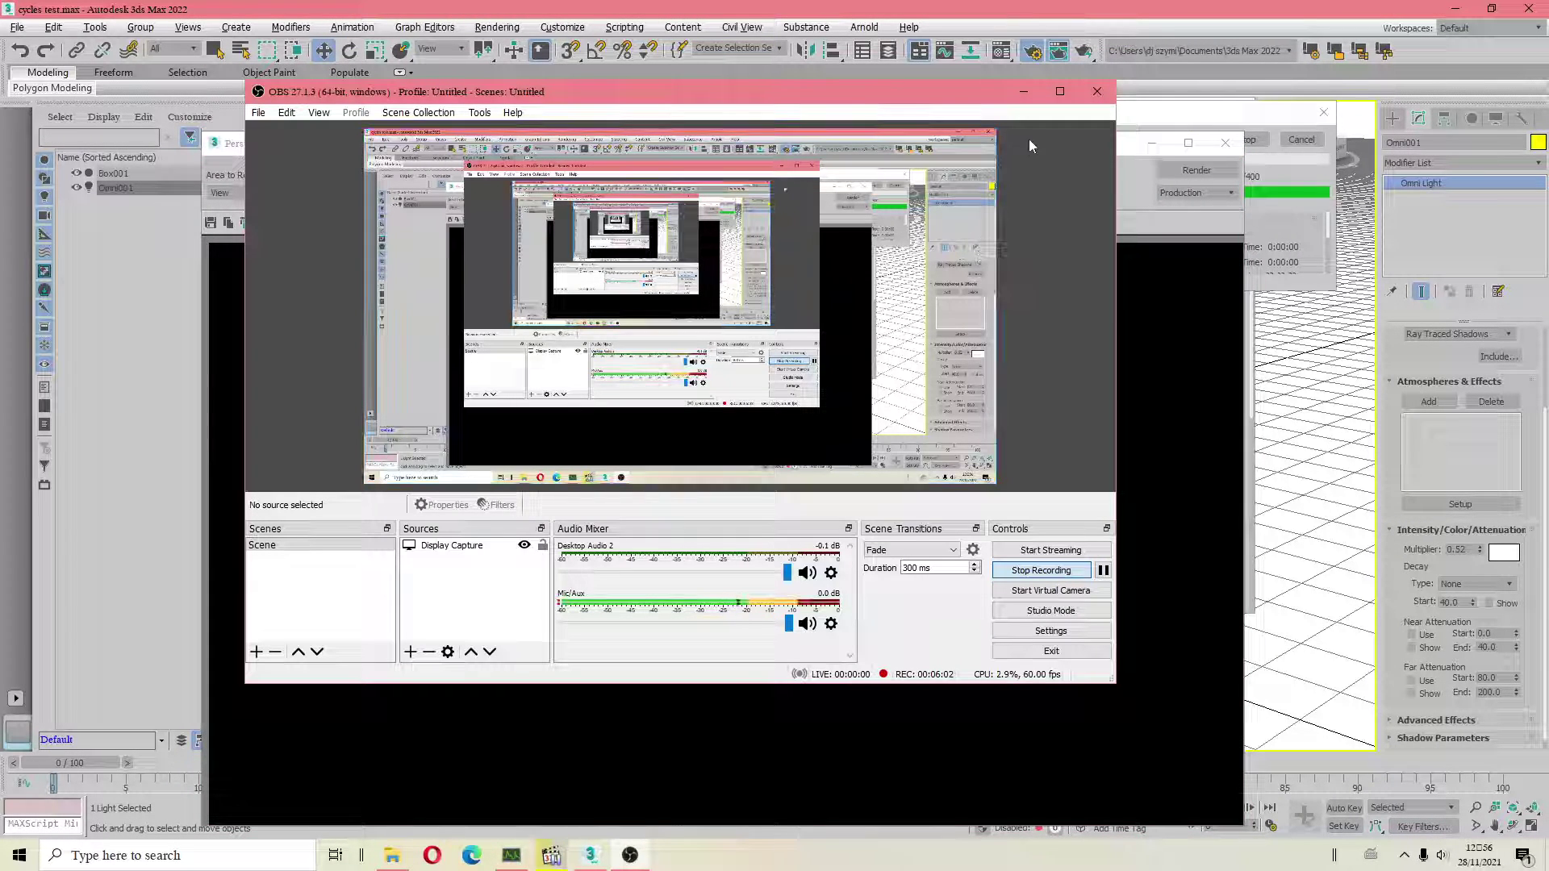
pyautogui.click(1023, 92)
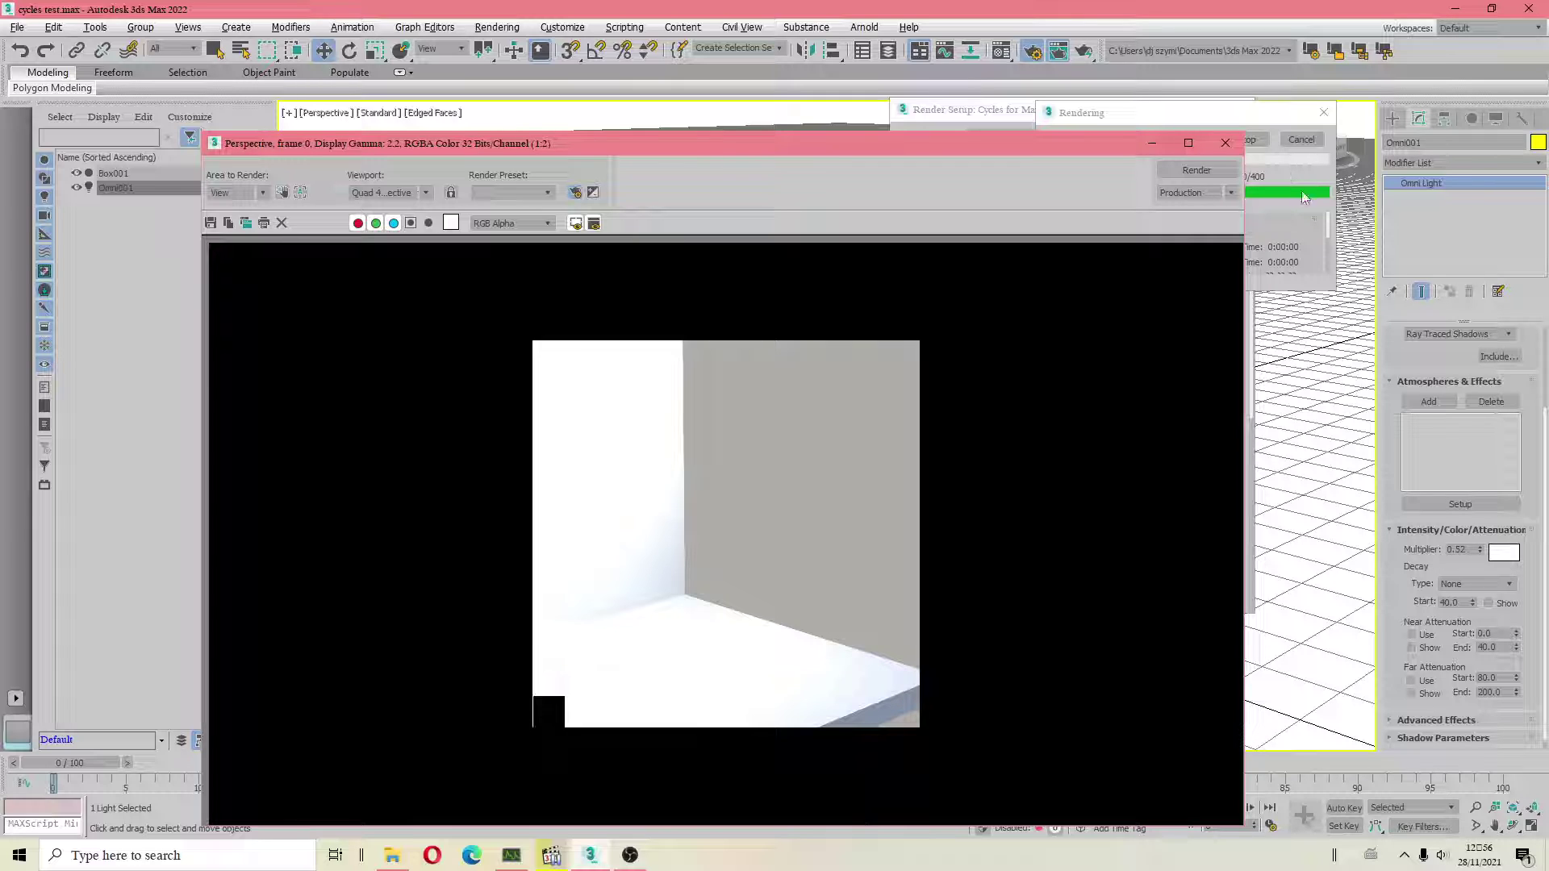
pyautogui.click(1302, 140)
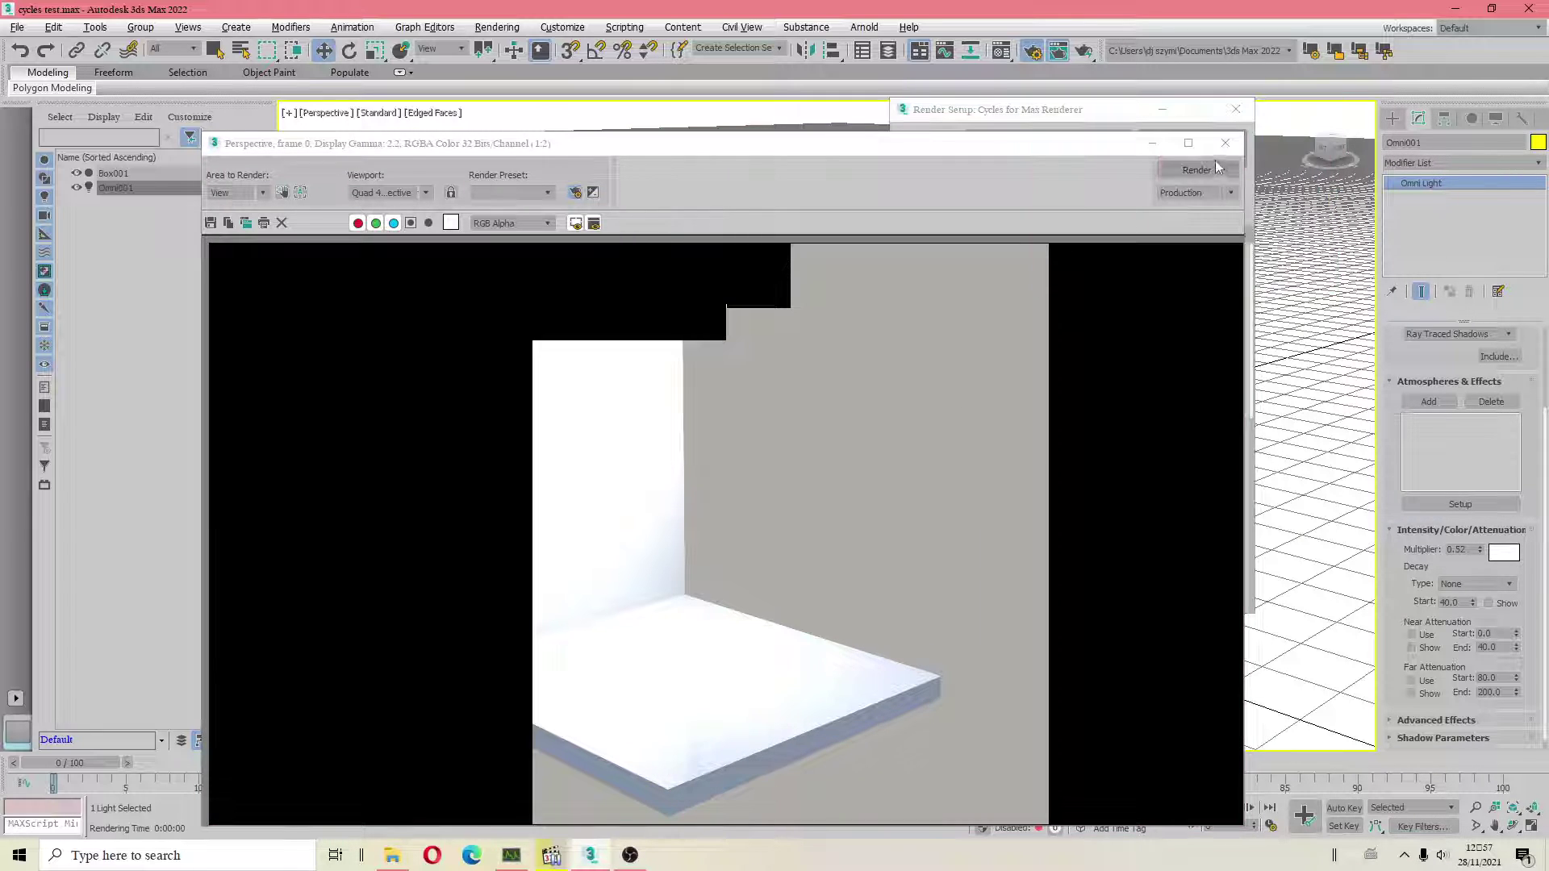
pyautogui.click(1235, 109)
# Step: Move the Omni light along Y, dim its multiplier to about 0.2, and re-render
pyautogui.click(1213, 151)
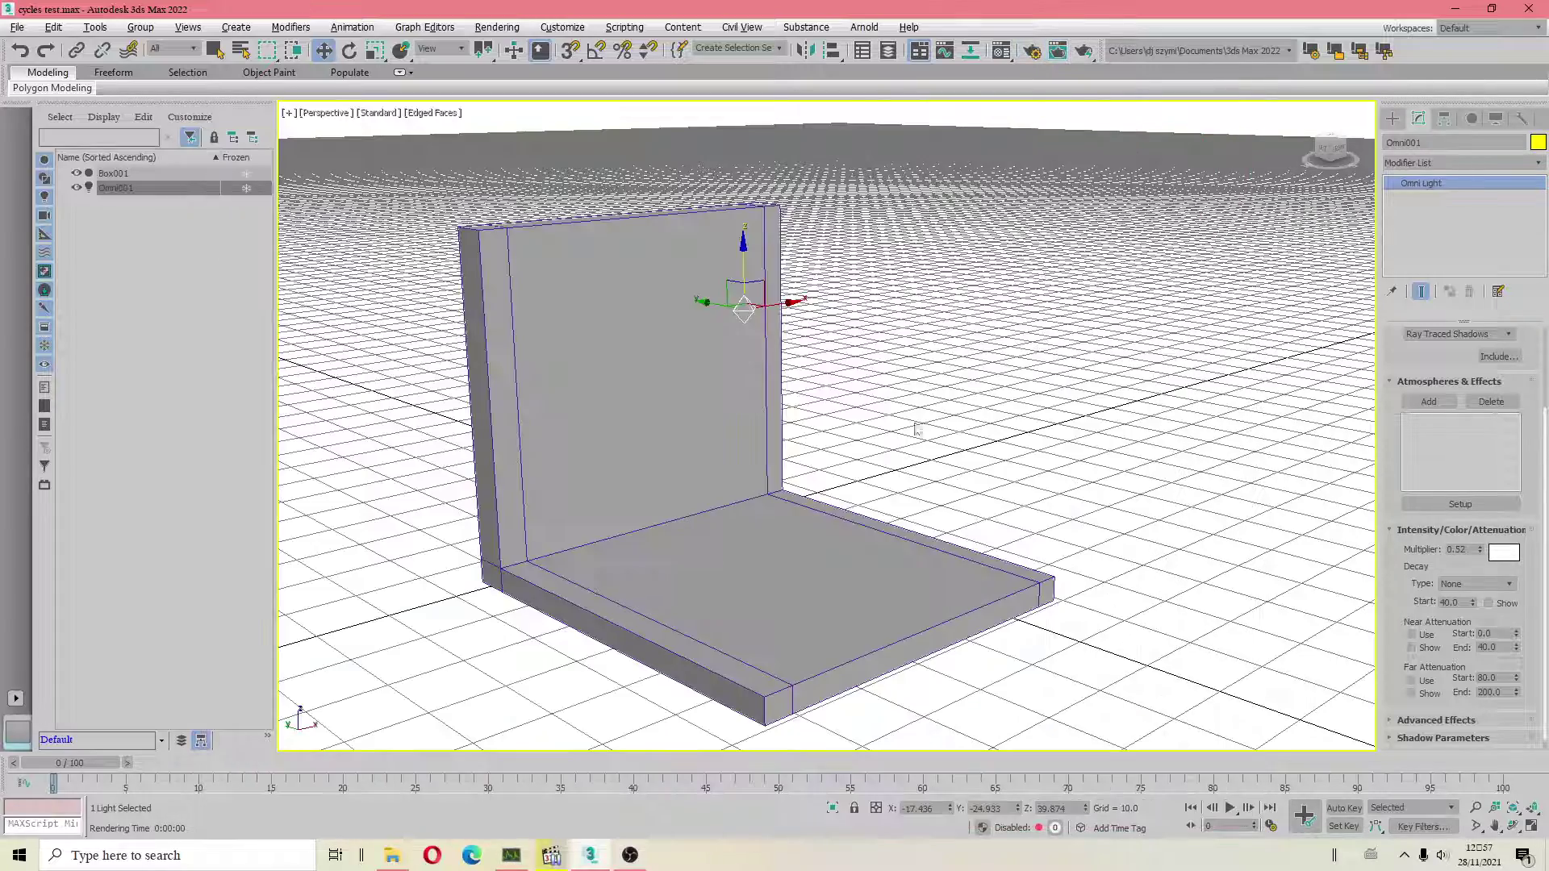
pyautogui.moveTo(873, 450)
pyautogui.keyDown('alt'); pyautogui.mouseDown(button='middle')
pyautogui.moveTo(856, 465)
pyautogui.moveTo(831, 419)
pyautogui.mouseUp(button='middle'); pyautogui.keyUp('alt')
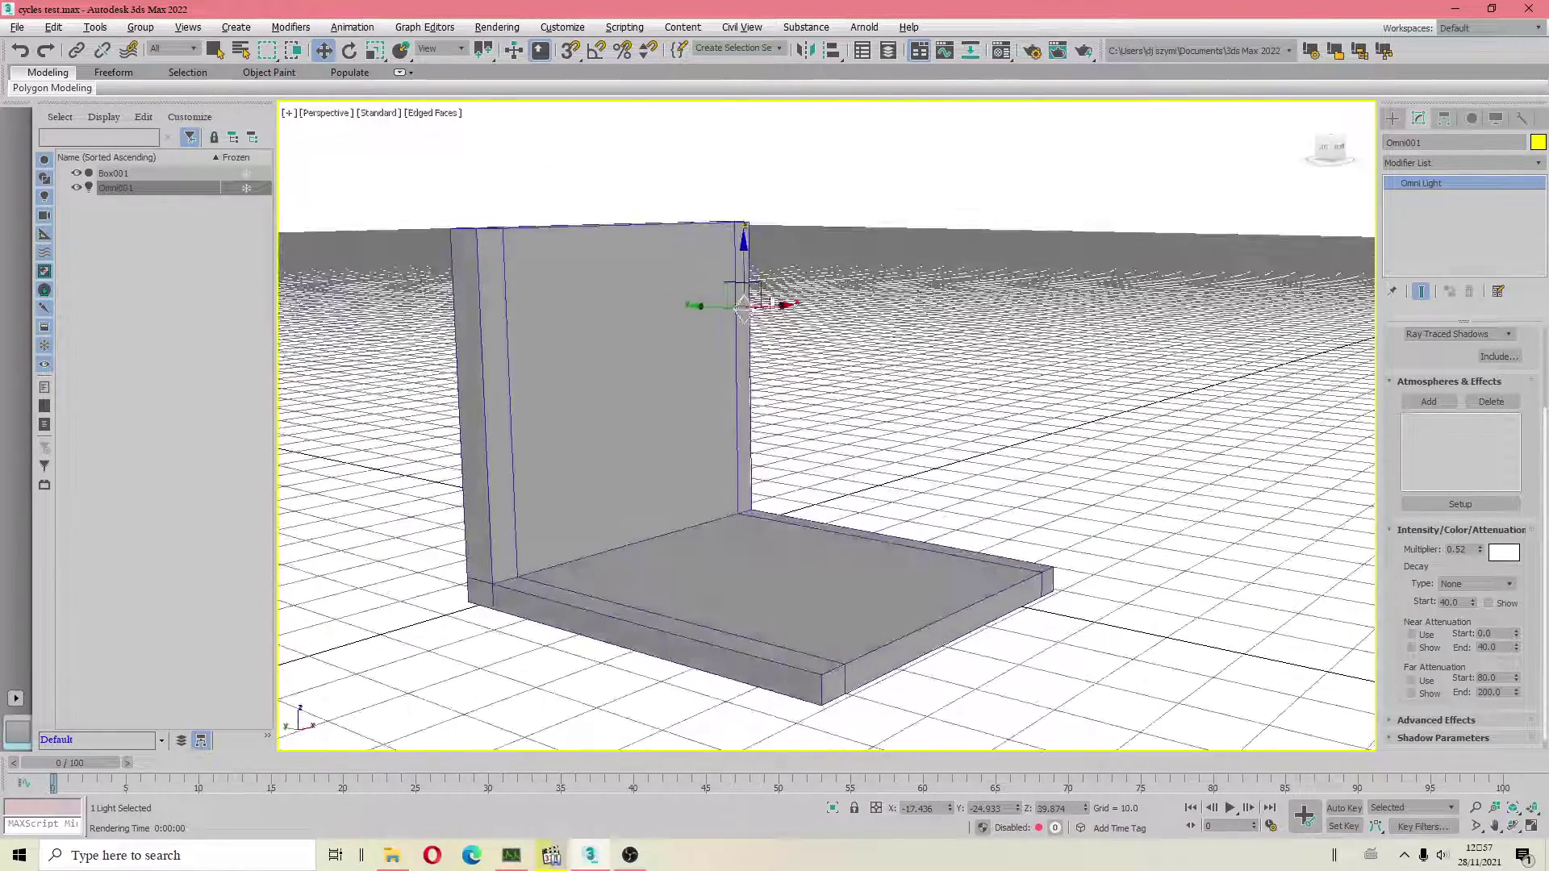
pyautogui.moveTo(710, 305); pyautogui.dragTo(878, 316)
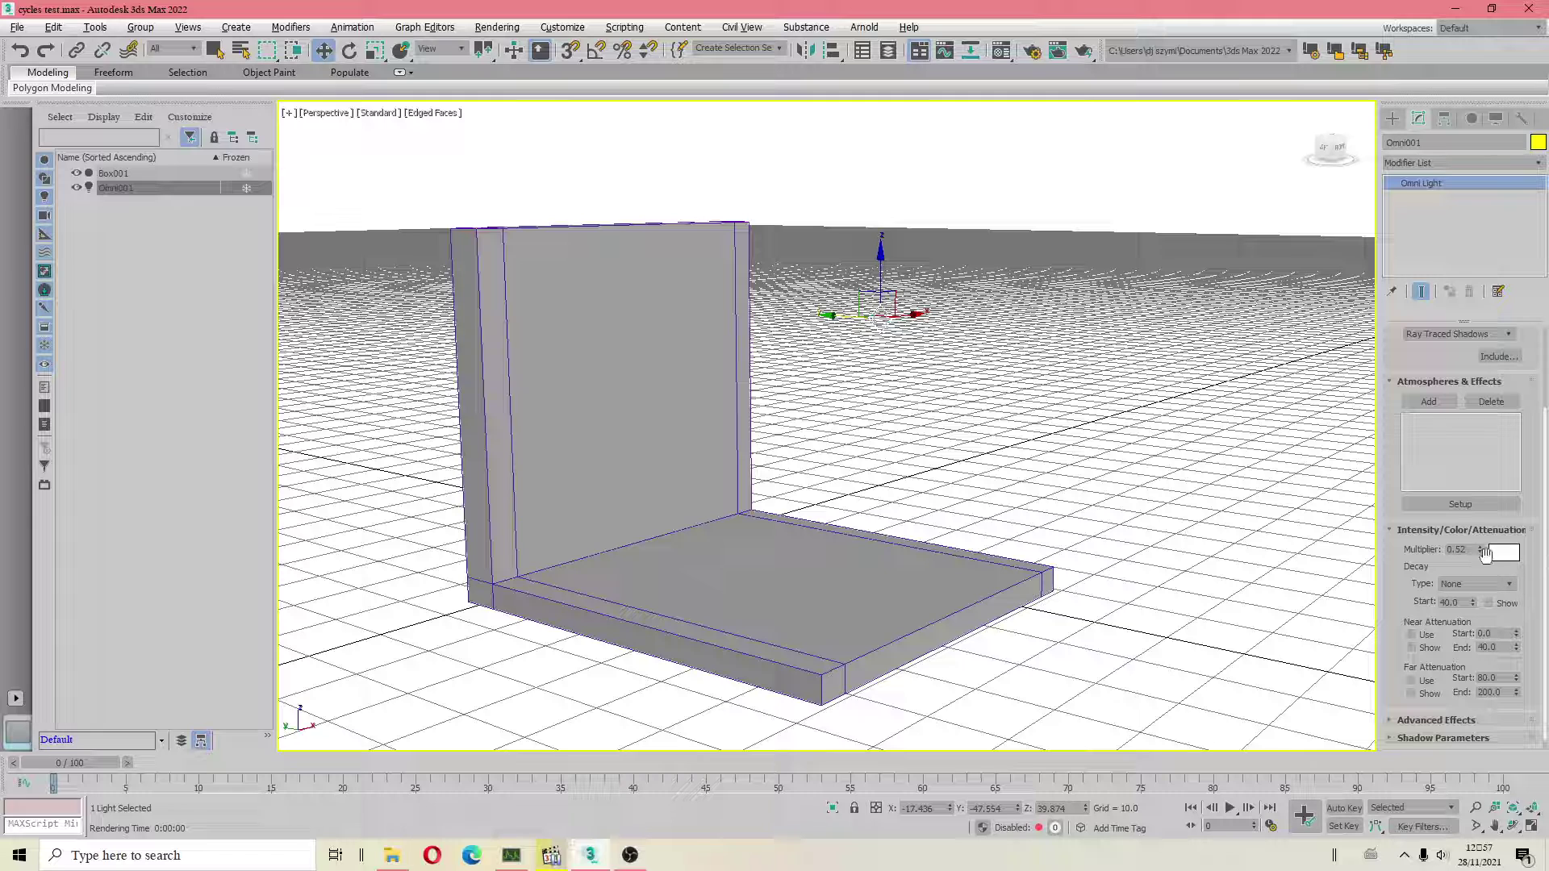
pyautogui.moveTo(1481, 551); pyautogui.dragTo(1482, 571)
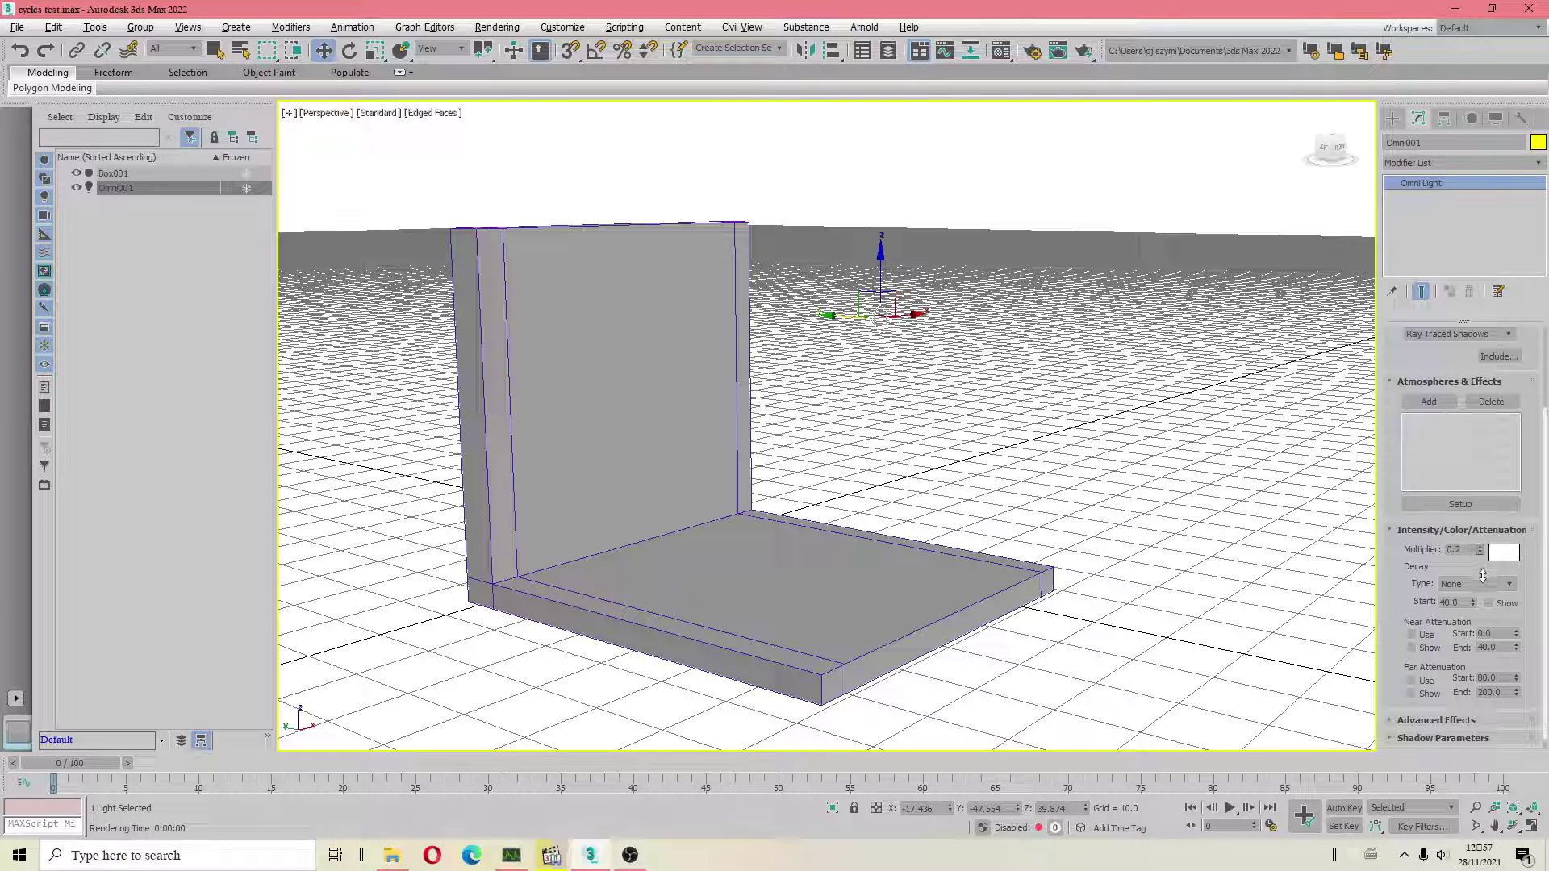
pyautogui.click(1087, 52)
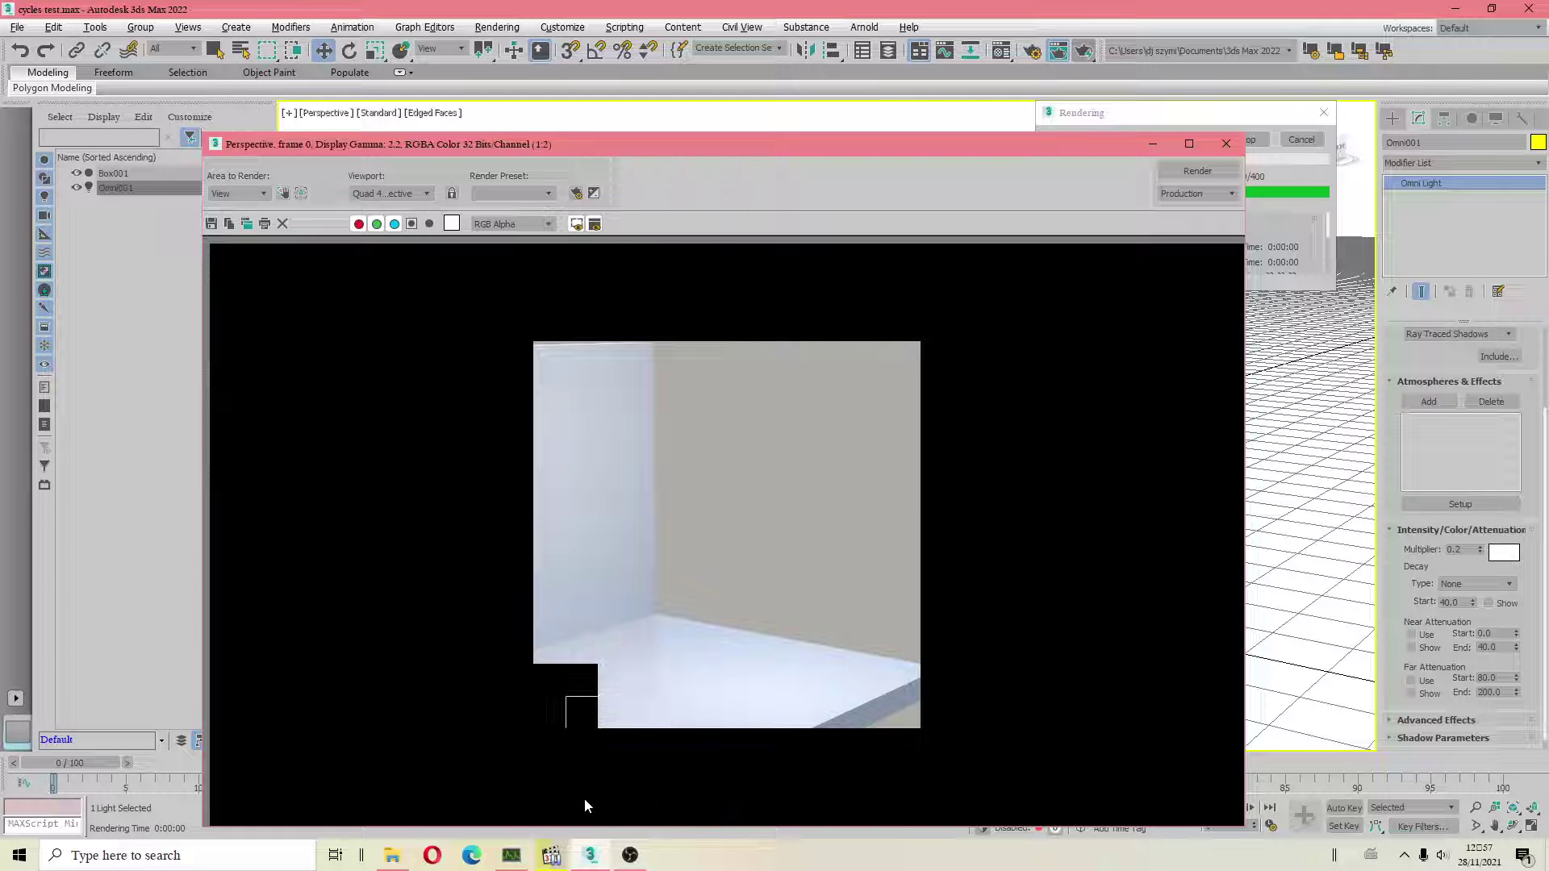
# Step: Connect to the Wi-Fi network from the system tray, then open File Explorer
pyautogui.click(1405, 855)
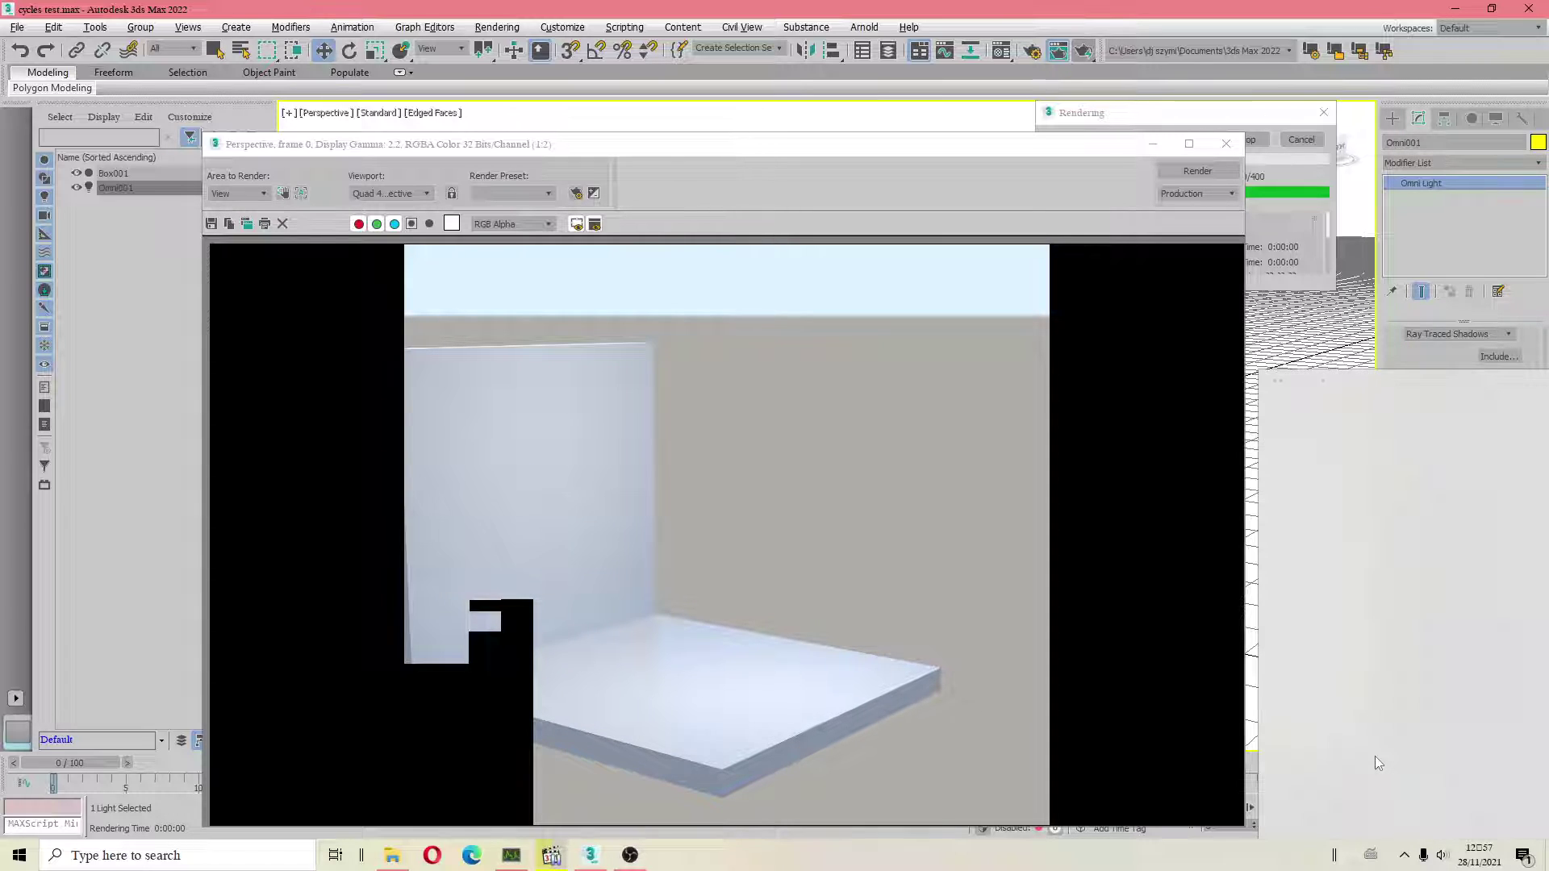
pyautogui.click(1373, 759)
pyautogui.click(1369, 396)
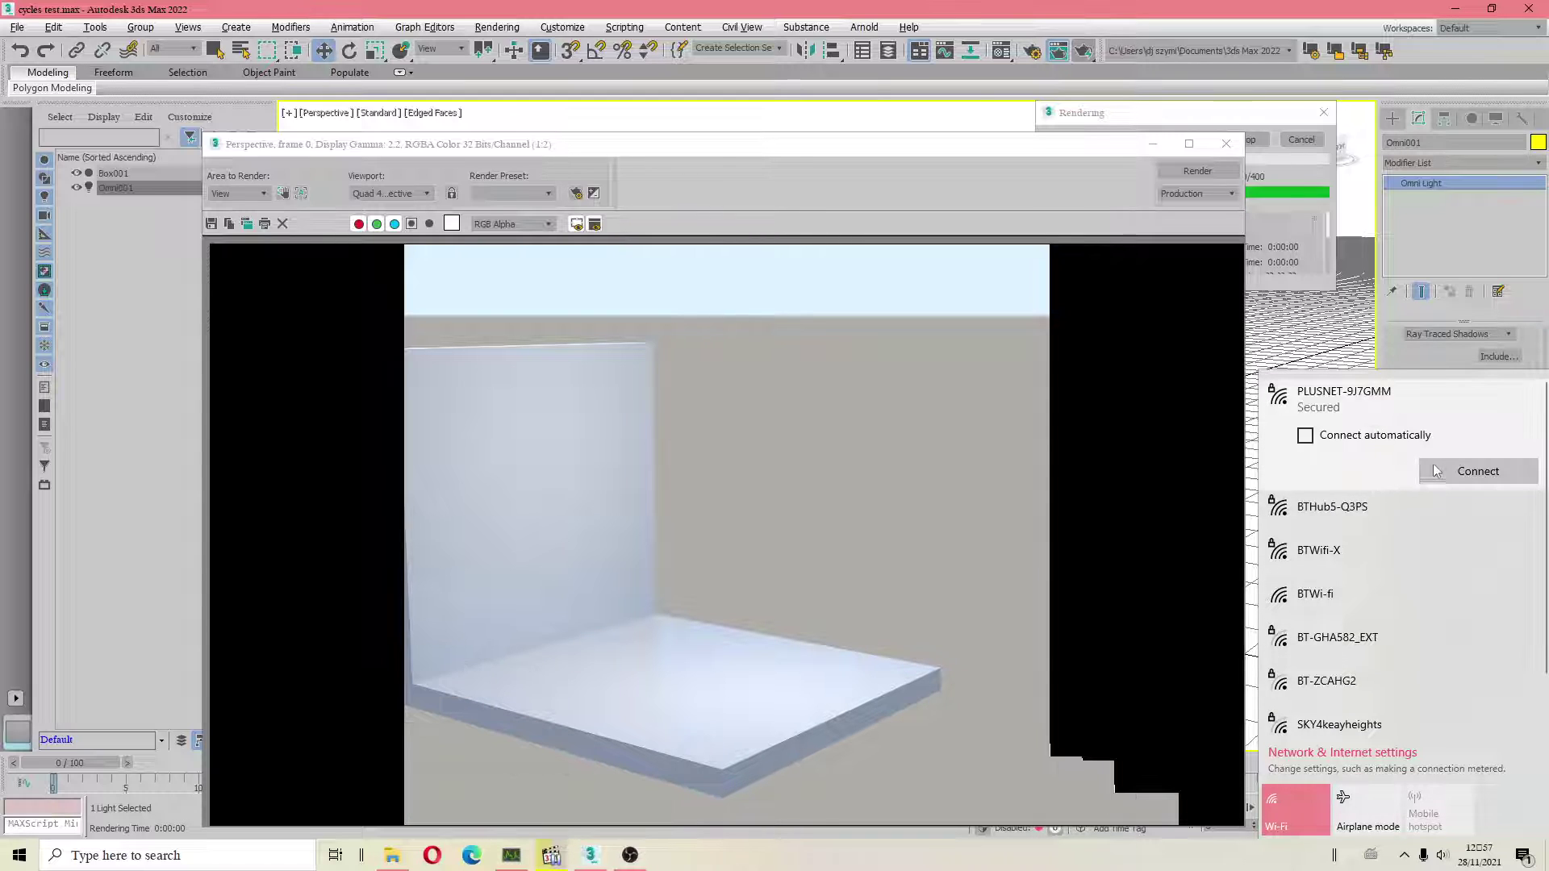
pyautogui.click(1479, 470)
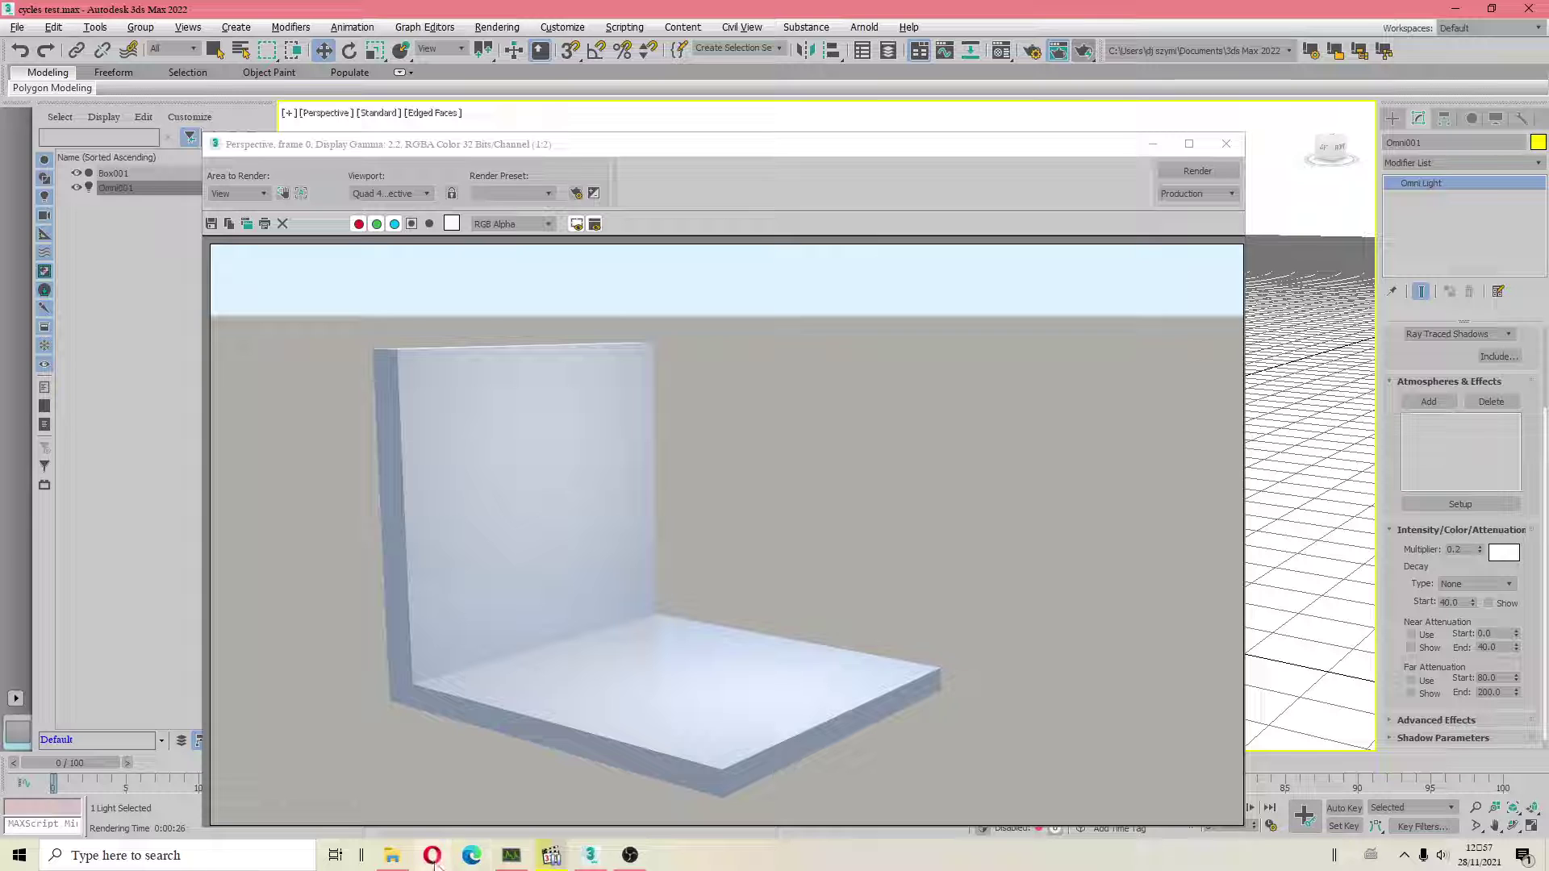
pyautogui.click(392, 855)
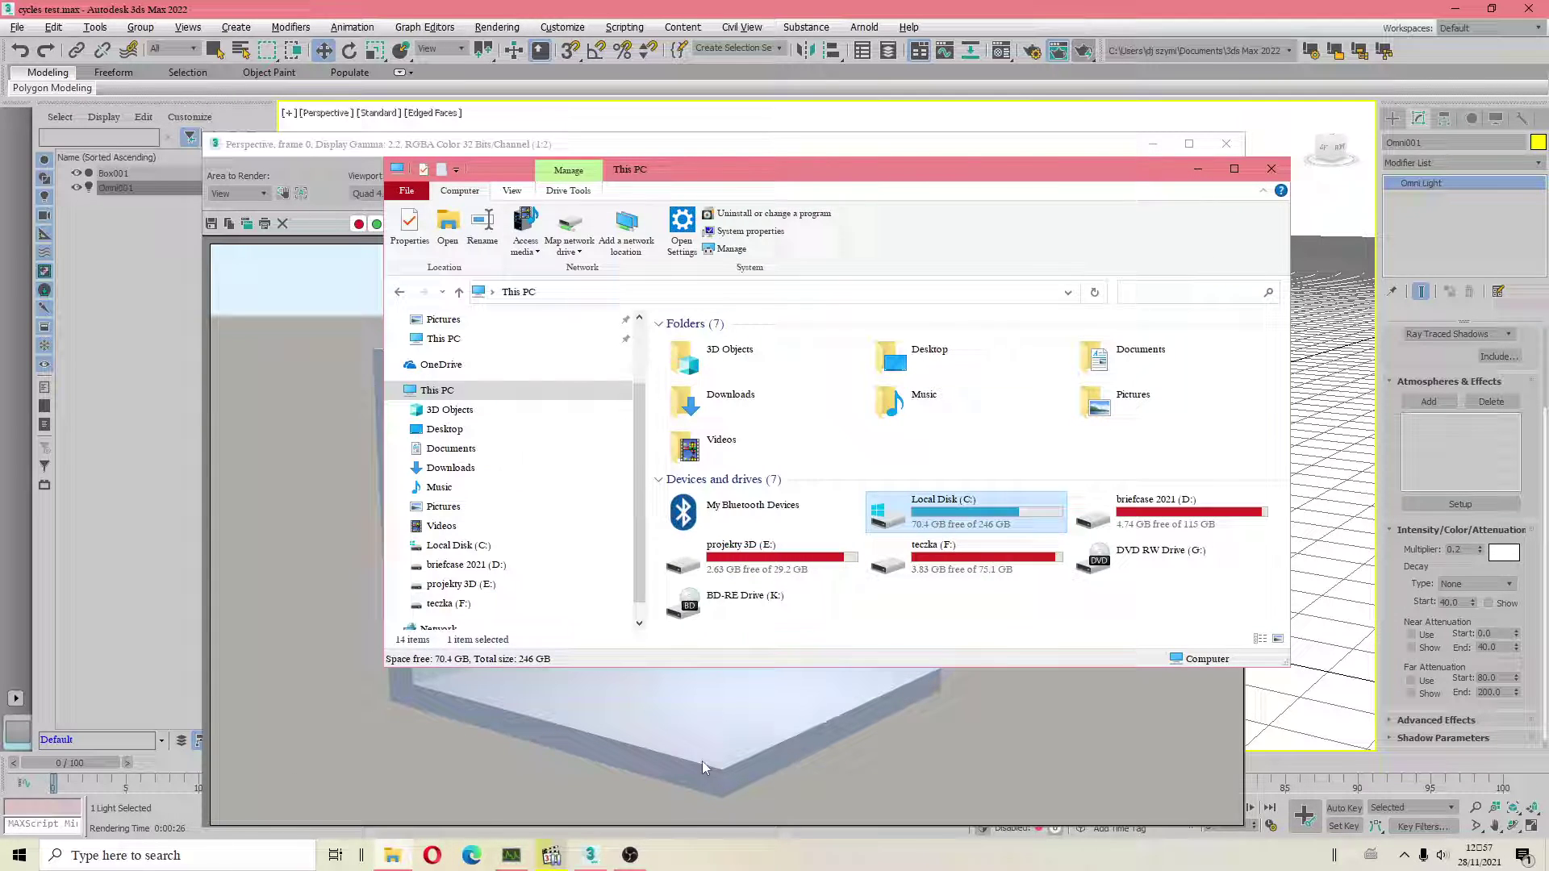
# Step: View rendered room.jpg from D:\3ds max 2022 projects, then return to the finished render
pyautogui.doubleClick(1153, 510)
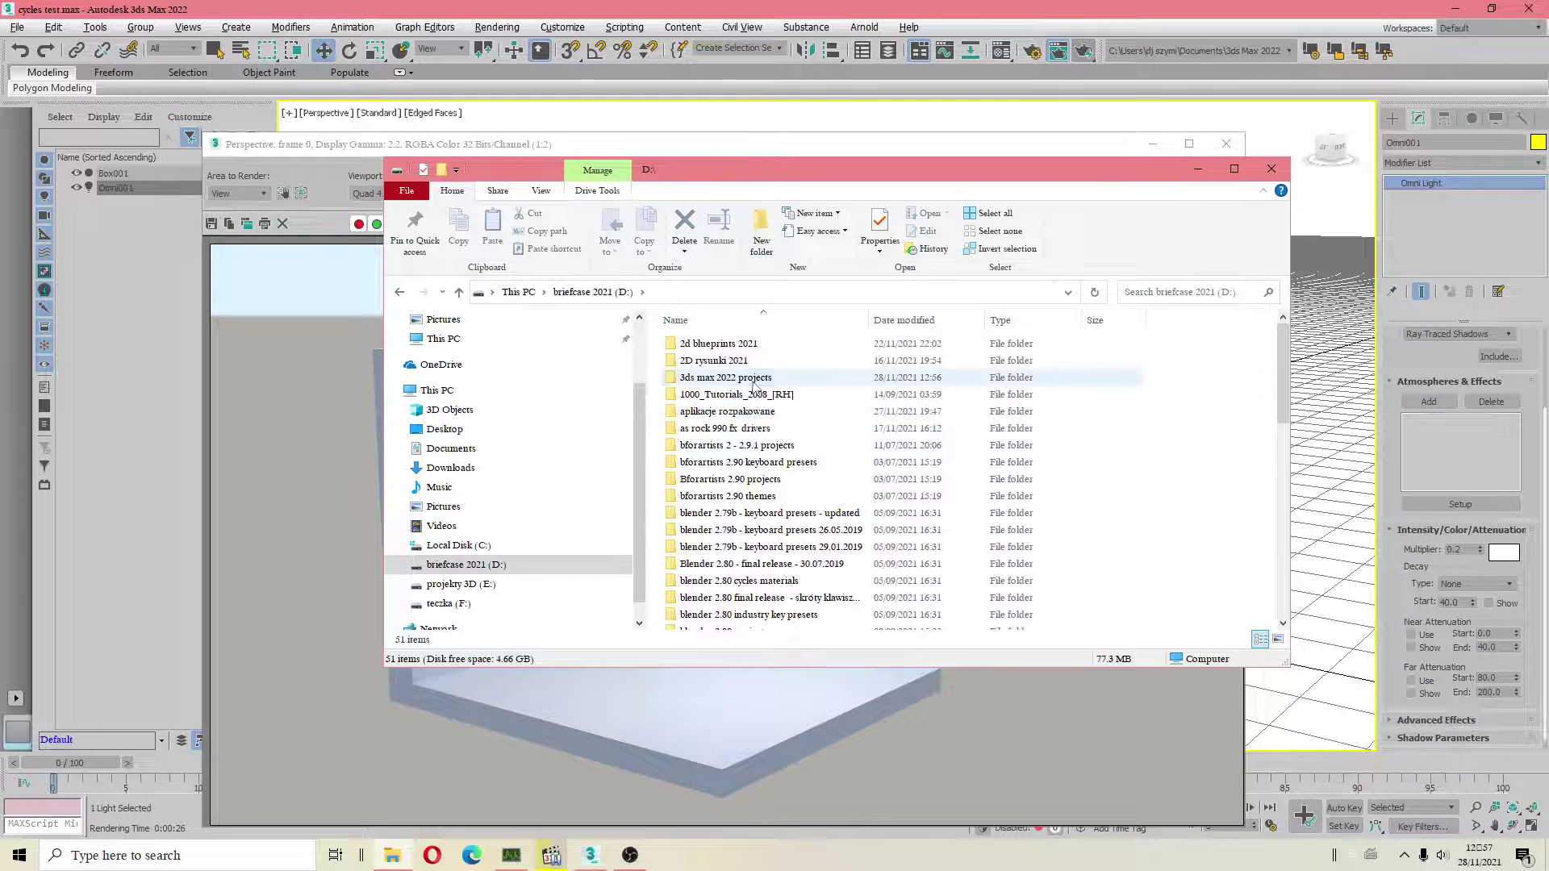
pyautogui.doubleClick(730, 377)
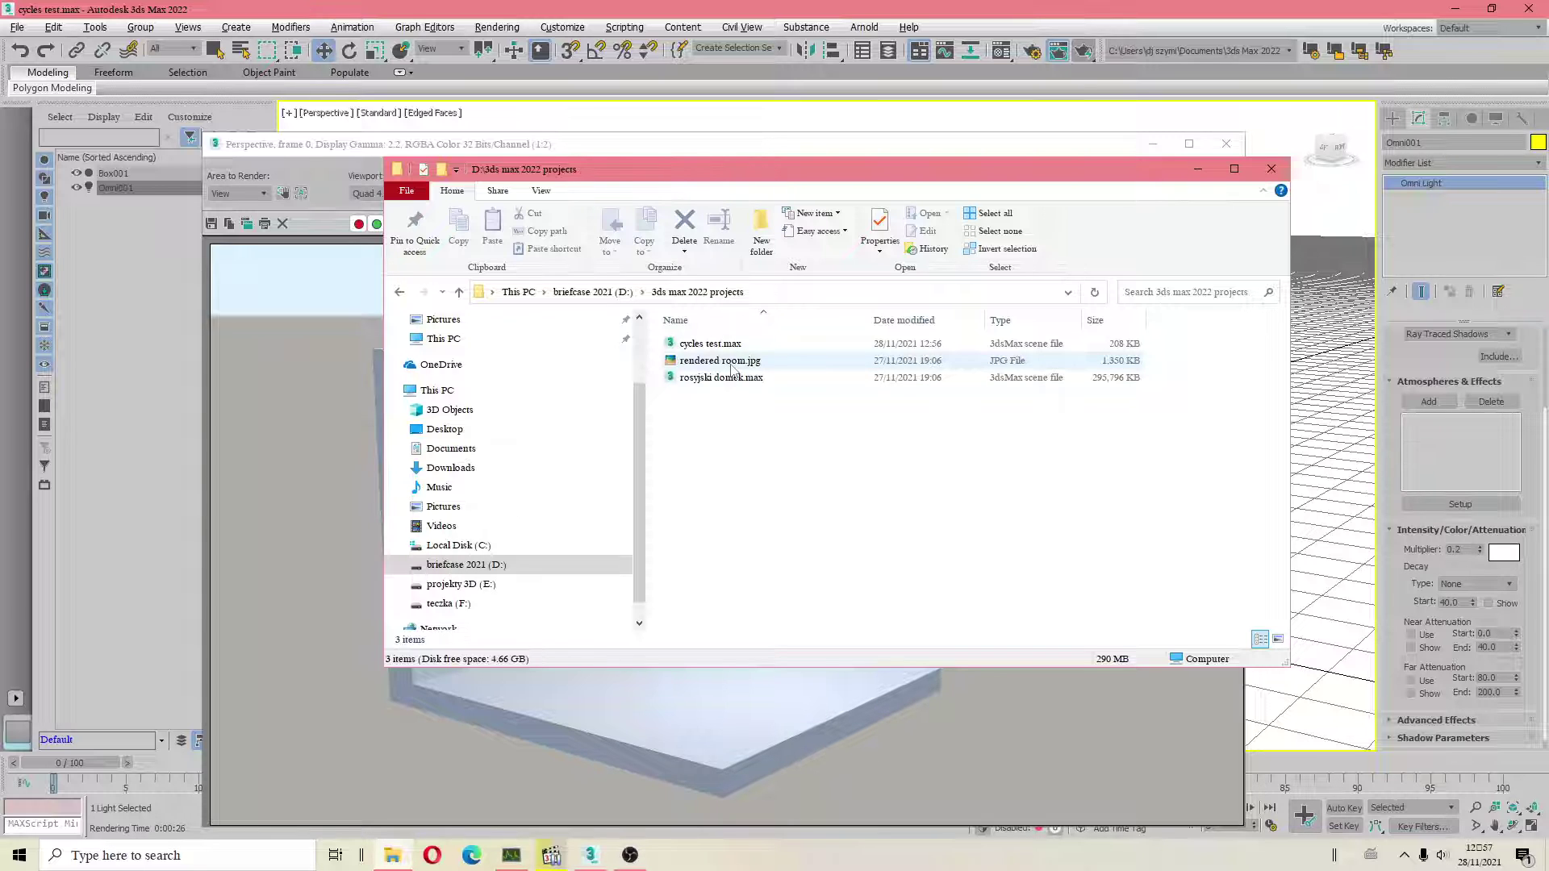
pyautogui.doubleClick(732, 369)
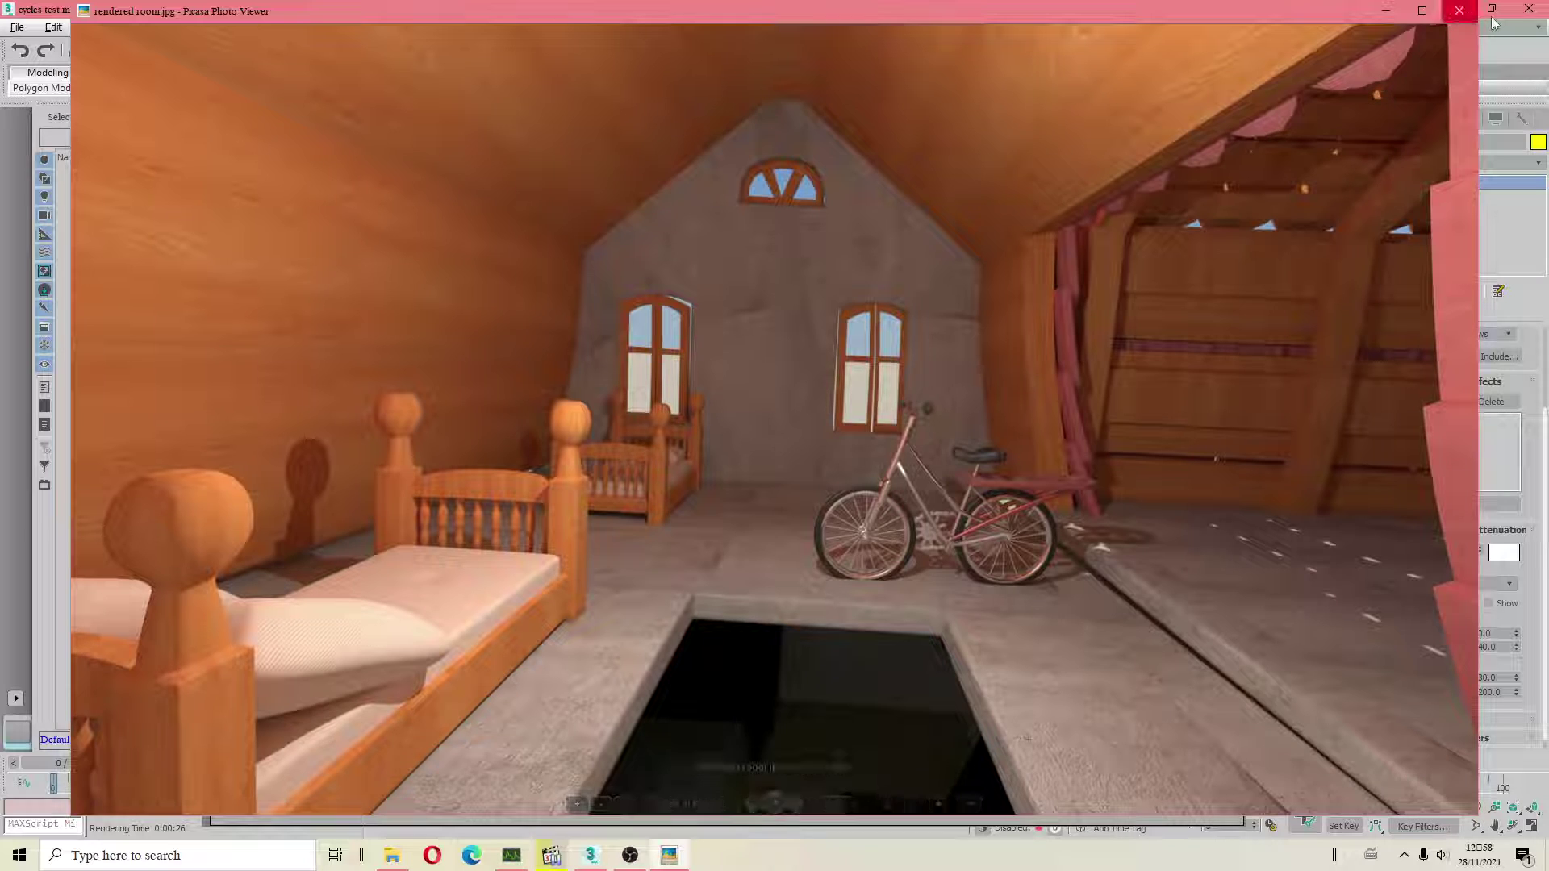
pyautogui.click(1460, 10)
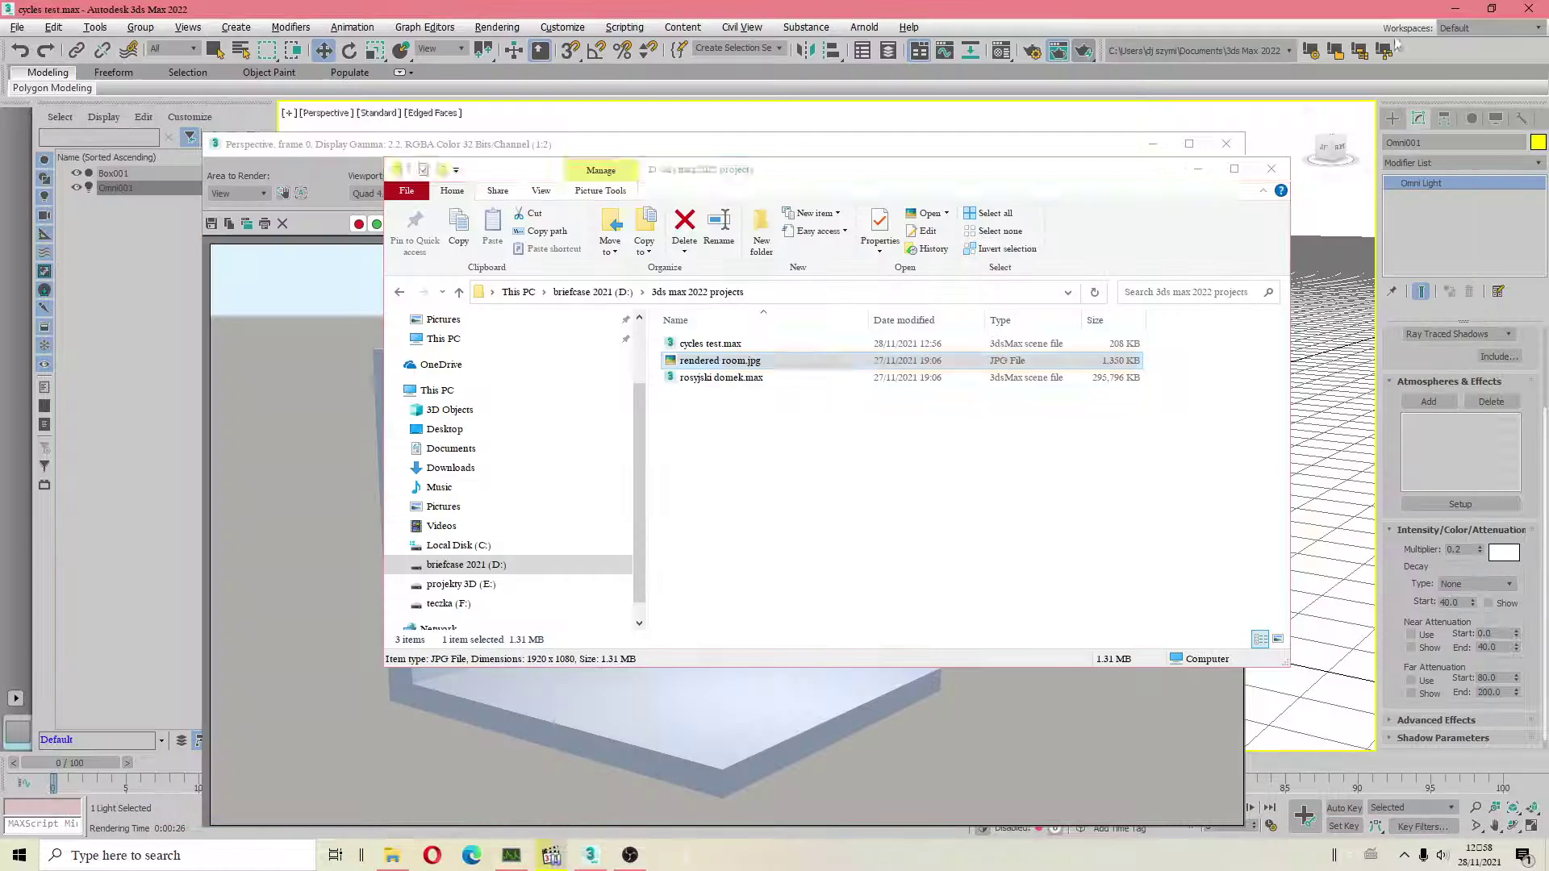
pyautogui.click(638, 746)
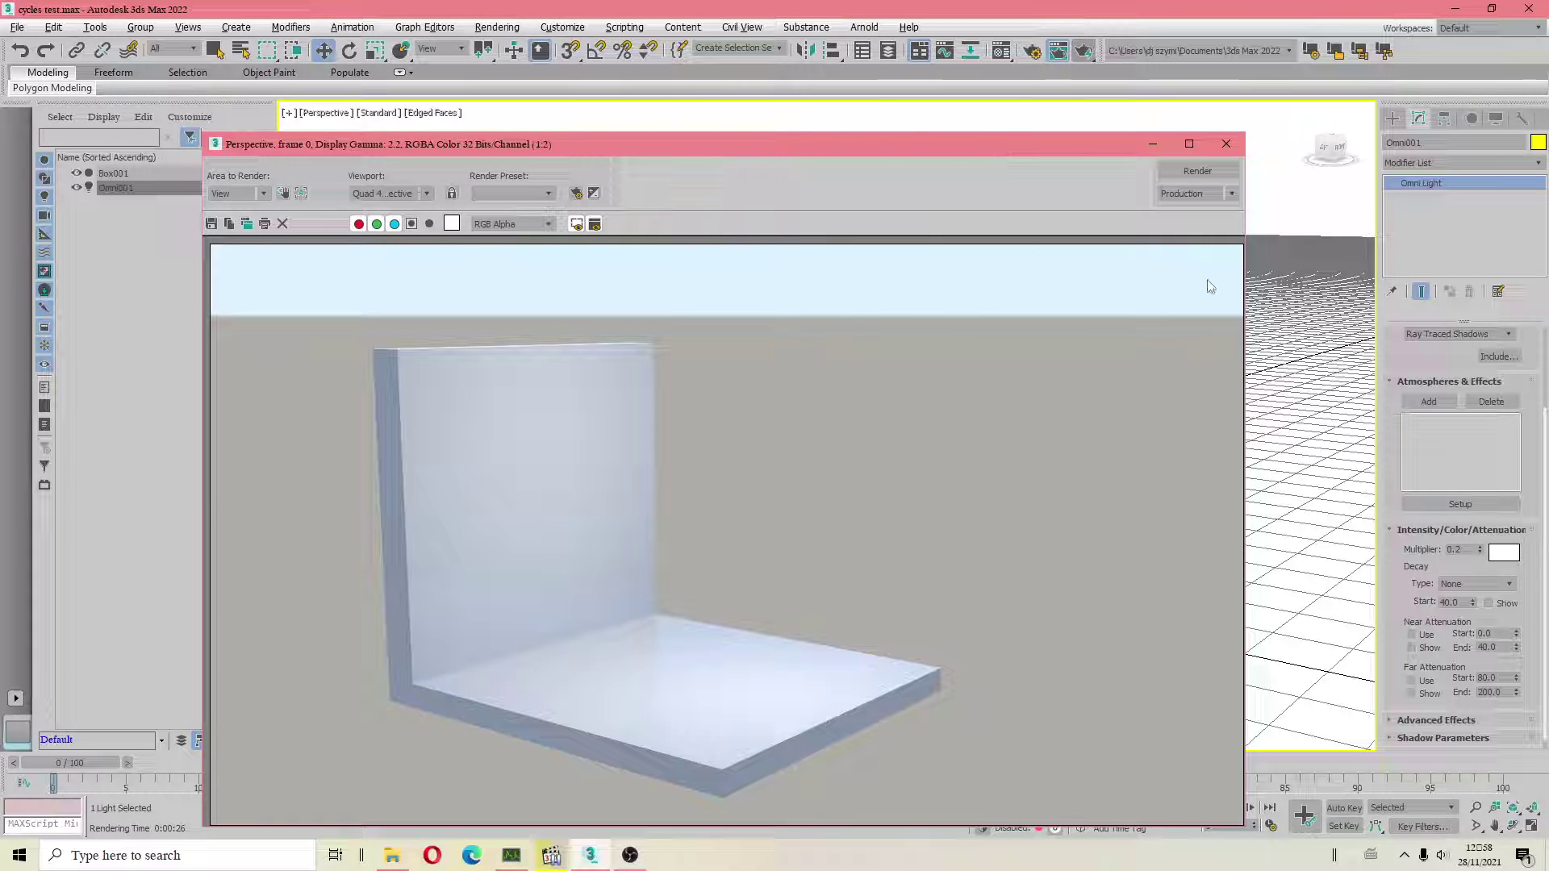
# Step: Delete Omni001 and drag out a targeted Arnold light above the floor
pyautogui.click(1226, 145)
pyautogui.keyDown('alt'); pyautogui.moveTo(896, 315); pyautogui.dragTo(896, 373, button='middle'); pyautogui.keyUp('alt')
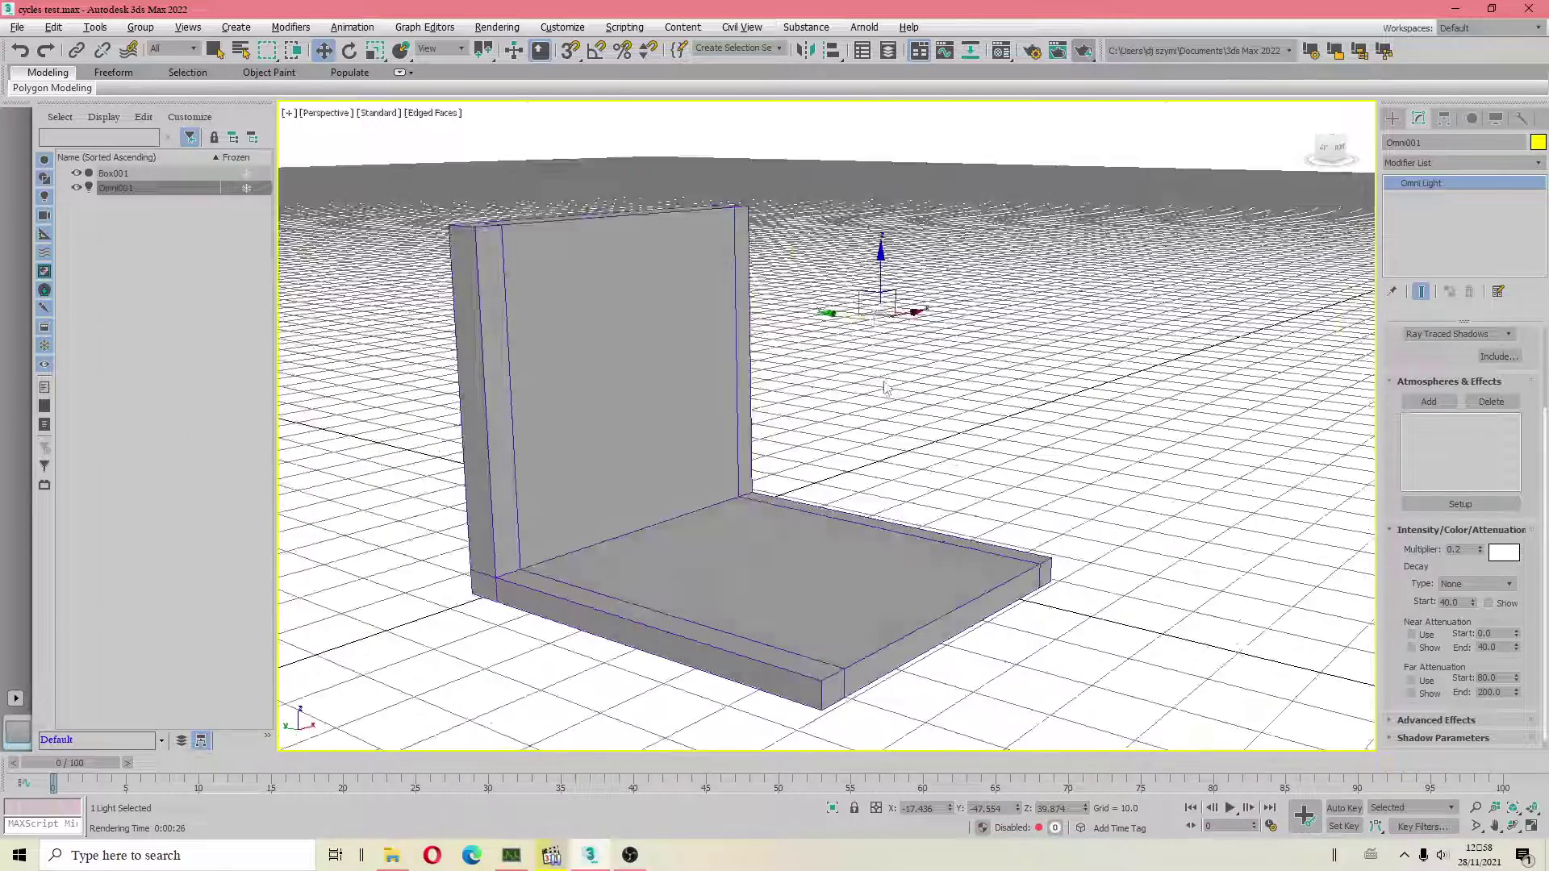
pyautogui.press('Delete')
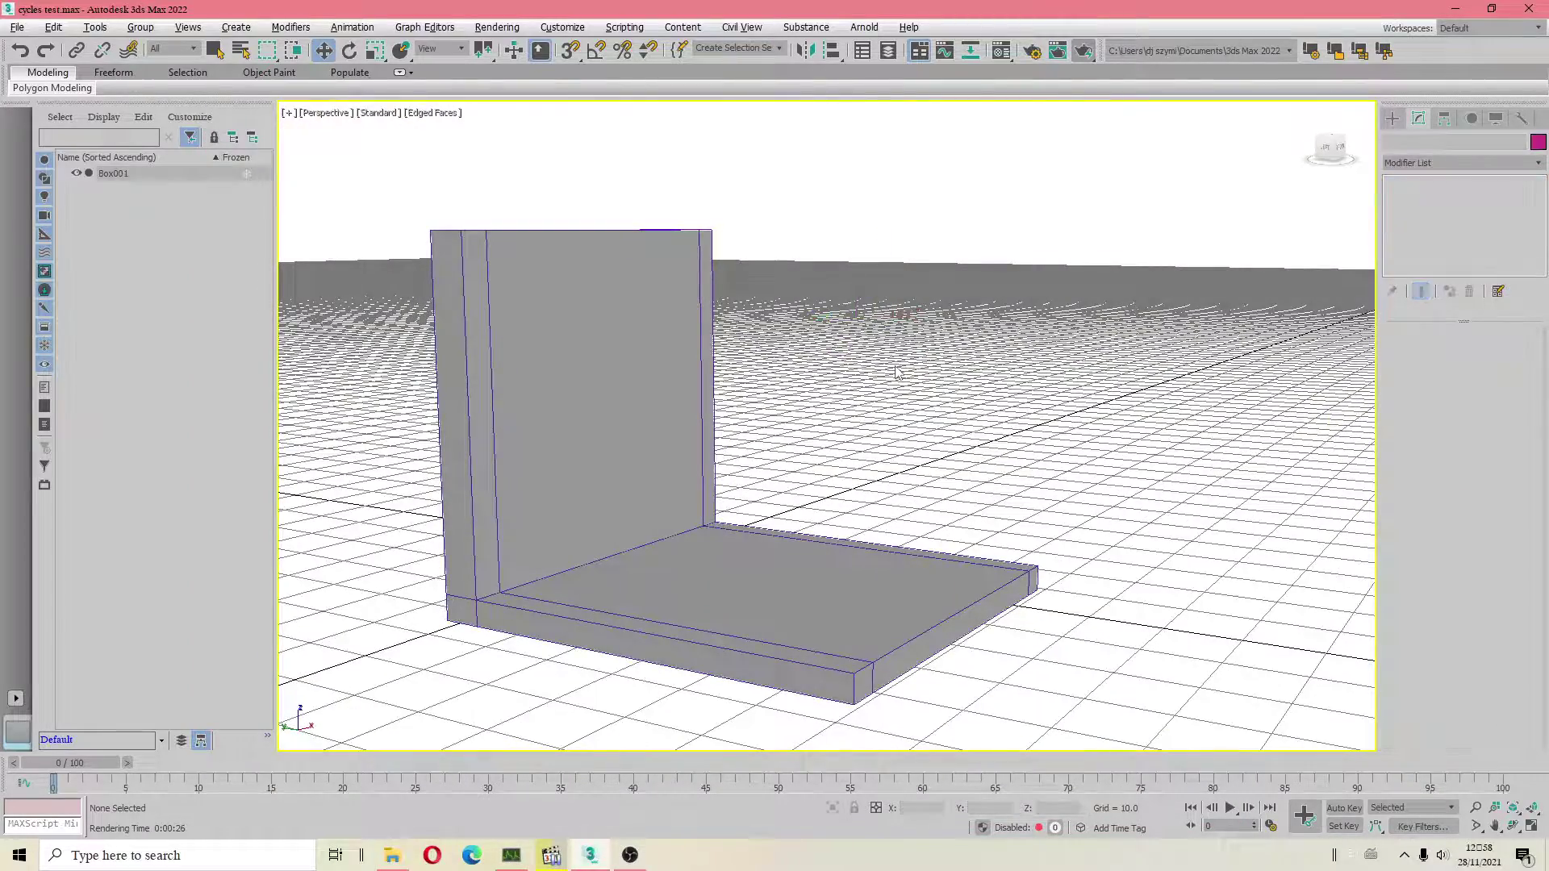
pyautogui.click(1392, 118)
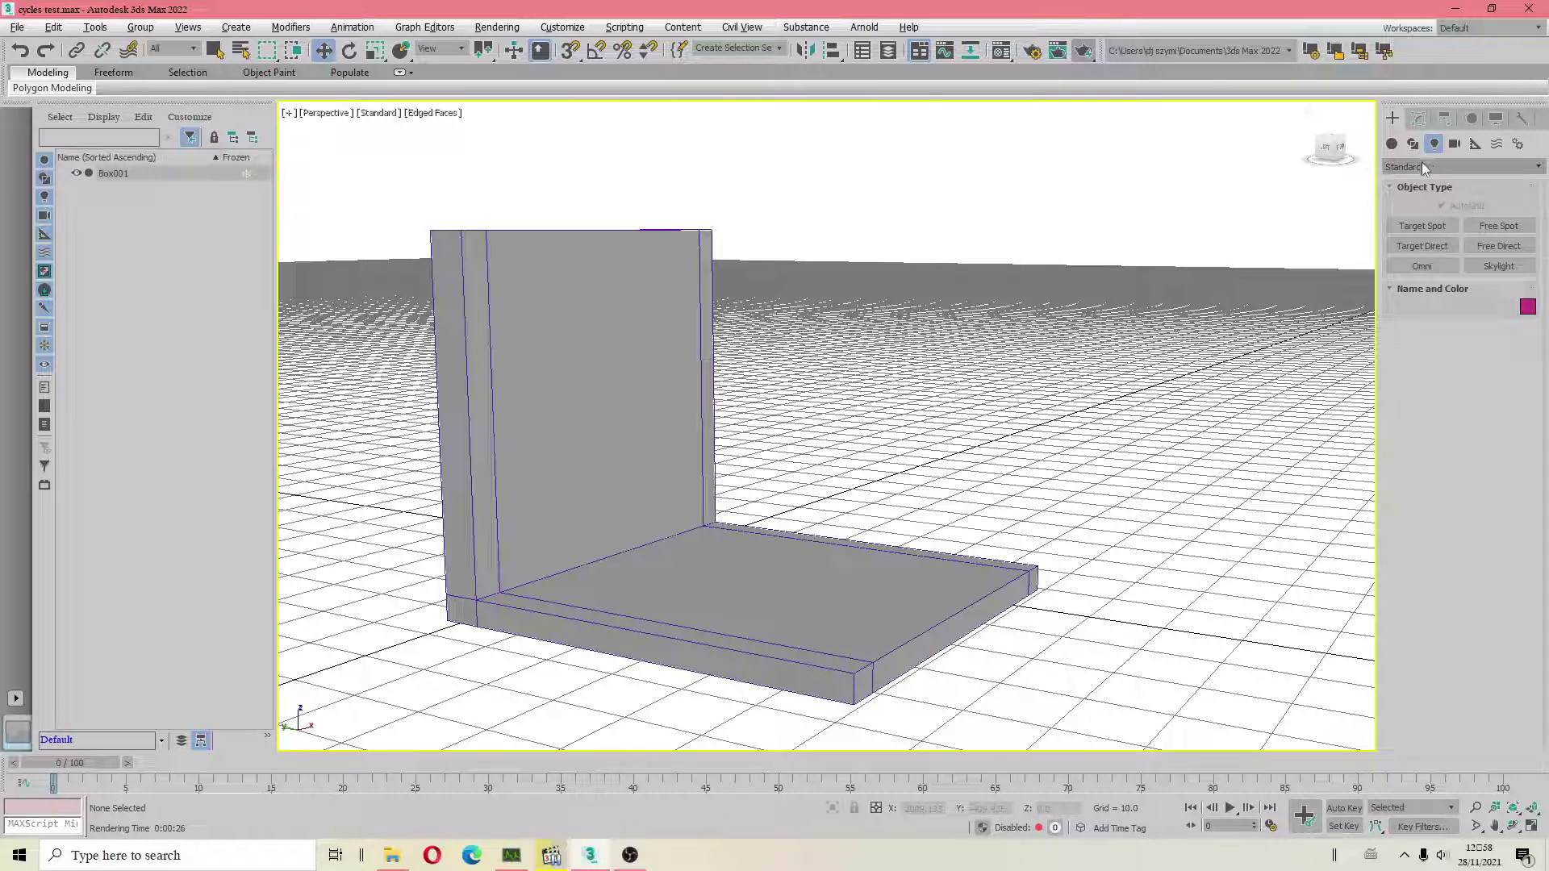
pyautogui.click(1419, 166)
pyautogui.click(1415, 212)
pyautogui.click(1460, 225)
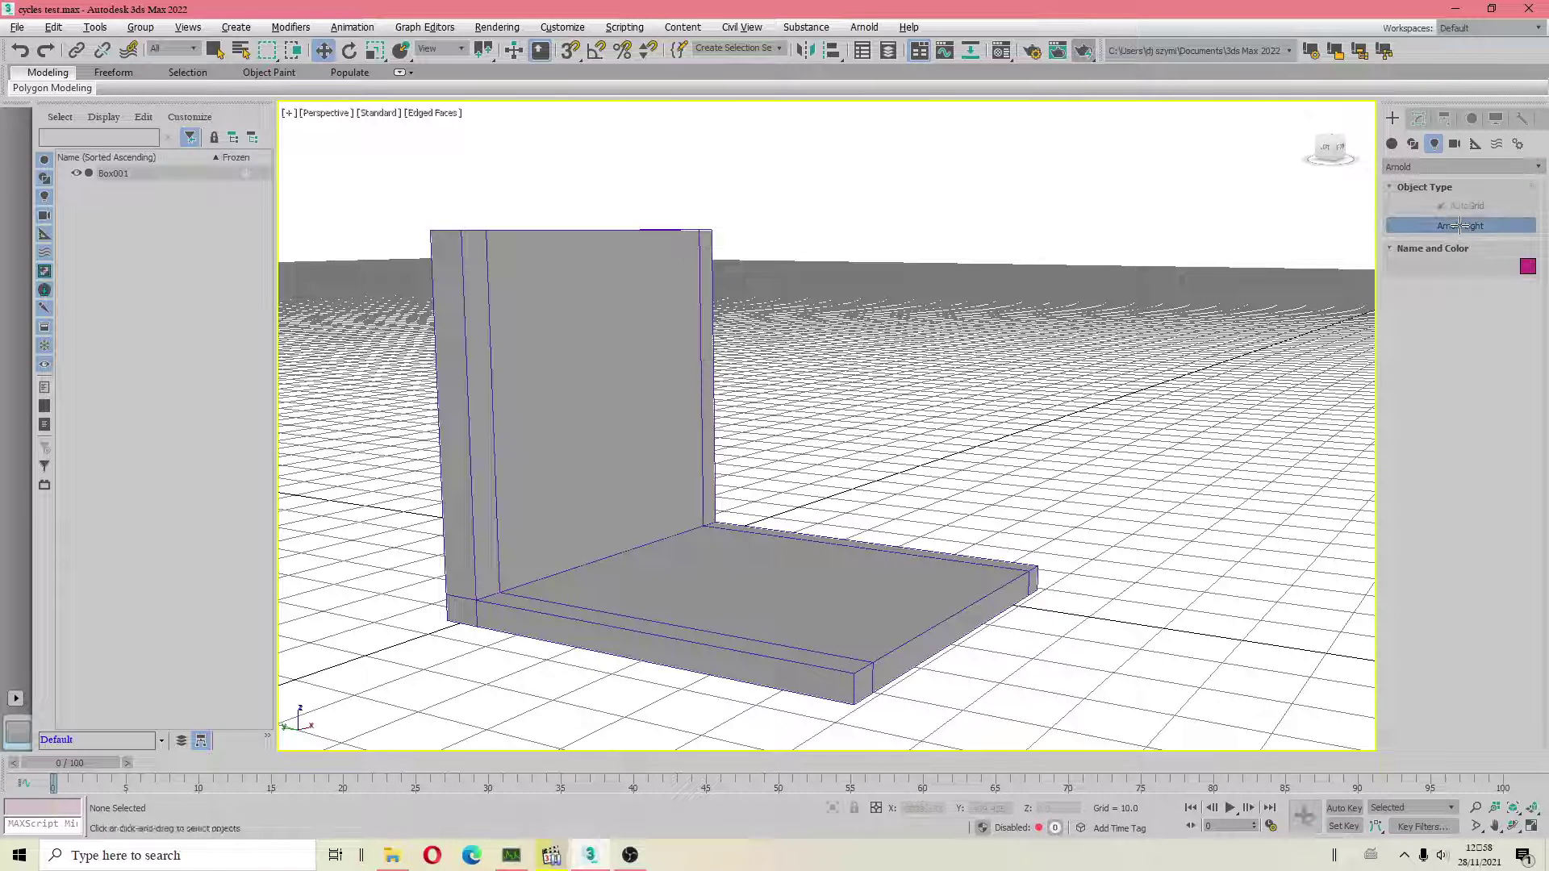
pyautogui.moveTo(764, 569)
pyautogui.mouseDown()
pyautogui.moveTo(787, 357)
pyautogui.moveTo(767, 173)
pyautogui.moveTo(1008, 209)
pyautogui.mouseUp()
pyautogui.press('w')
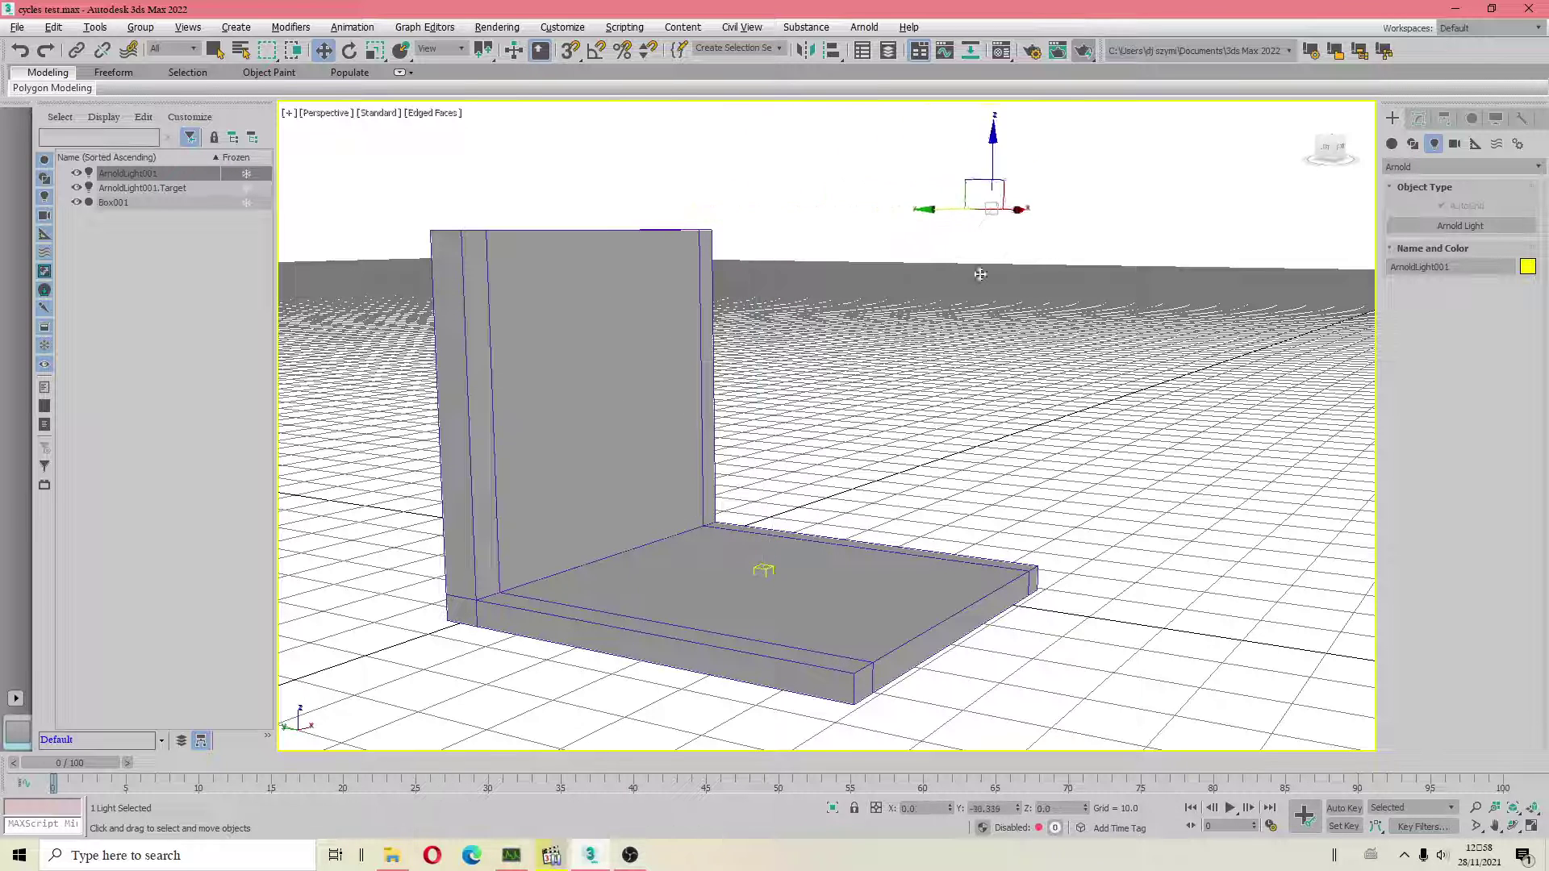
# Step: Set ArnoldLight001 Exposure and Intensity to 0.3, then render the scene
pyautogui.click(1417, 119)
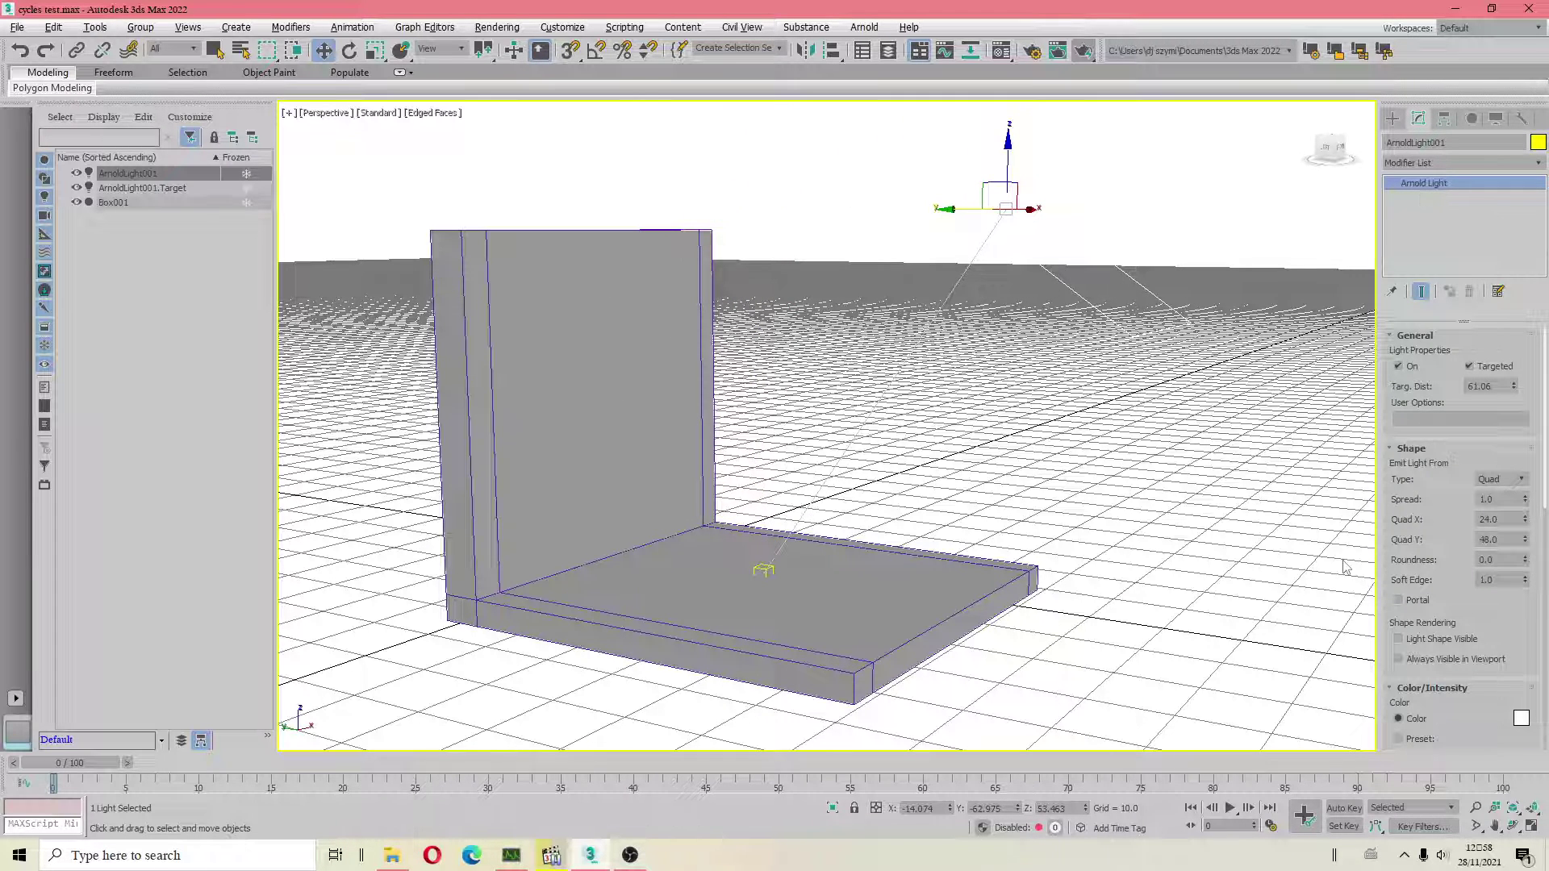
pyautogui.scroll(-3, 1446, 670)
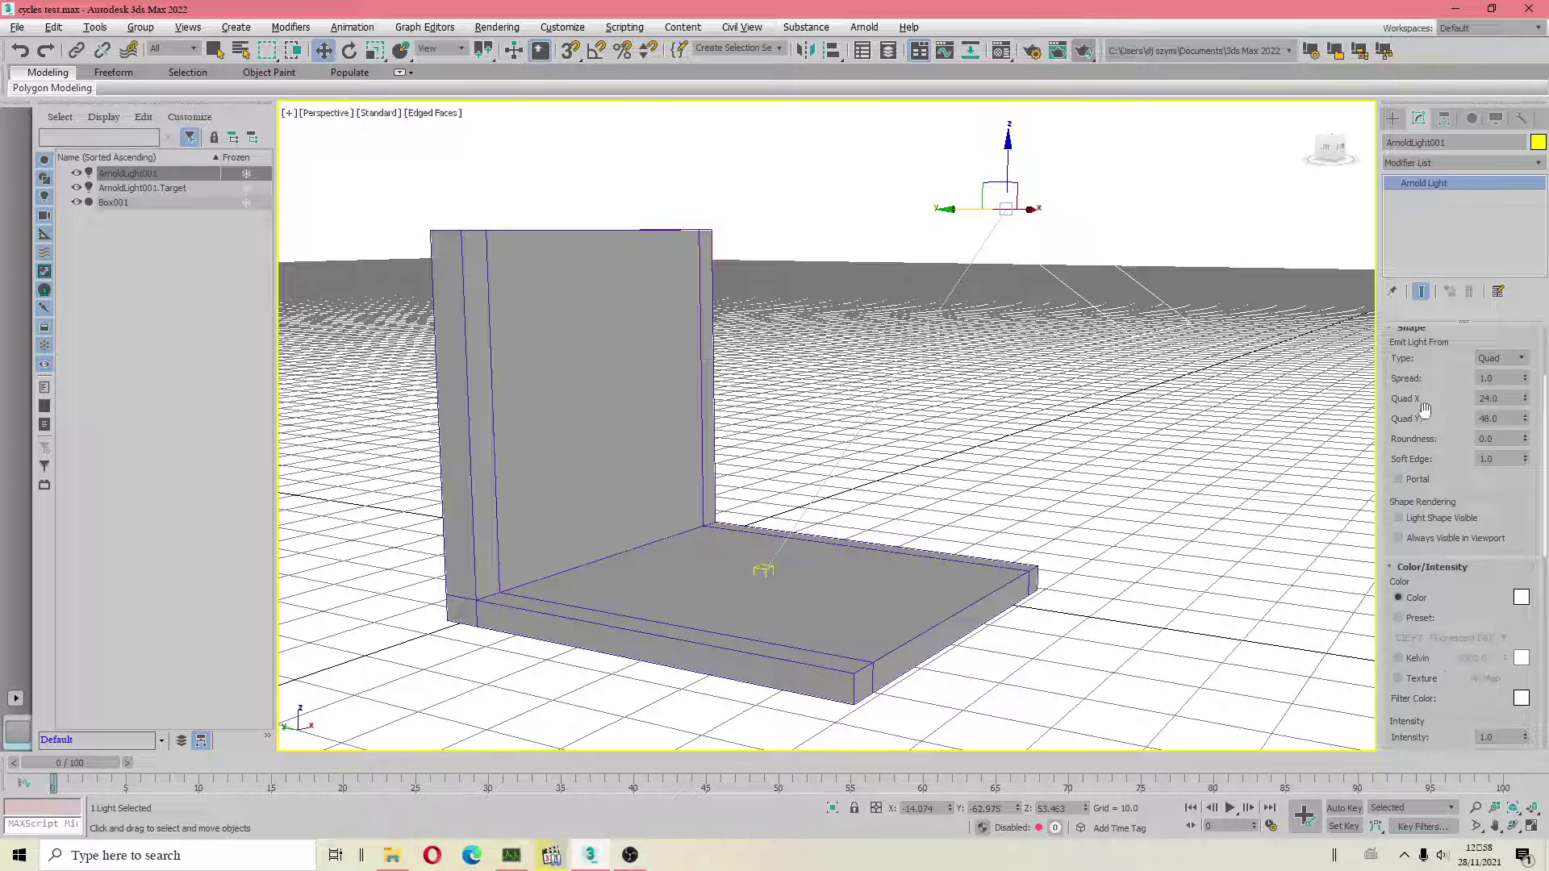
pyautogui.scroll(1, 1425, 410)
pyautogui.scroll(-2, 1433, 622)
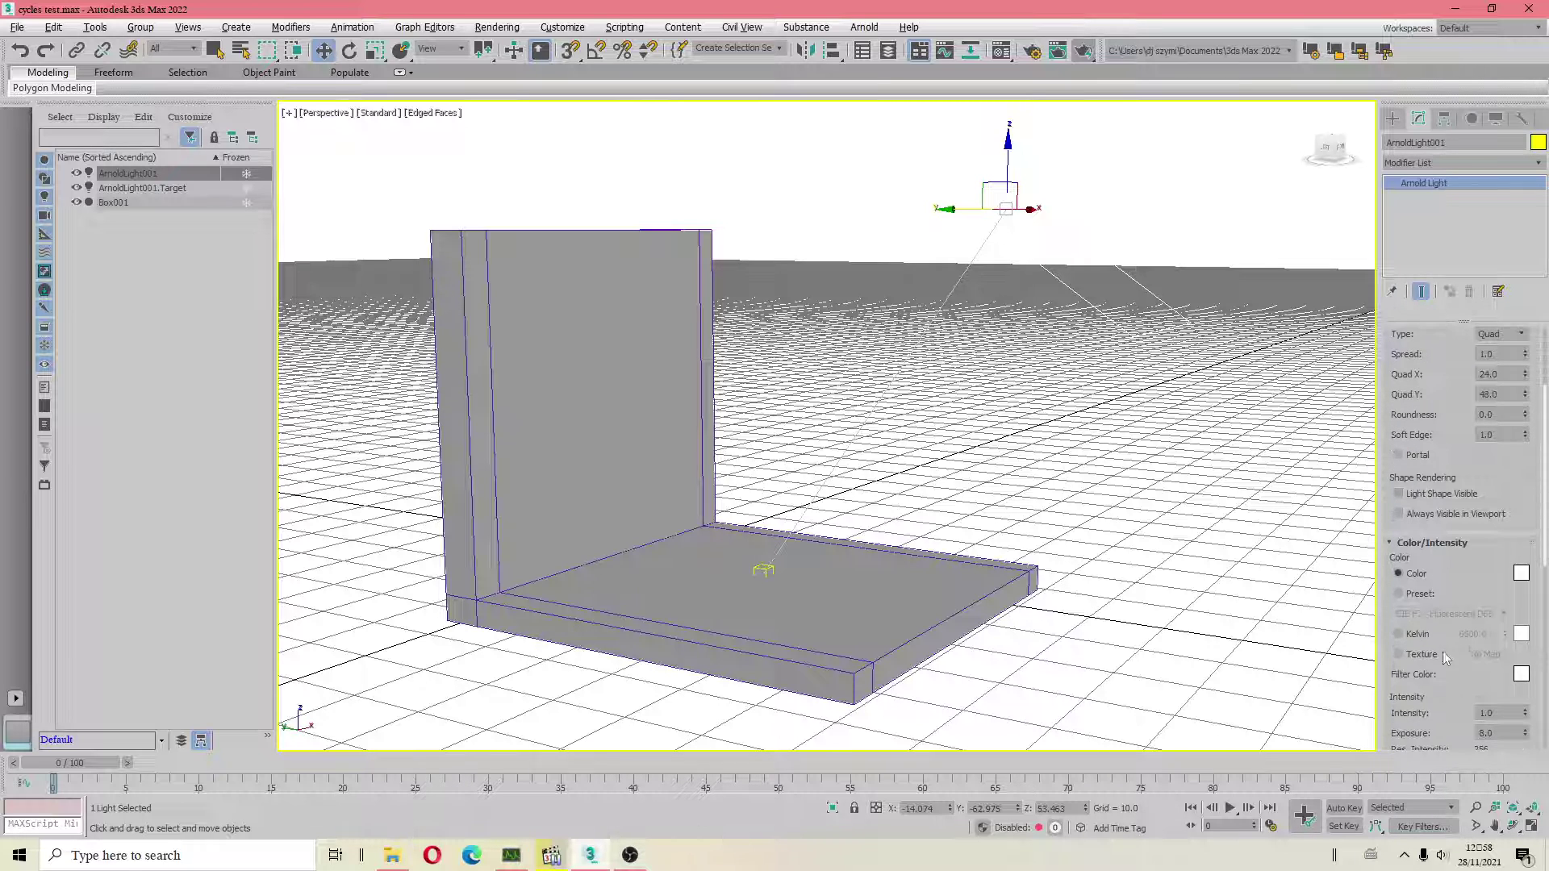
pyautogui.scroll(-1, 1456, 666)
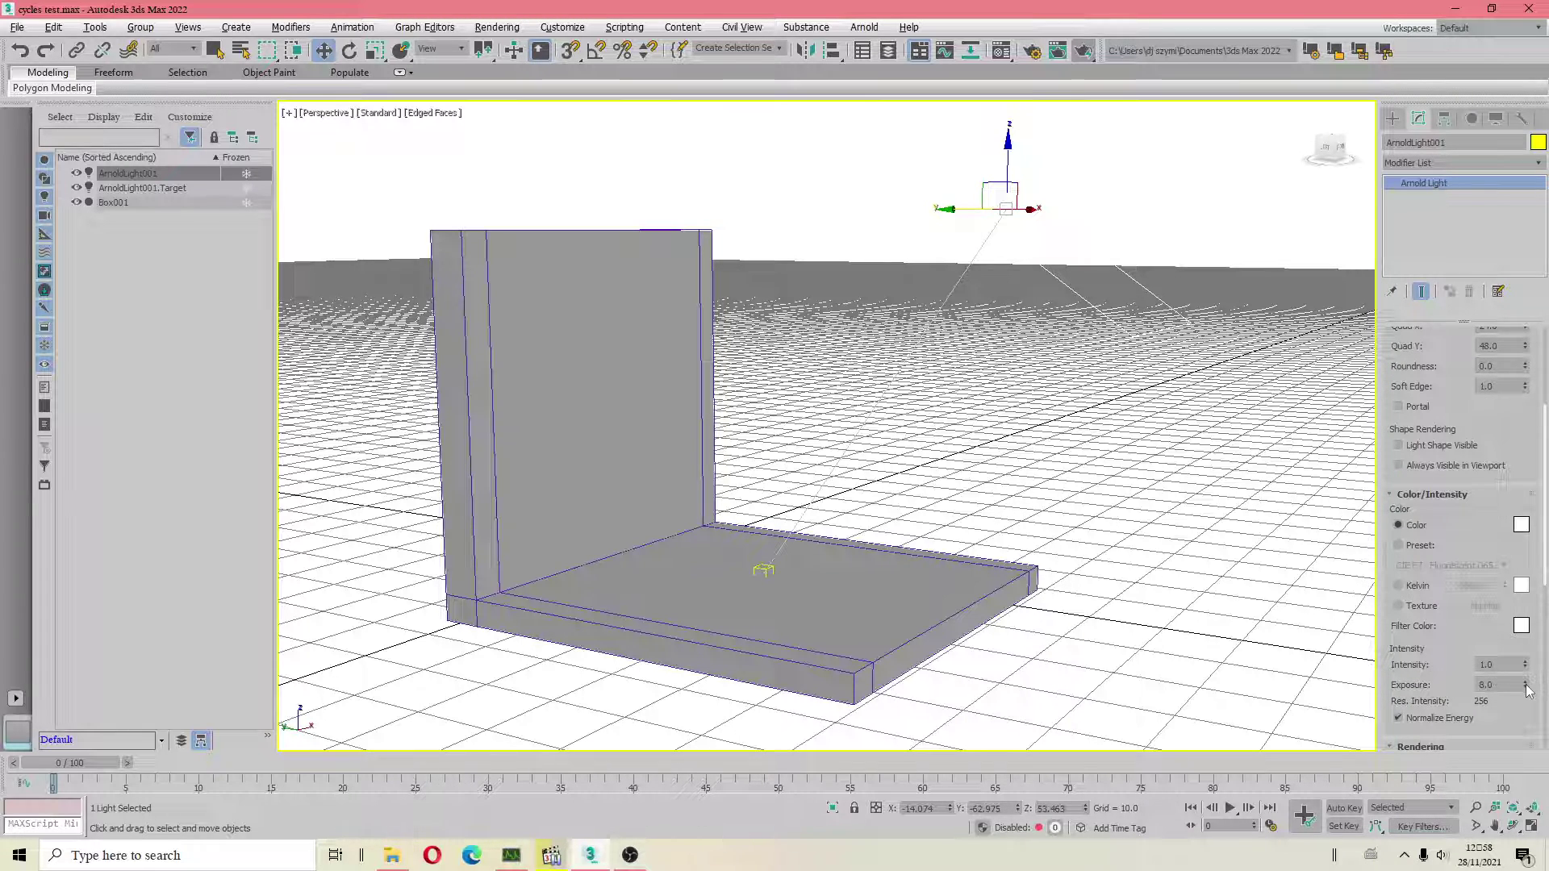
pyautogui.moveTo(1527, 690); pyautogui.dragTo(1526, 703)
pyautogui.moveTo(1528, 699); pyautogui.dragTo(1527, 685)
pyautogui.rightClick(1526, 667)
pyautogui.click(1083, 51)
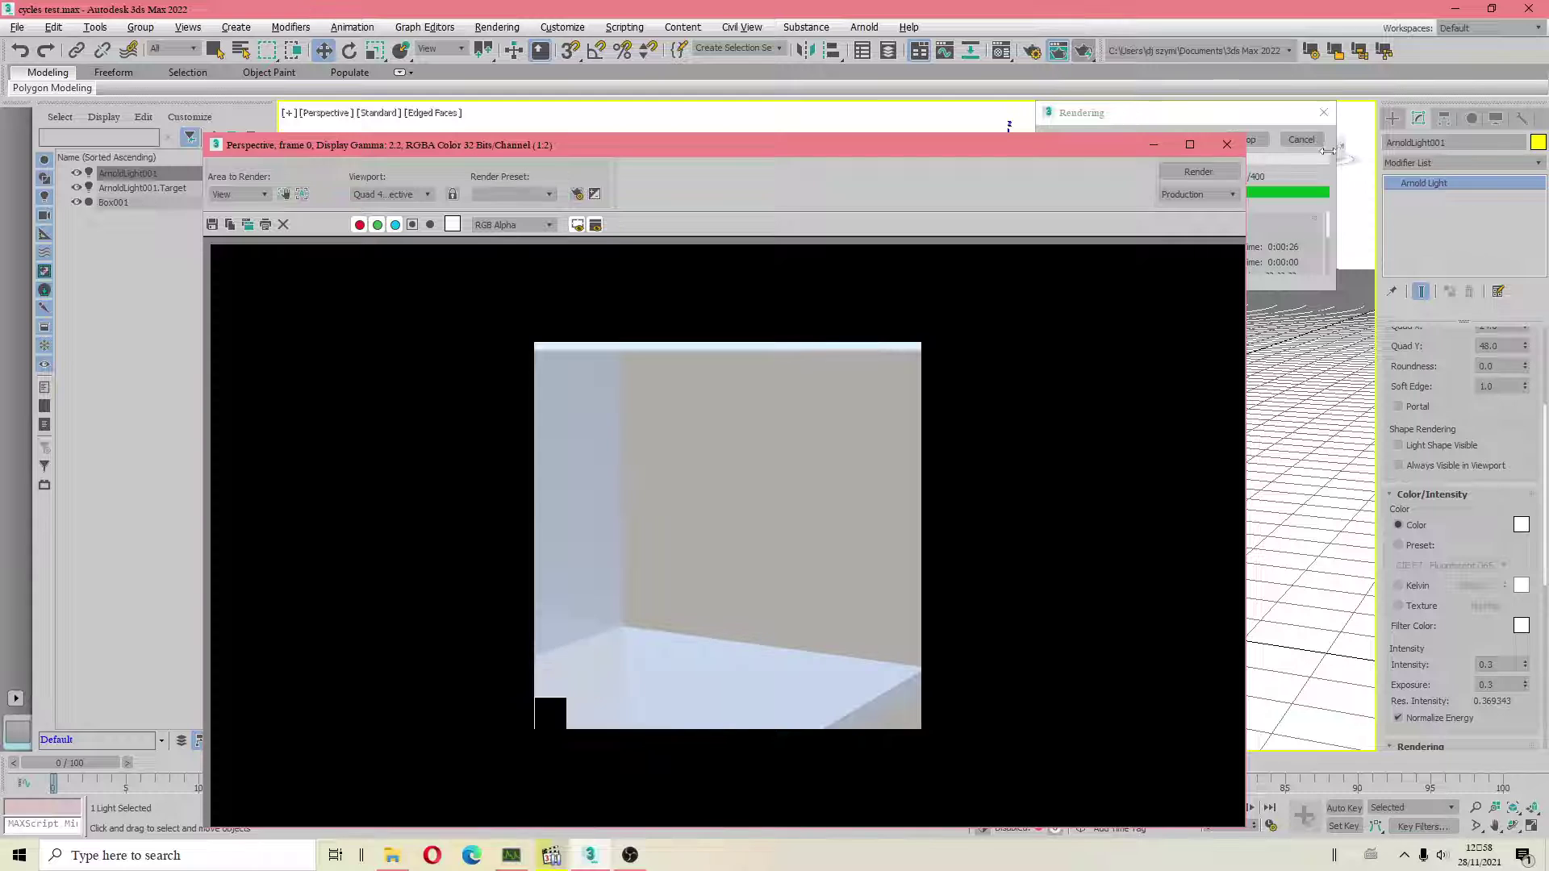
# Step: Close the render windows and place a Sun Positioner compass on the floor
pyautogui.click(1300, 142)
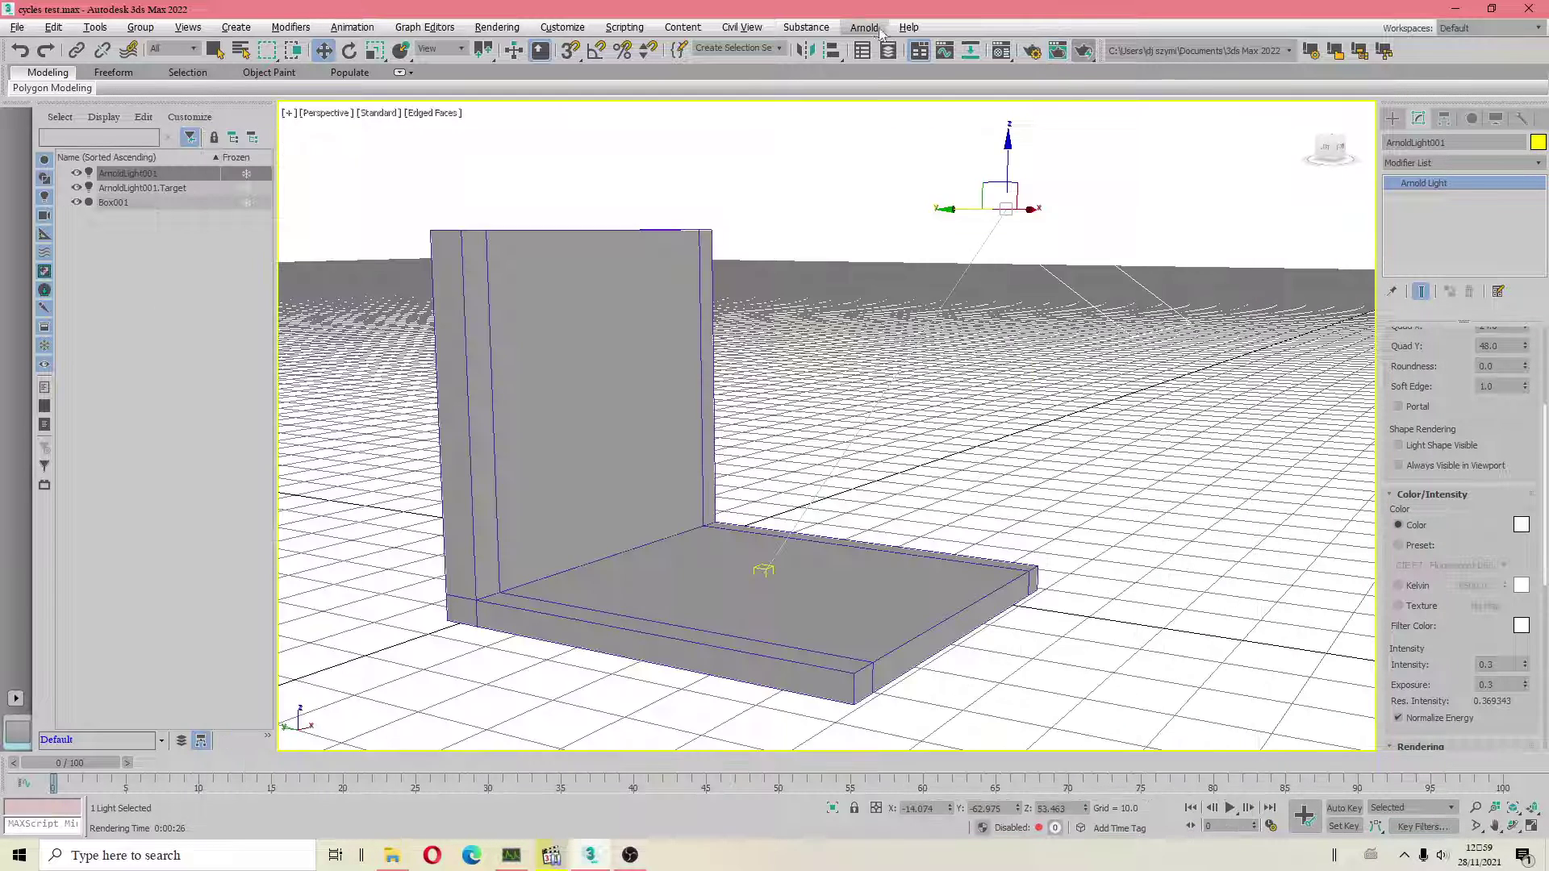
pyautogui.click(1006, 50)
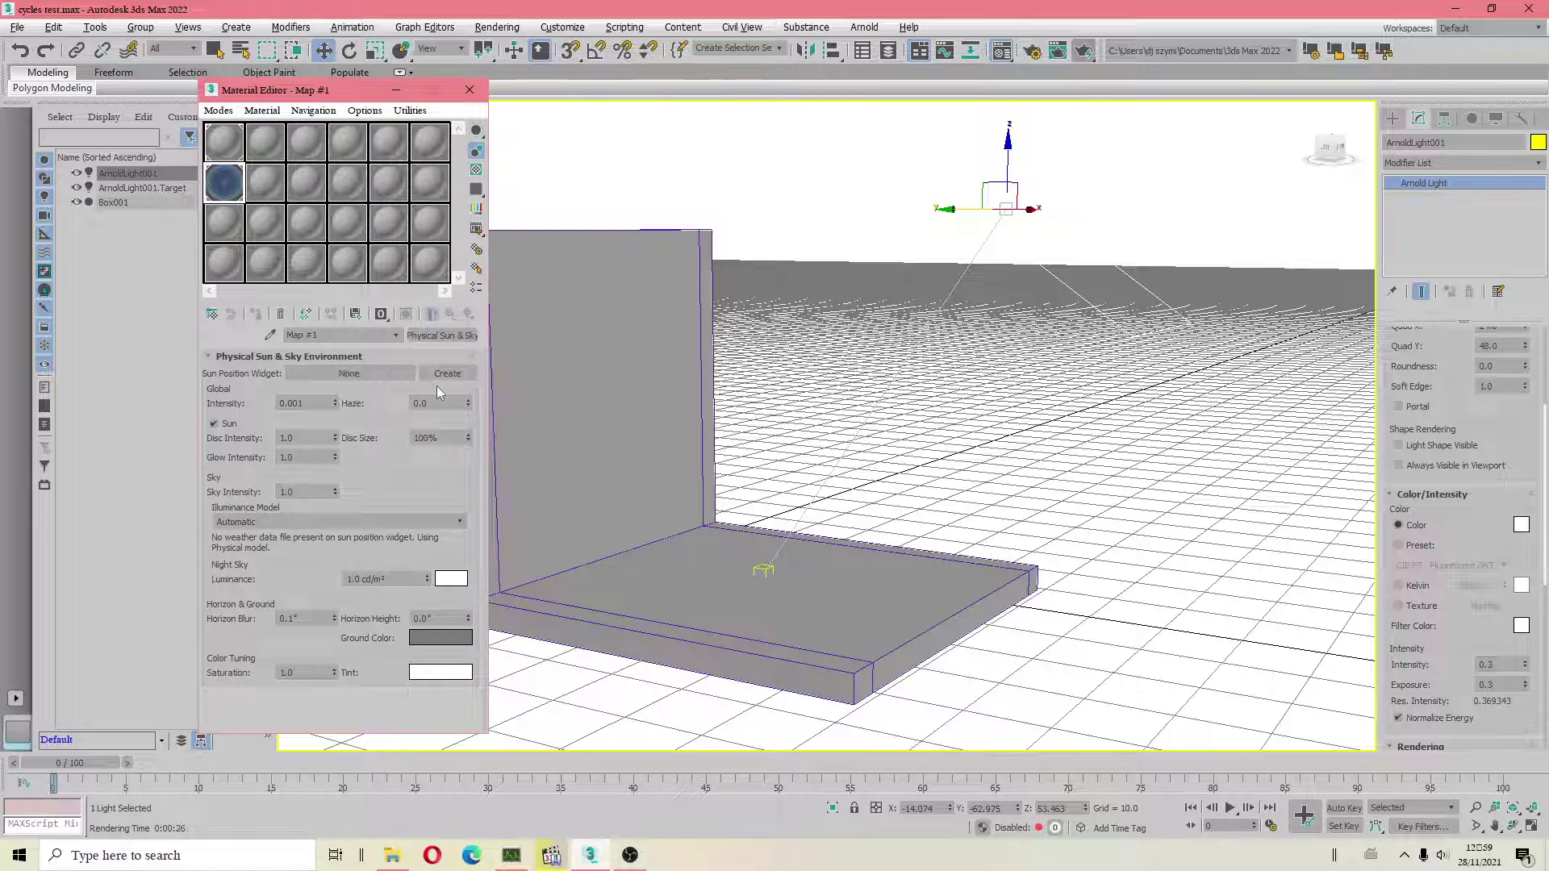
pyautogui.click(439, 381)
pyautogui.moveTo(669, 551); pyautogui.dragTo(965, 590)
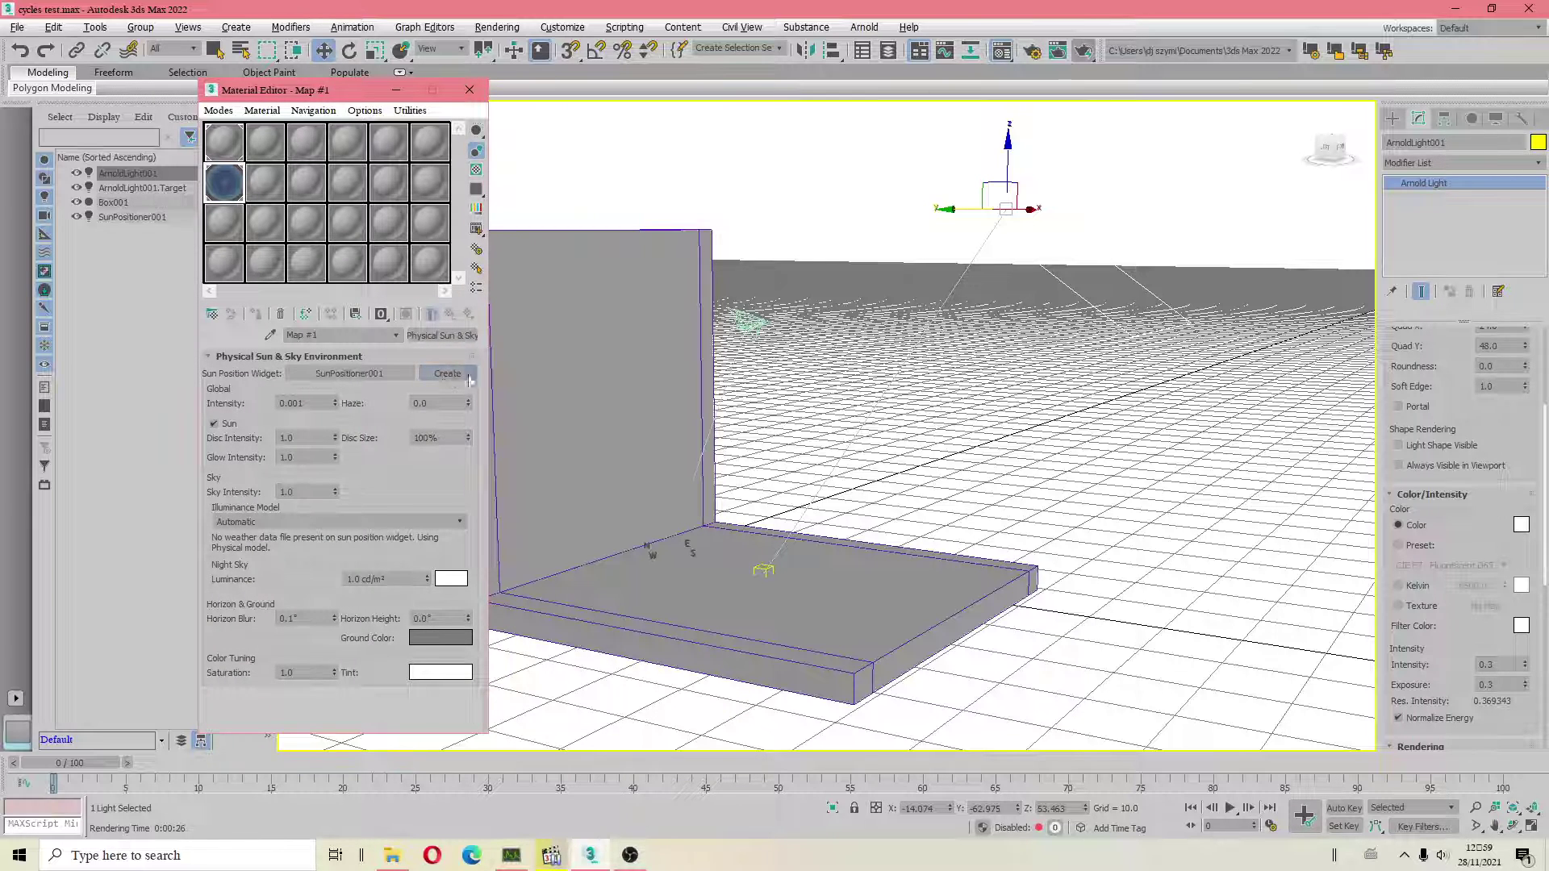
pyautogui.click(965, 589)
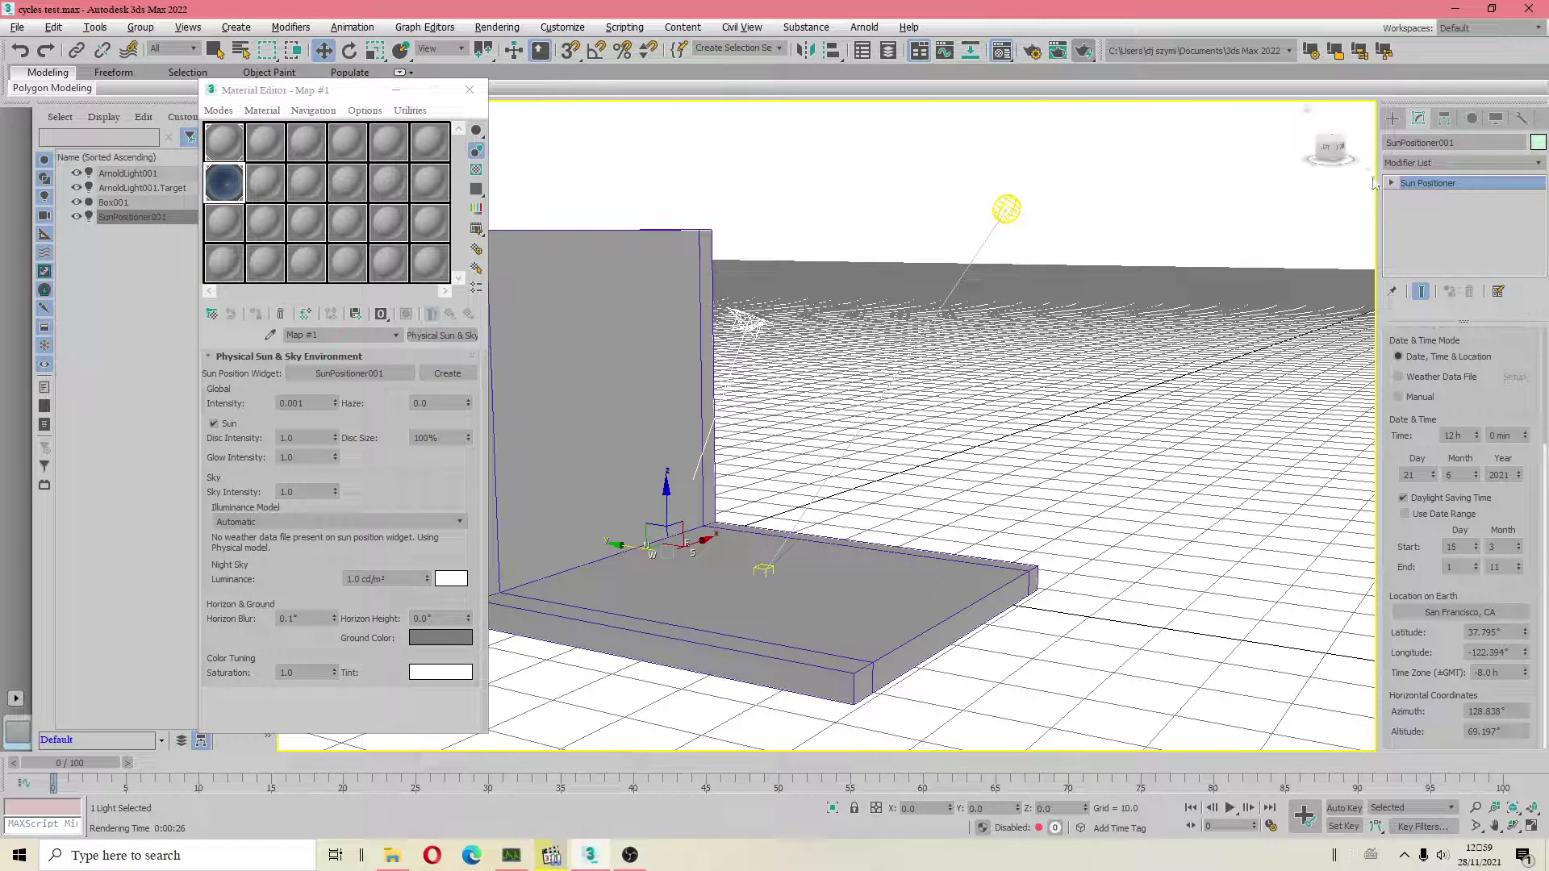
# Step: Lower the sun toward the horizon and delete the Arnold light with its target
pyautogui.click(1392, 183)
pyautogui.scroll(-4, 787, 322)
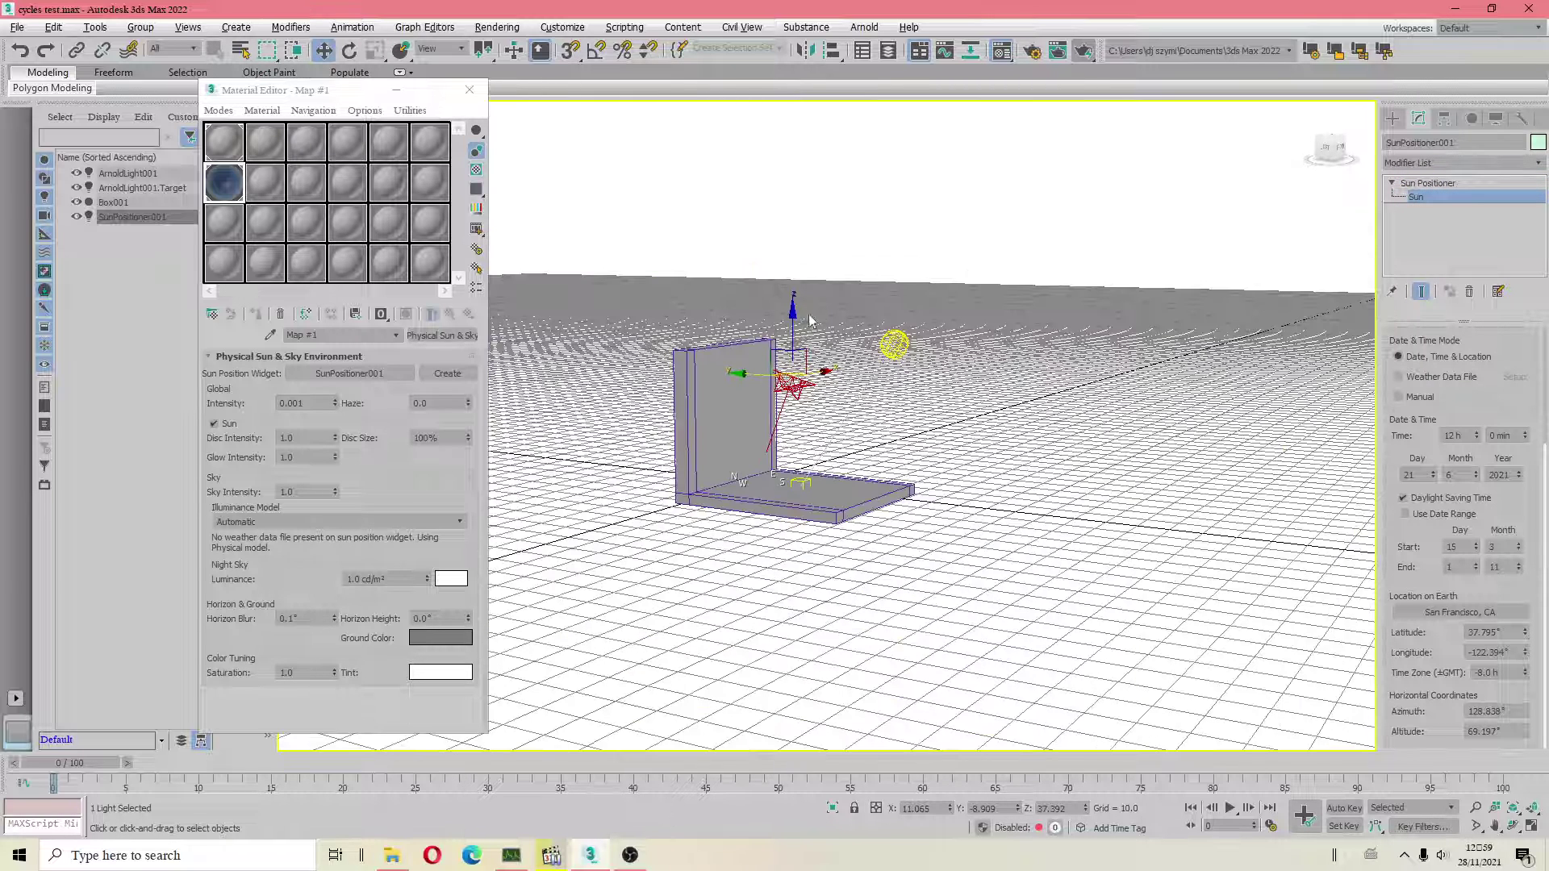
pyautogui.moveTo(784, 258); pyautogui.dragTo(785, 127)
pyautogui.moveTo(831, 187)
pyautogui.mouseDown()
pyautogui.moveTo(626, 191)
pyautogui.moveTo(1046, 337)
pyautogui.mouseUp()
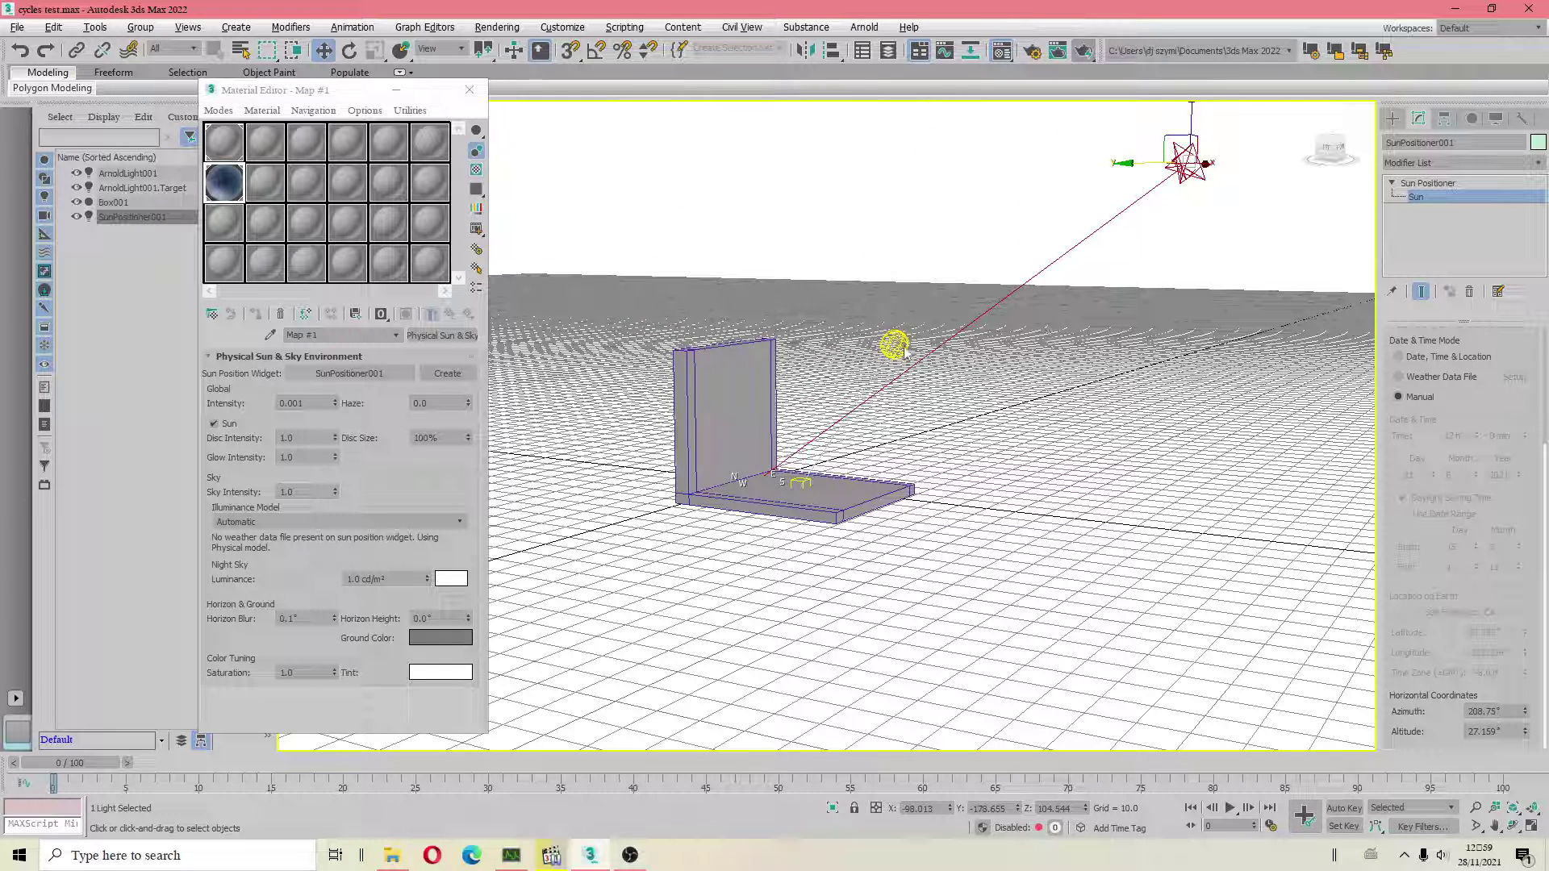
pyautogui.click(1428, 183)
pyautogui.click(894, 343)
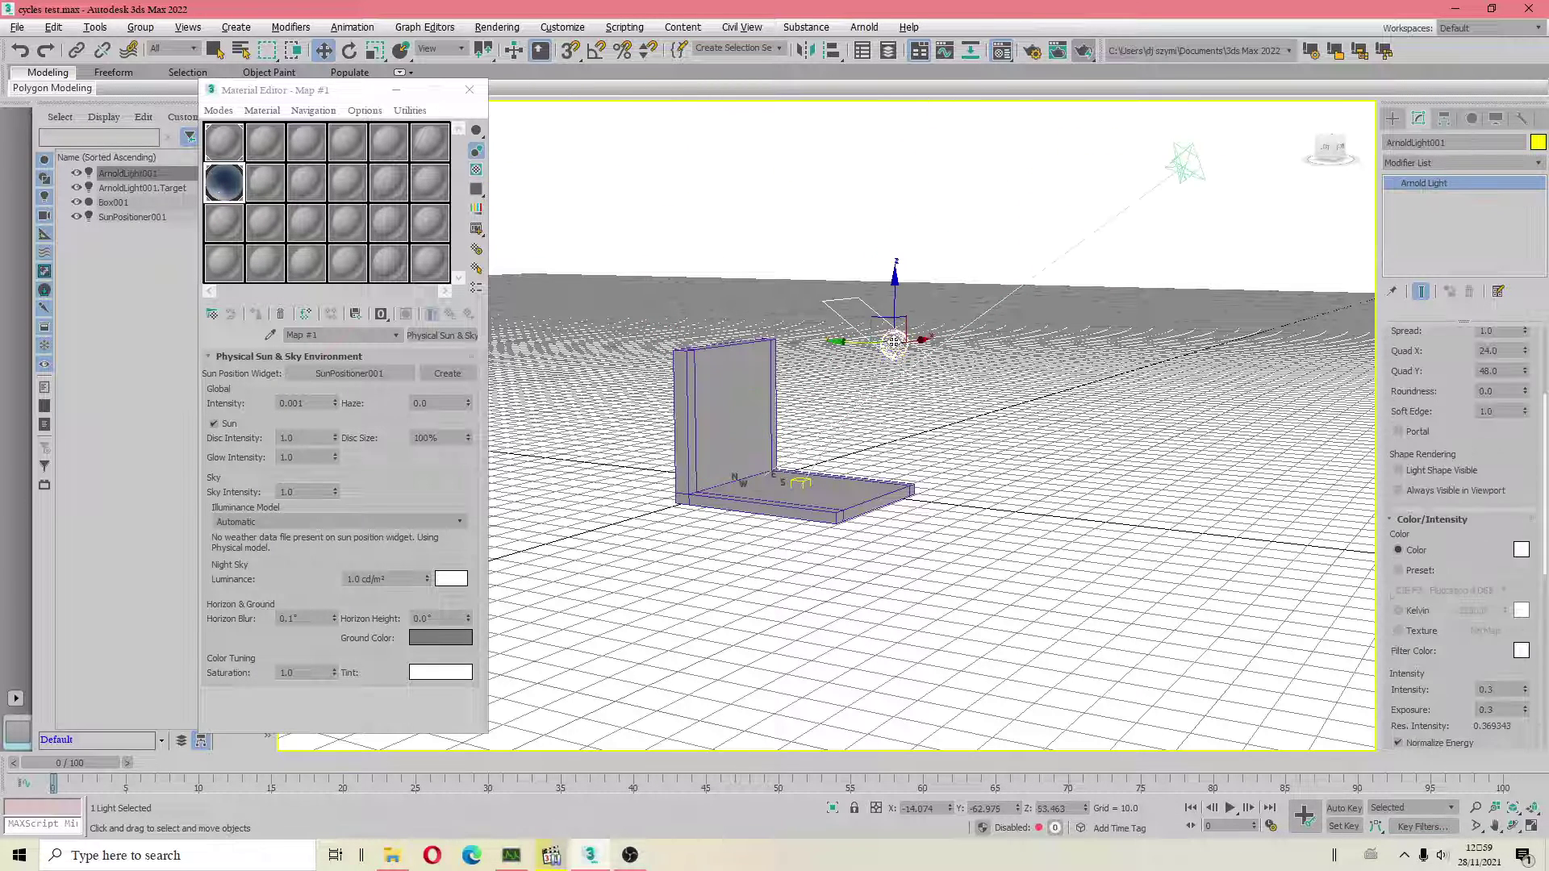
pyautogui.press('Delete')
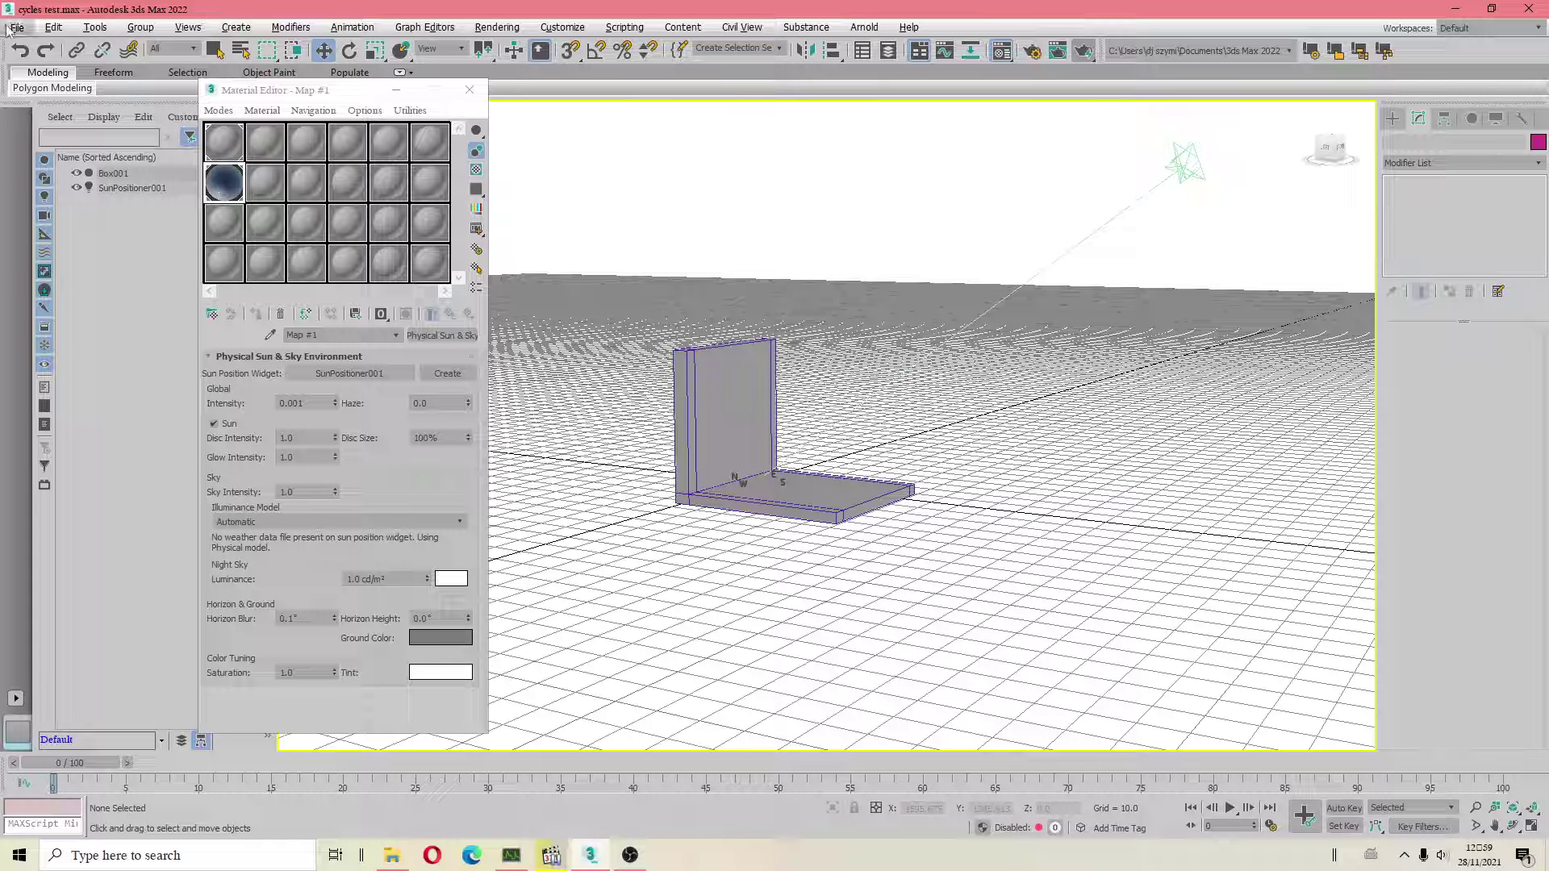
pyautogui.click(17, 26)
# Step: Set Sun & Sky glow intensity 2.3, disc intensity 2.2 and sky intensity 0.7
pyautogui.click(46, 160)
pyautogui.moveTo(336, 460); pyautogui.dragTo(339, 453)
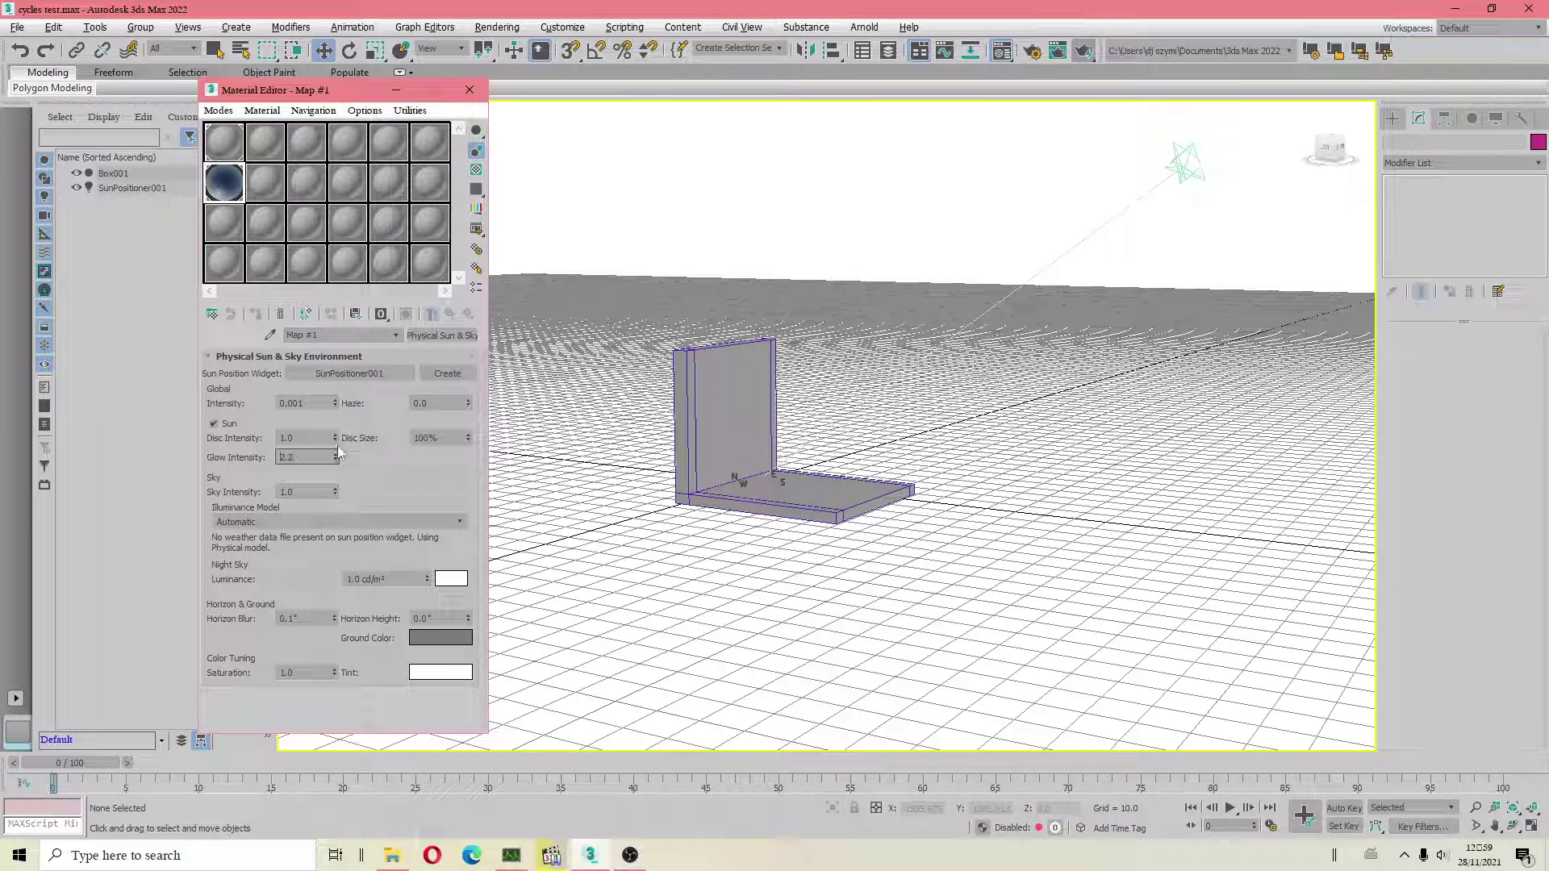
pyautogui.moveTo(335, 435); pyautogui.dragTo(338, 433)
pyautogui.moveTo(336, 494); pyautogui.dragTo(337, 505)
# Step: Orbit the view around the wall and floor and select Box001
pyautogui.scroll(4, 702, 468)
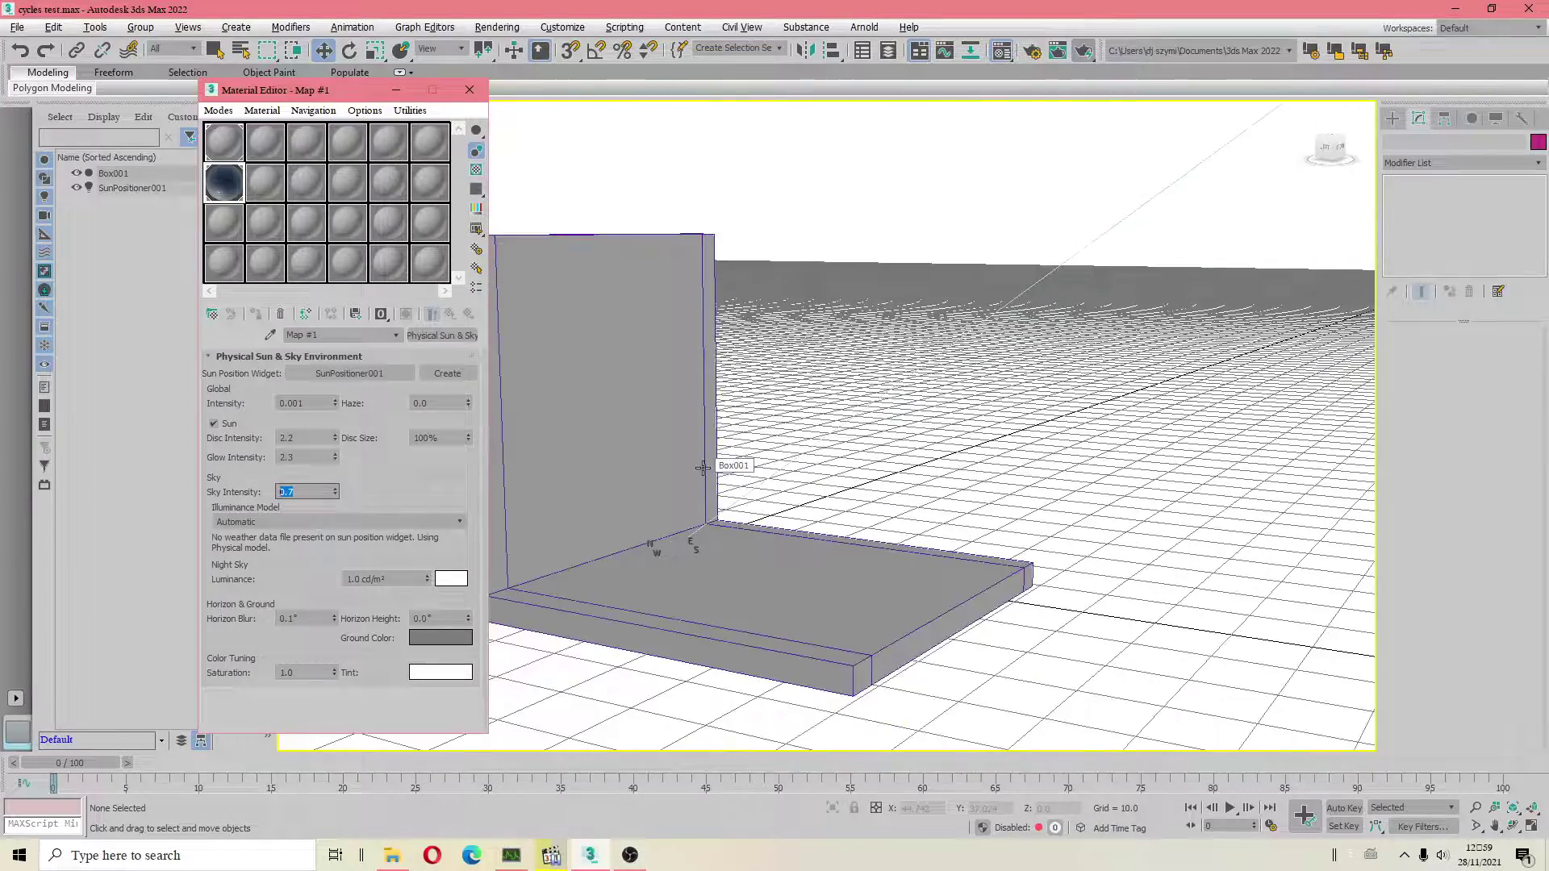
pyautogui.moveTo(658, 453)
pyautogui.keyDown('alt'); pyautogui.mouseDown(button='middle')
pyautogui.moveTo(738, 426)
pyautogui.moveTo(788, 428)
pyautogui.mouseUp(button='middle'); pyautogui.keyUp('alt')
pyautogui.click(809, 387)
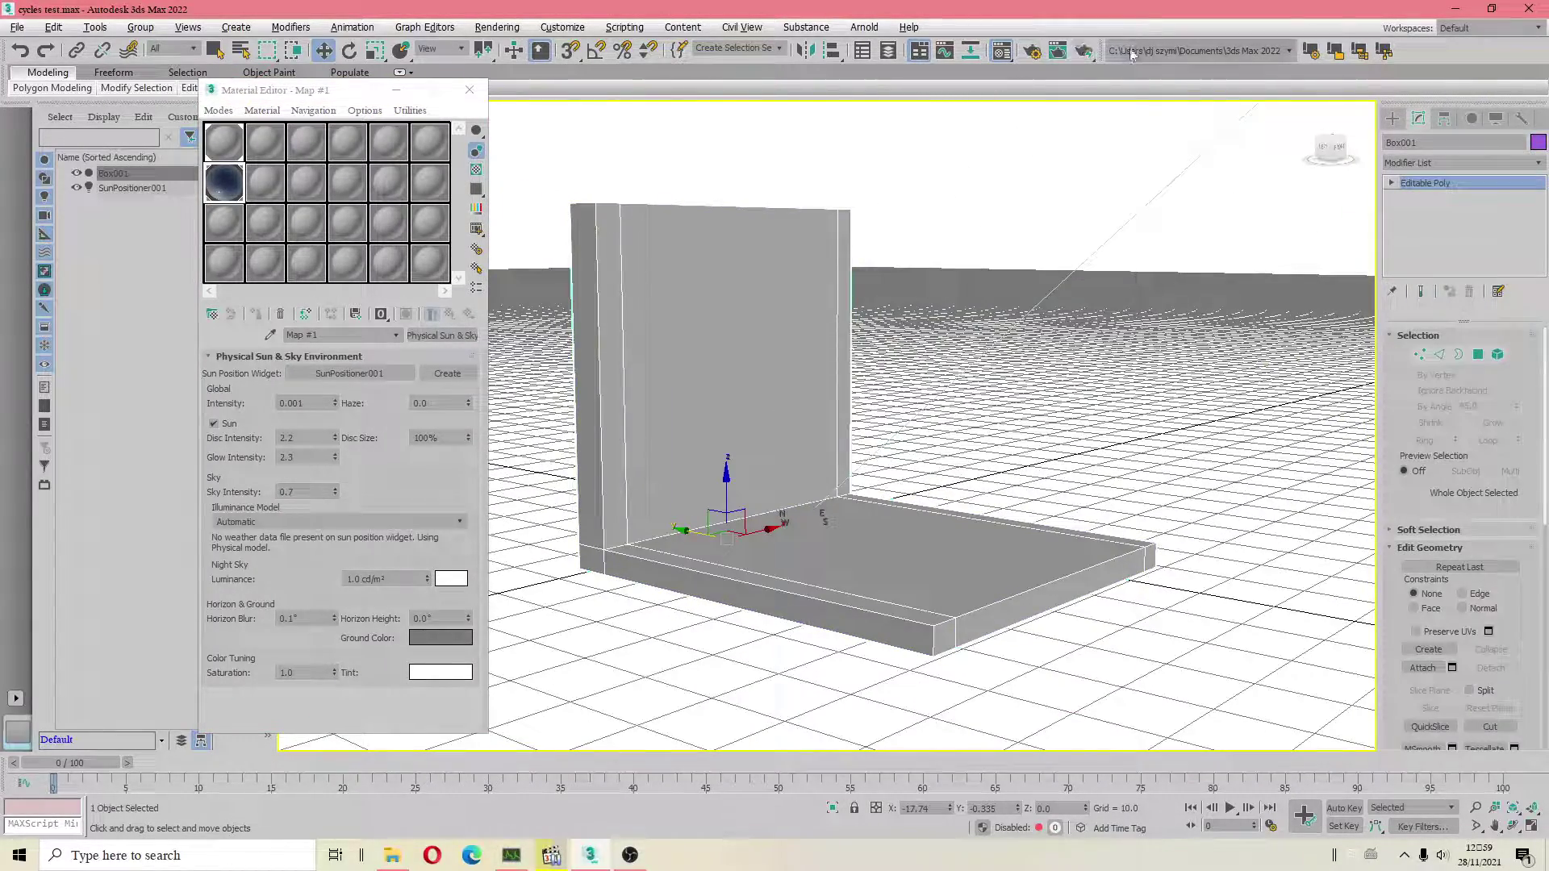
# Step: Run a test render of the perspective view, then close the render window and Material Editor
pyautogui.click(1085, 51)
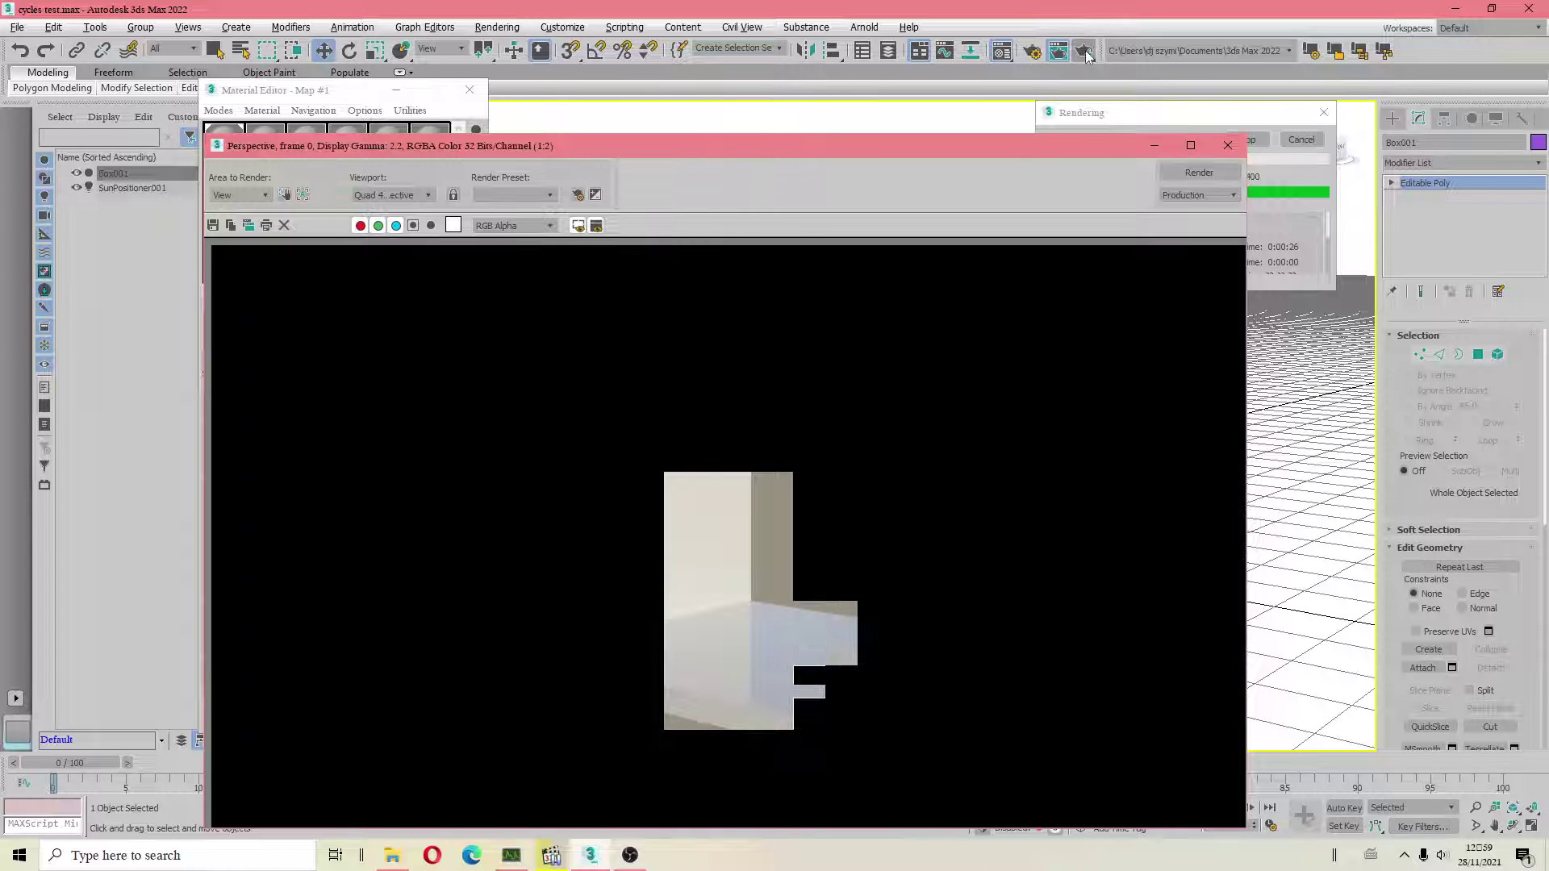
pyautogui.click(1310, 144)
pyautogui.click(1235, 145)
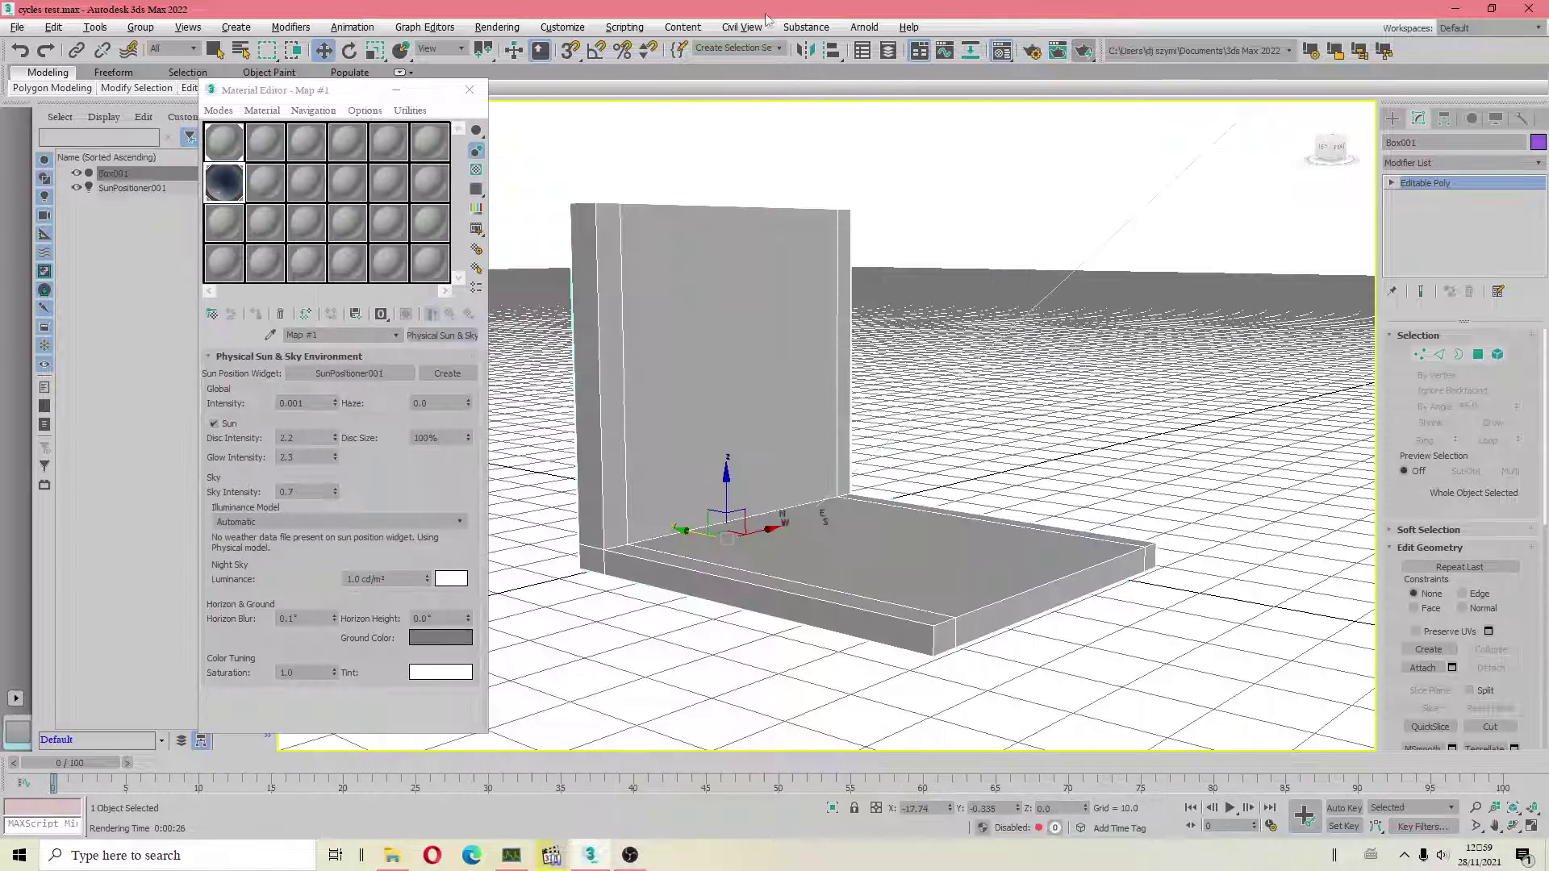
pyautogui.click(1002, 53)
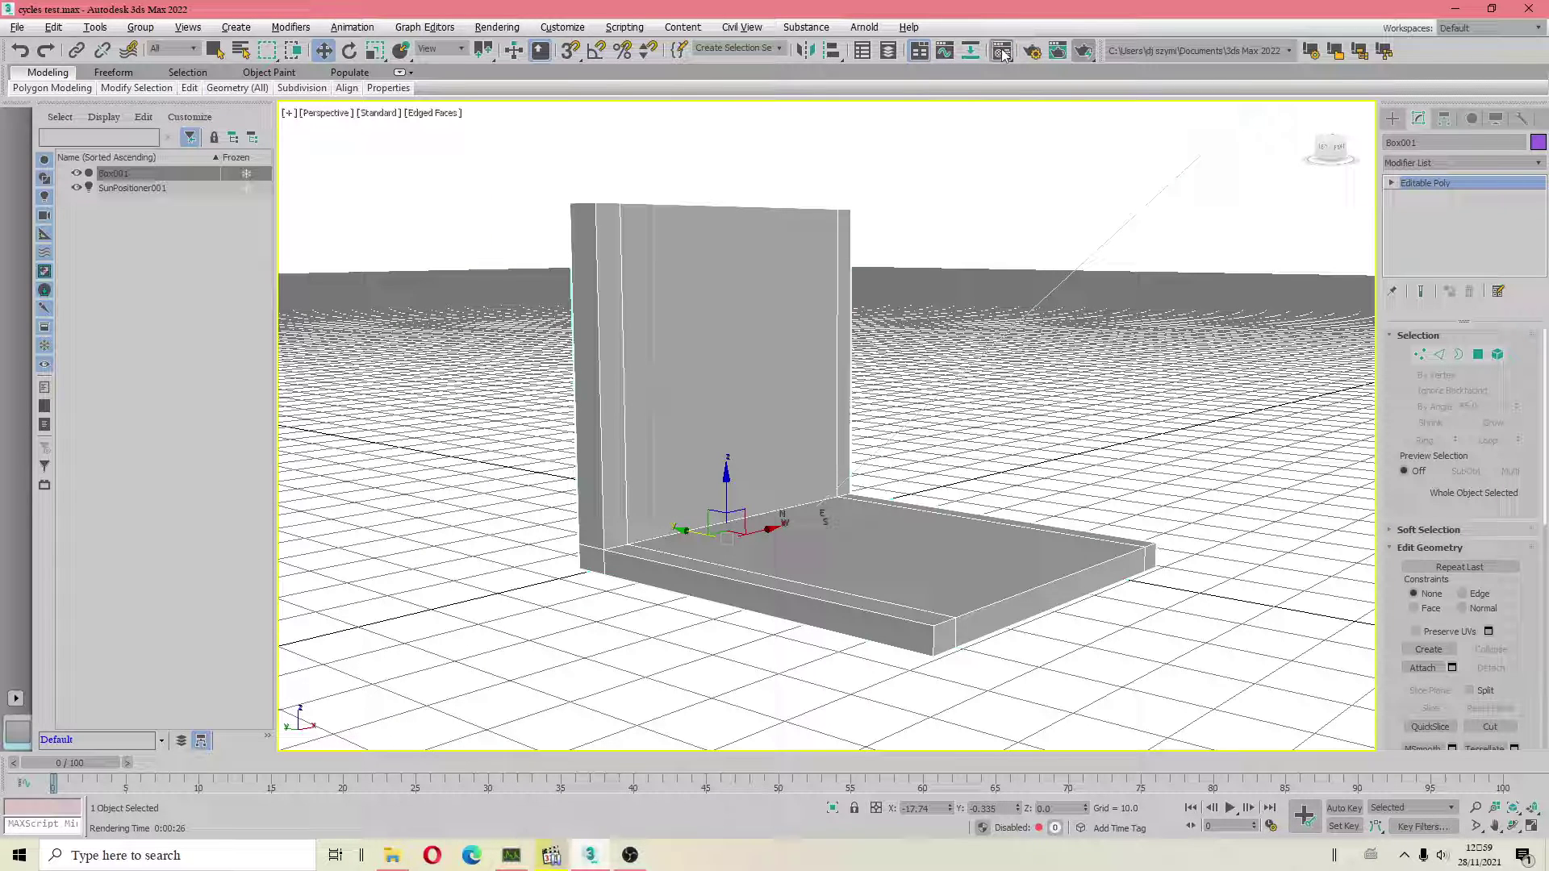
# Step: Set 01 - Default to Advanced mode, reflection weight 0.44, roughness 0.57, and re-render
pyautogui.click(1003, 53)
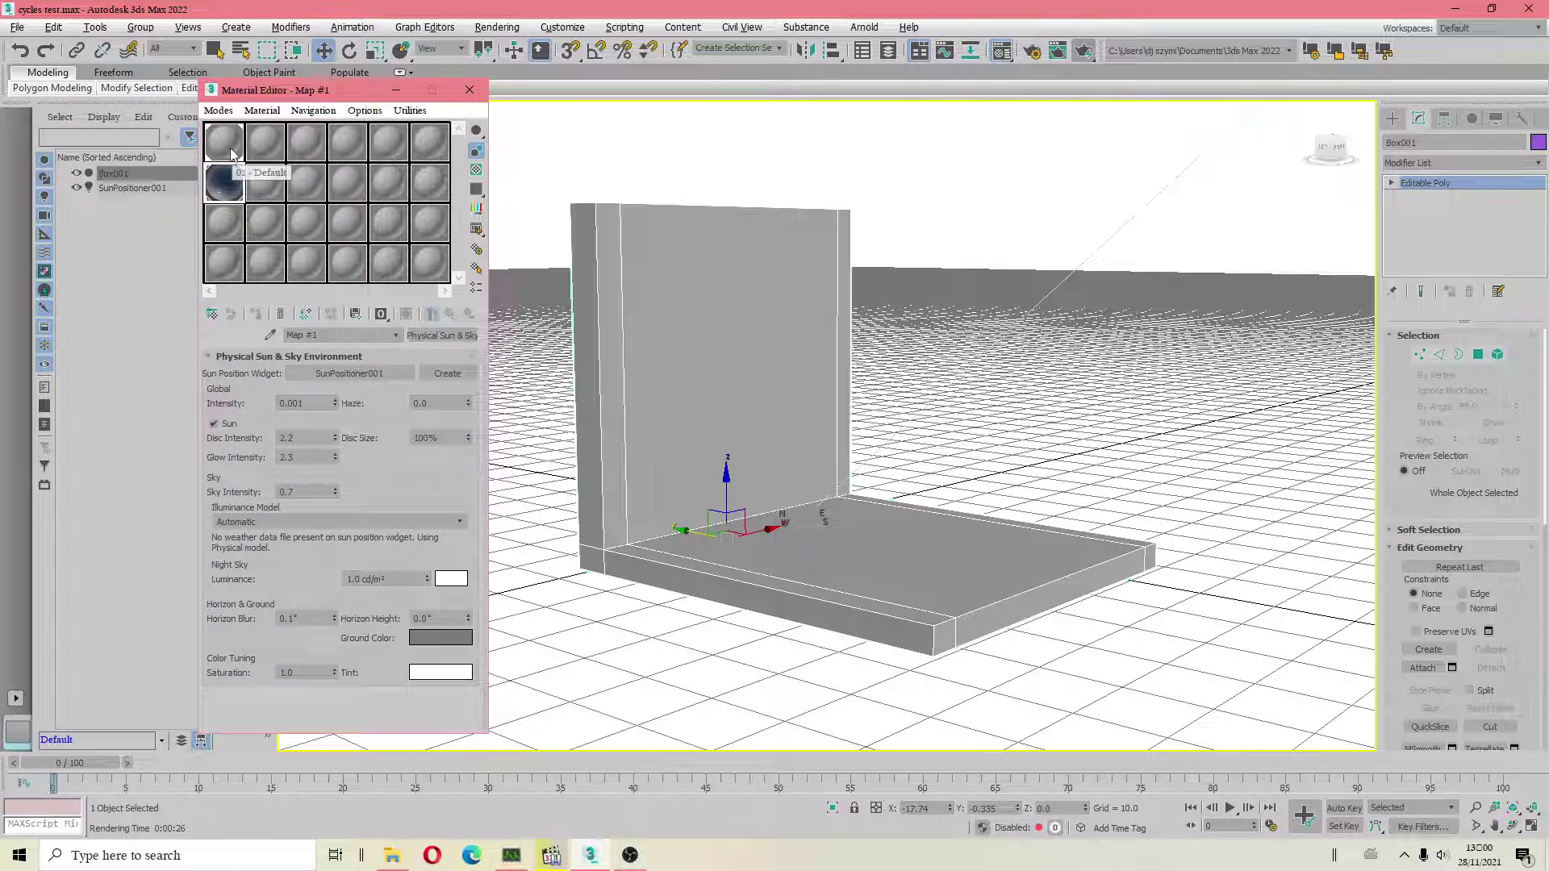
pyautogui.click(231, 151)
pyautogui.click(408, 445)
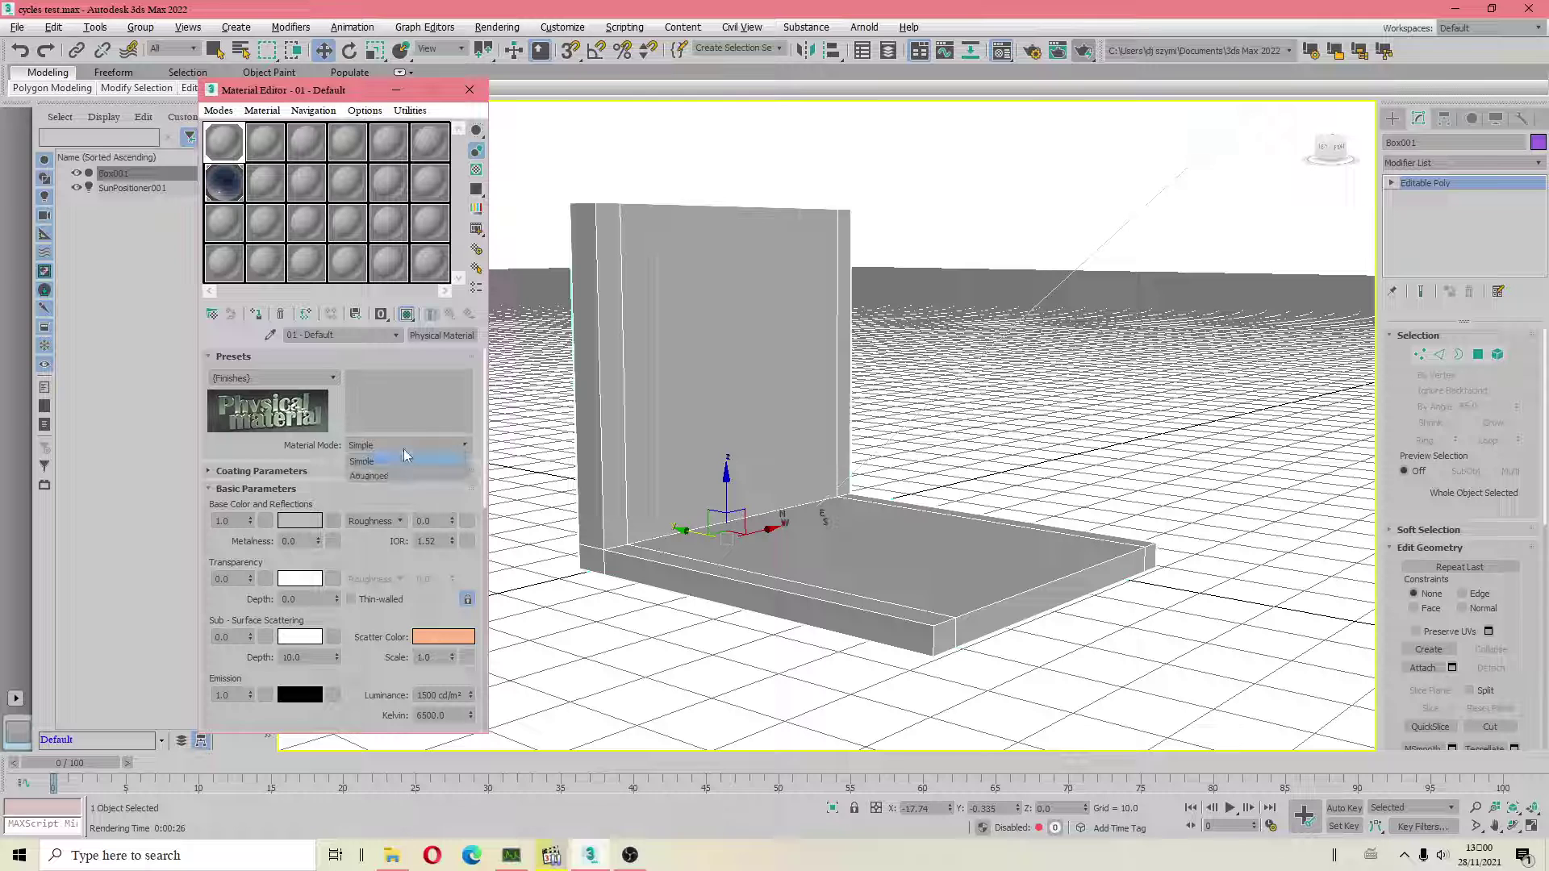
pyautogui.click(387, 476)
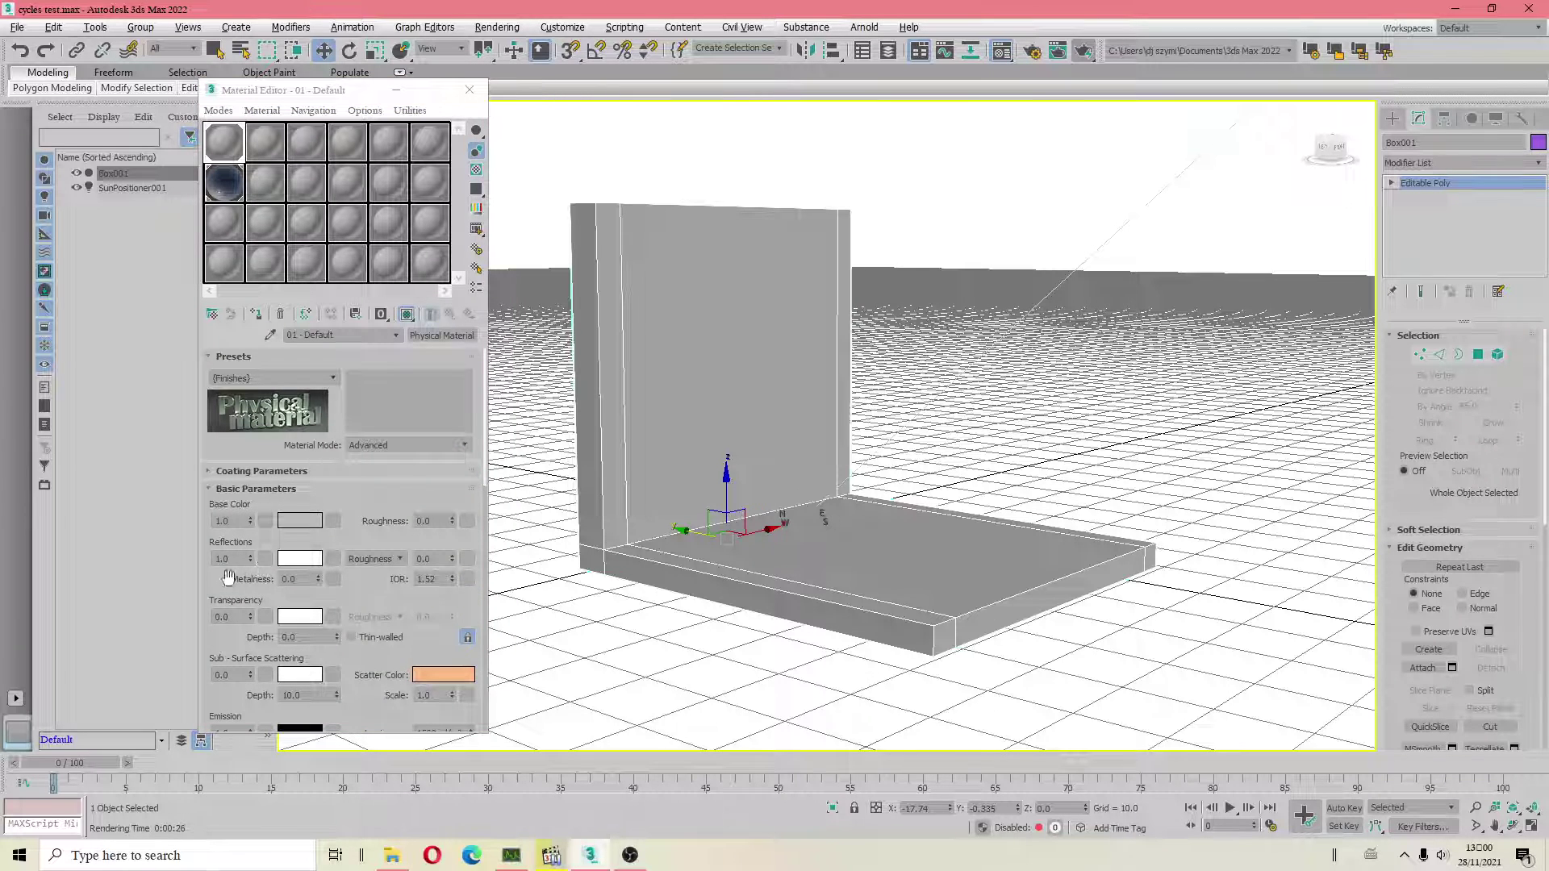
pyautogui.moveTo(250, 558); pyautogui.dragTo(255, 605)
pyautogui.moveTo(452, 560); pyautogui.dragTo(454, 513)
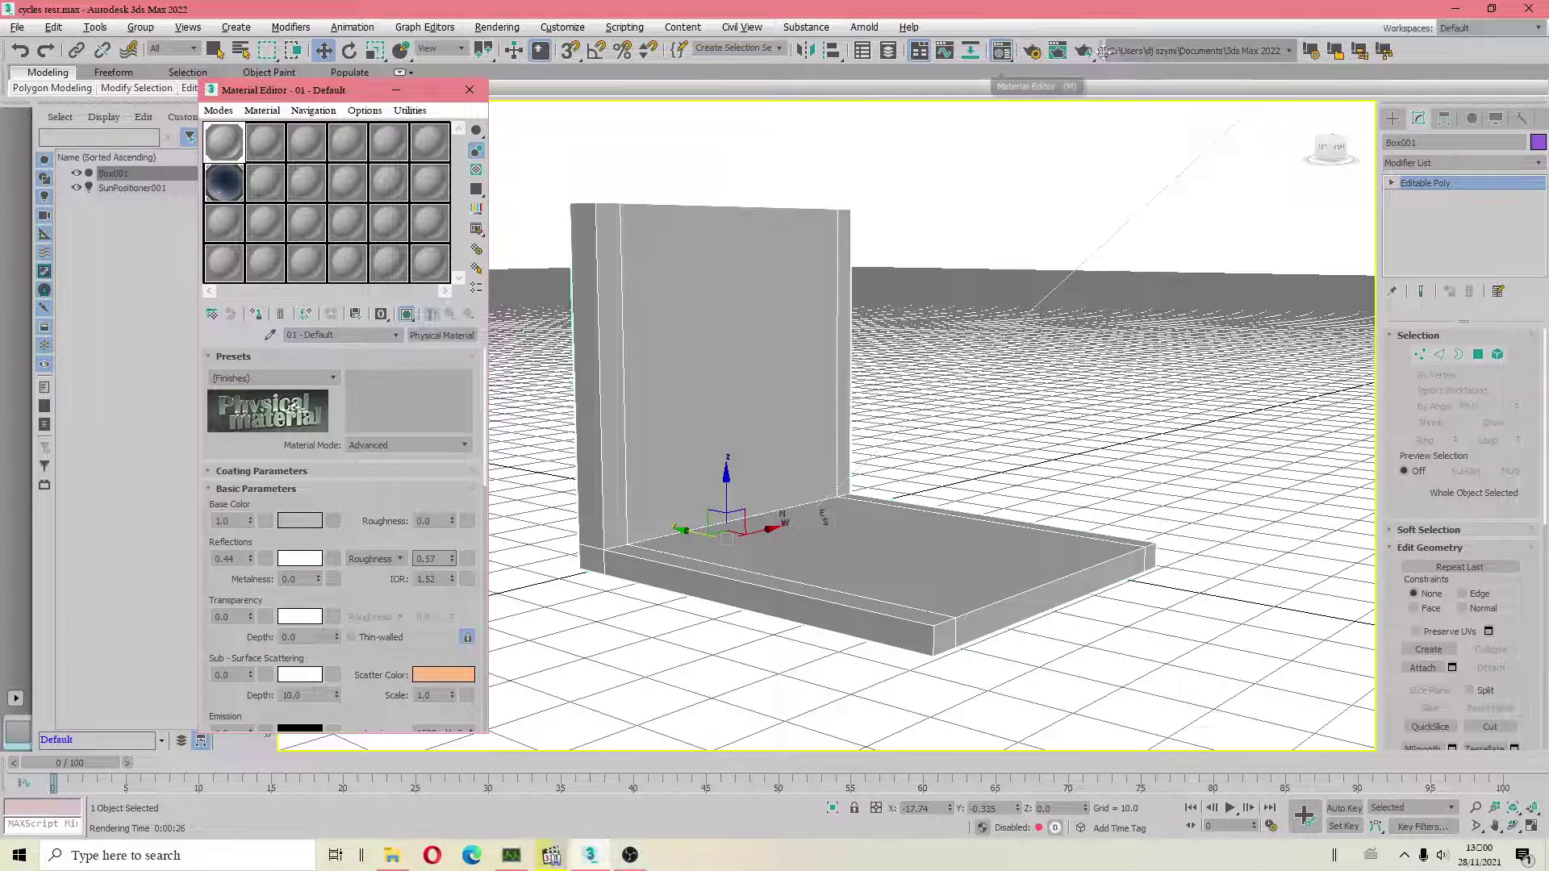
pyautogui.click(1083, 51)
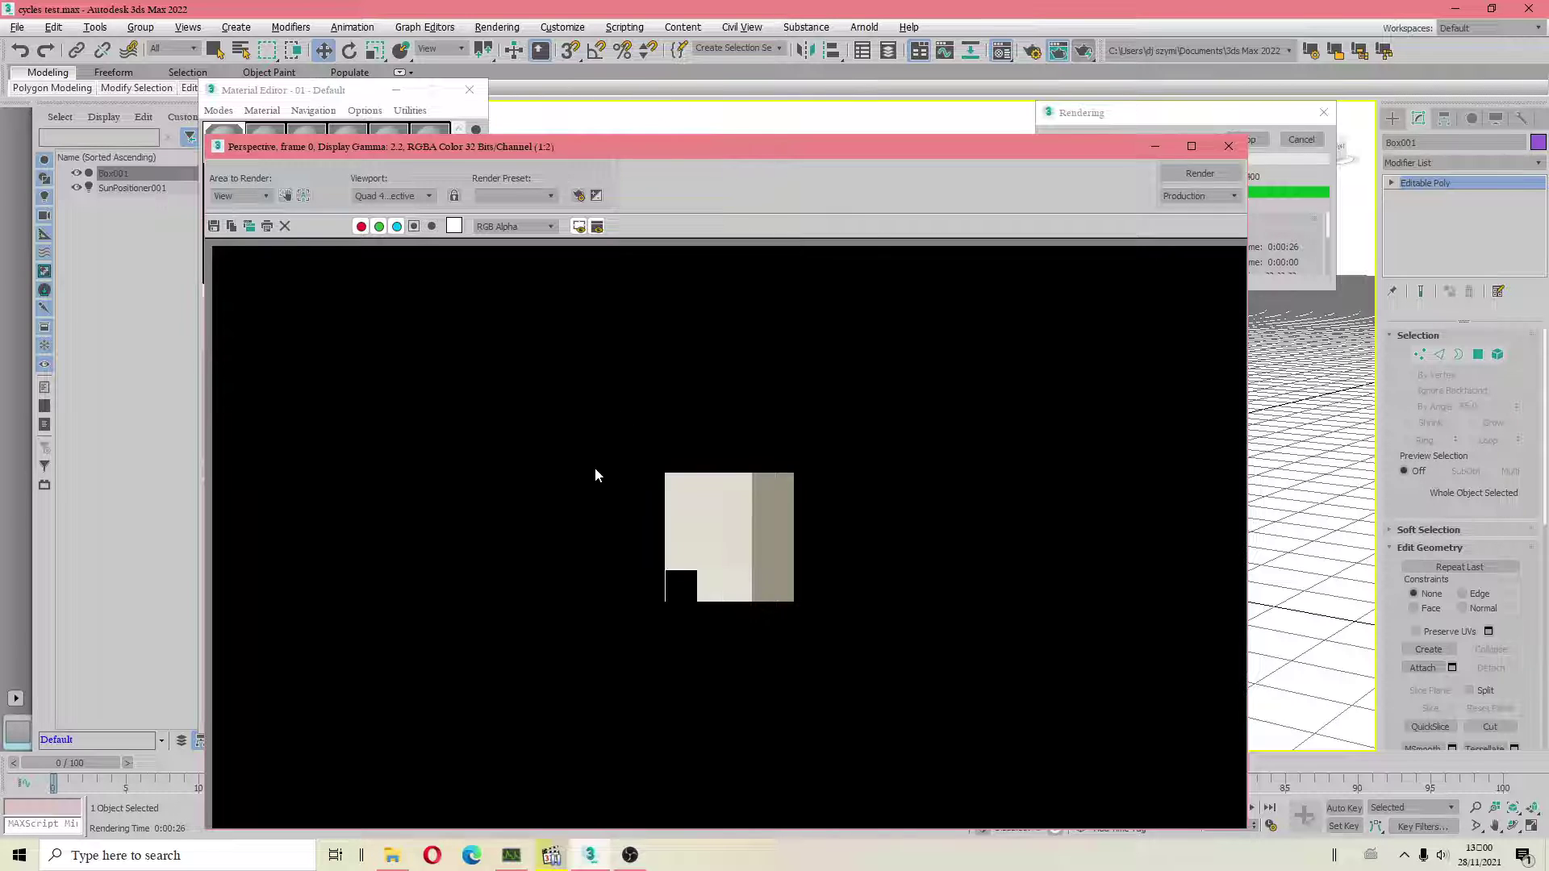
# Step: Launch PeerBlock from the Start menu, minimize it, and restore it from the taskbar
pyautogui.click(1404, 855)
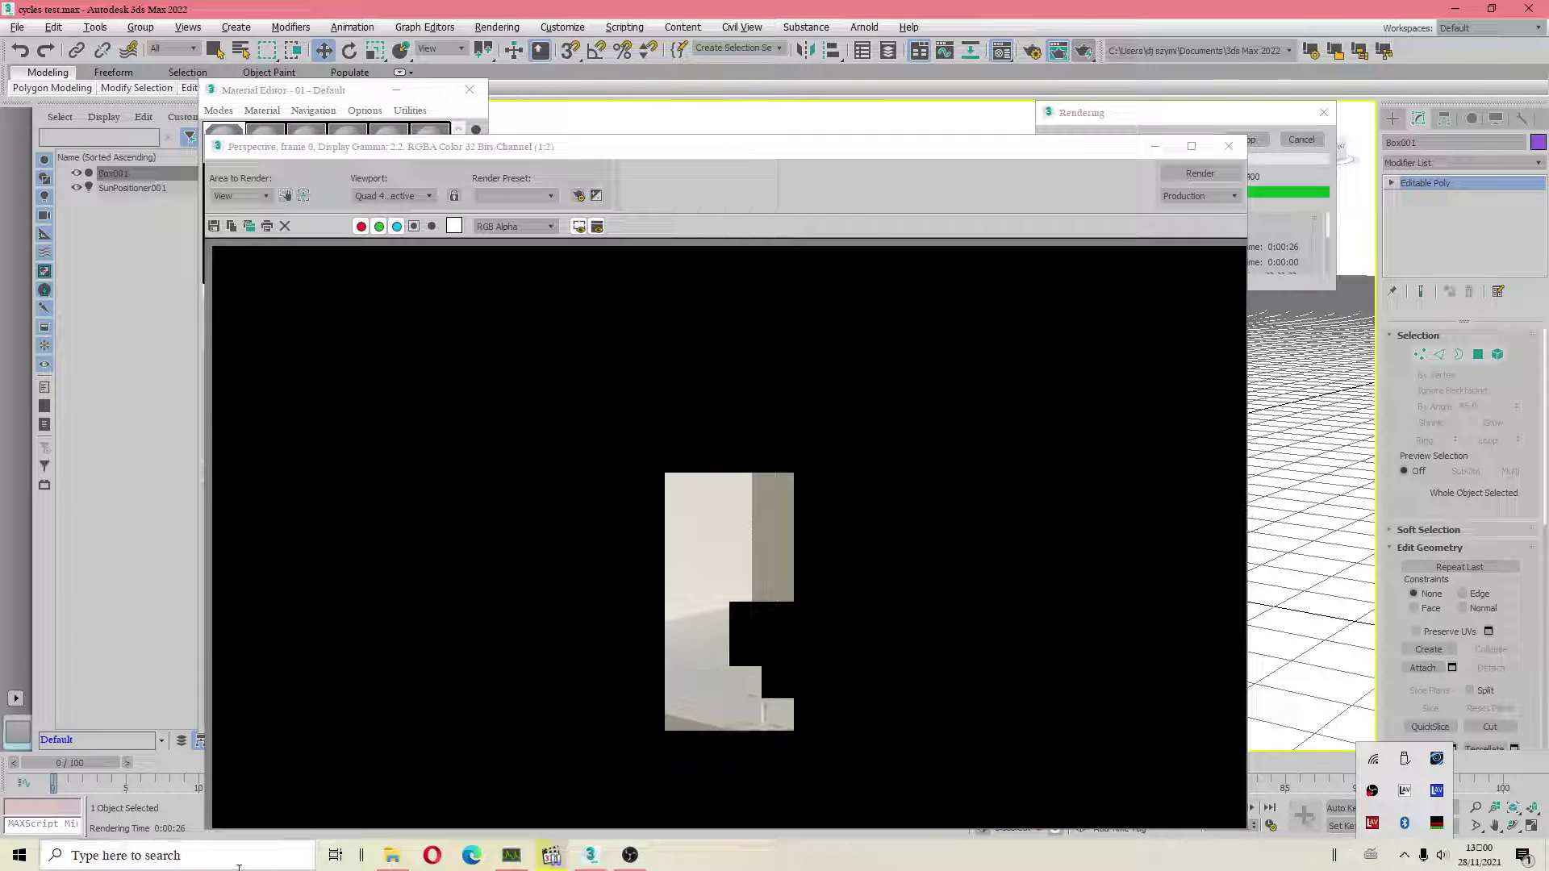
pyautogui.click(19, 855)
pyautogui.moveTo(48, 510); pyautogui.dragTo(54, 496)
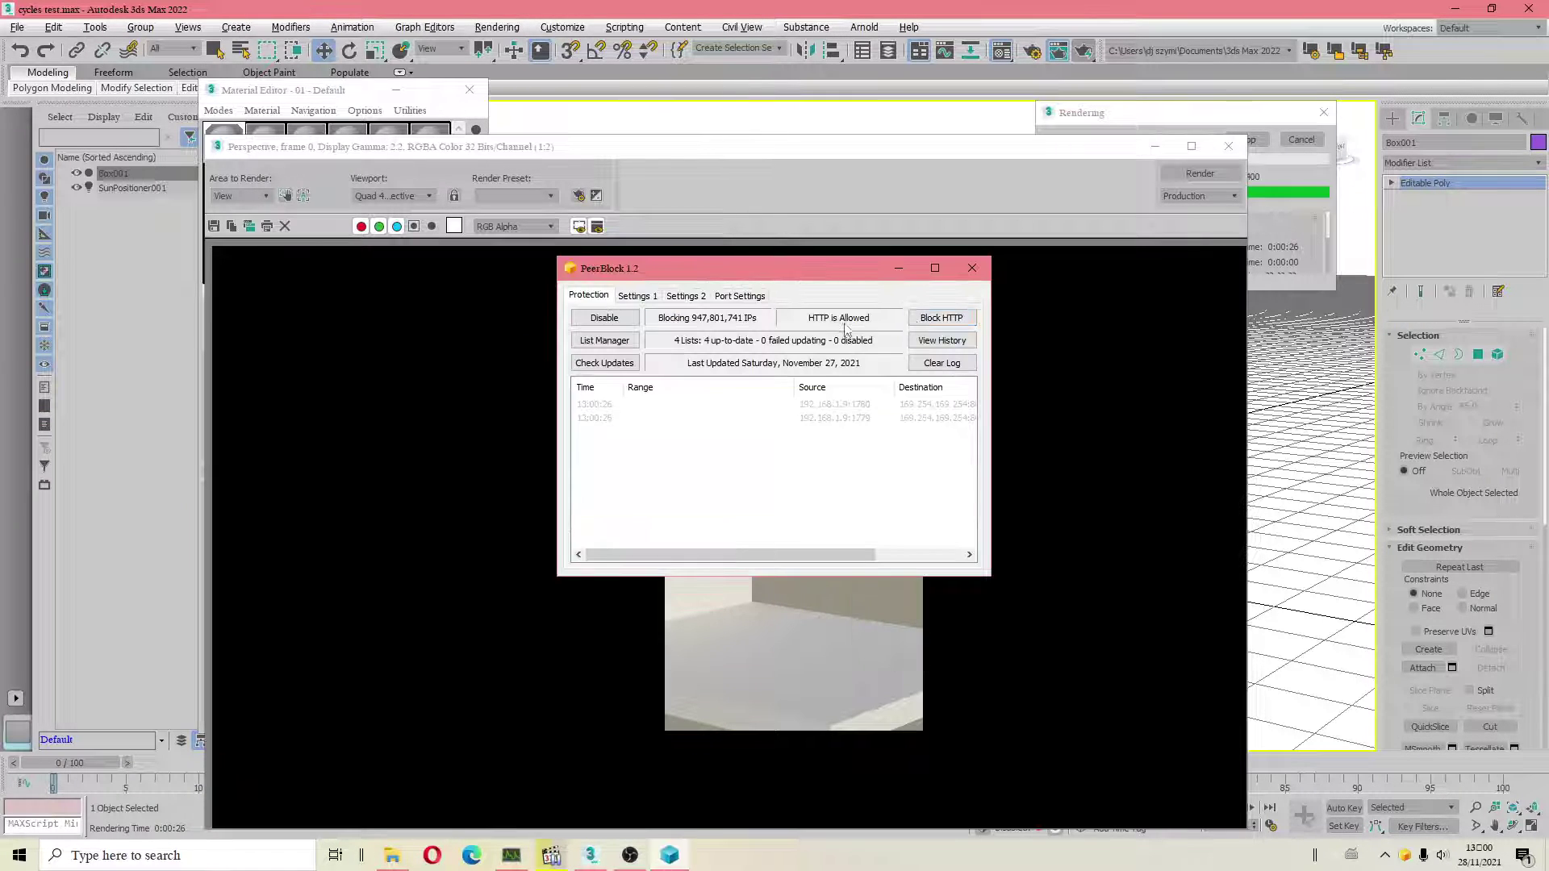
pyautogui.click(896, 266)
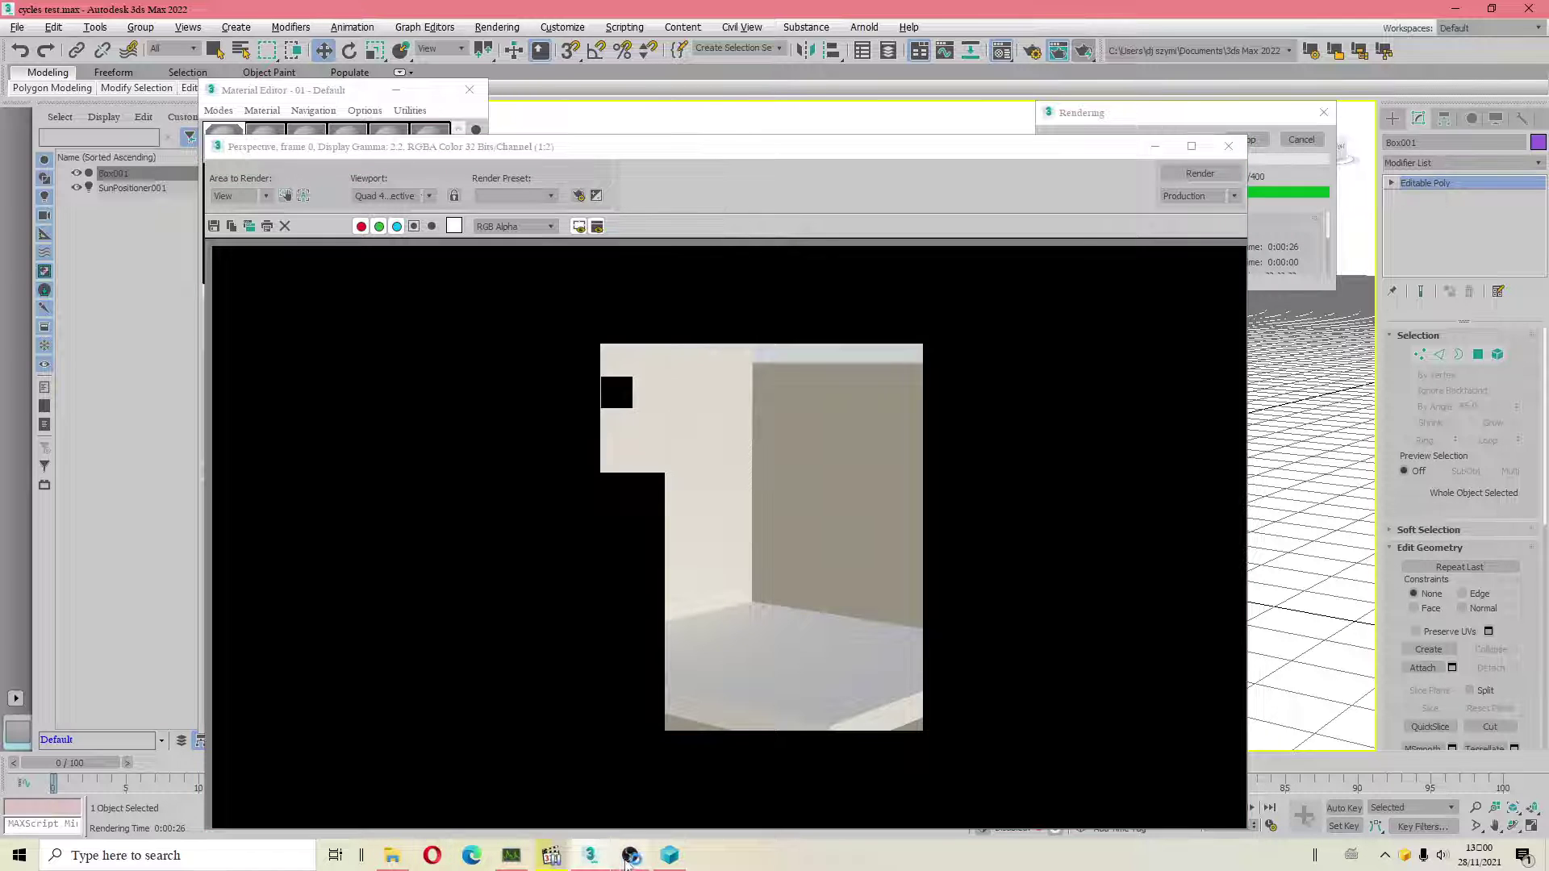
pyautogui.click(670, 855)
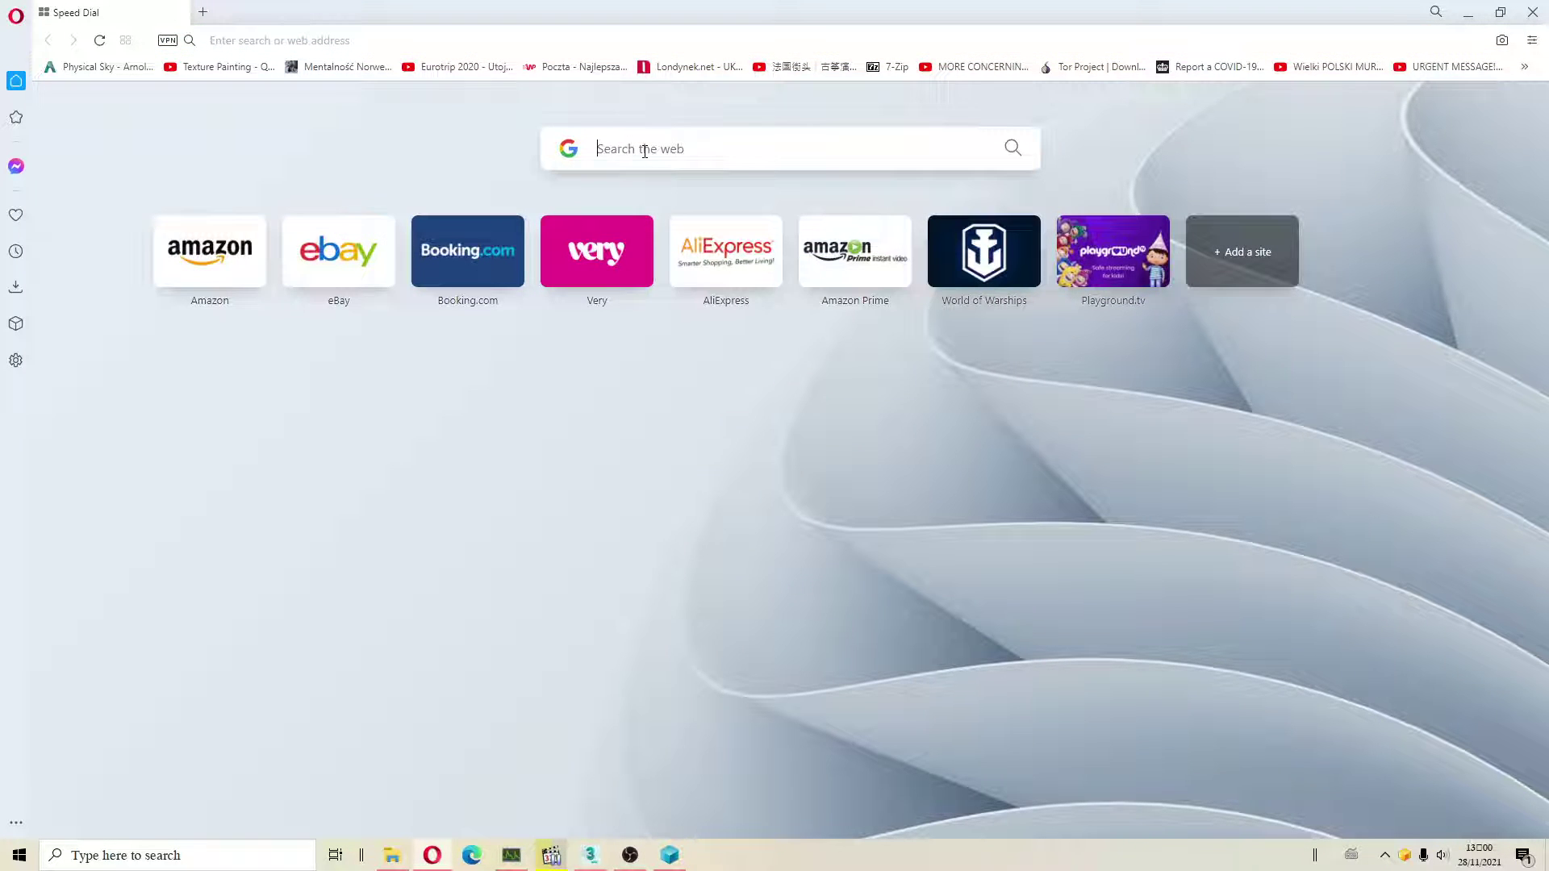
# Step: Search the web for Cycles for Max, accept cookies, and open its website
pyautogui.write('cycles for max')
pyautogui.press('Return')
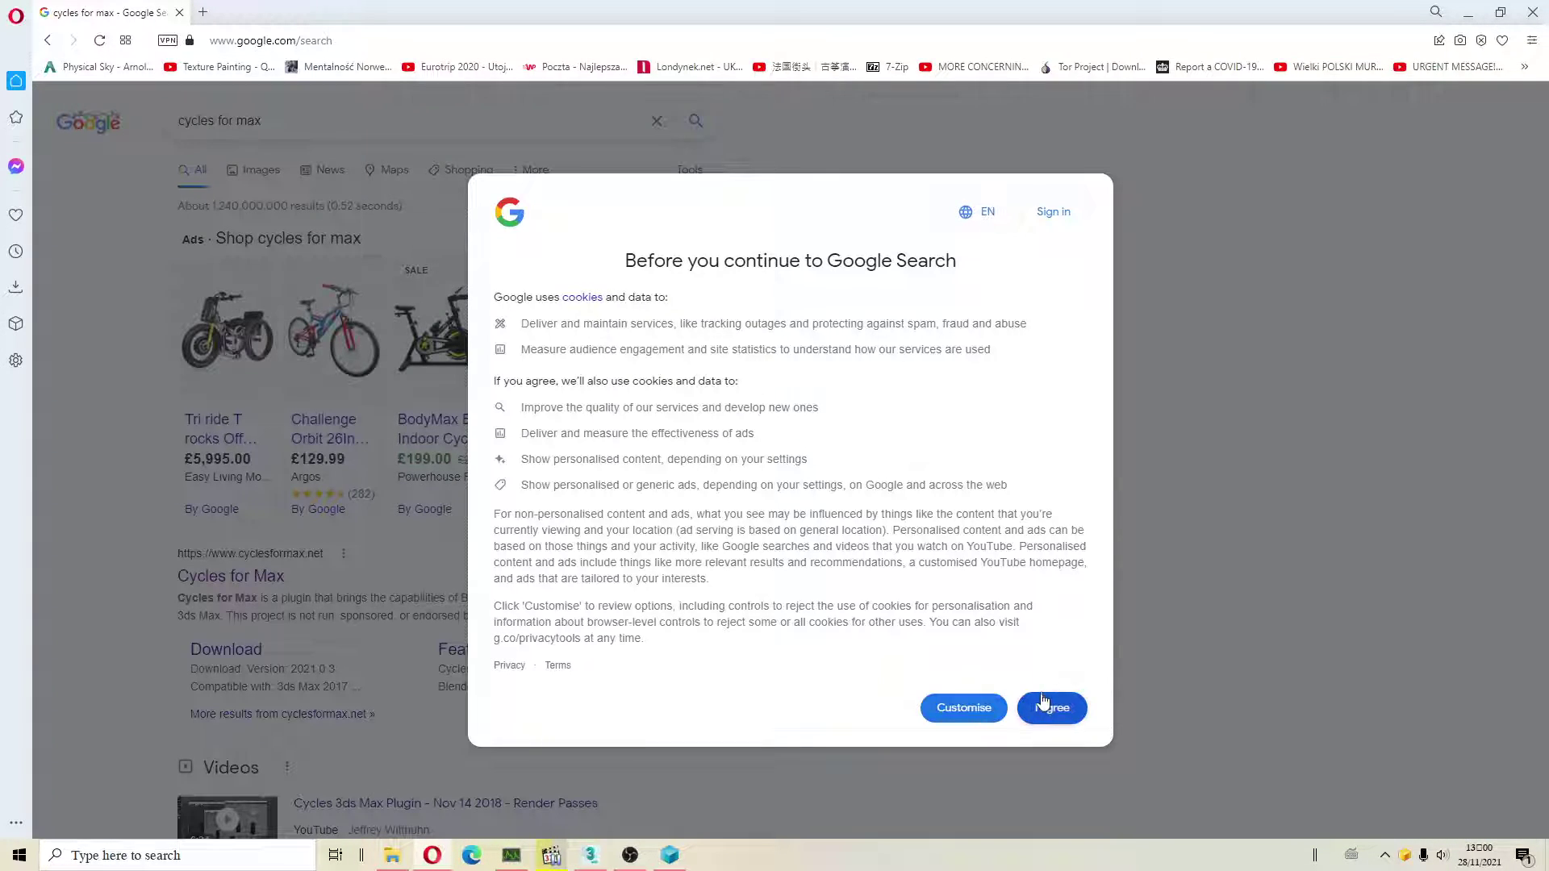
pyautogui.click(1043, 701)
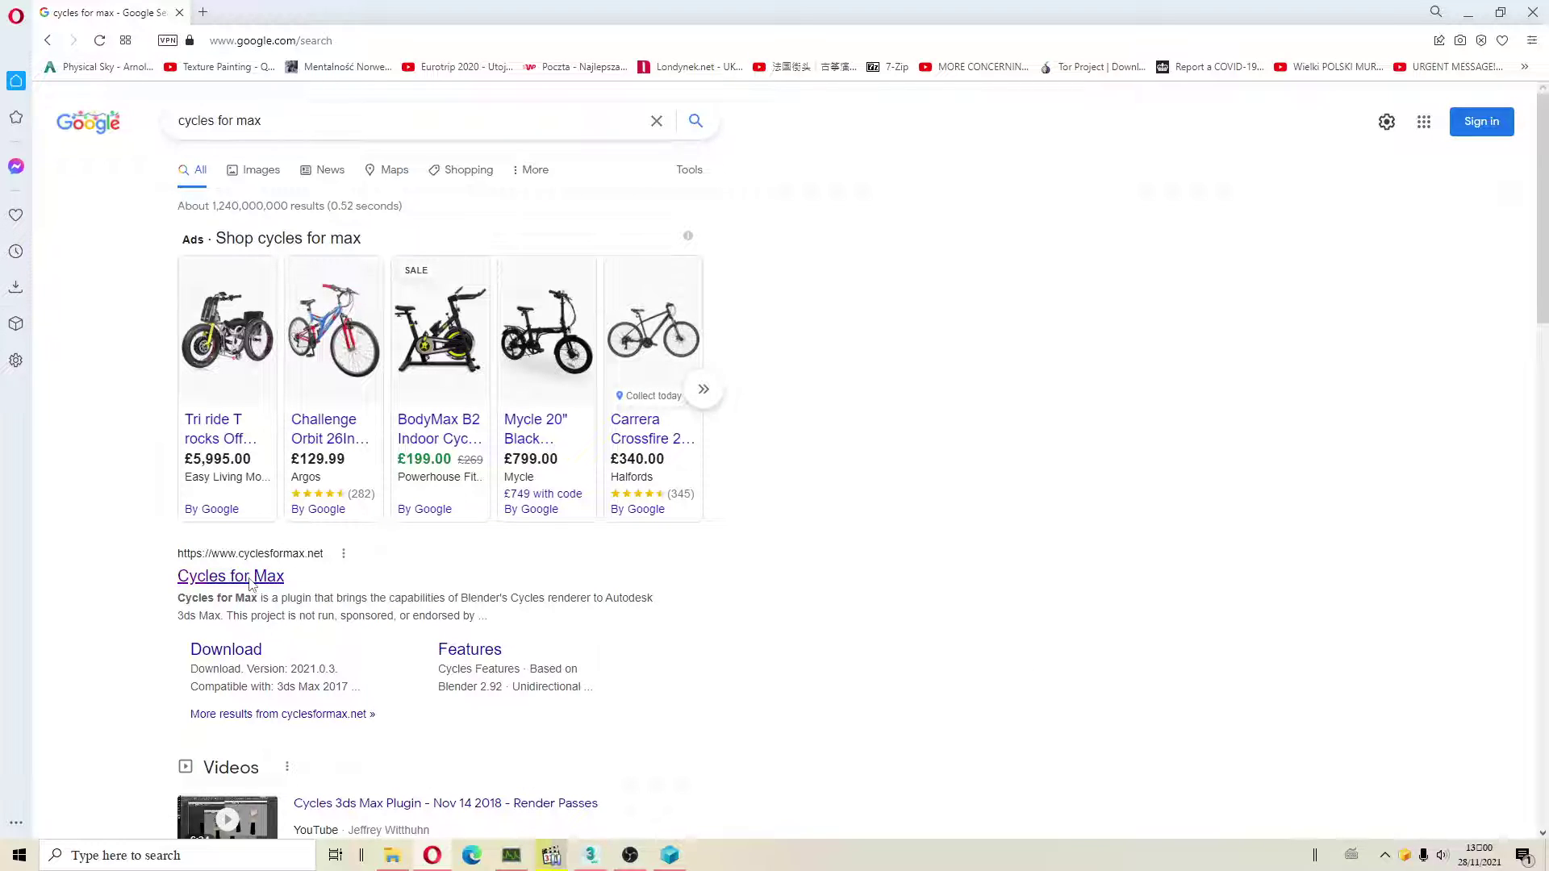
pyautogui.click(251, 581)
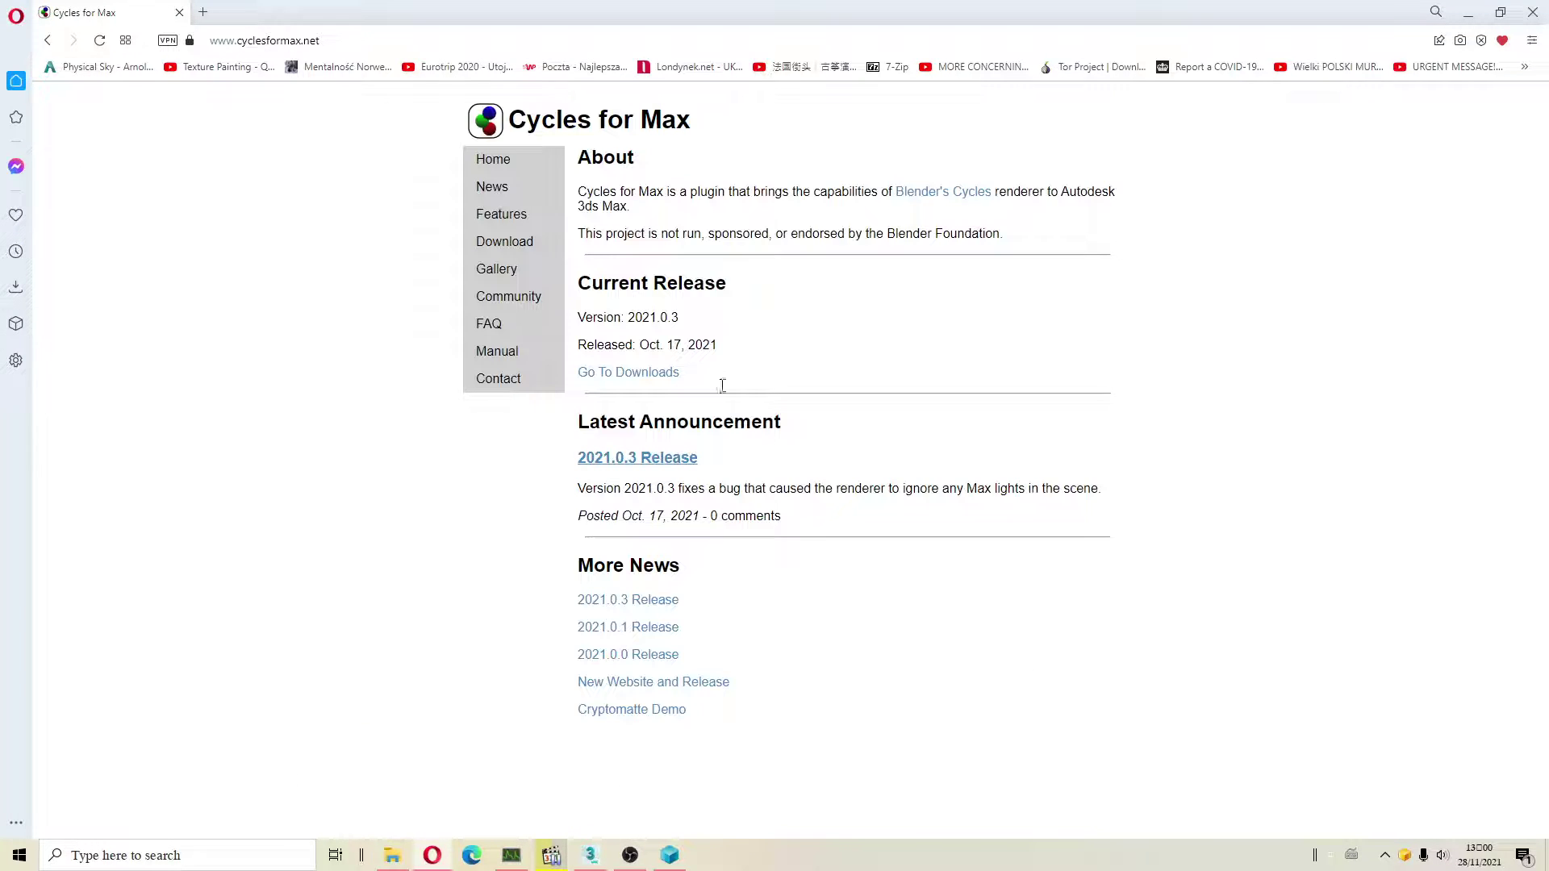
# Step: Read the 2021.0.3 Release post, then view the paper boat, spoon-and-jars and blue spheres gallery renders
pyautogui.click(643, 464)
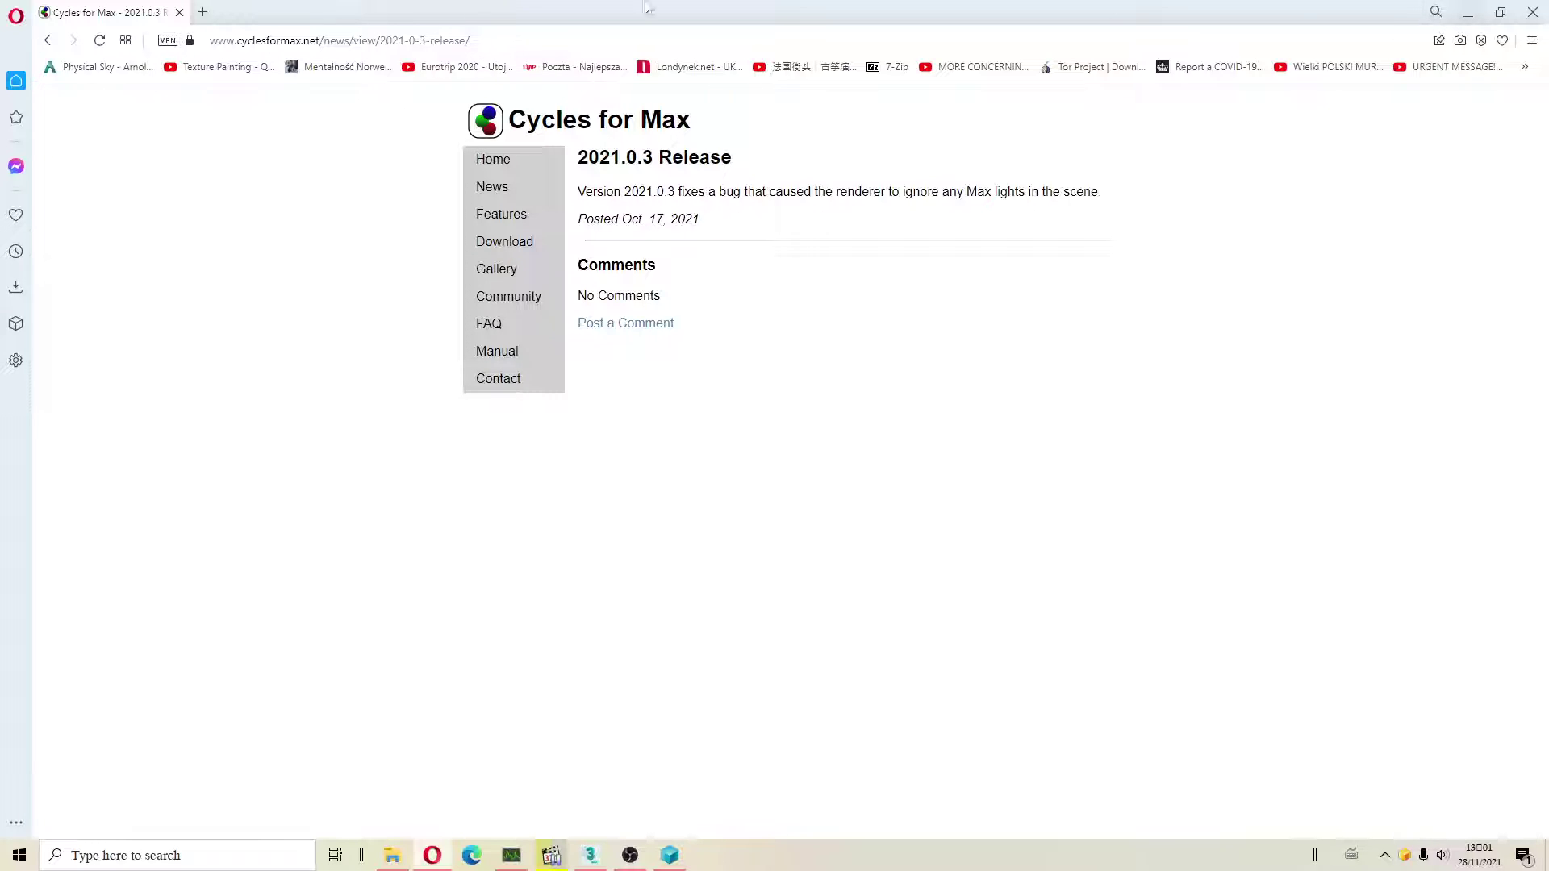
pyautogui.click(498, 270)
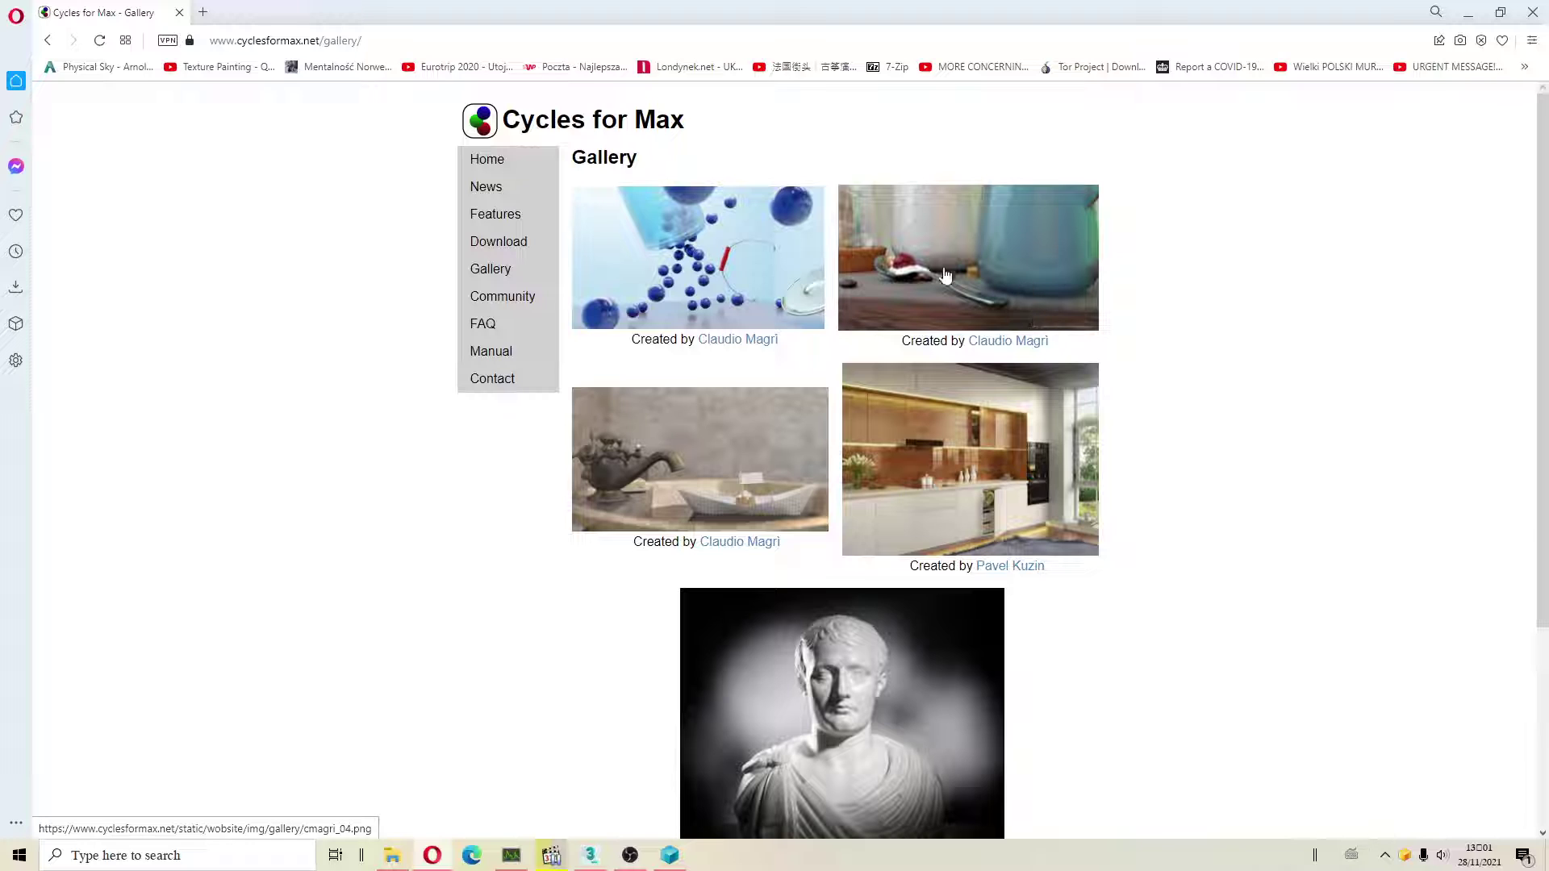
pyautogui.click(745, 448)
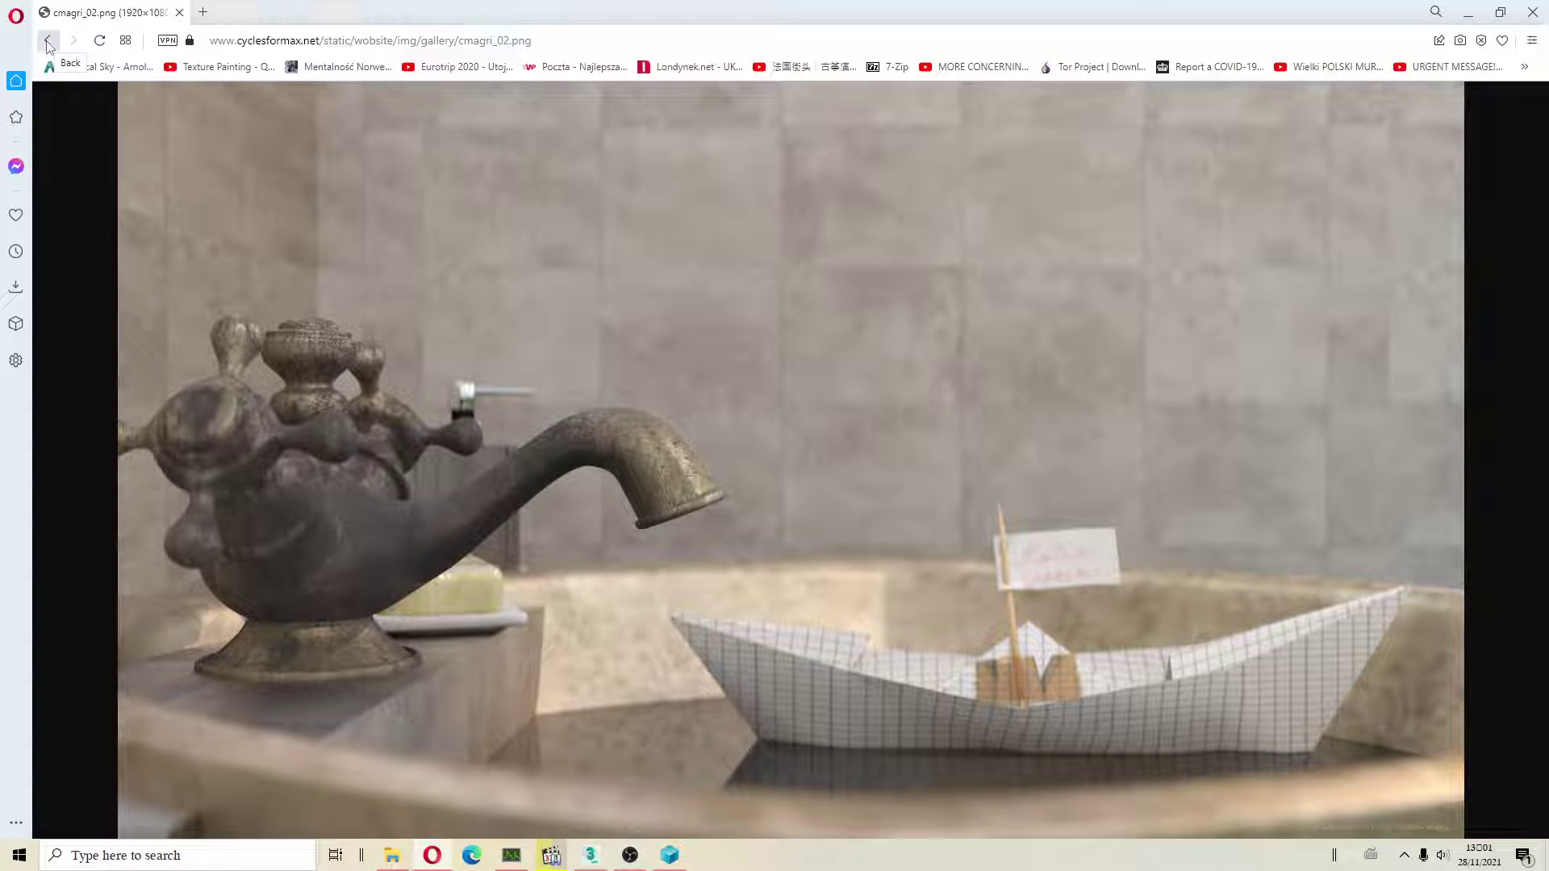
pyautogui.click(46, 42)
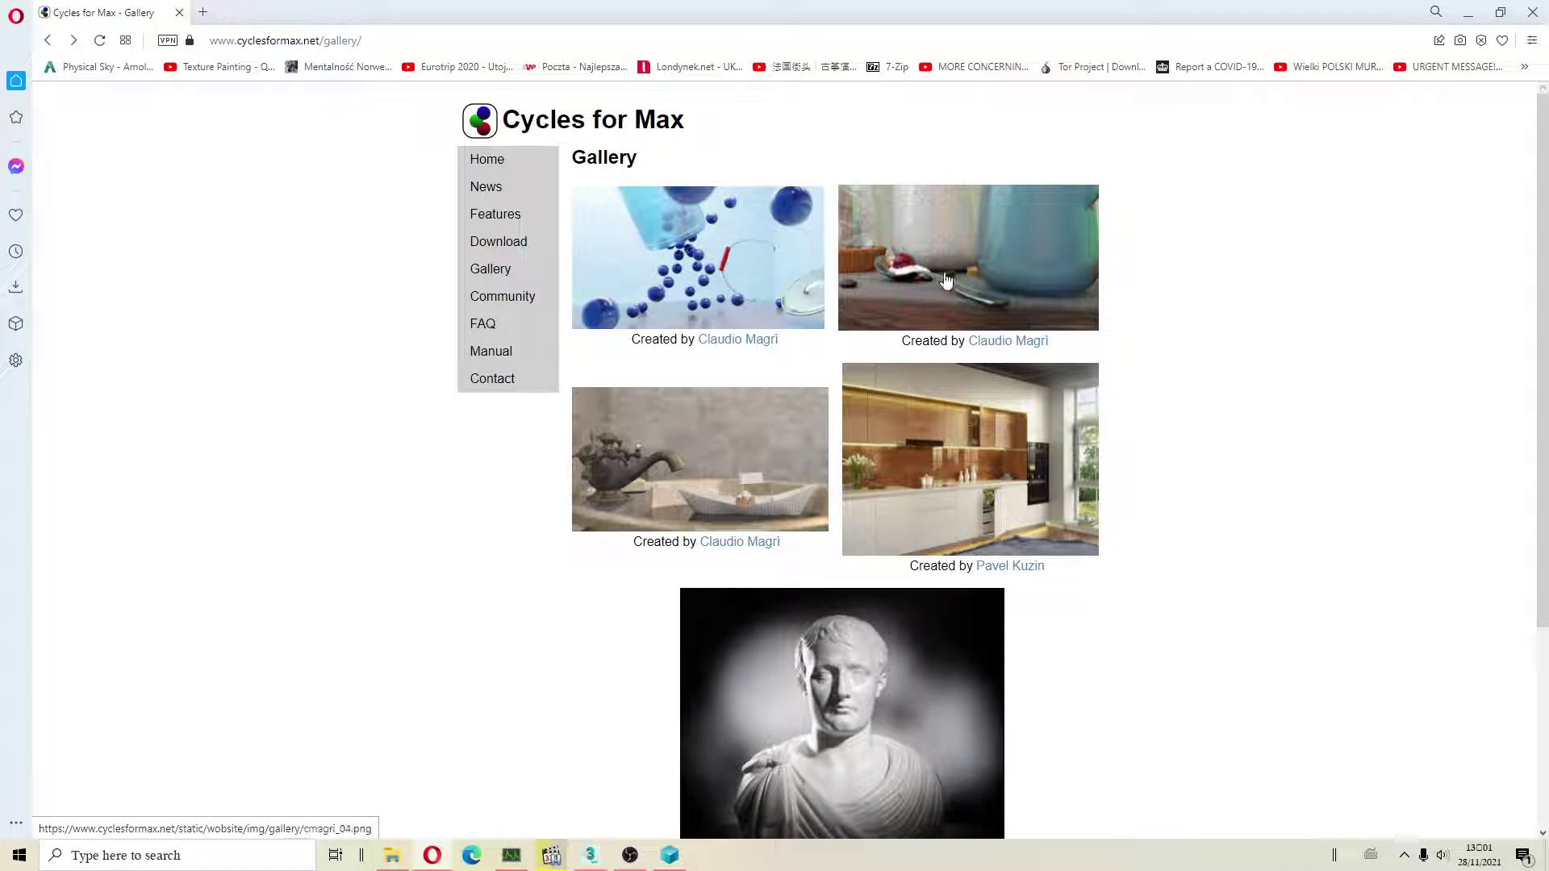
pyautogui.click(946, 280)
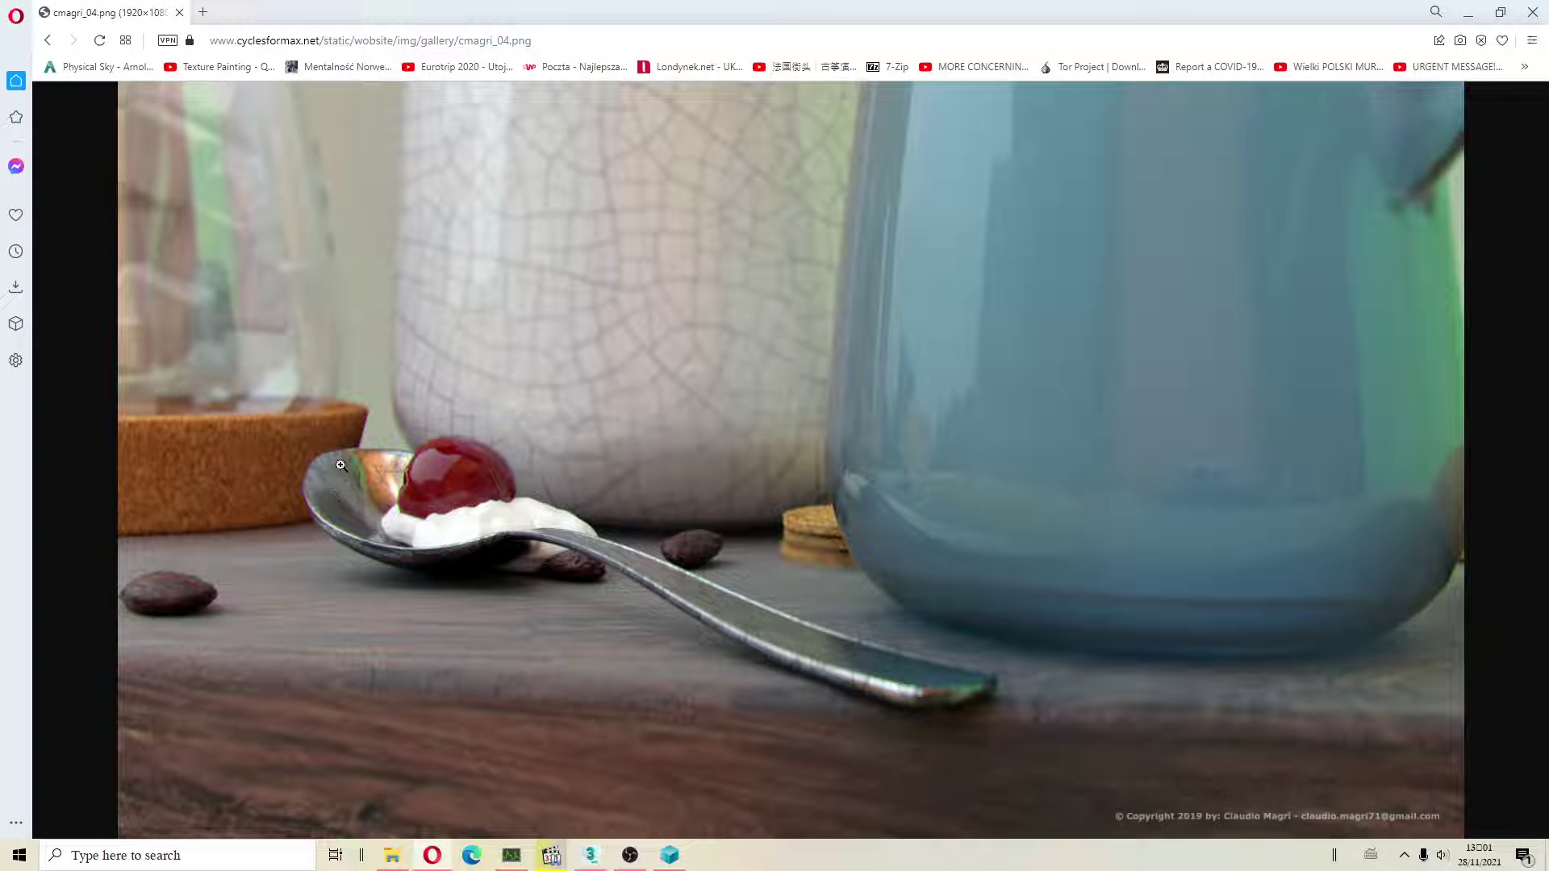
pyautogui.click(48, 40)
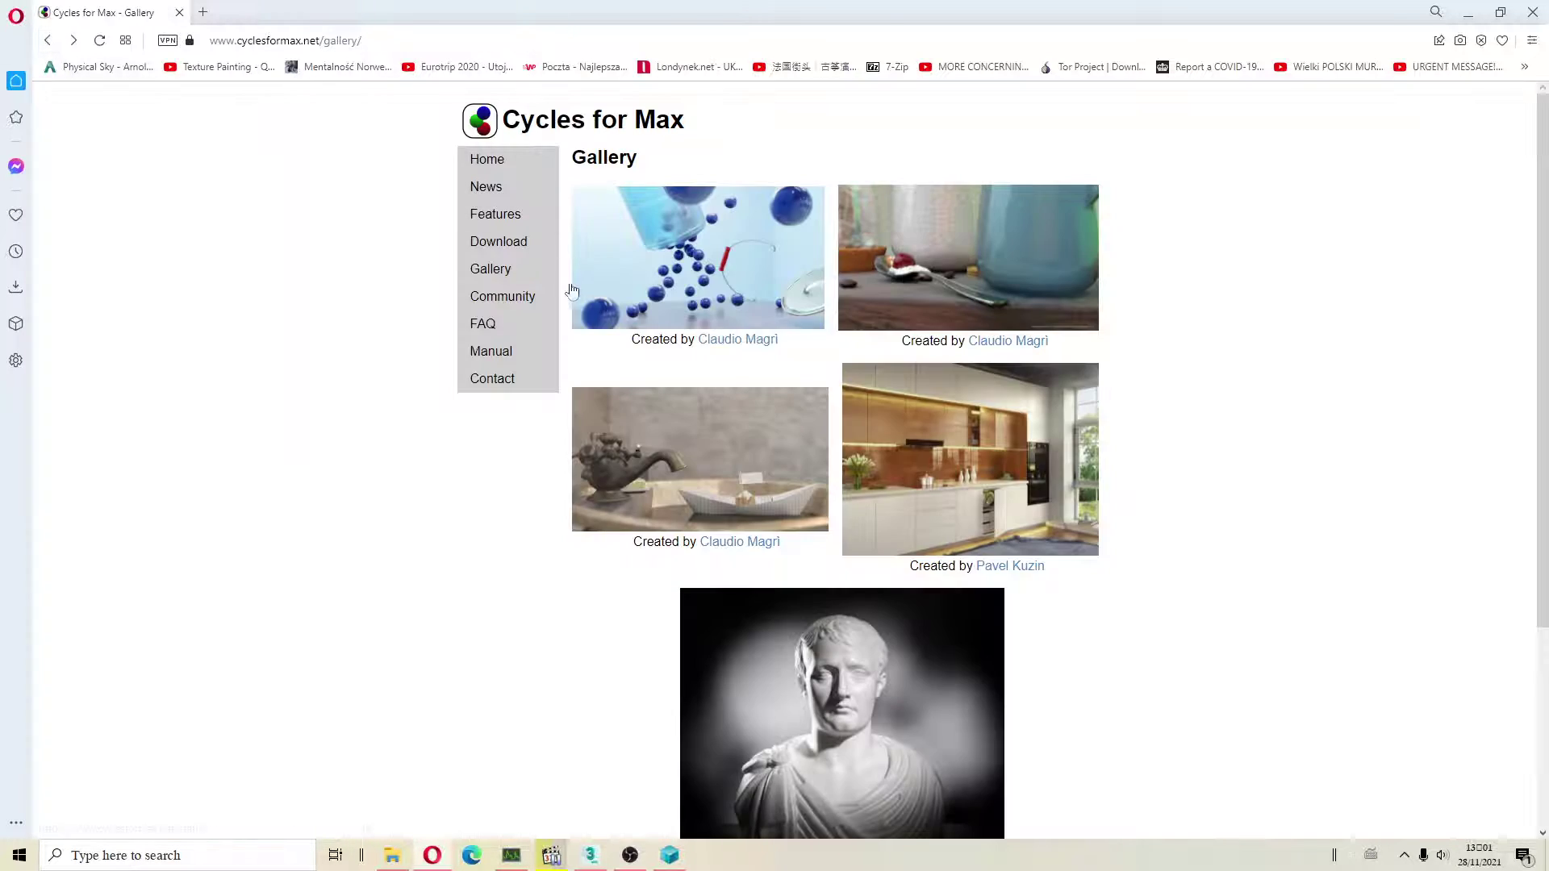
pyautogui.click(740, 289)
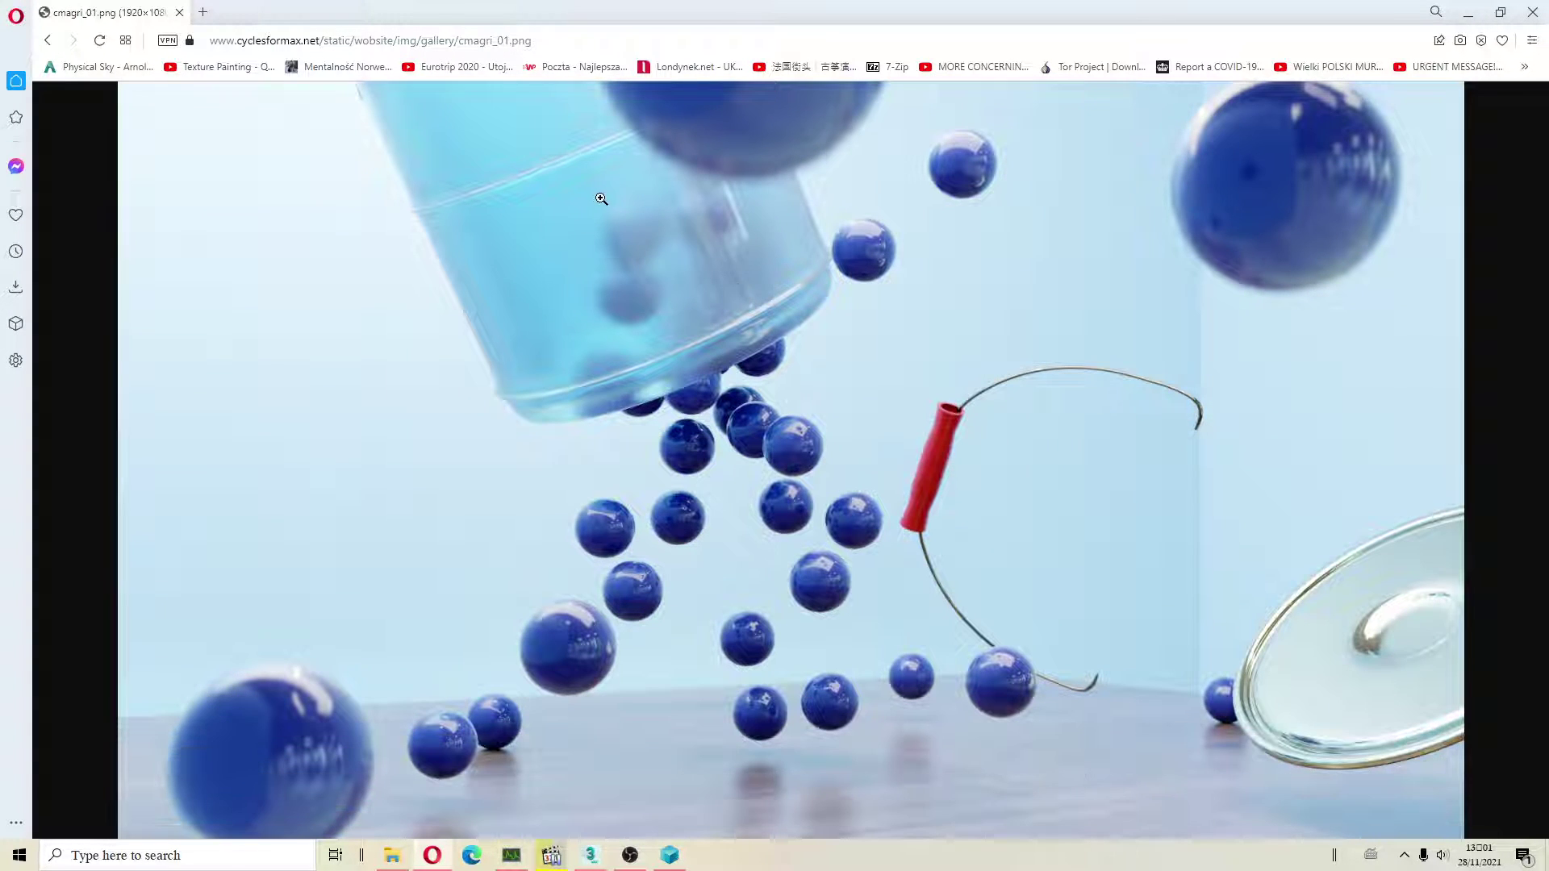
pyautogui.click(47, 41)
# Step: Return to 3ds Max, zoom in and out on the rendered wall, then close the render window
pyautogui.click(1467, 12)
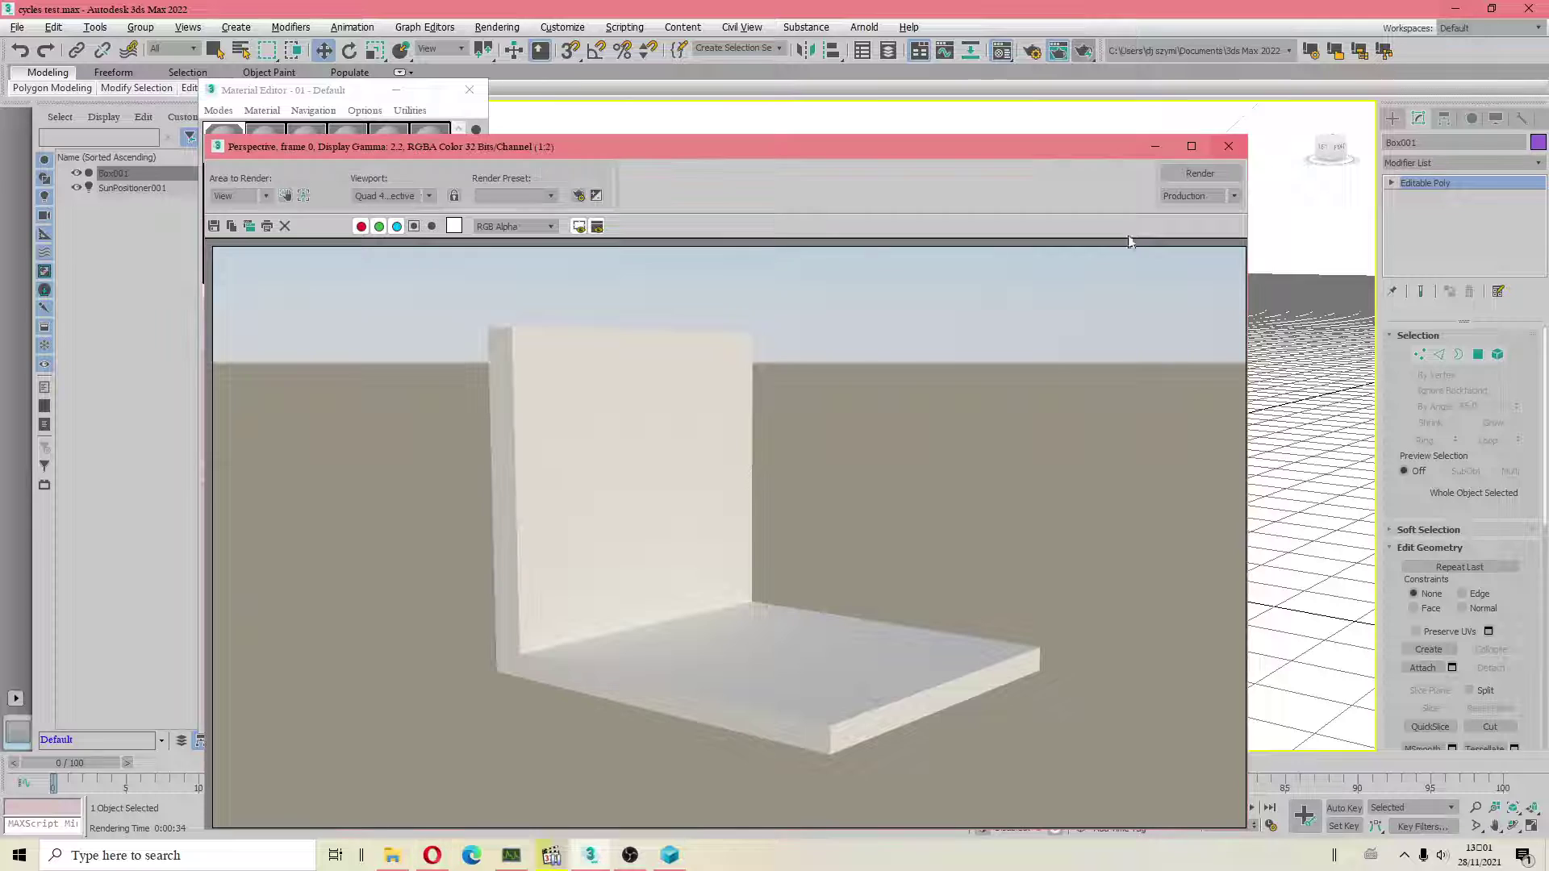
pyautogui.scroll(1, 643, 535)
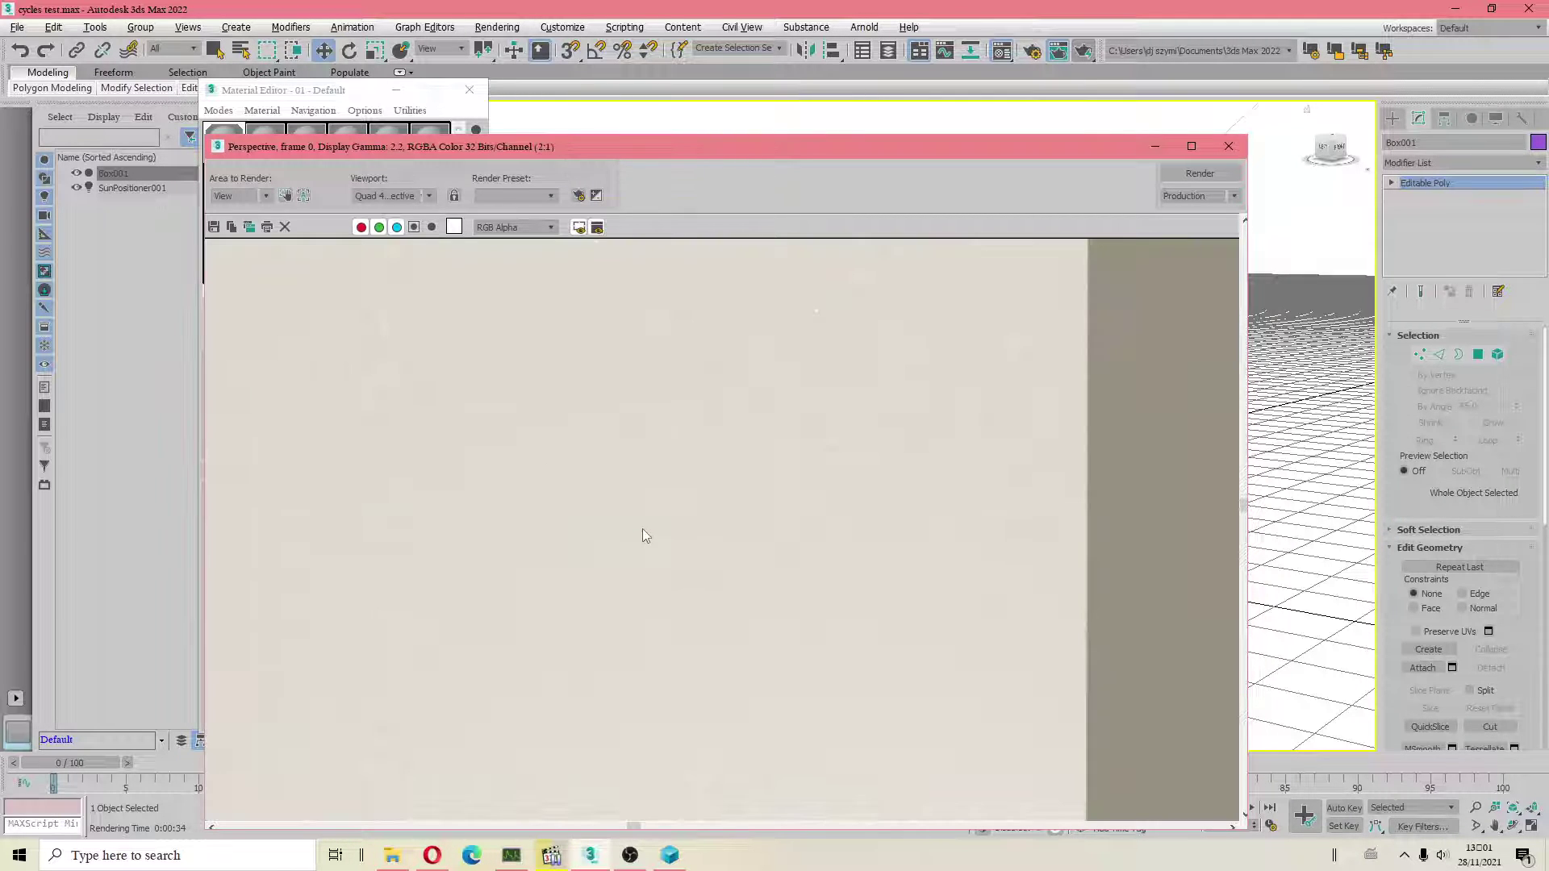
pyautogui.scroll(-1, 646, 530)
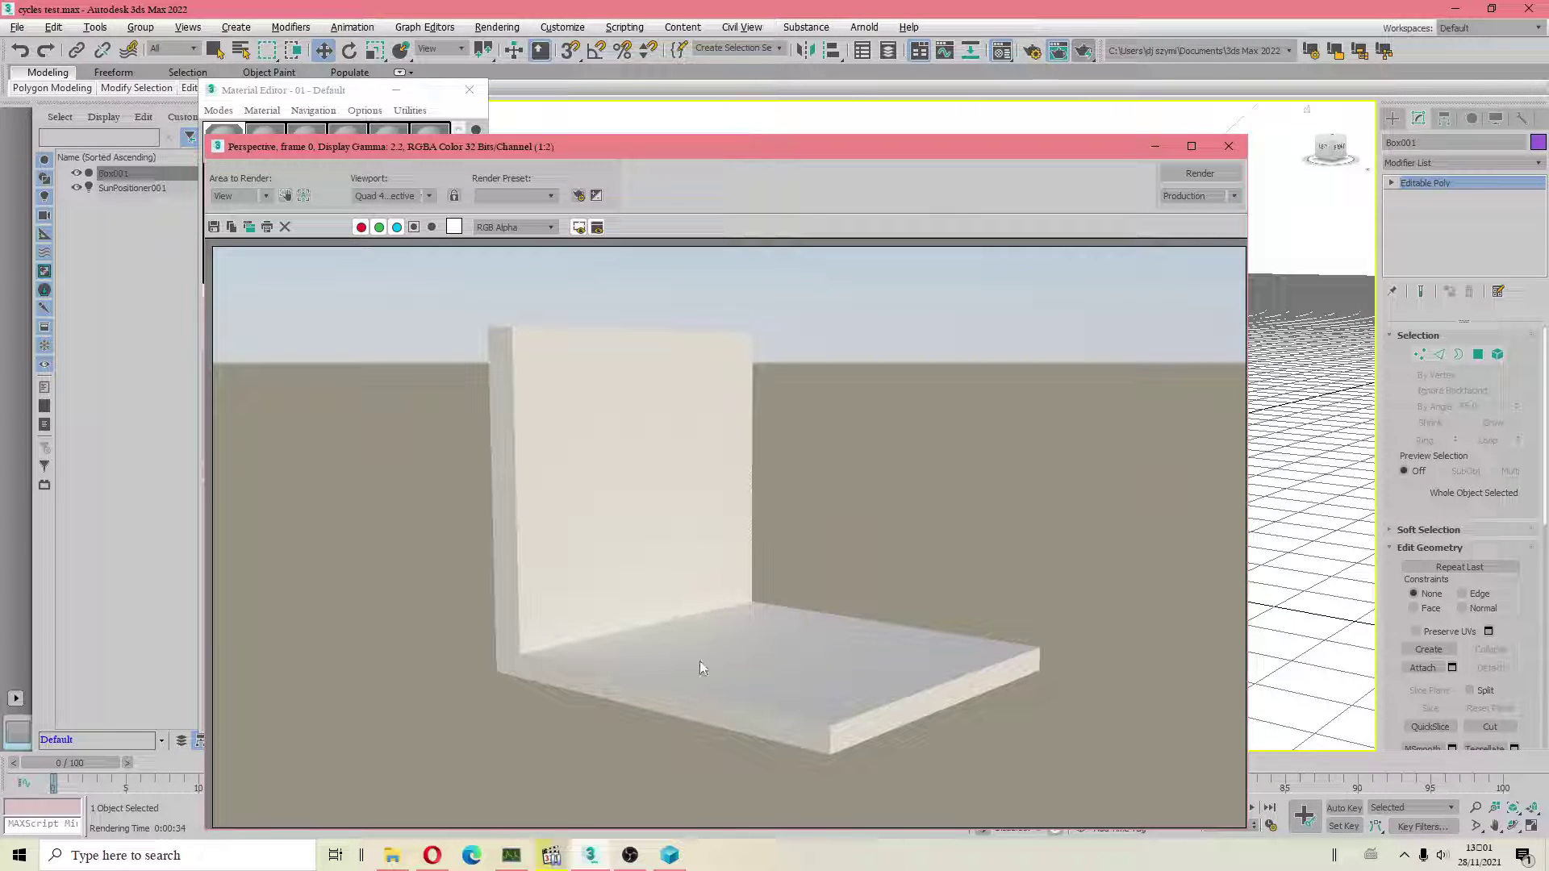
pyautogui.click(1229, 146)
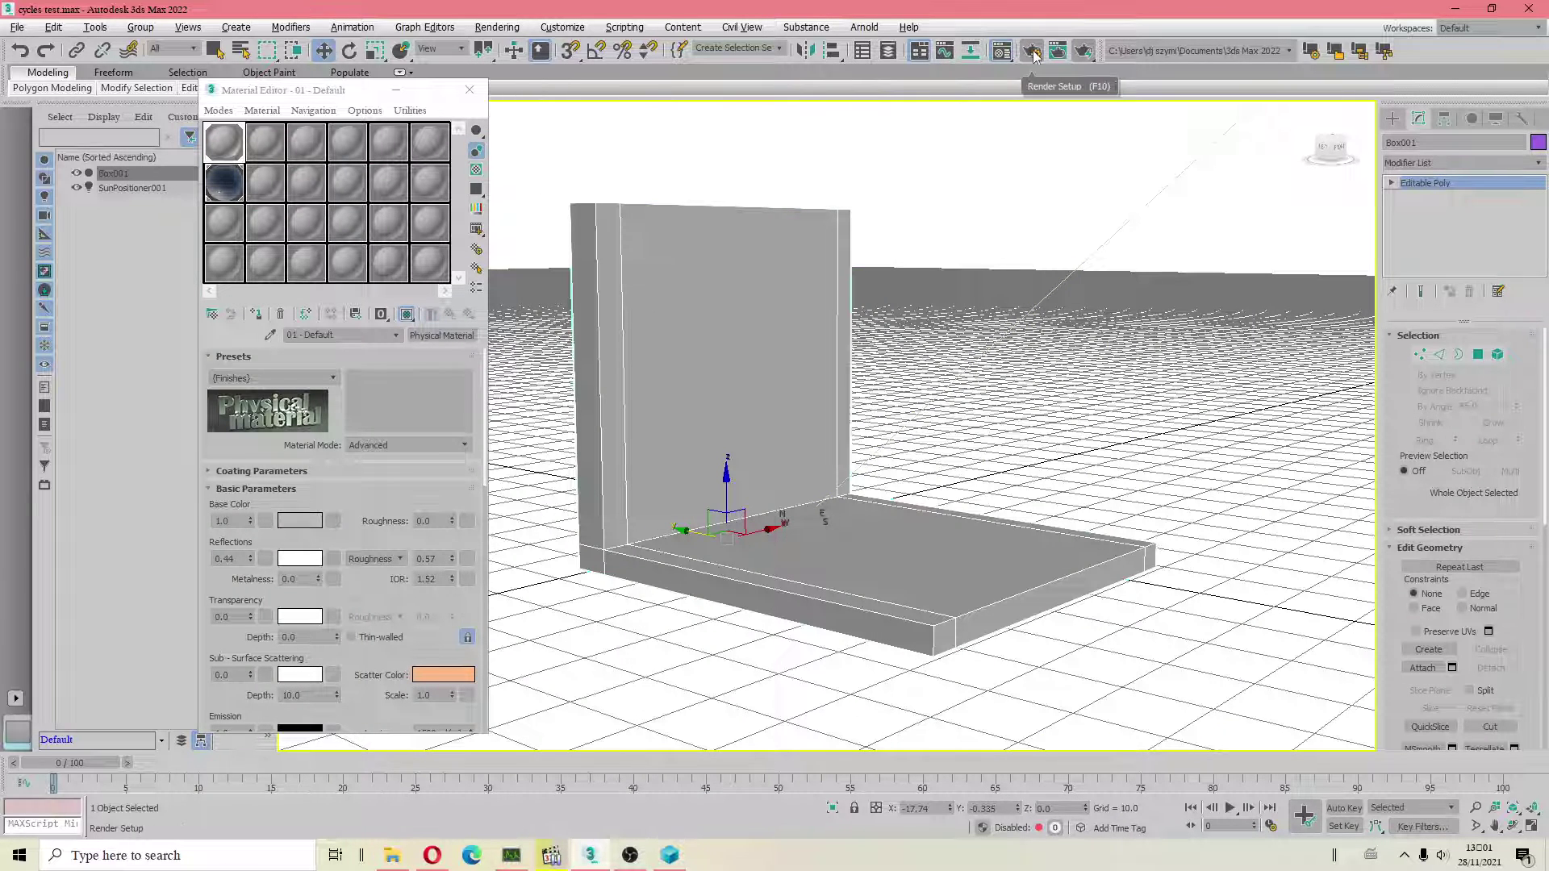
# Step: Open Render Setup and browse the Advanced and Cycles sampling settings
pyautogui.click(1034, 53)
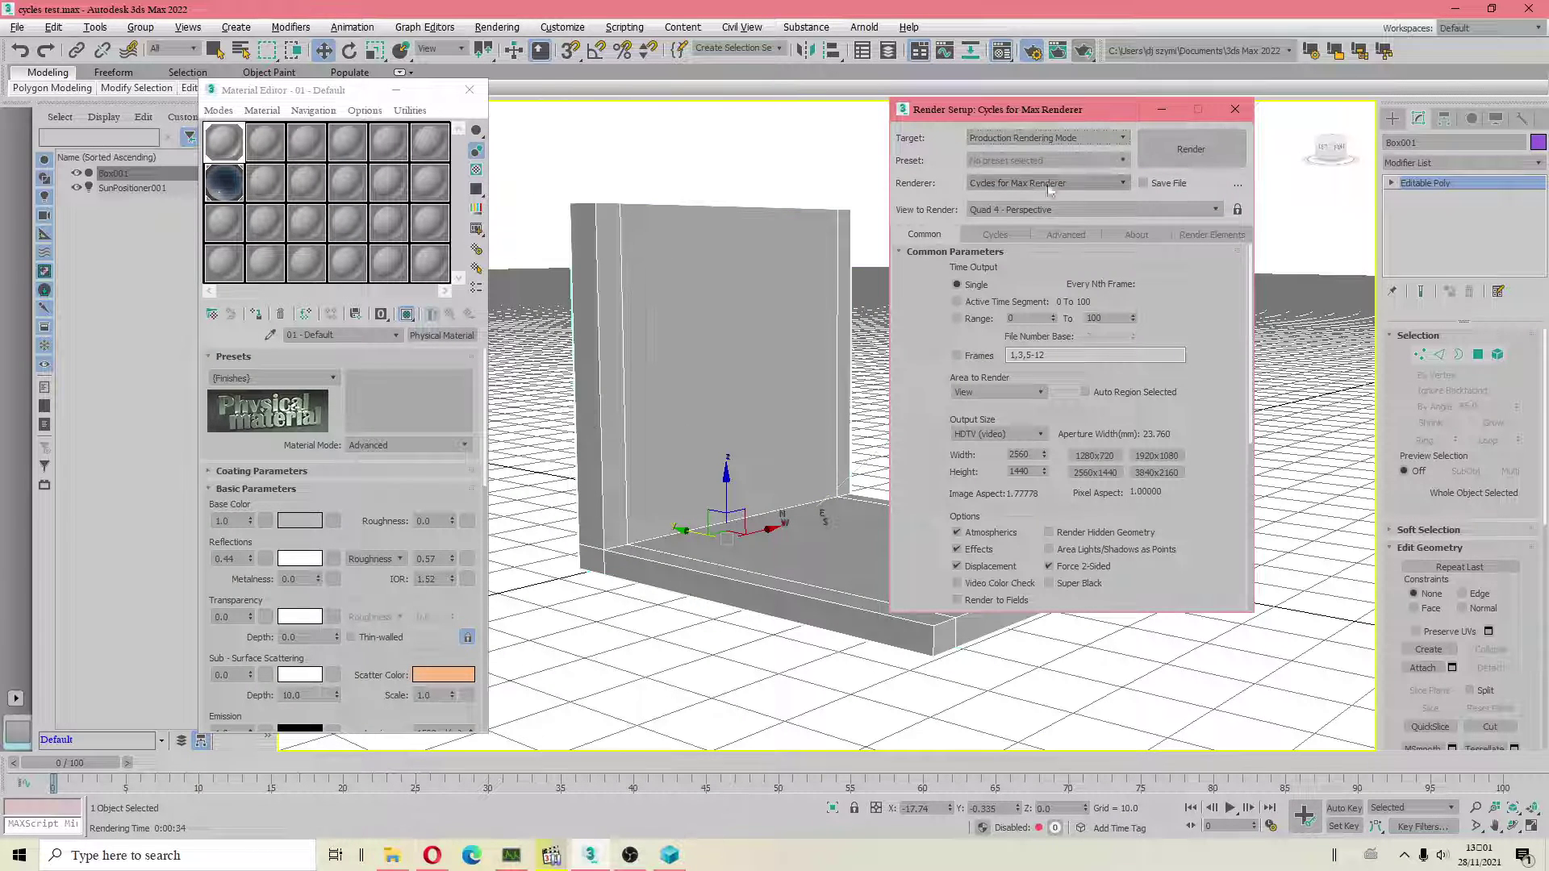
pyautogui.click(1058, 235)
pyautogui.scroll(-3, 1108, 476)
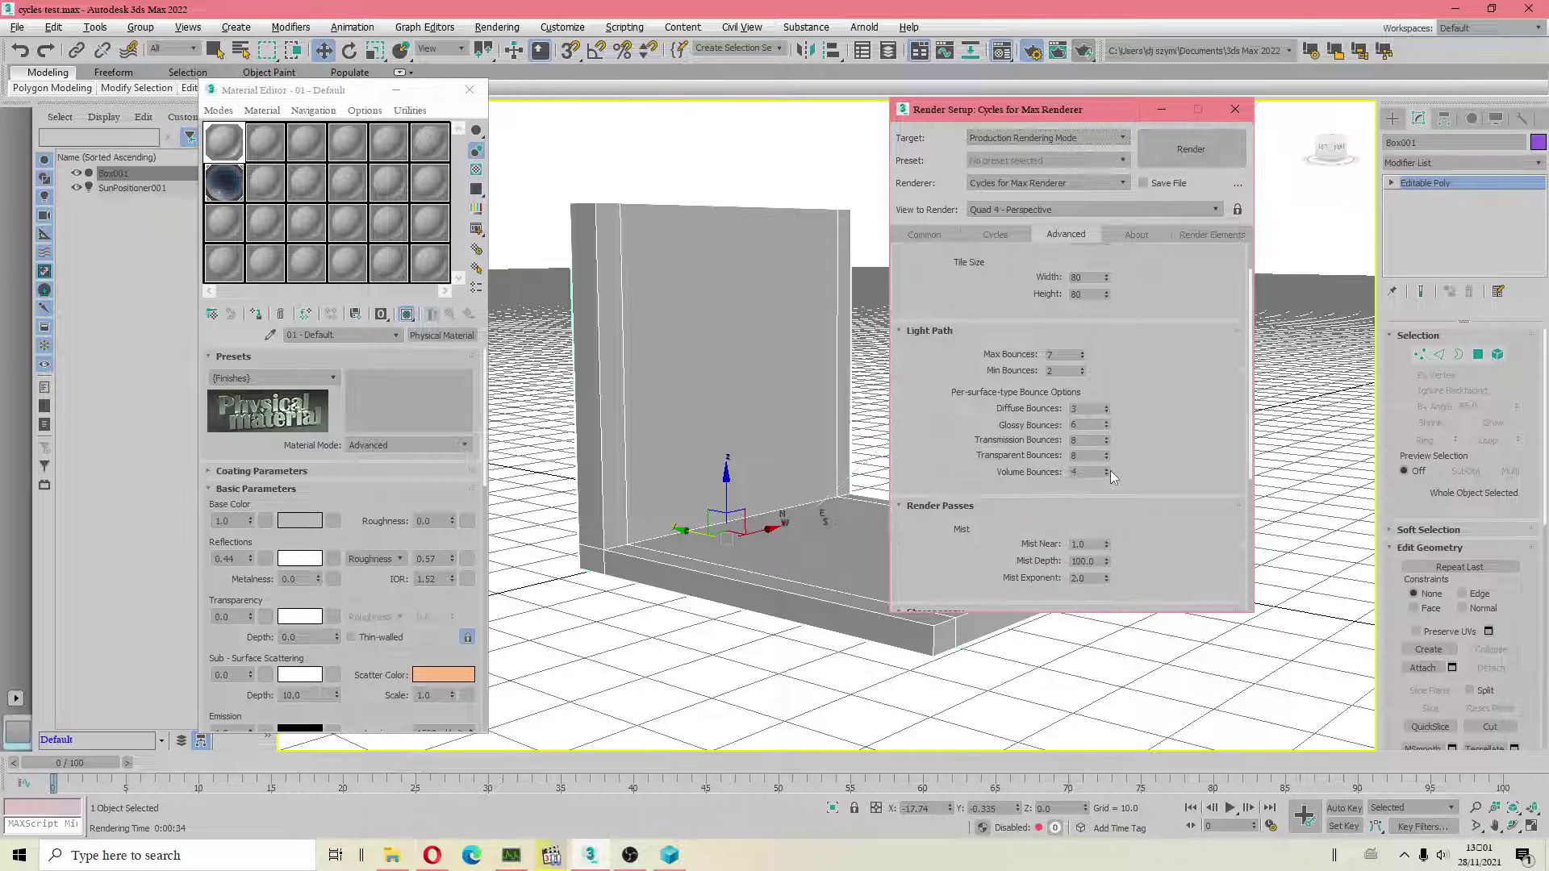
pyautogui.scroll(-2, 1111, 500)
pyautogui.scroll(2, 1114, 528)
pyautogui.scroll(2, 1113, 528)
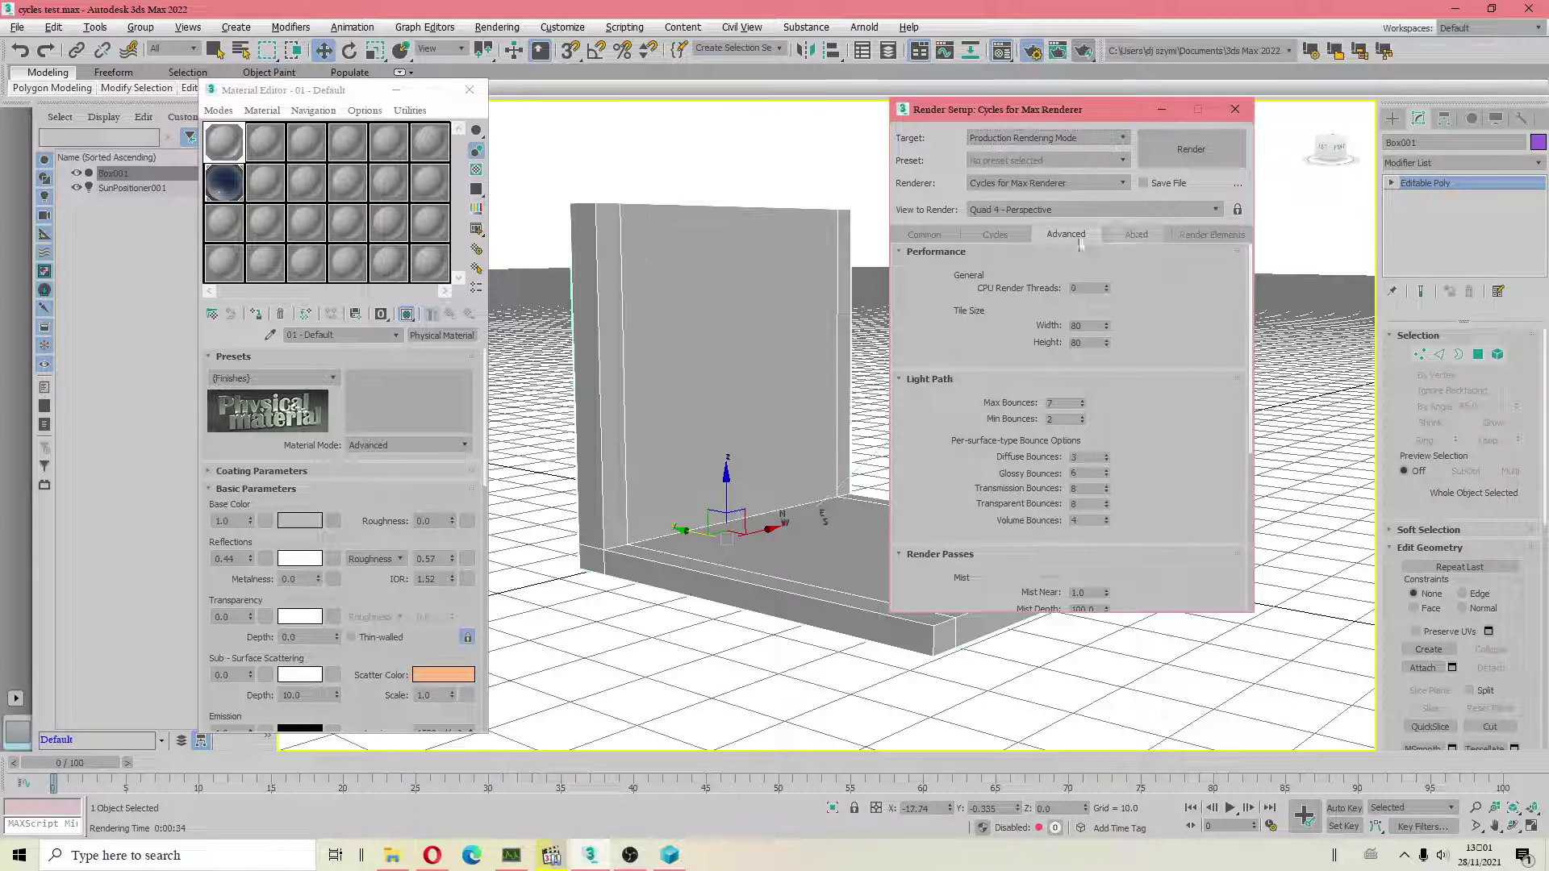
pyautogui.click(995, 235)
pyautogui.scroll(-3, 1152, 528)
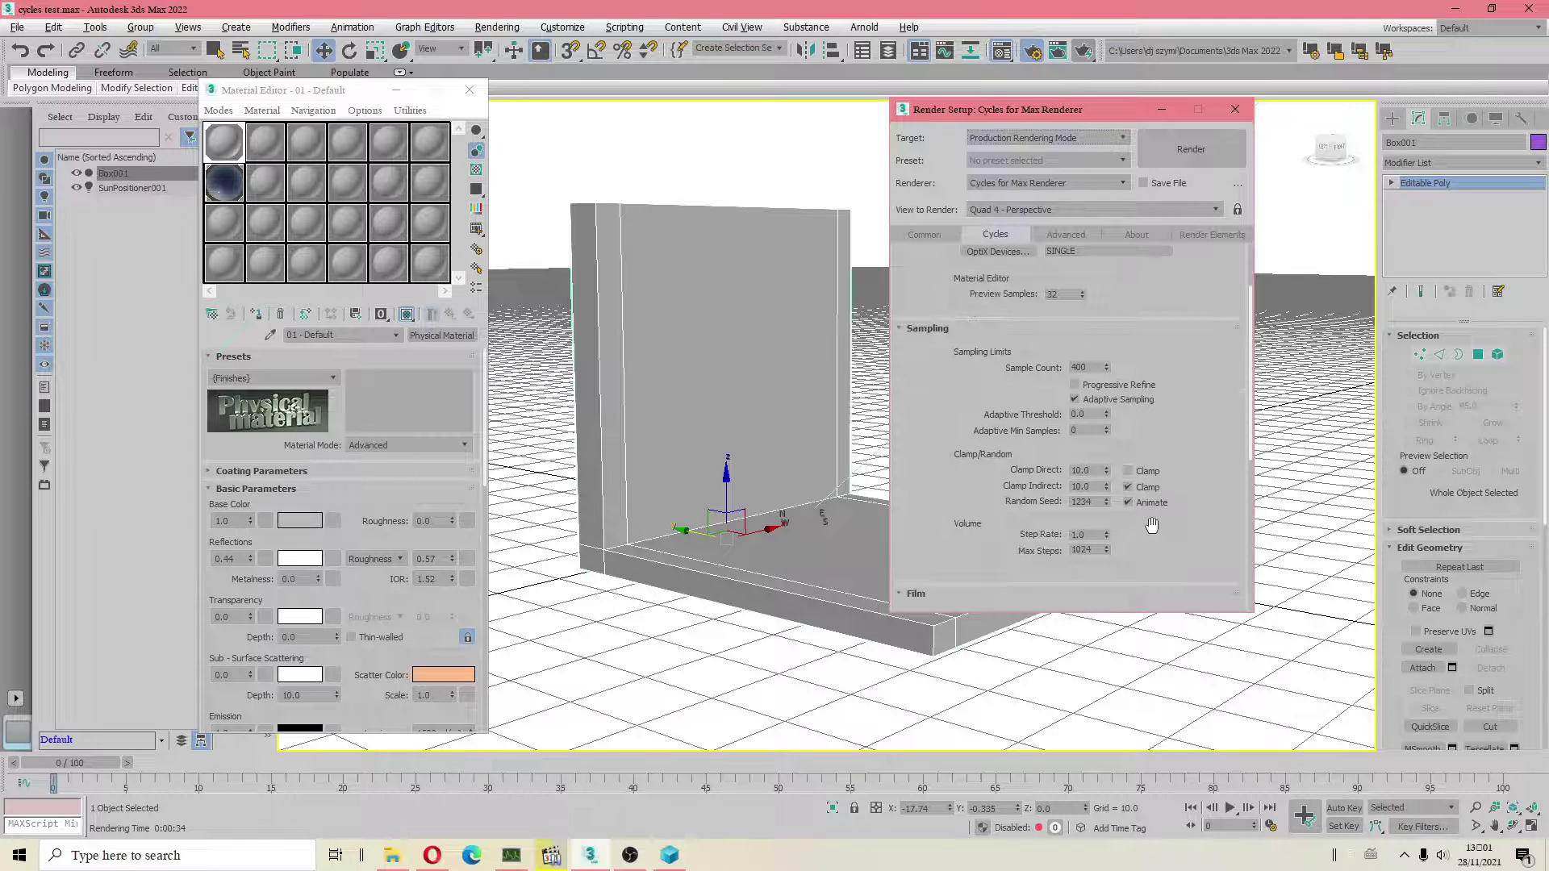
# Step: Enable Clamp Direct, fix Random Seed at 0, and set volume Max Steps 1, Step Rate 0.001
pyautogui.click(1128, 471)
pyautogui.click(1129, 503)
pyautogui.doubleClick(1098, 501)
pyautogui.write('0')
pyautogui.rightClick(1108, 549)
pyautogui.scroll(-1, 1099, 533)
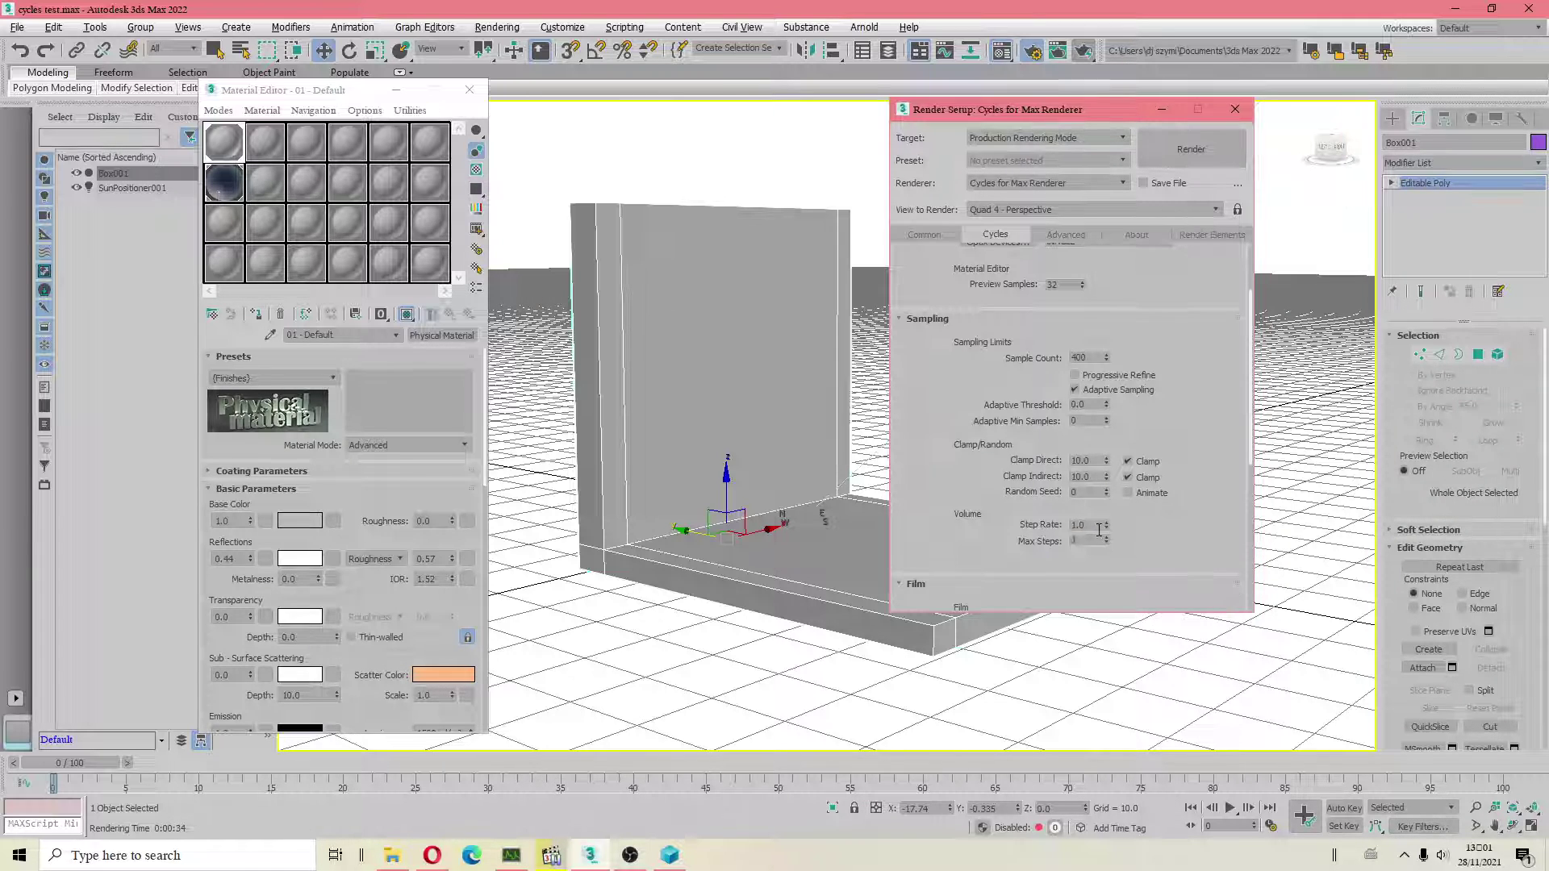
pyautogui.doubleClick(1099, 530)
pyautogui.write('0.001')
# Step: Set both Clamp Direct and Clamp Indirect values to 2.0
pyautogui.doubleClick(1088, 461)
pyautogui.write('2')
pyautogui.doubleClick(1101, 477)
pyautogui.write('2')
pyautogui.press('Return')
# Step: Untick Adaptive Sampling and start the Cycles render of the wall and floor
pyautogui.click(1074, 389)
pyautogui.click(1191, 149)
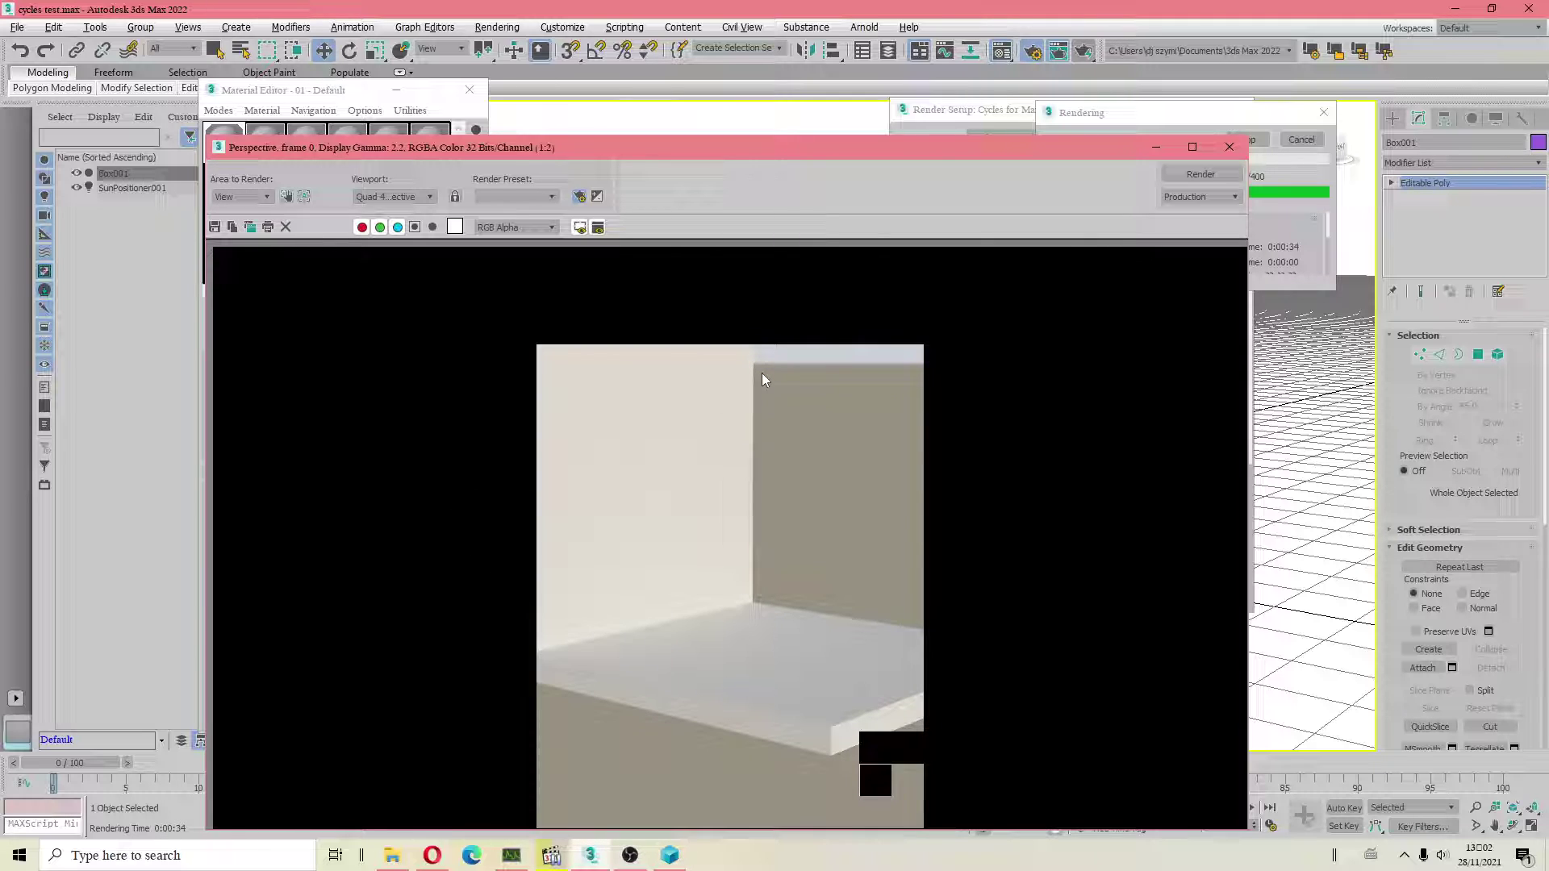
# Step: Start saving the CyclesForMax-21.0.3.exe installer from the Cycles for Max Download page
pyautogui.click(432, 855)
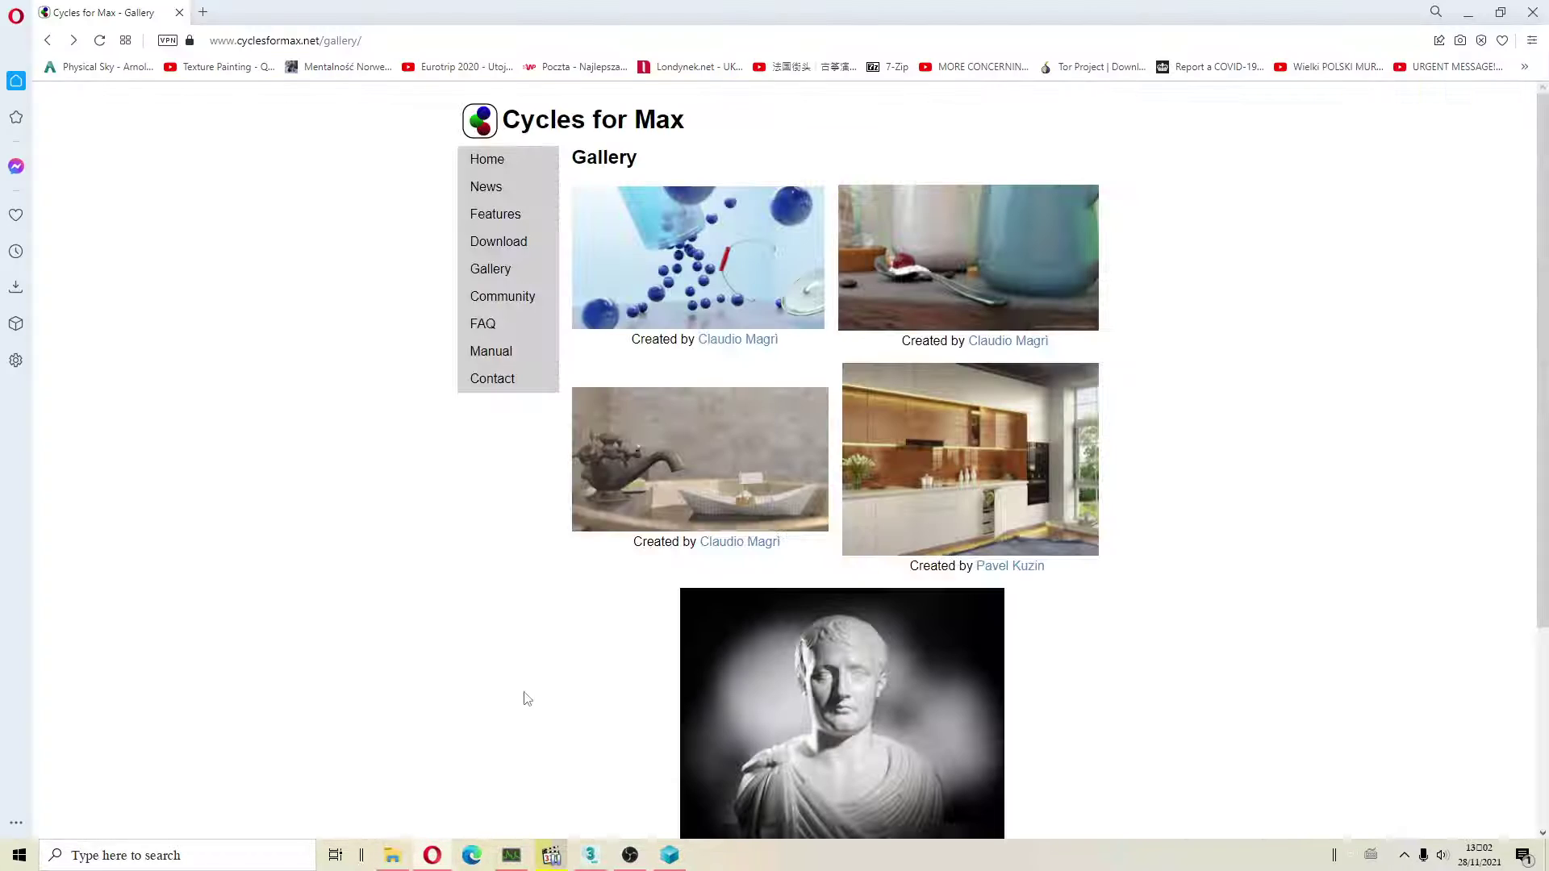
pyautogui.click(511, 248)
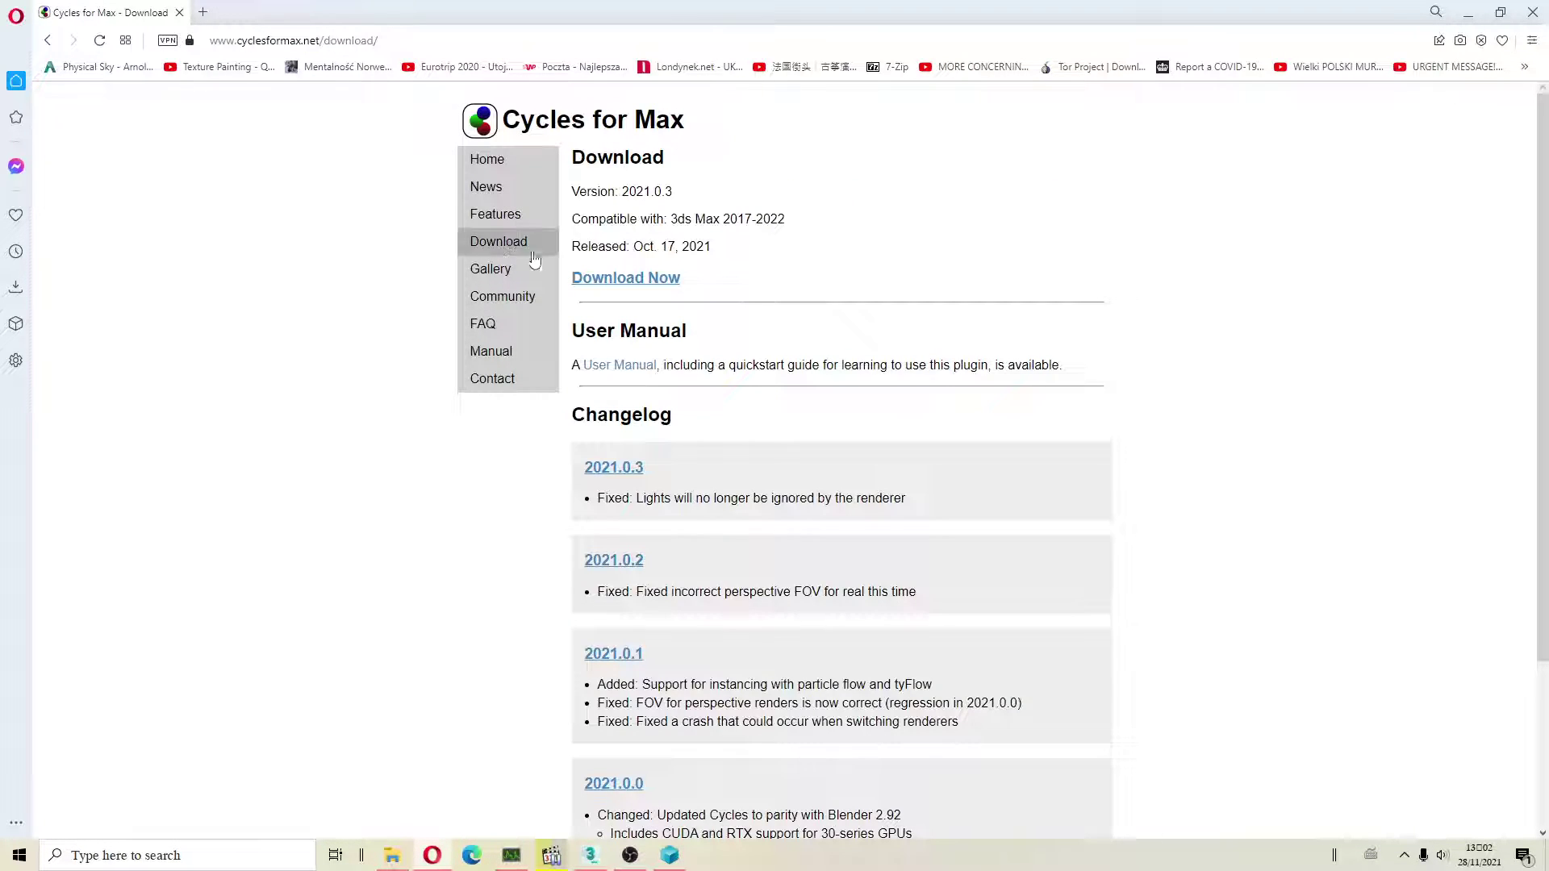
pyautogui.click(657, 279)
pyautogui.click(735, 255)
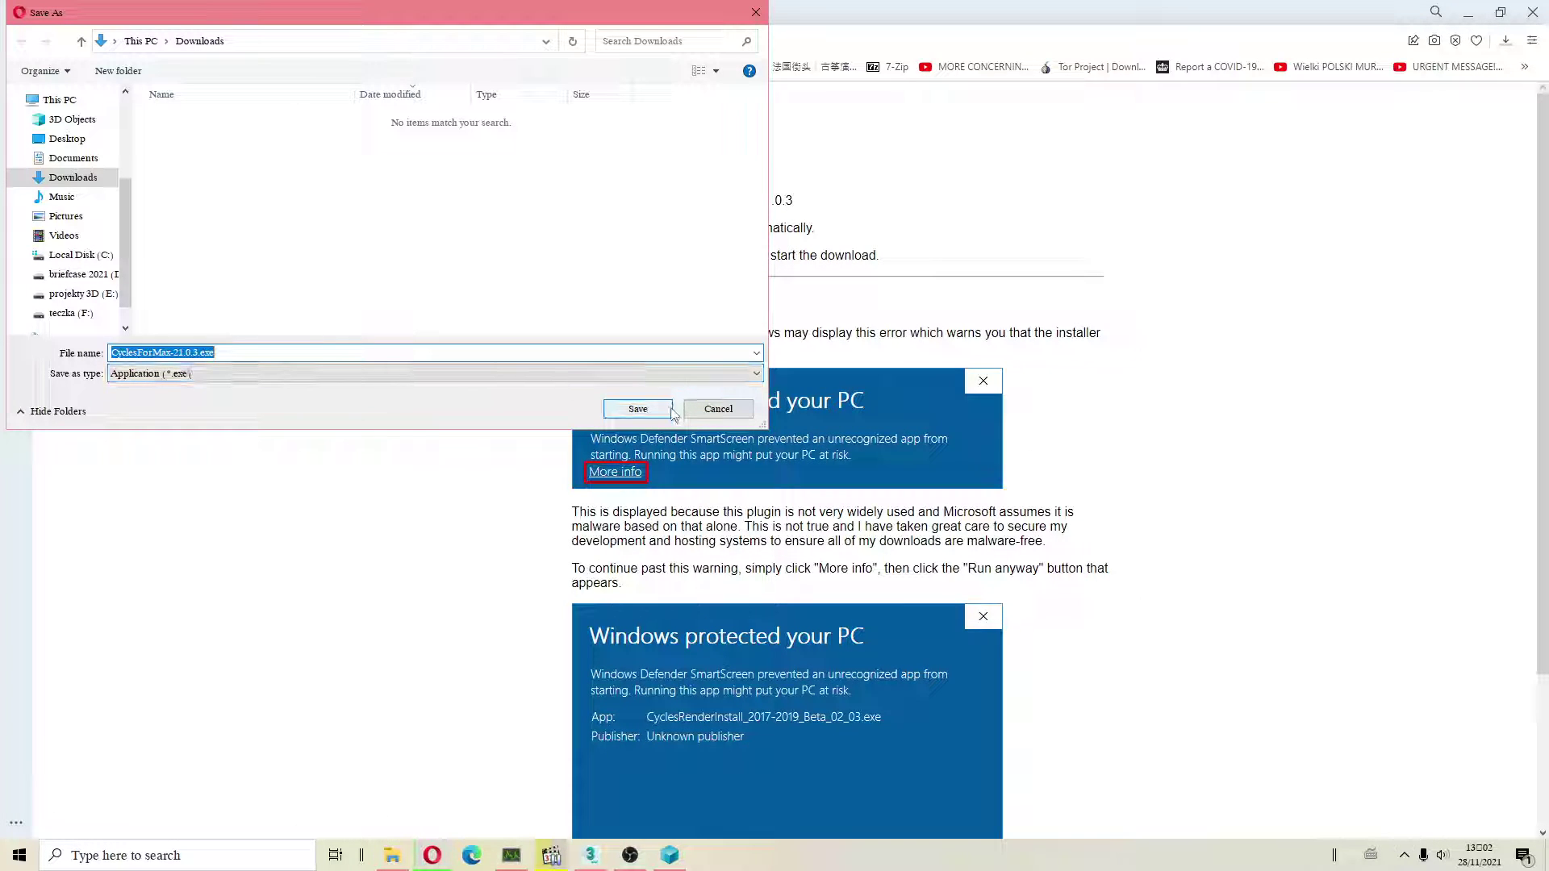
pyautogui.click(638, 409)
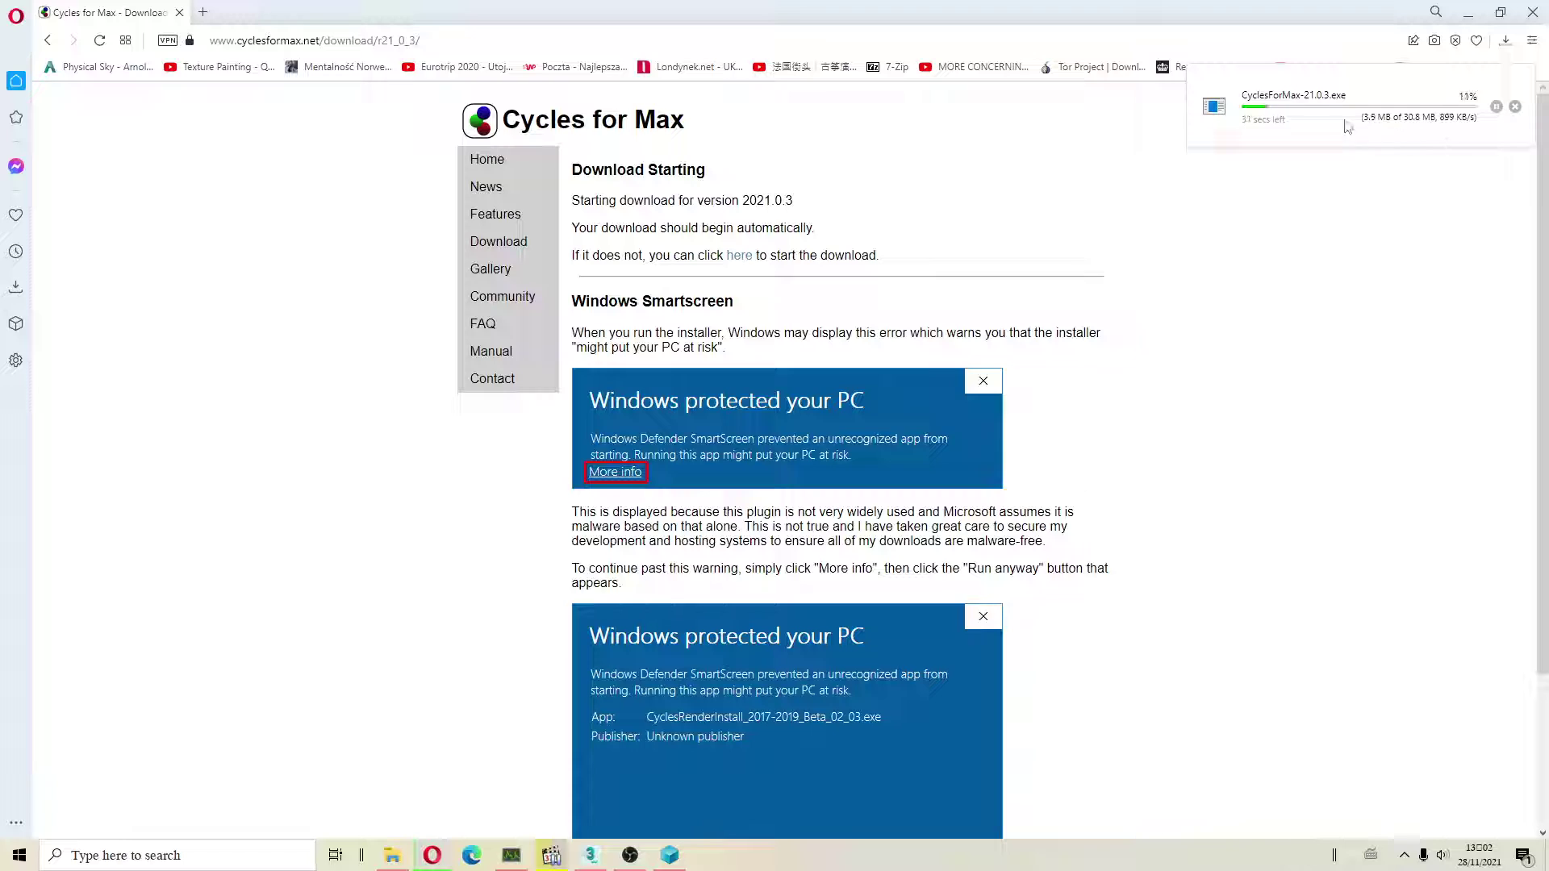
# Step: Cancel the installer download and open the Cycles for Max PDF manual
pyautogui.click(1514, 107)
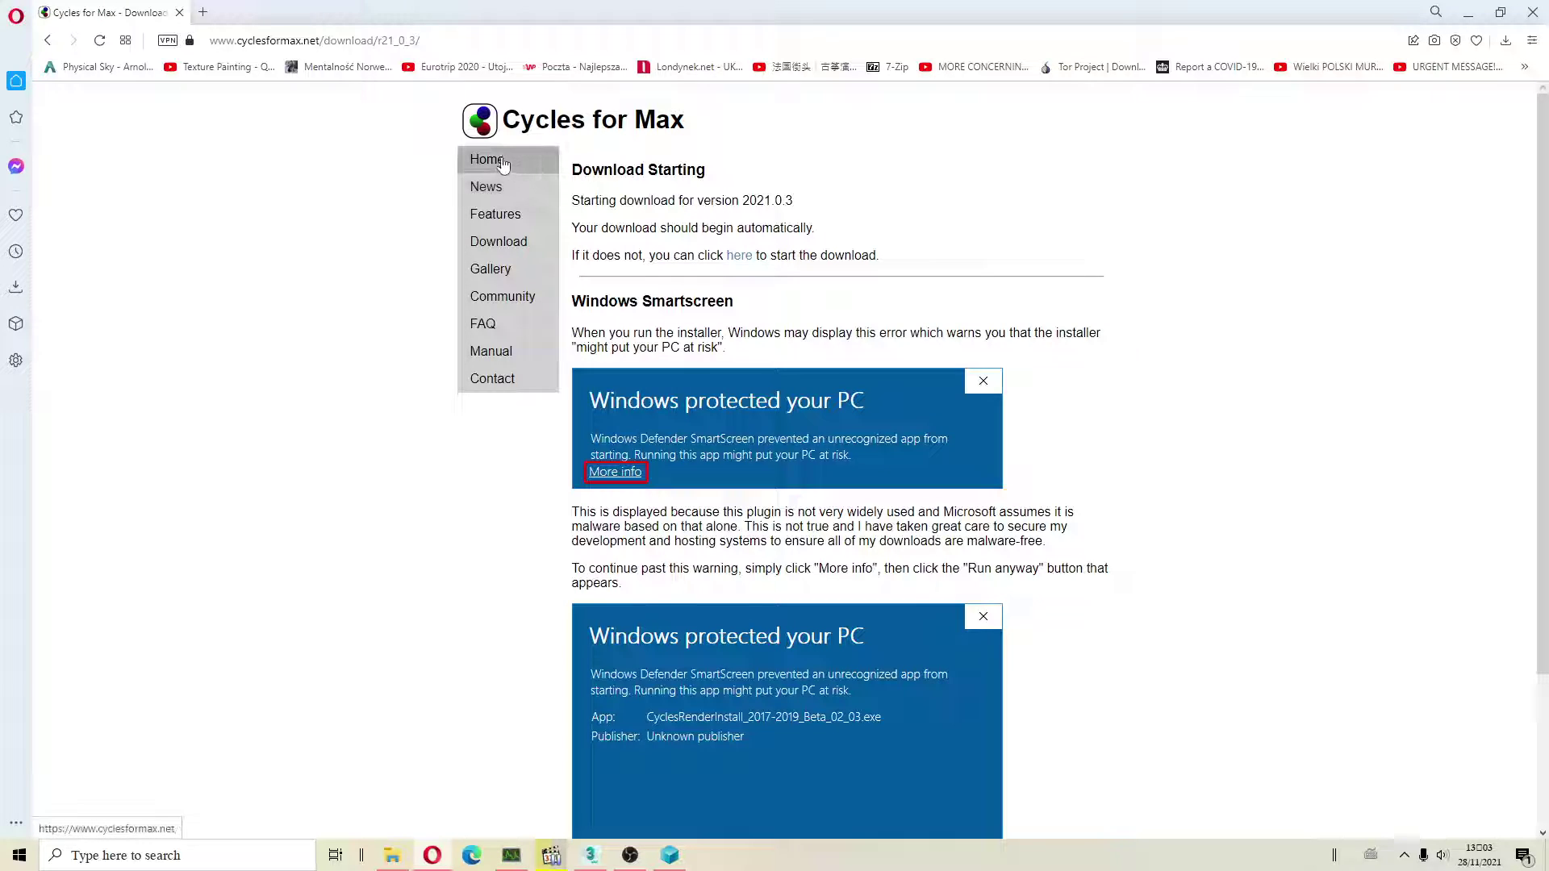
pyautogui.click(497, 351)
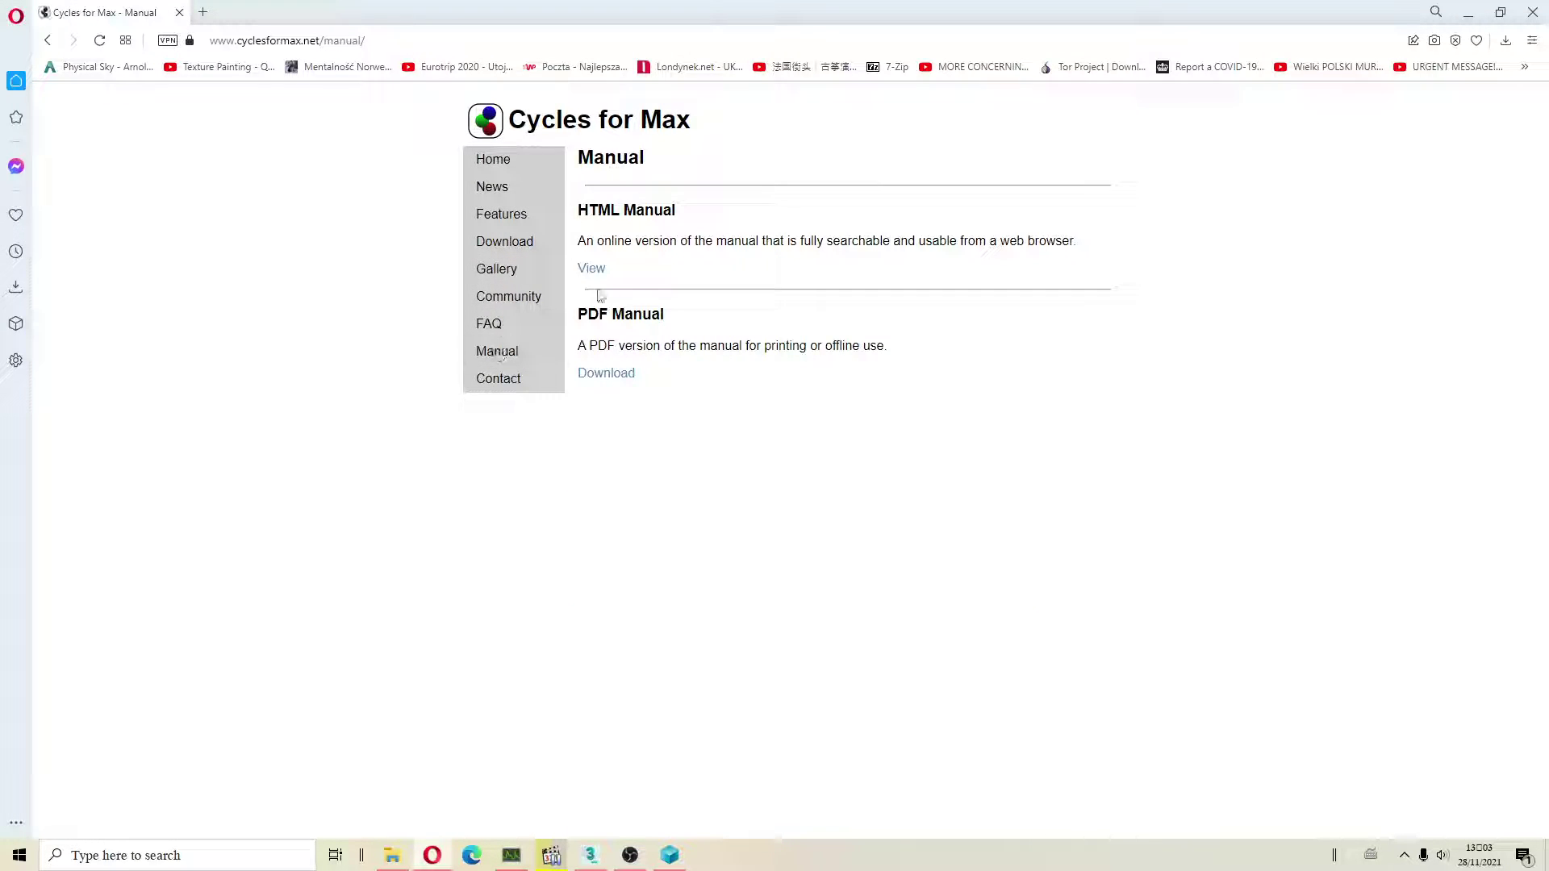
pyautogui.click(621, 379)
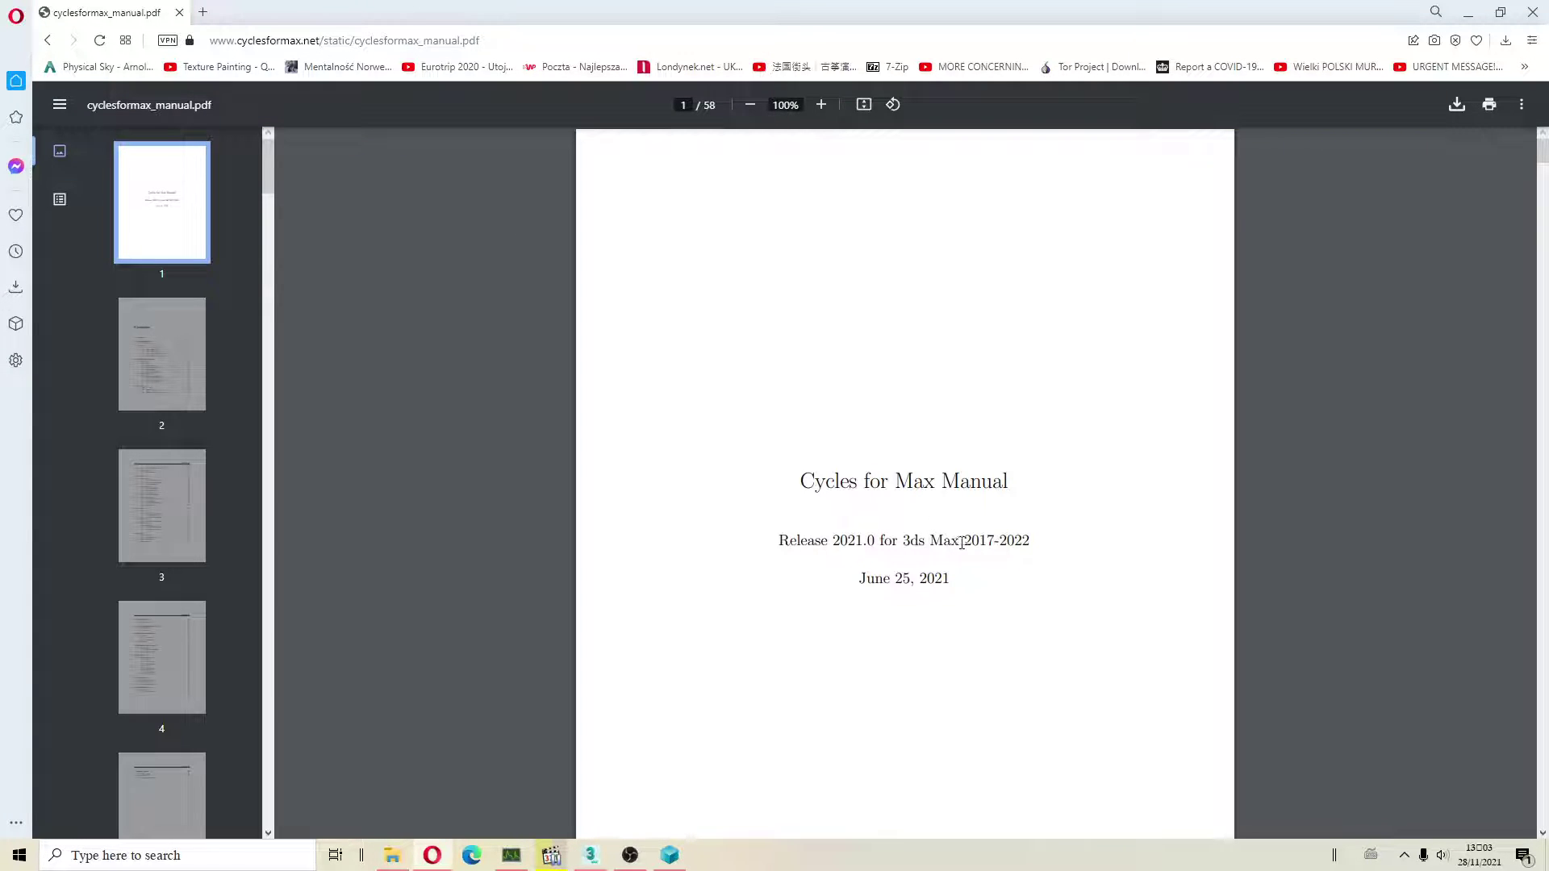
# Step: Return to 3ds Max and zoom in and out on the finished render
pyautogui.click(590, 855)
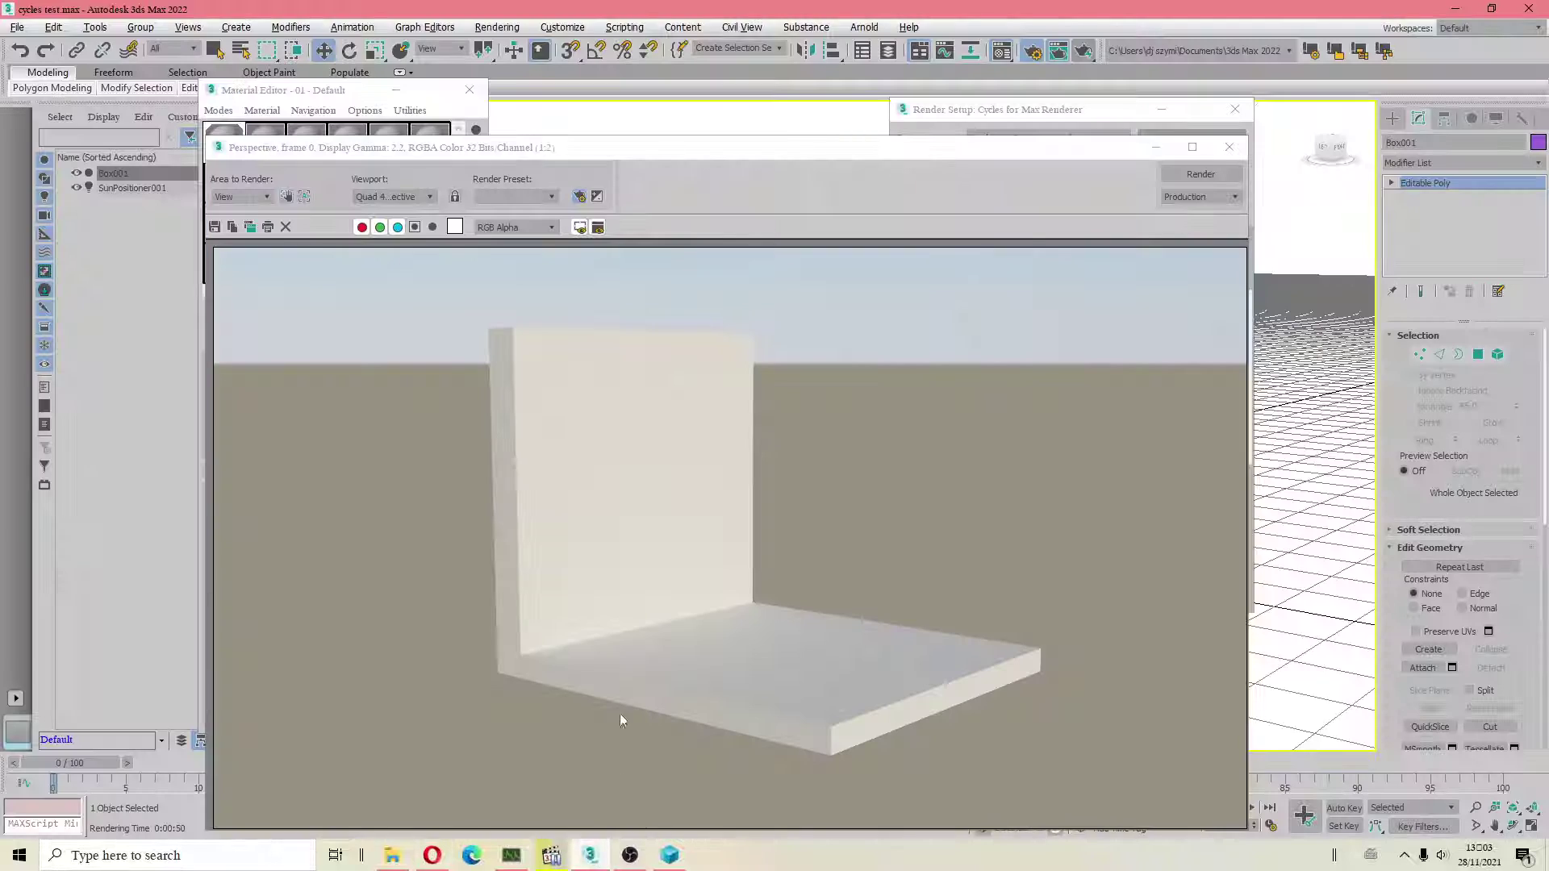
pyautogui.click(700, 610)
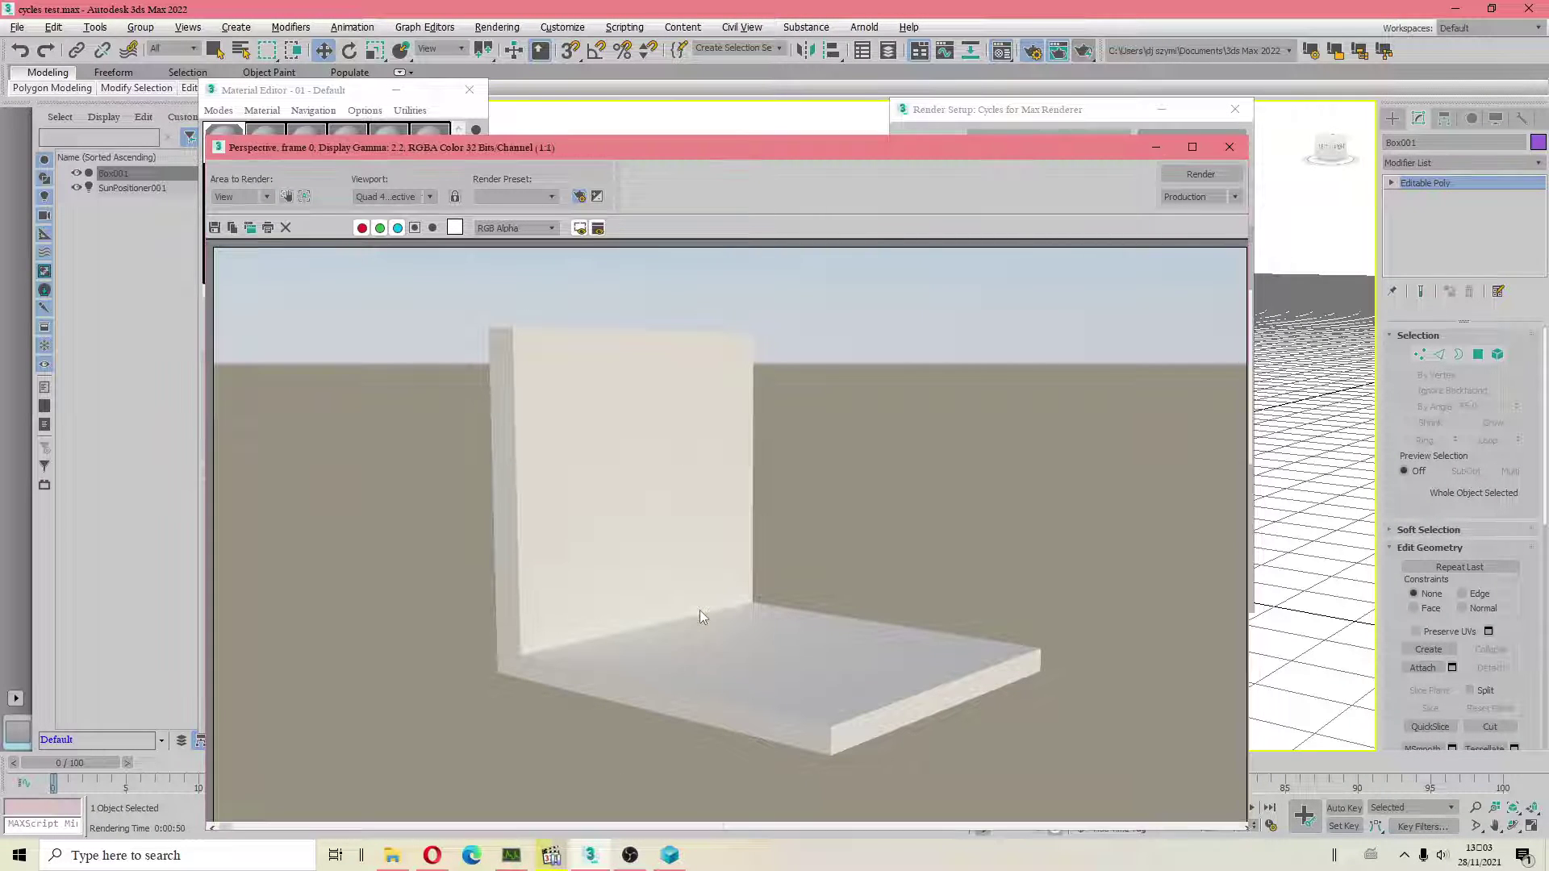
pyautogui.scroll(1, 700, 610)
pyautogui.scroll(1, 699, 610)
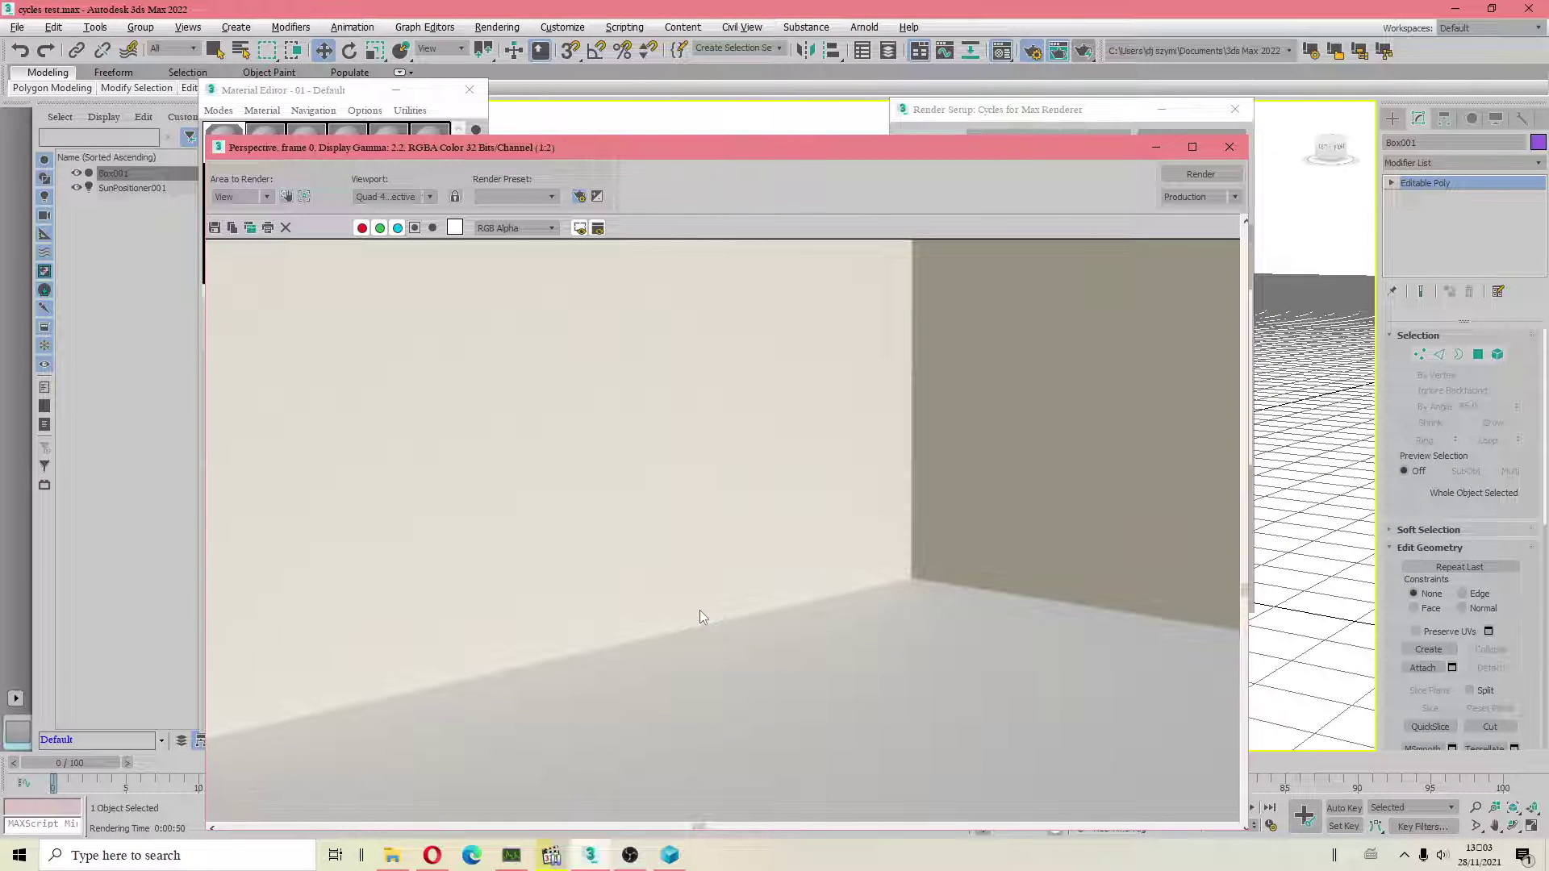
pyautogui.scroll(-4, 699, 610)
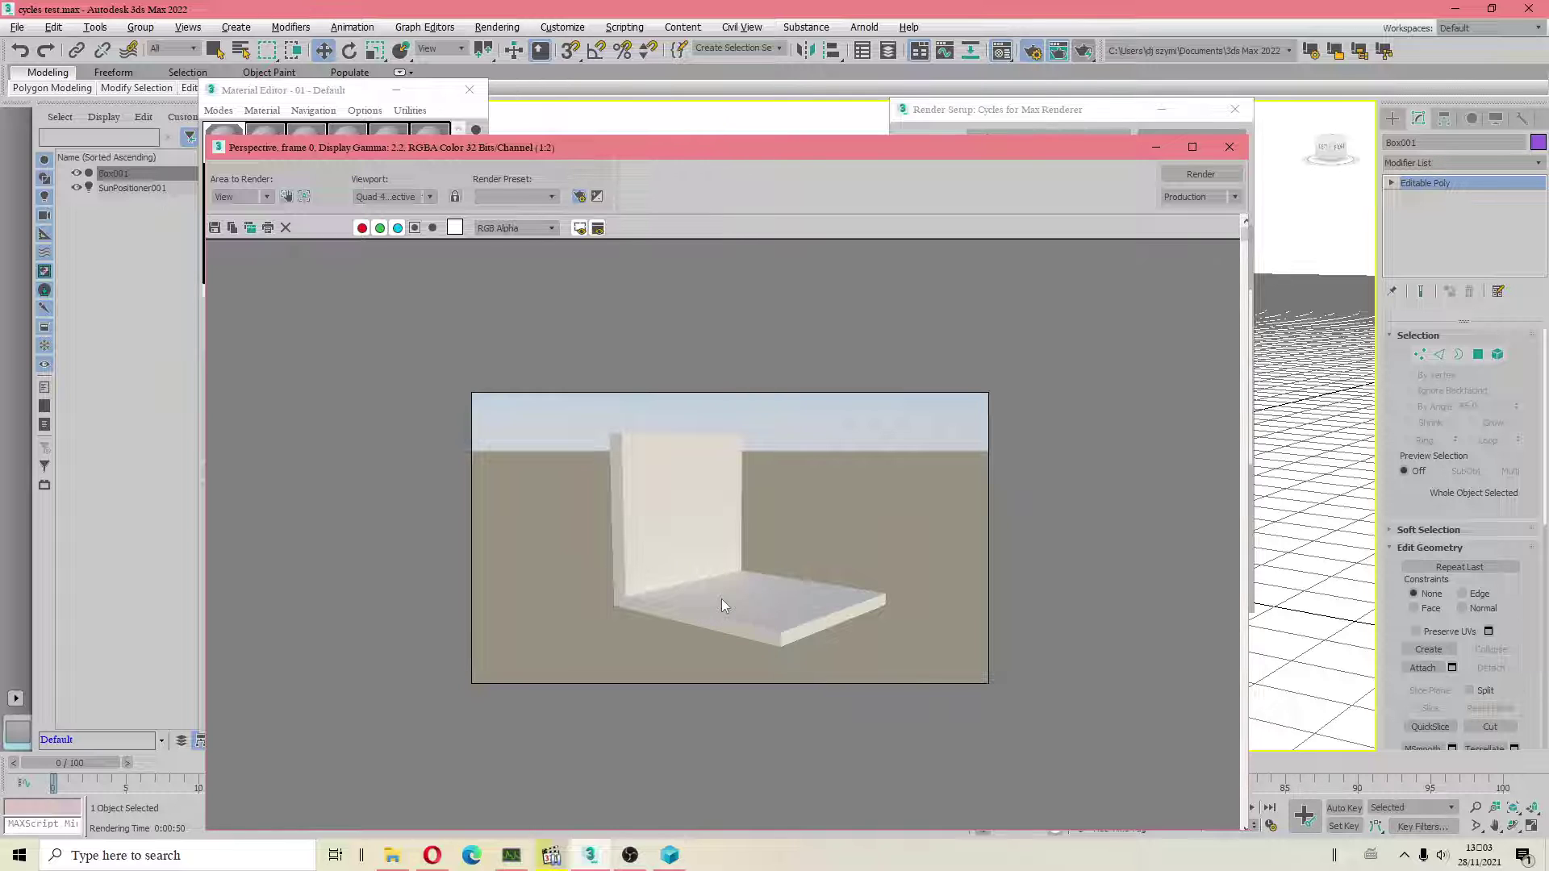
pyautogui.scroll(1, 721, 598)
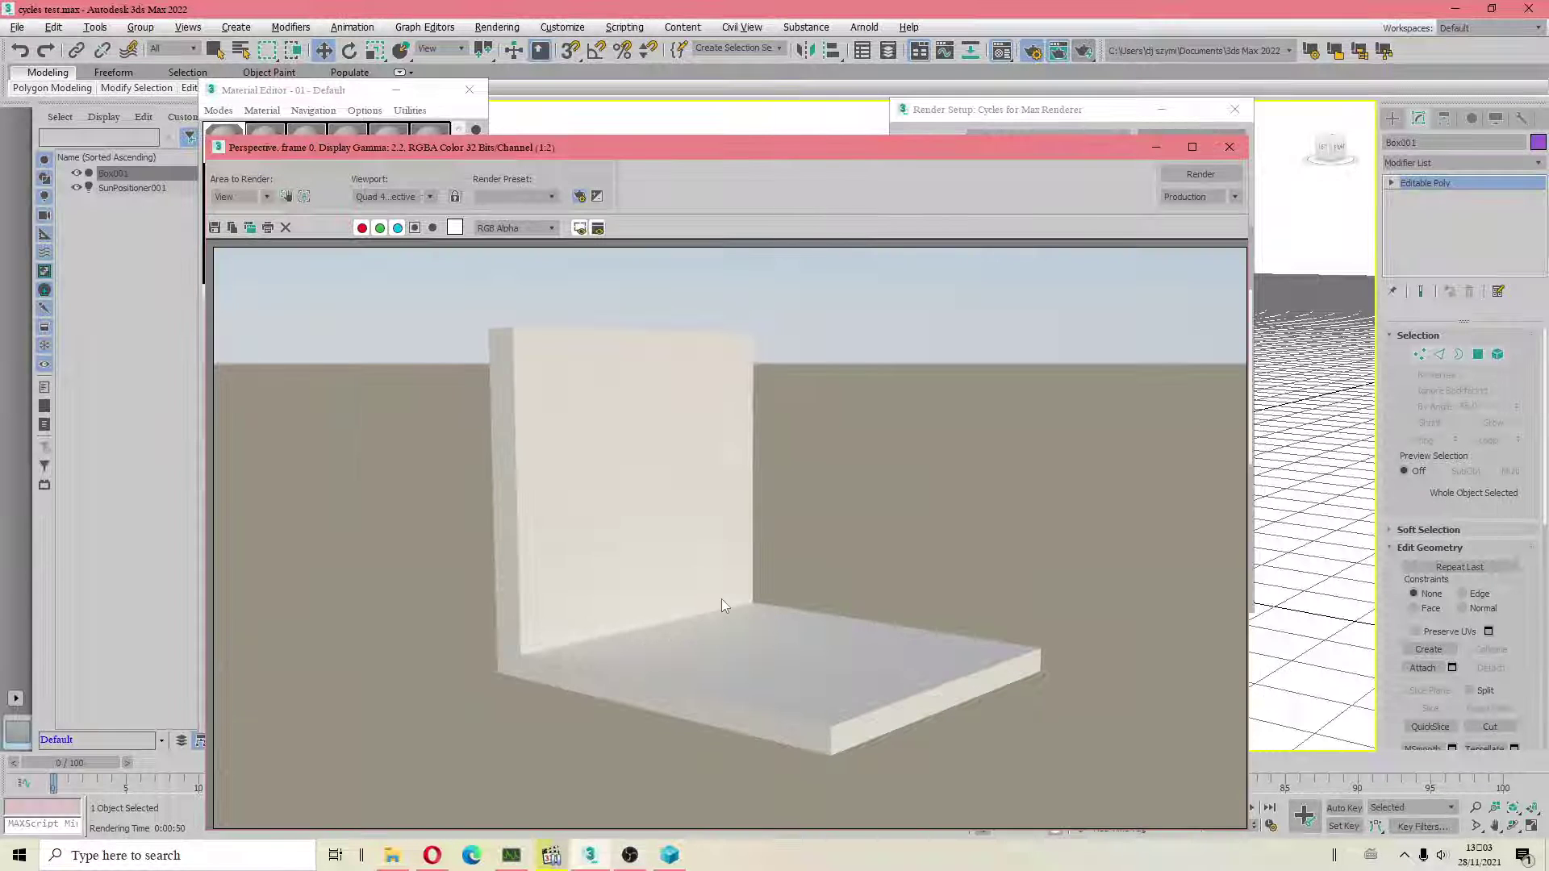
# Step: Save the render as JPEG 'scena' at quality 100
pyautogui.click(215, 227)
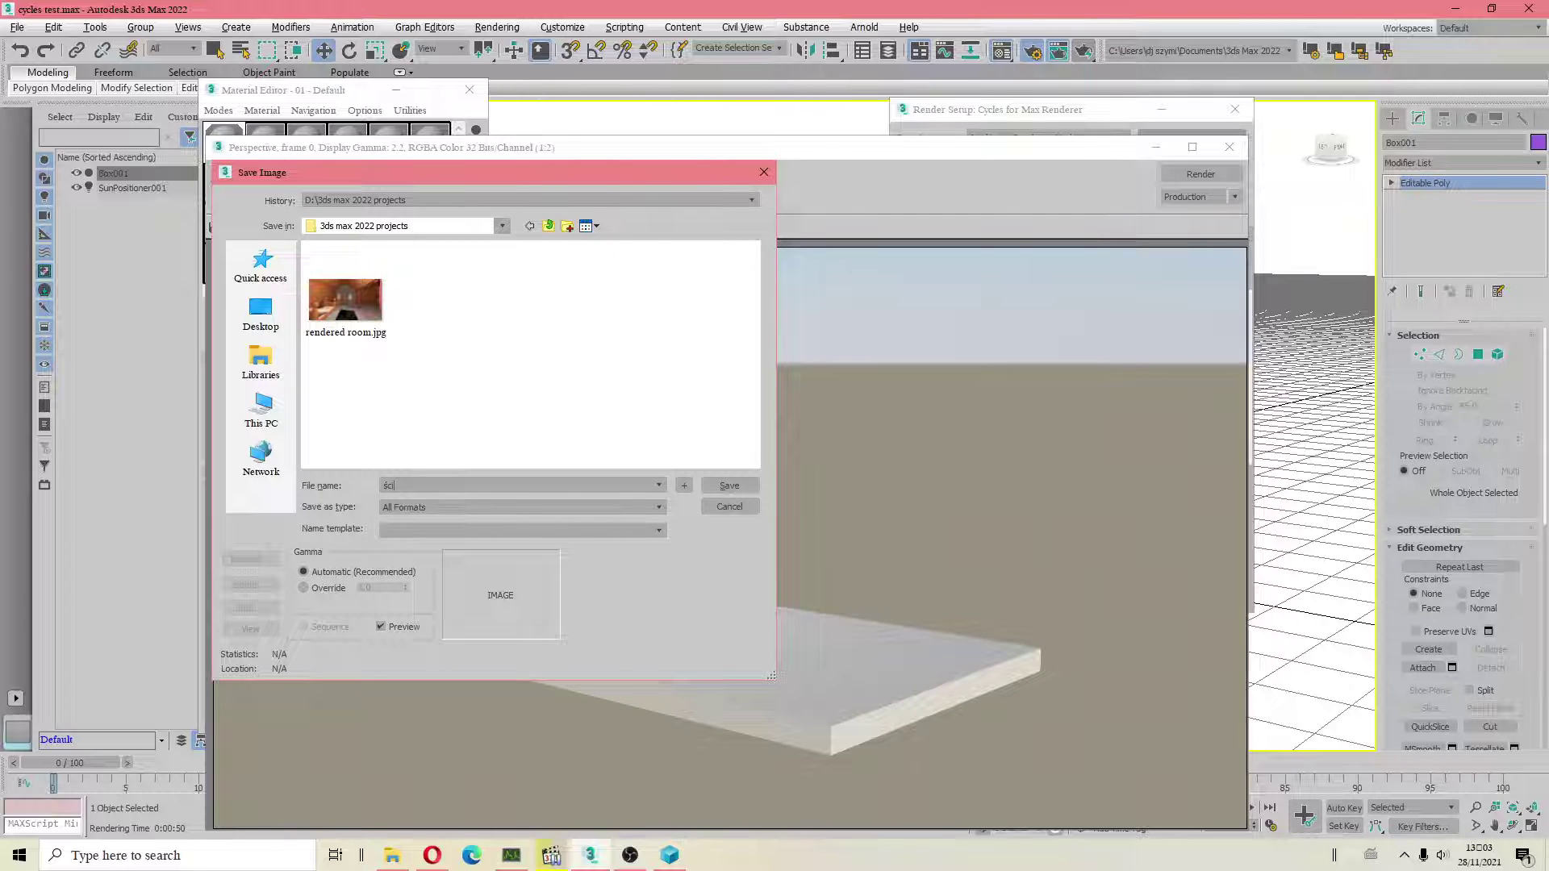
pyautogui.click(464, 502)
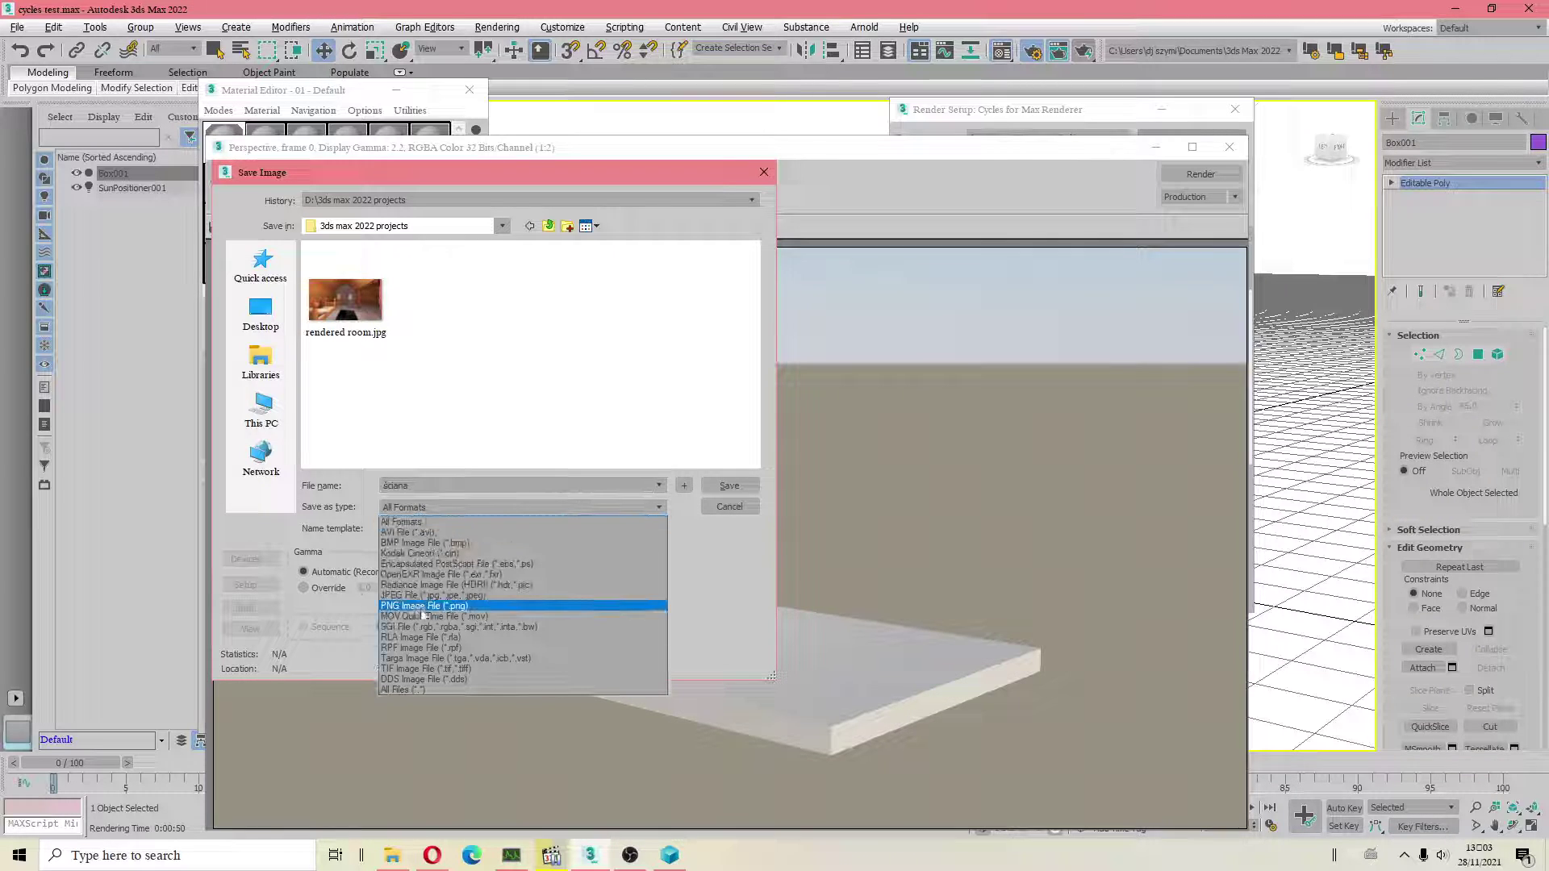
pyautogui.click(484, 601)
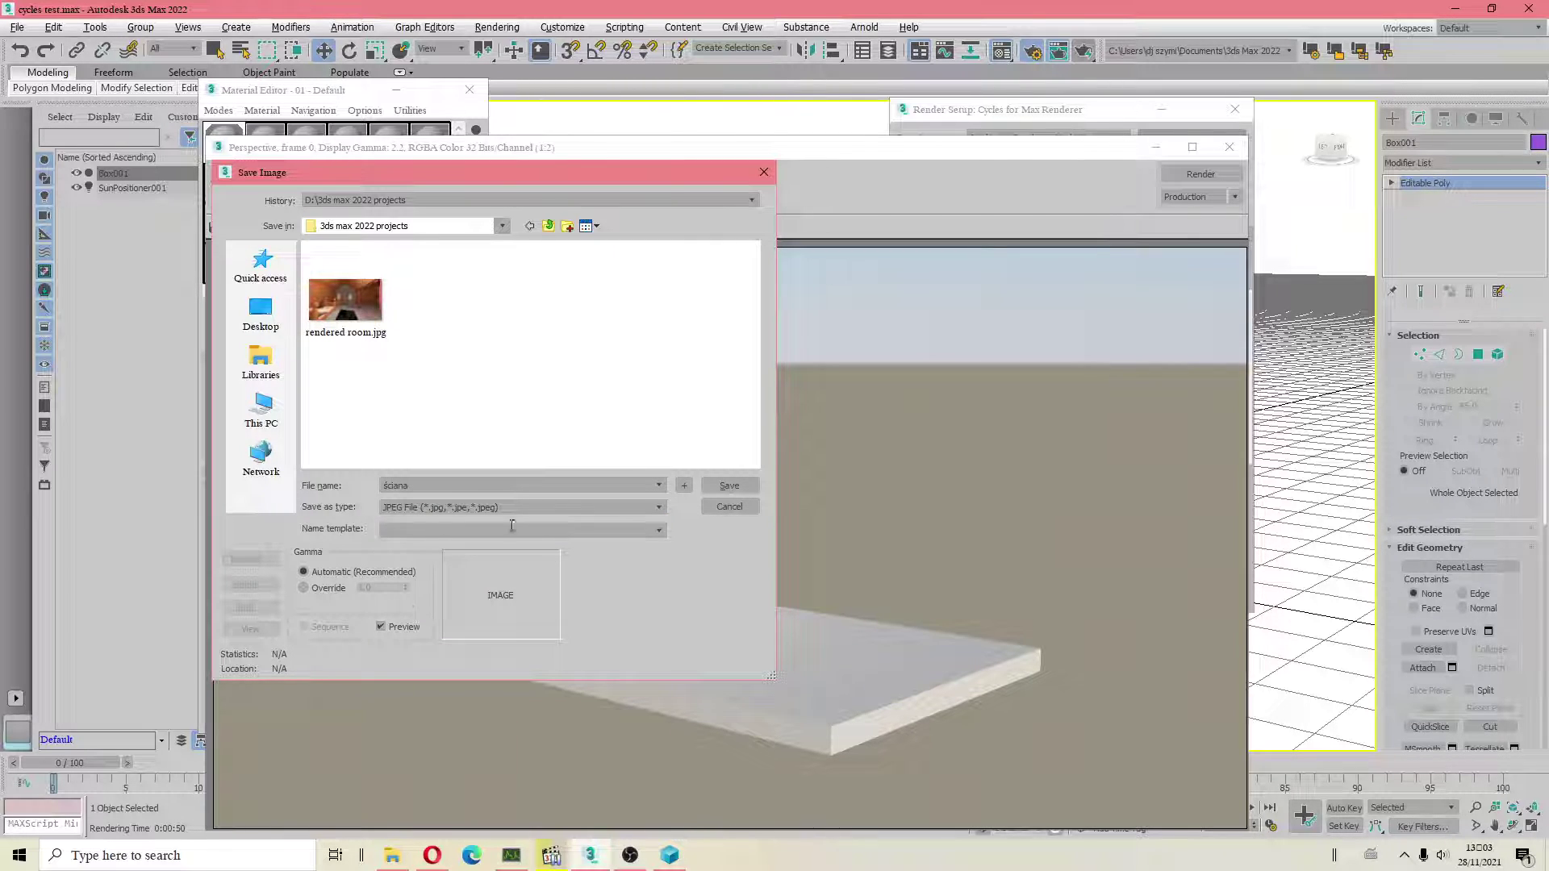
pyautogui.click(729, 486)
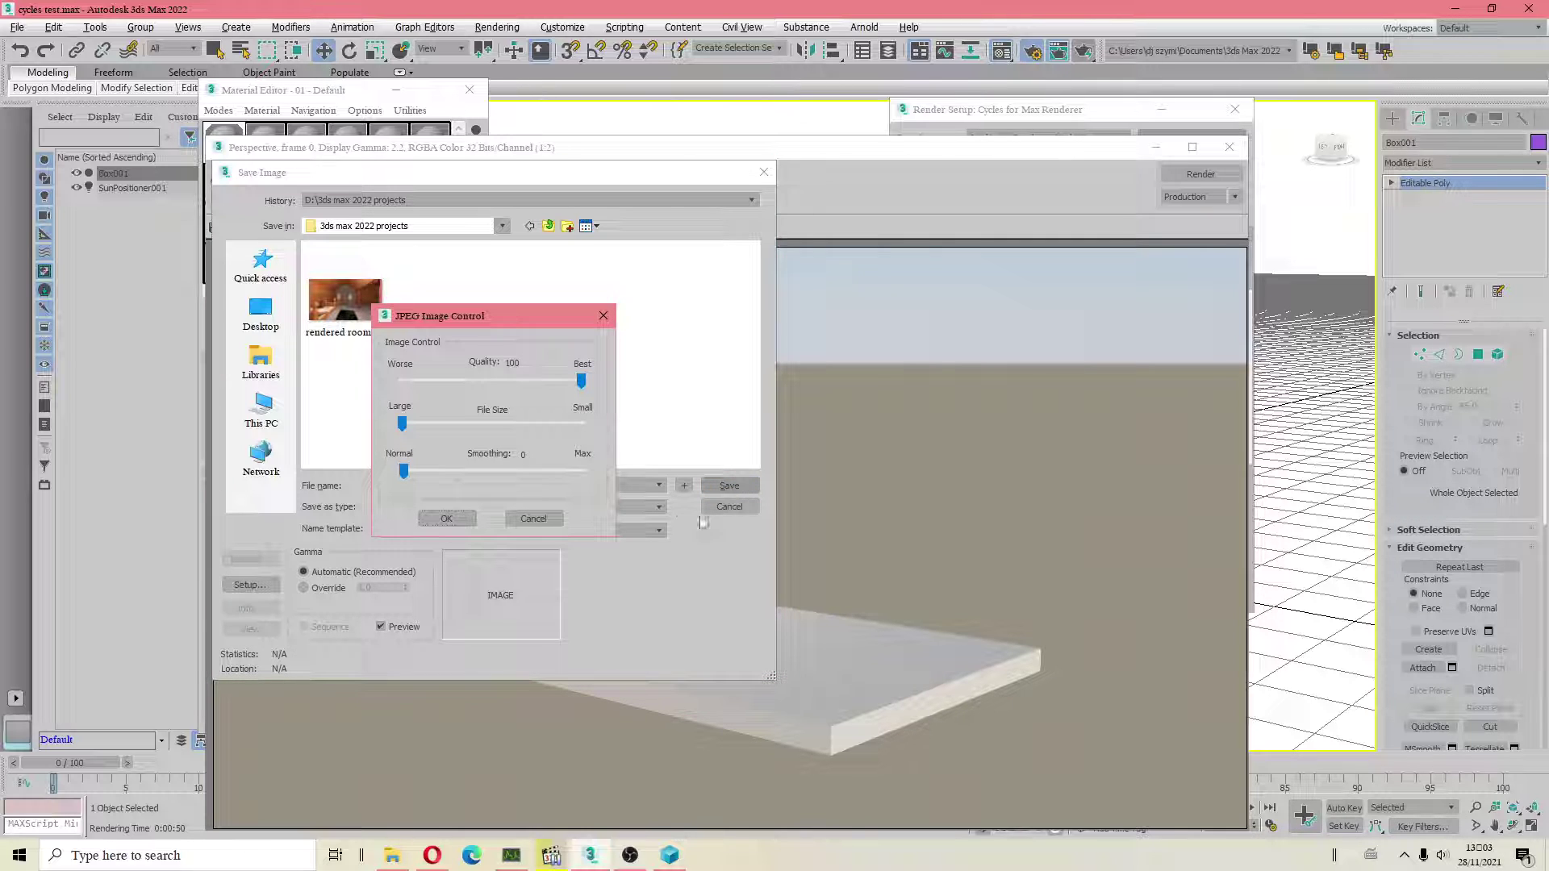
pyautogui.click(447, 519)
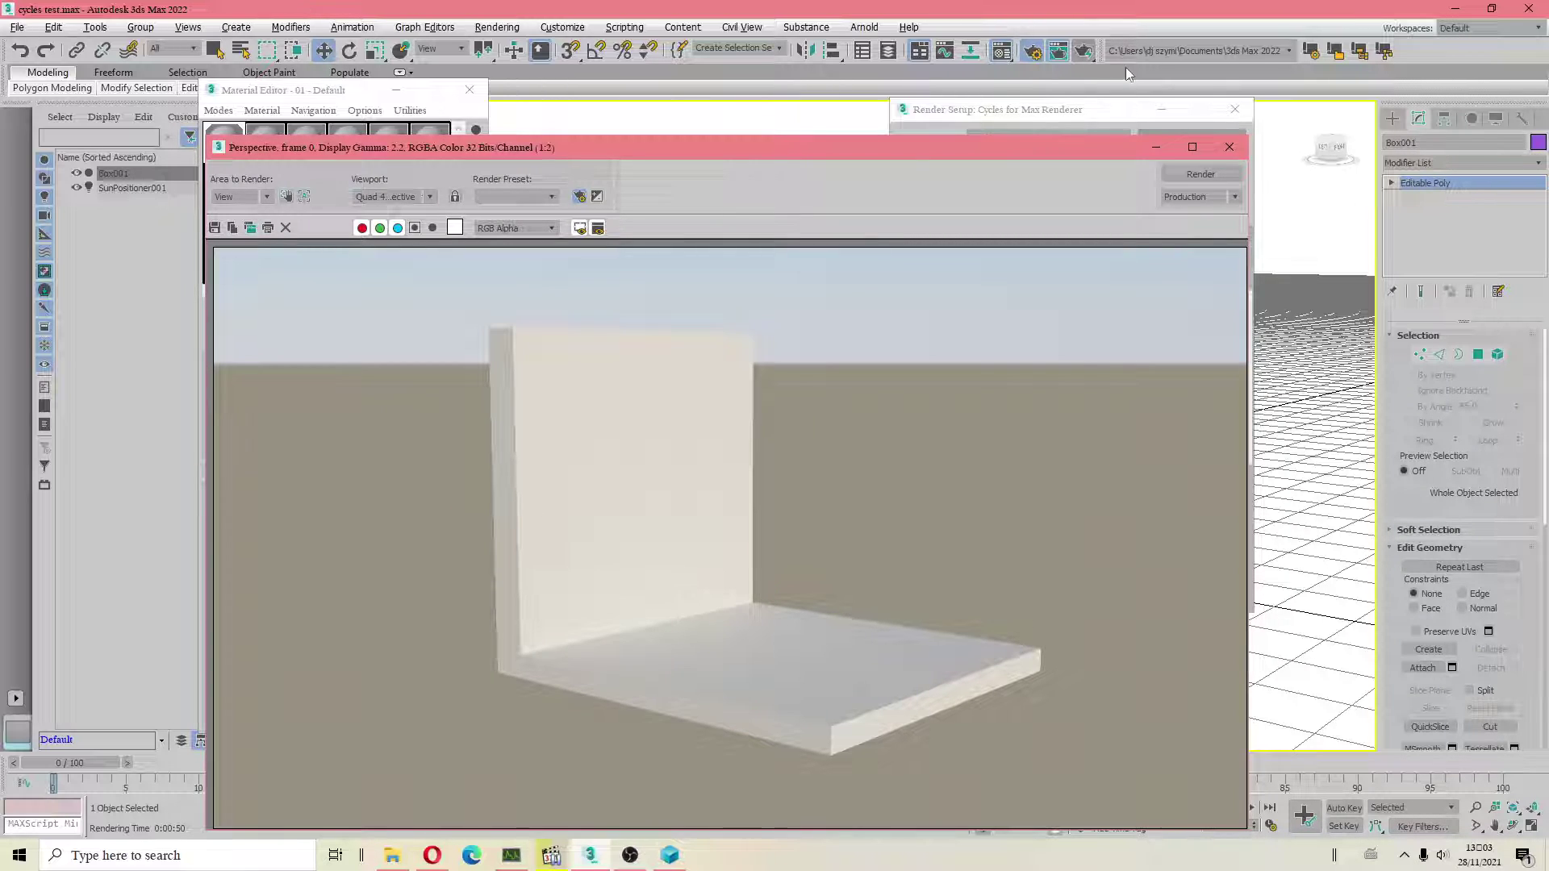
# Step: Close the Rendered Frame Window, leaving Material Editor and Render Setup open over the viewport
pyautogui.click(1229, 147)
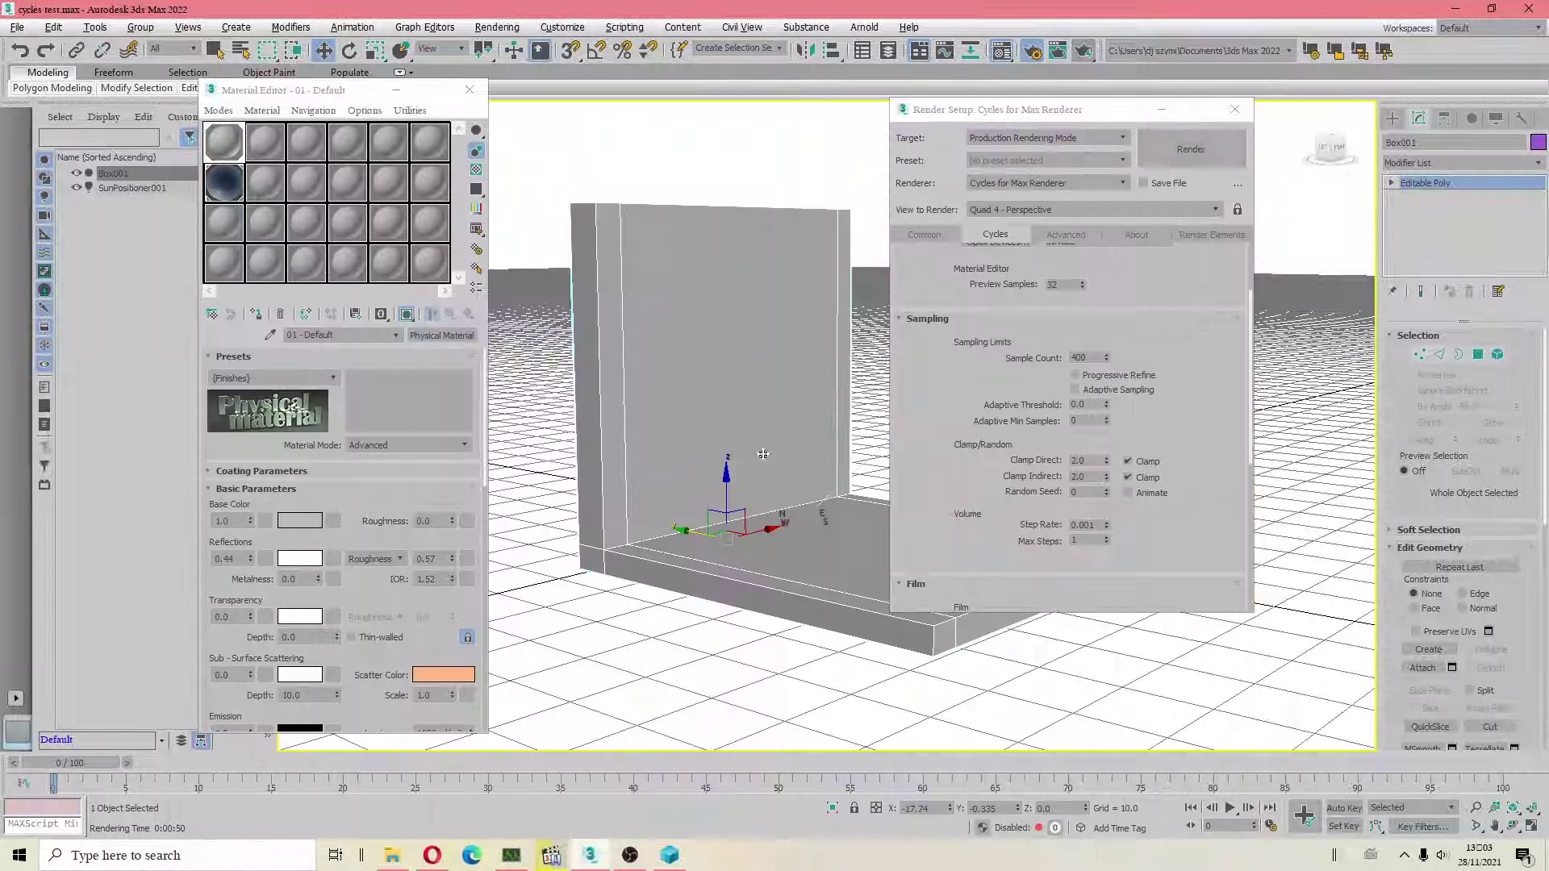
pyautogui.click(638, 860)
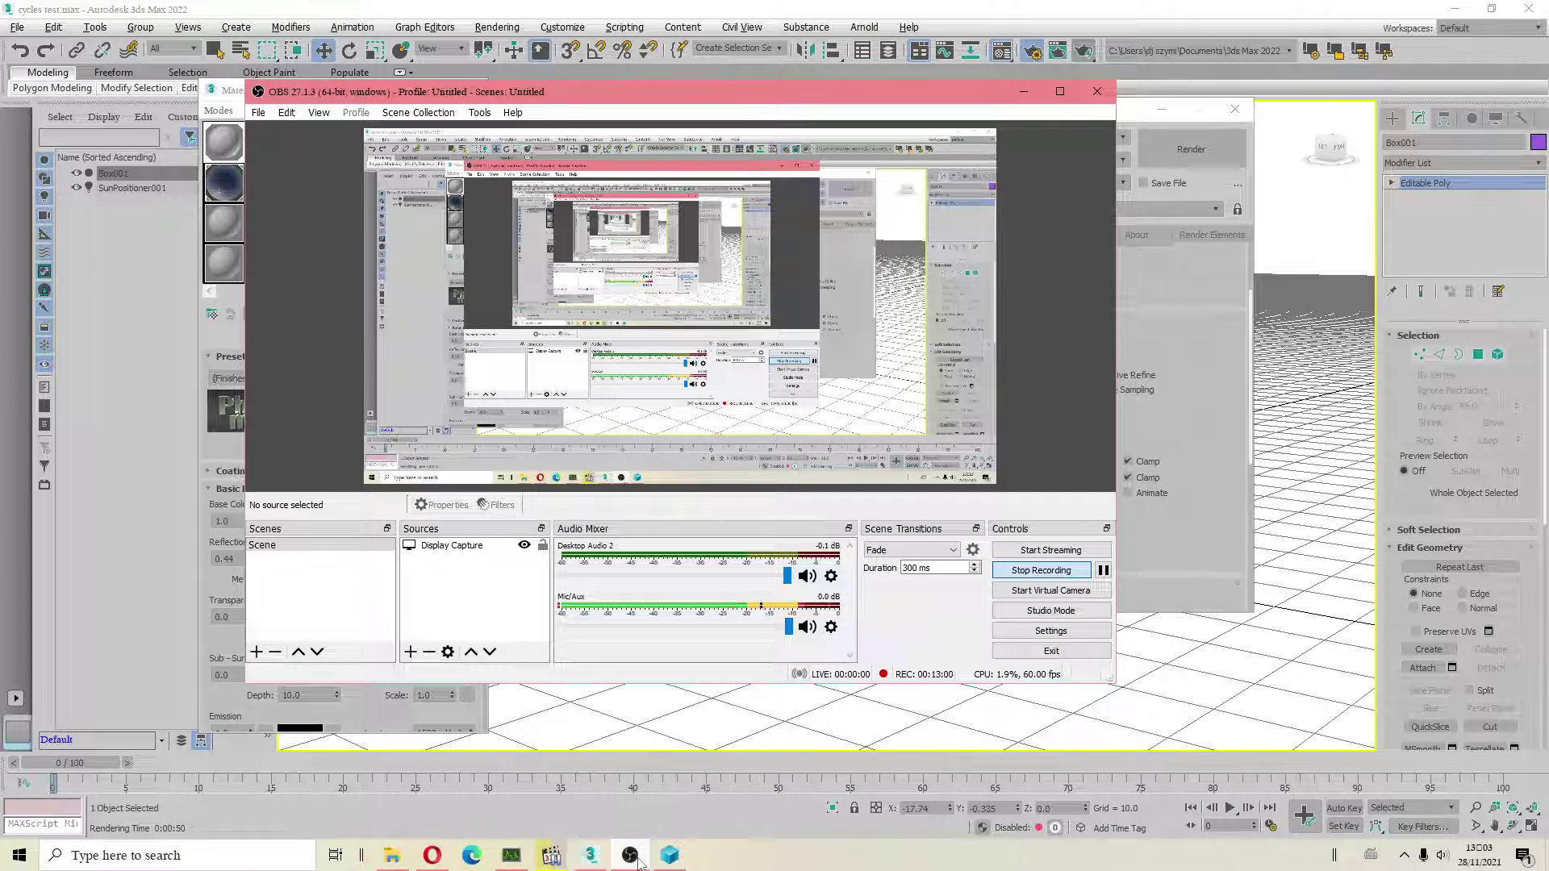
pyautogui.click(638, 860)
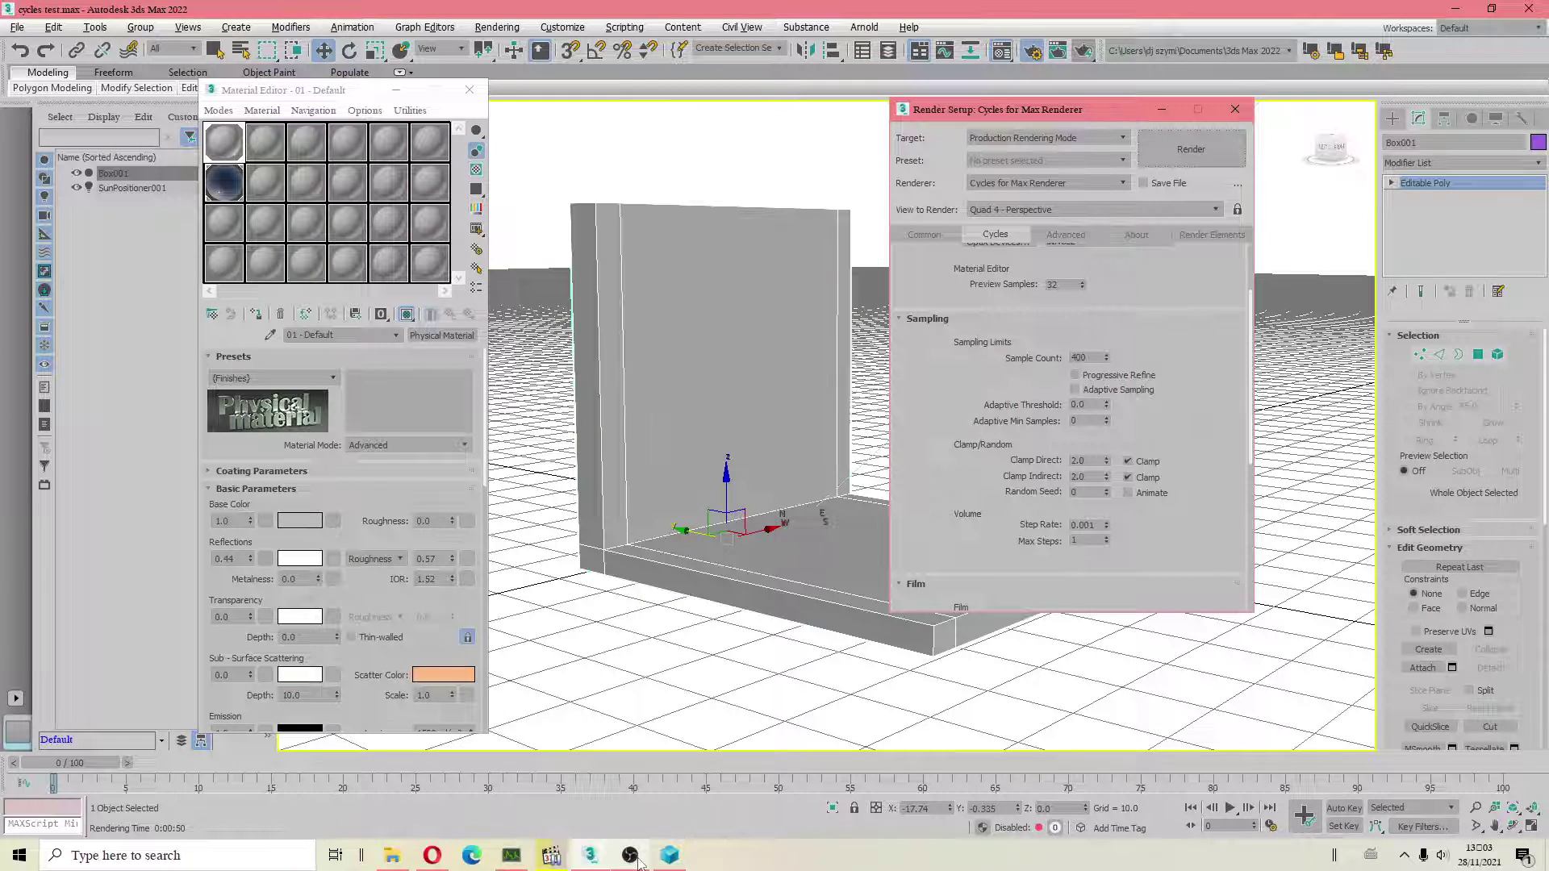